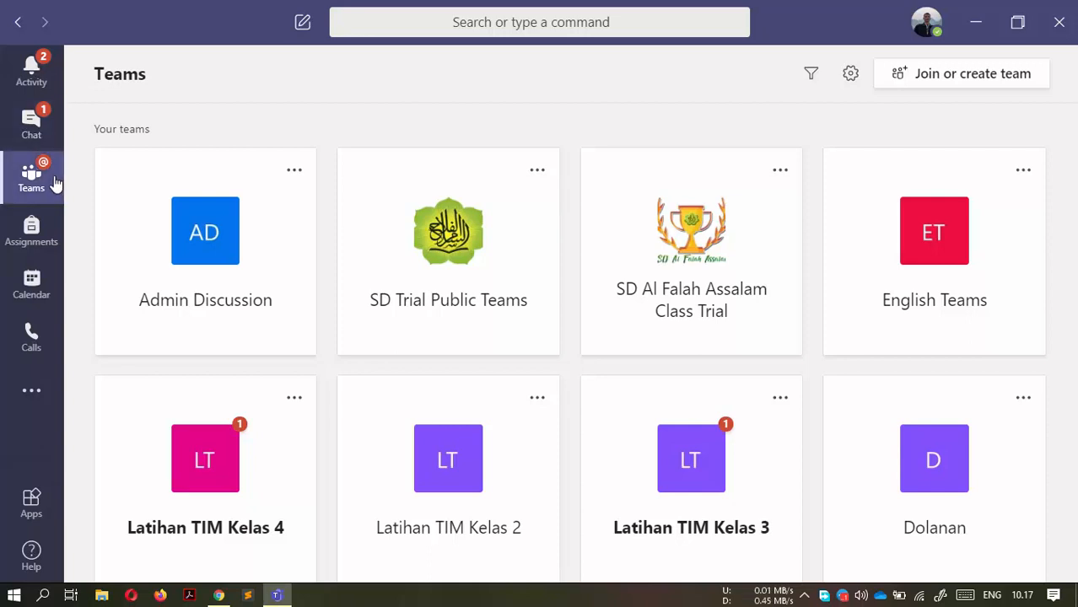
Step: Look through all the teams in the Your teams overview
click(84, 131)
click(84, 131)
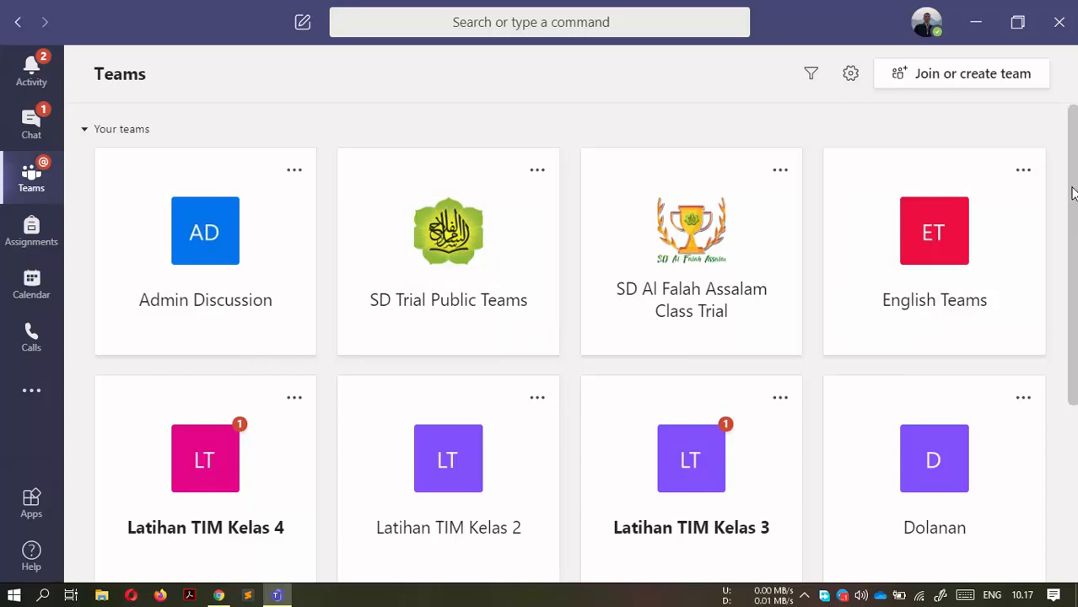
drag(1073, 194, 1074, 247)
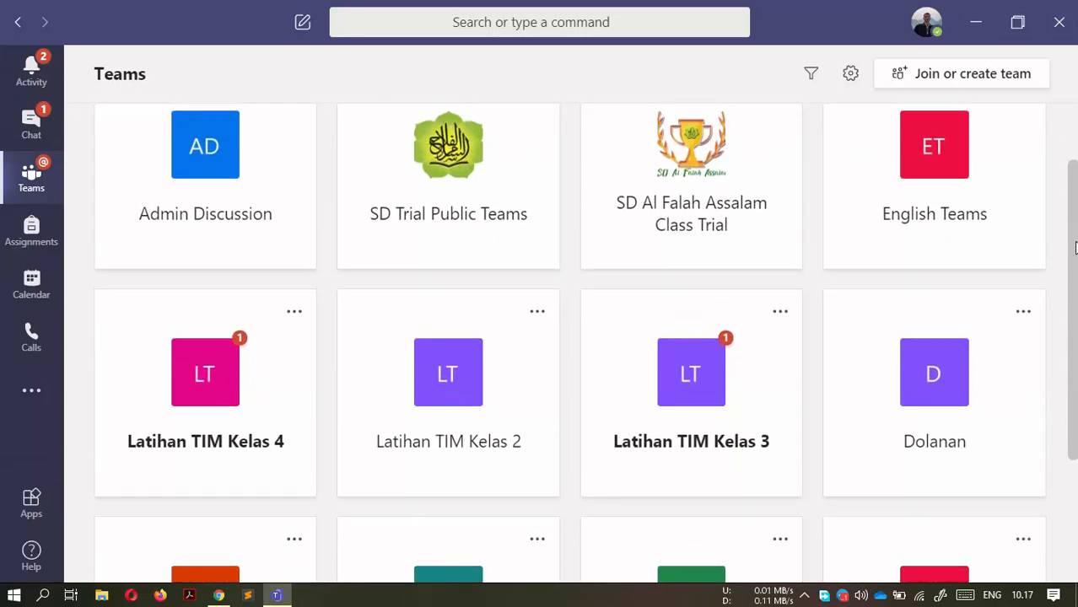
scroll(1076, 248, down, 3)
scroll(1076, 248, up, 3)
scroll(1076, 248, down, 2)
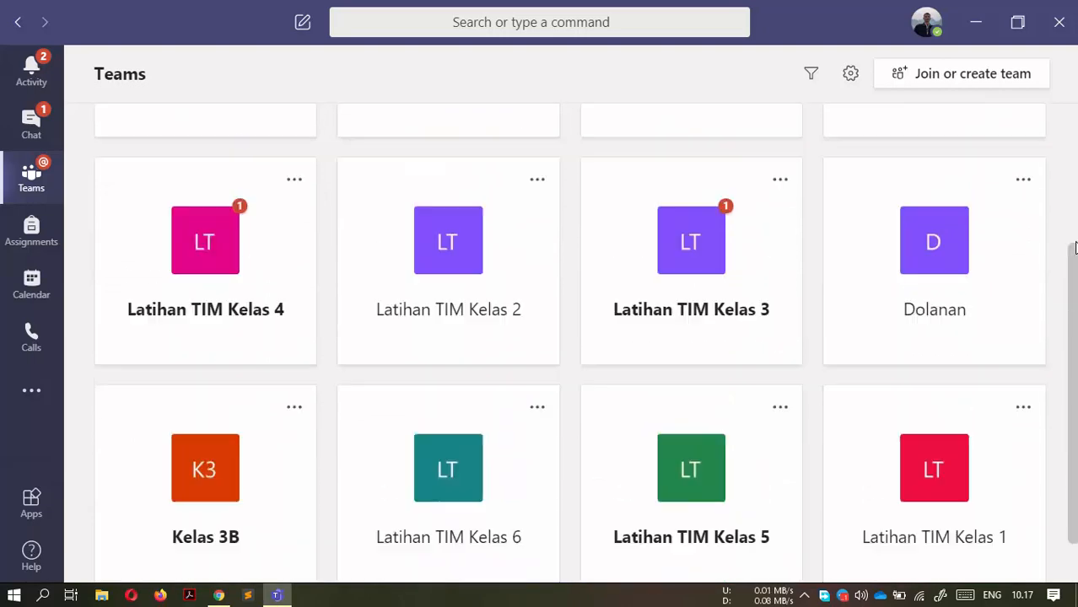
scroll(1075, 247, up, 3)
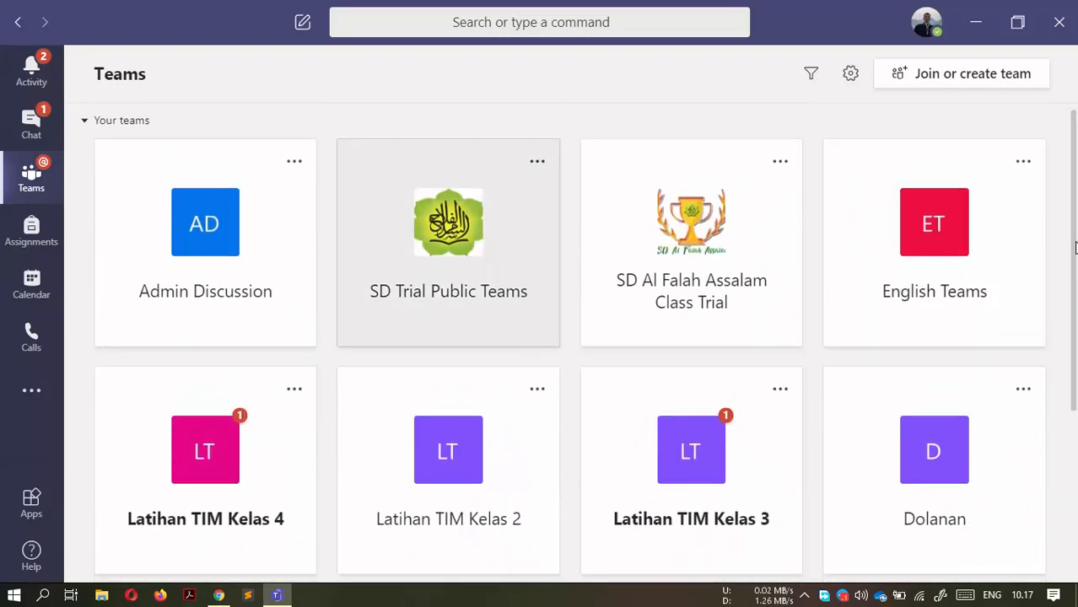
scroll(1075, 247, down, 3)
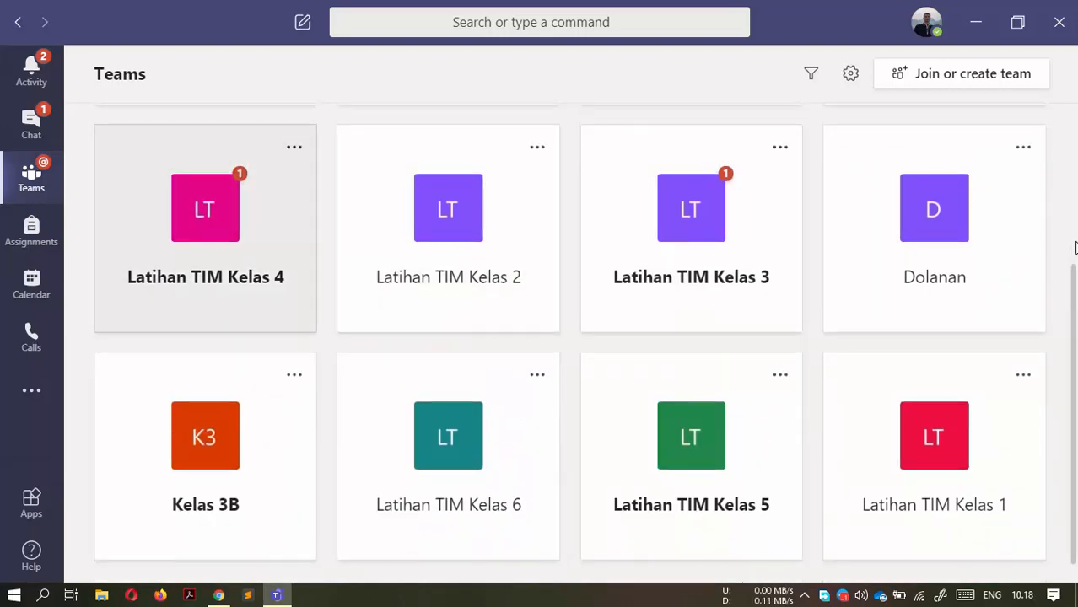
scroll(1075, 247, up, 2)
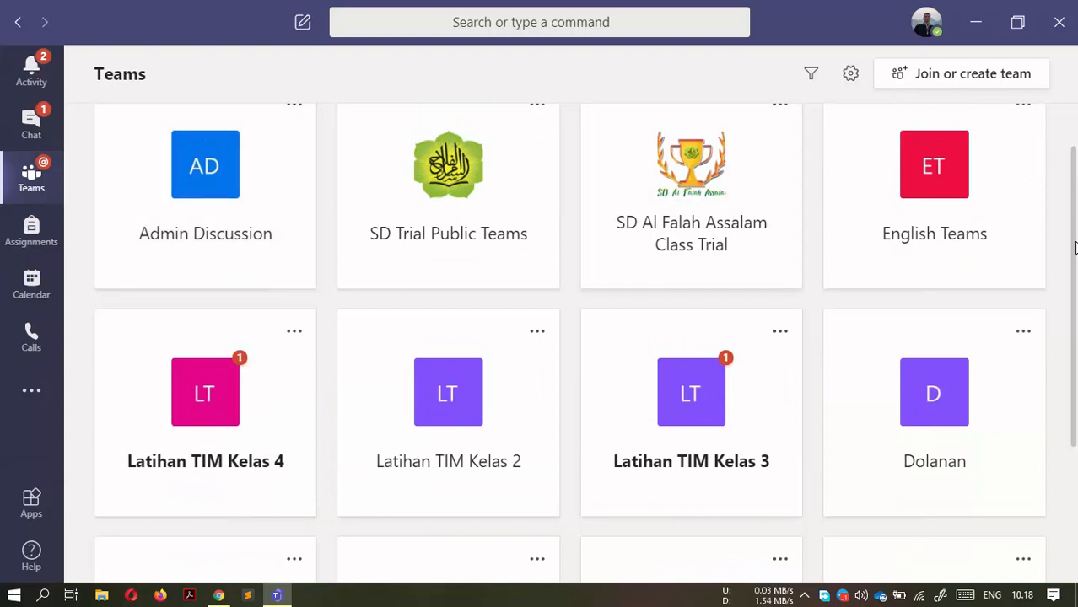
scroll(1075, 247, up, 1)
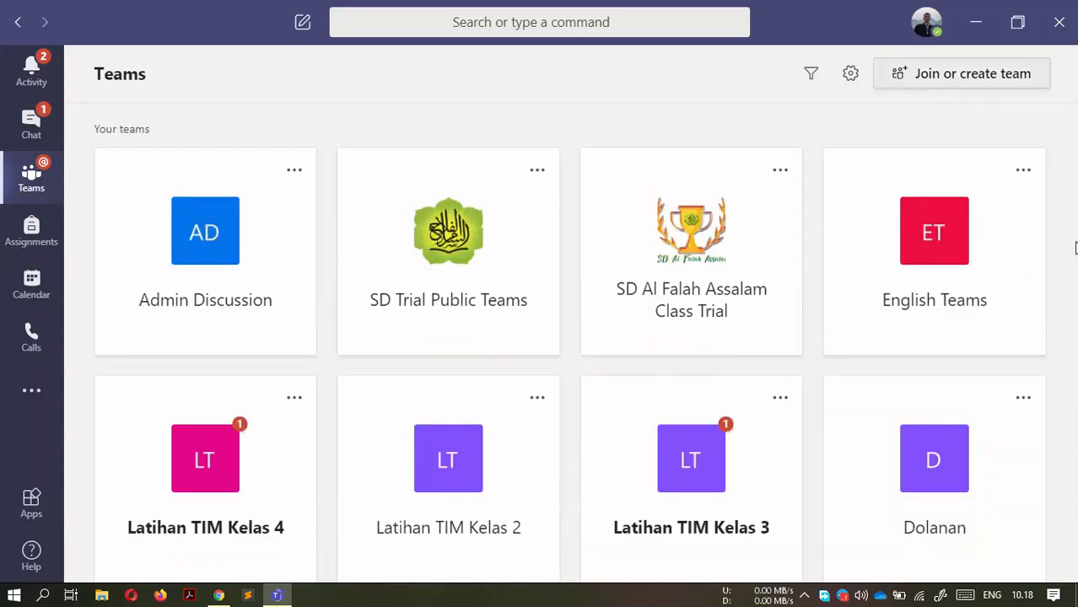
Step: Start creating a new team of the Class type
click(961, 73)
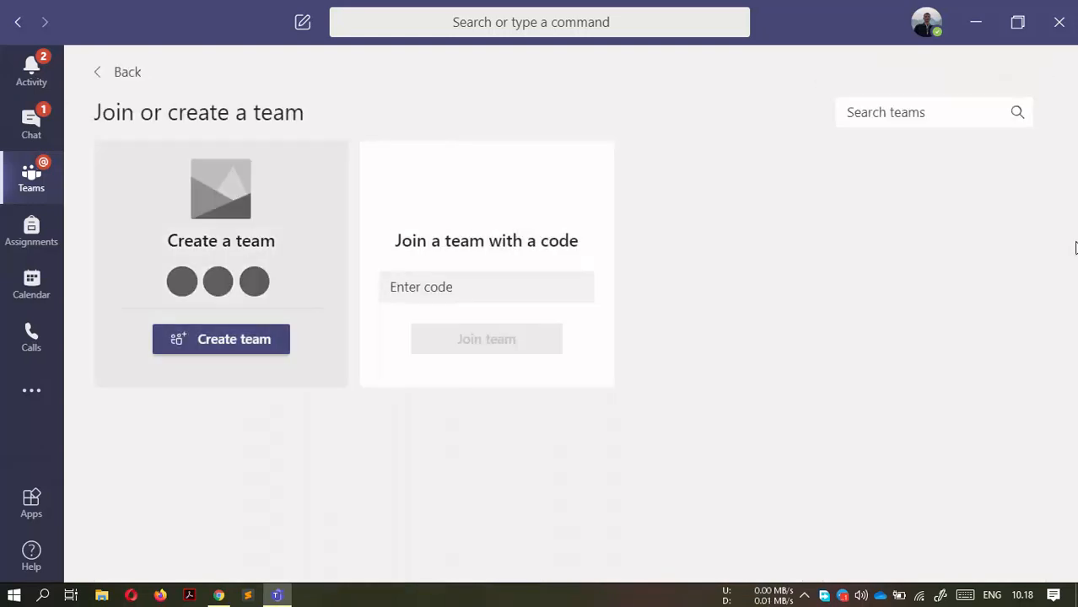
click(221, 339)
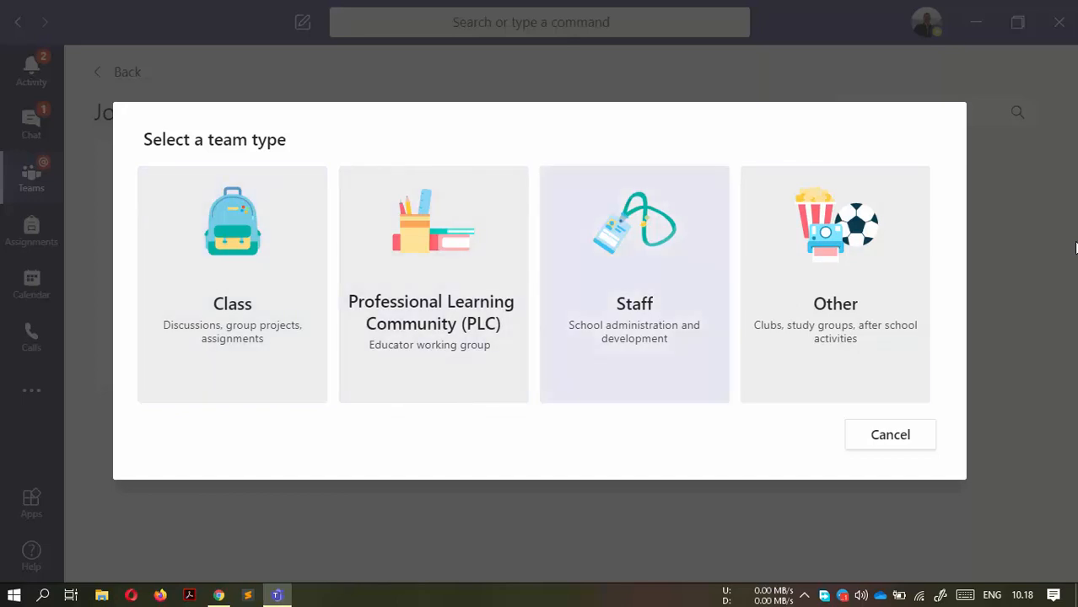
click(232, 284)
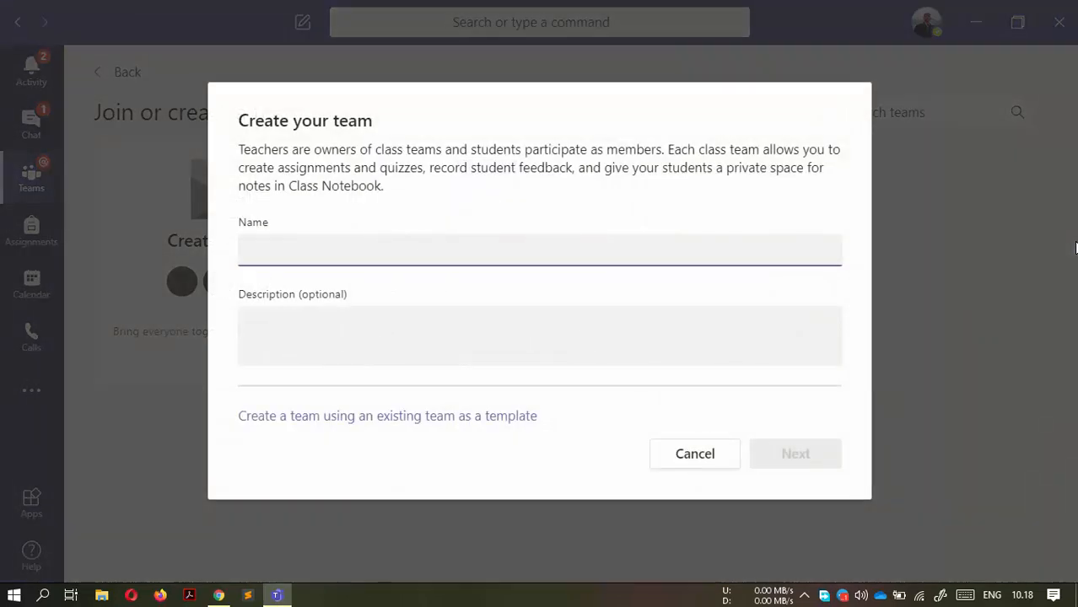
Step: Name the class team "Kelas 1A 2020-2021", leave its description empty and create it
text(Kelas )
text(Microsoft)
key(ctrl+BackSpace)
key(ctrl+BackSpace)
text(Kelas 1)
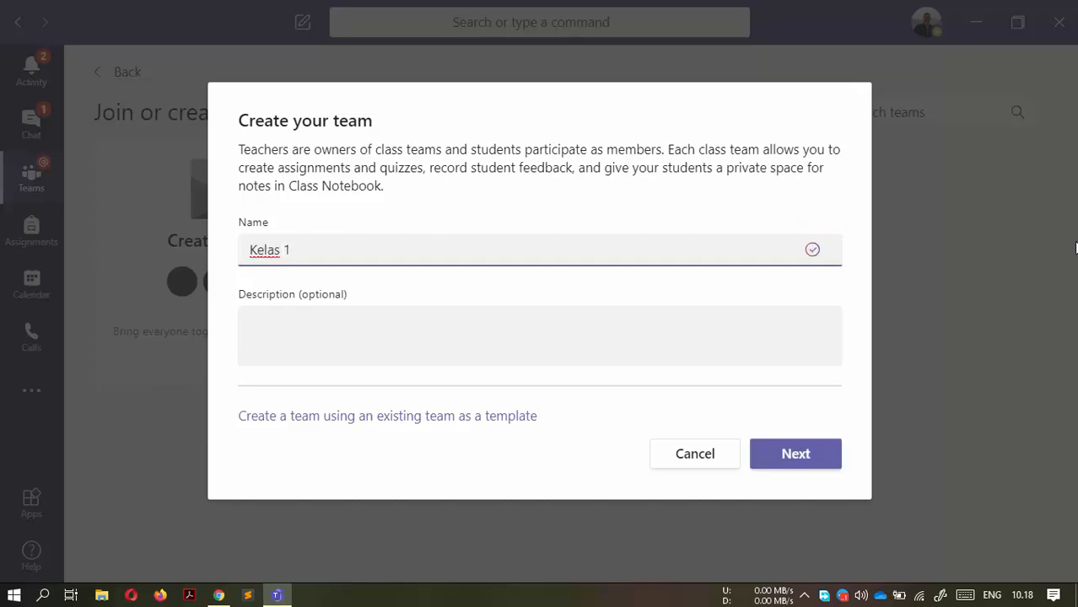
text(A 2020-2021)
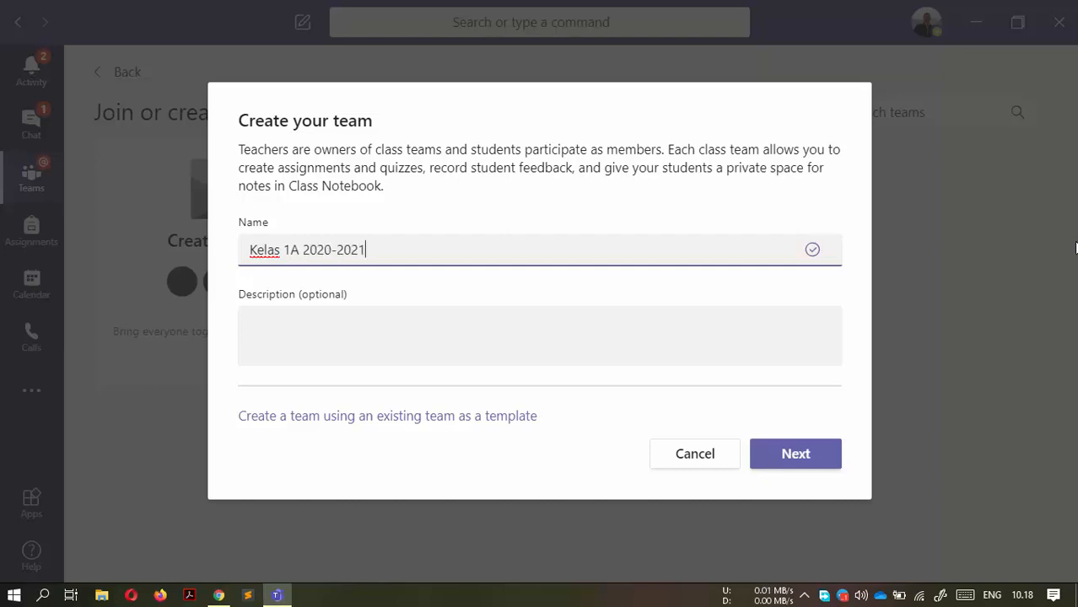
key(Return)
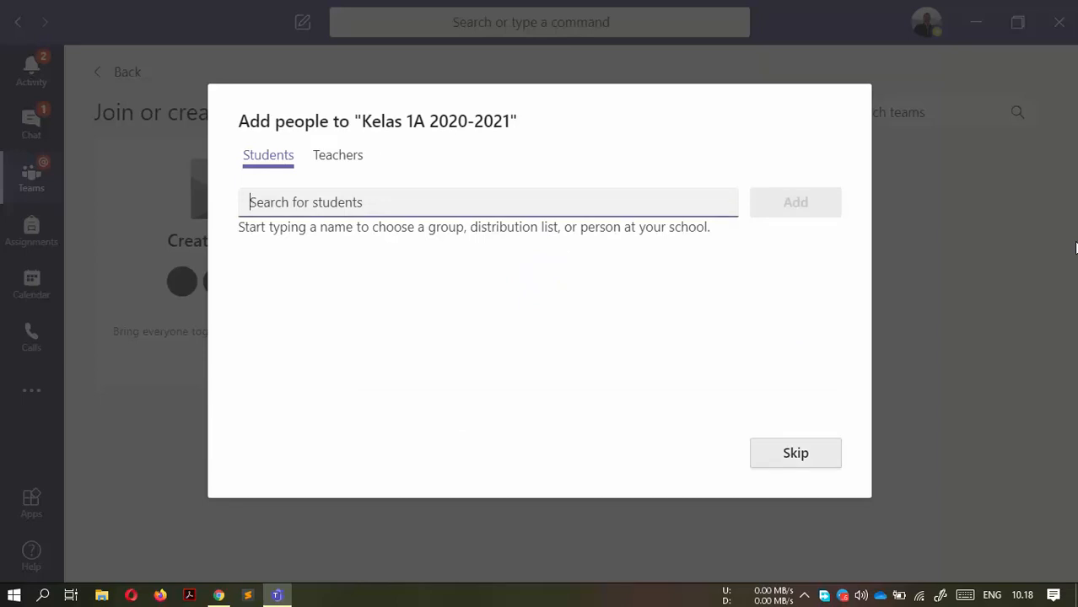
Step: Find the two teachers by name and select both as teachers for the new team
click(338, 156)
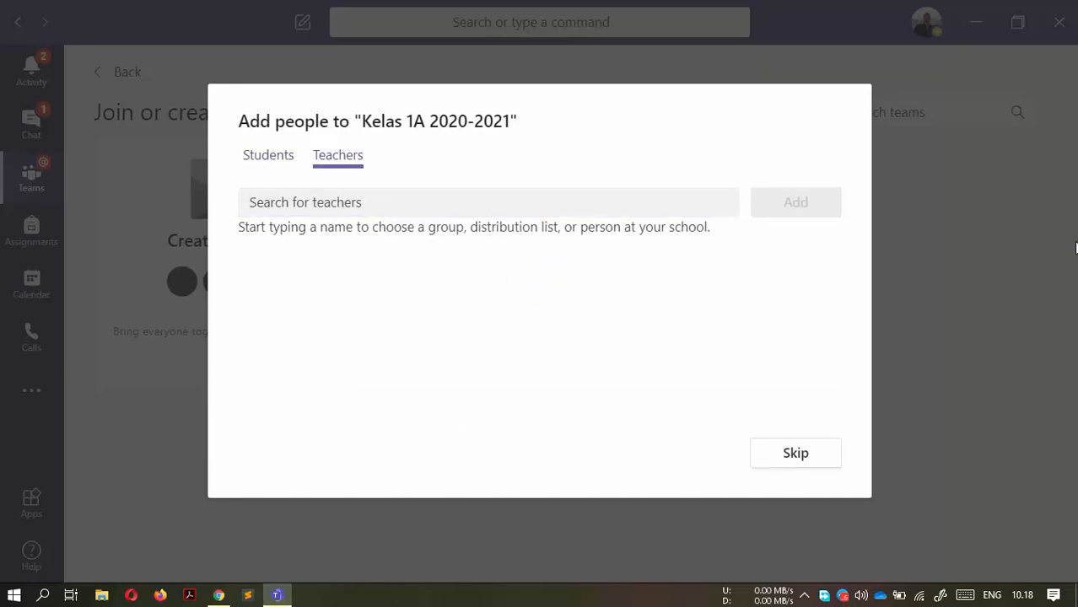
click(268, 156)
click(338, 156)
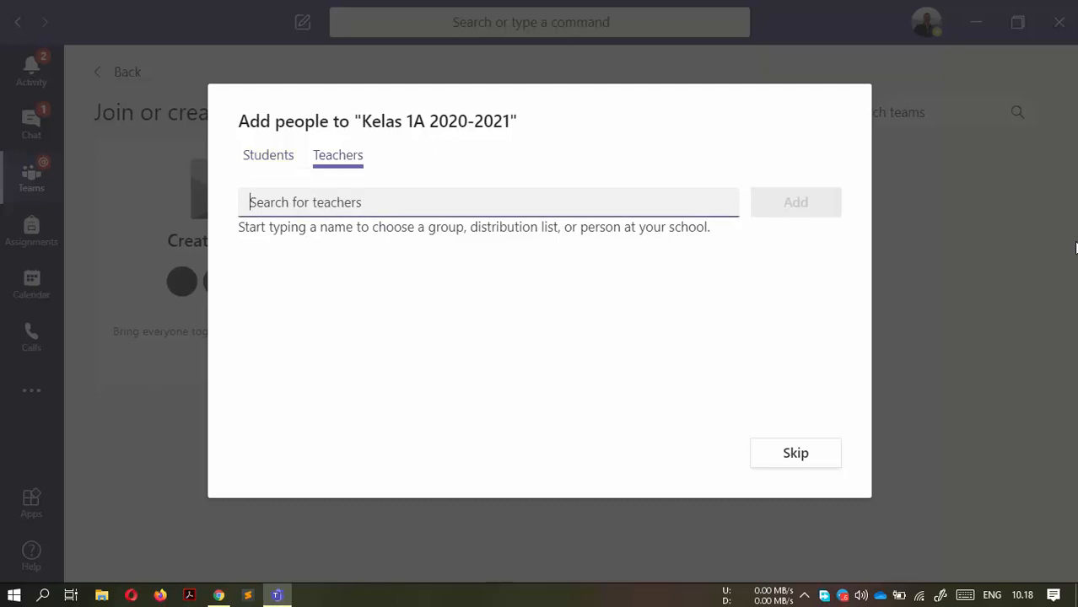
text(asyh)
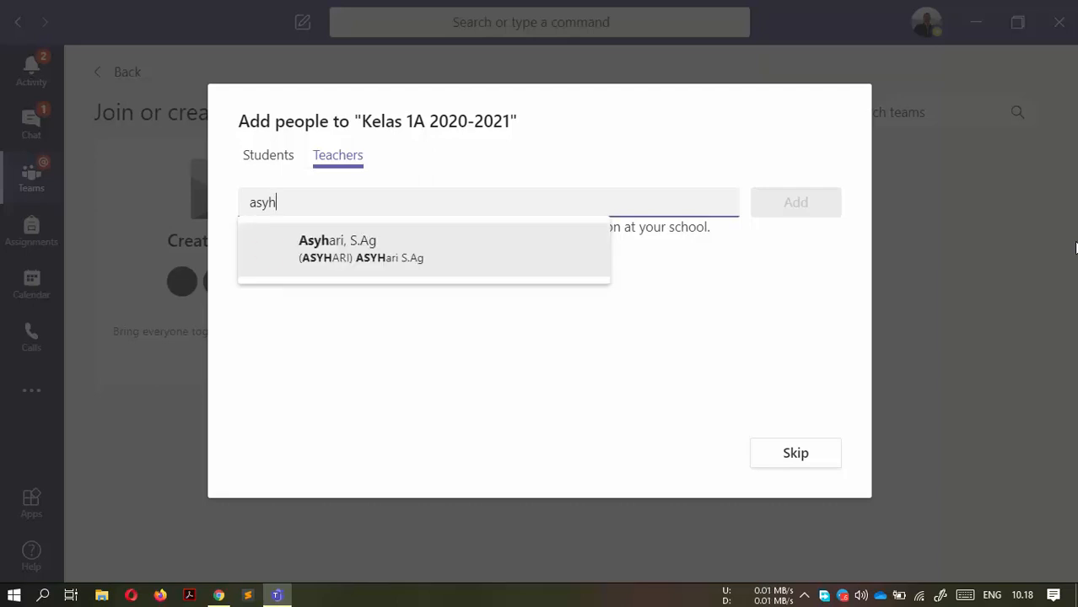
key(Return)
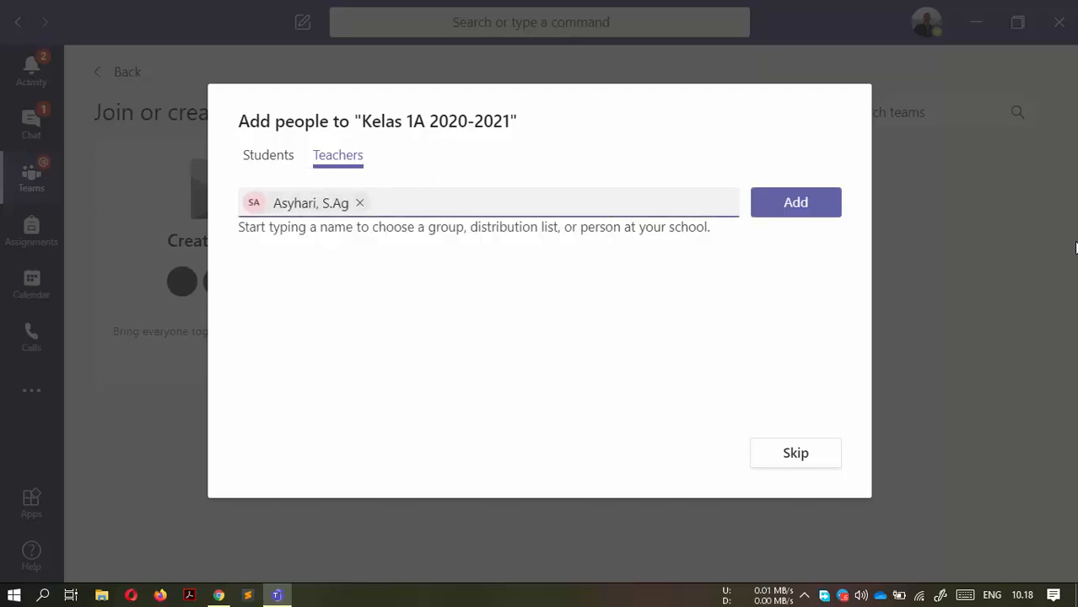
text(irma)
key(Return)
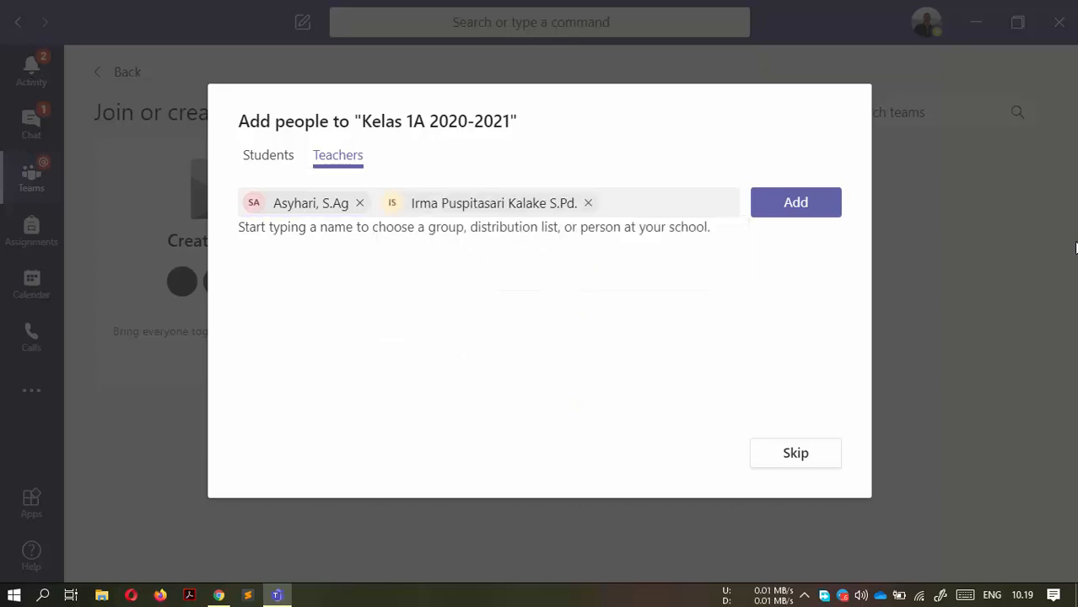
Step: Search for "siswa" among the students and select the accounts Siswa 4 and Siswa 3
click(268, 155)
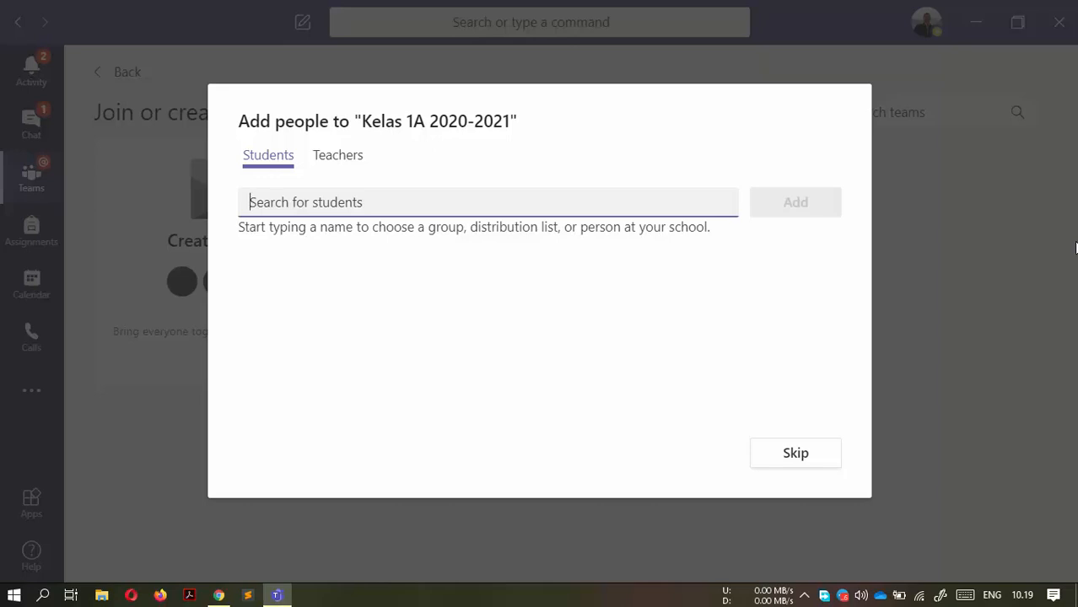
text(40)
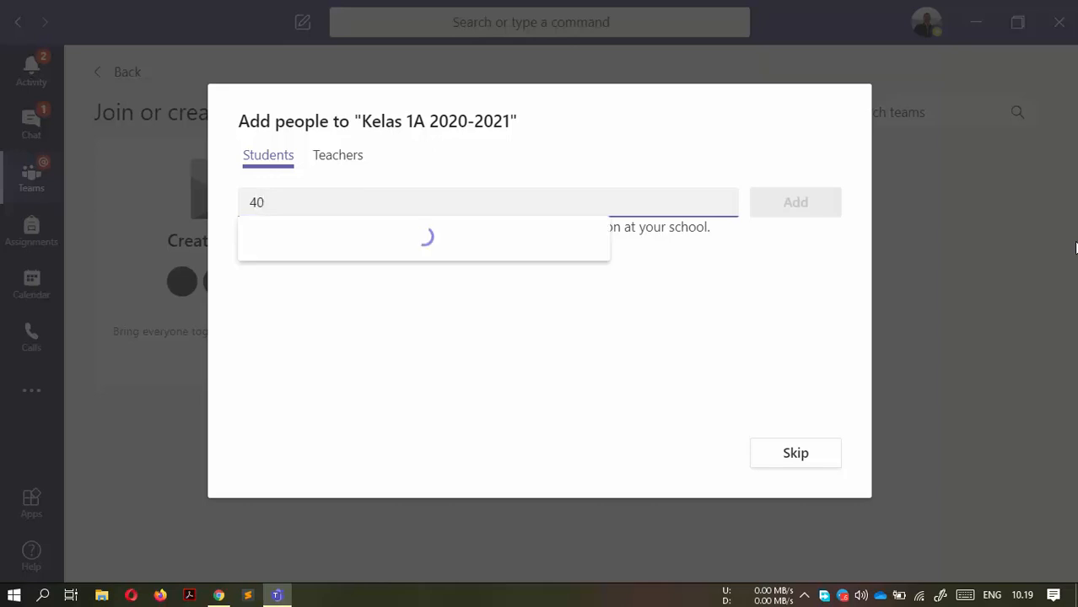
key(BackSpace)
key(BackSpace)
text(siswa)
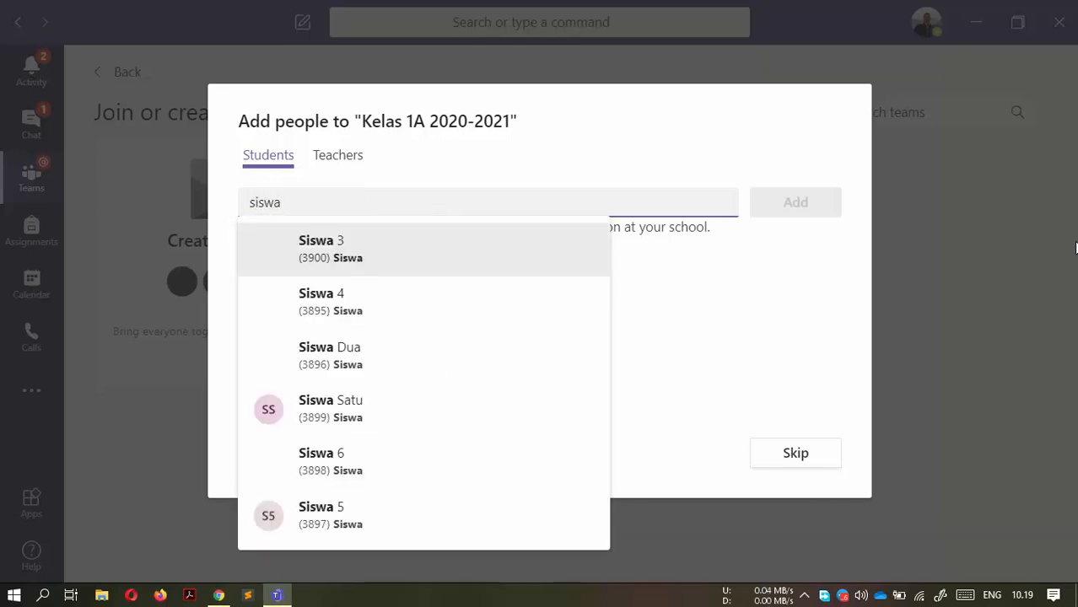
key(Down)
key(Escape)
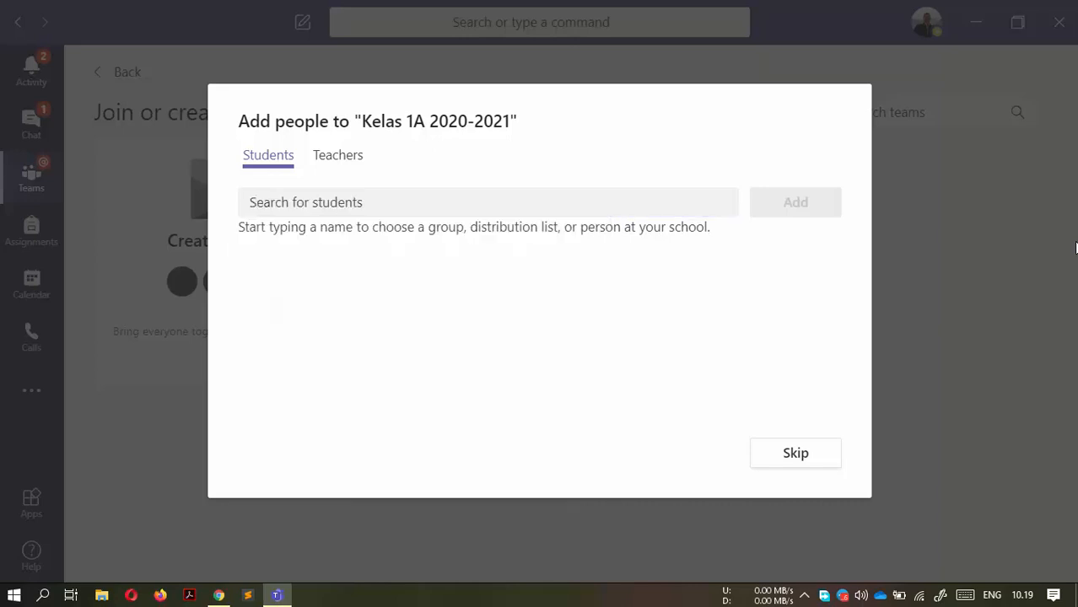
text(siswa)
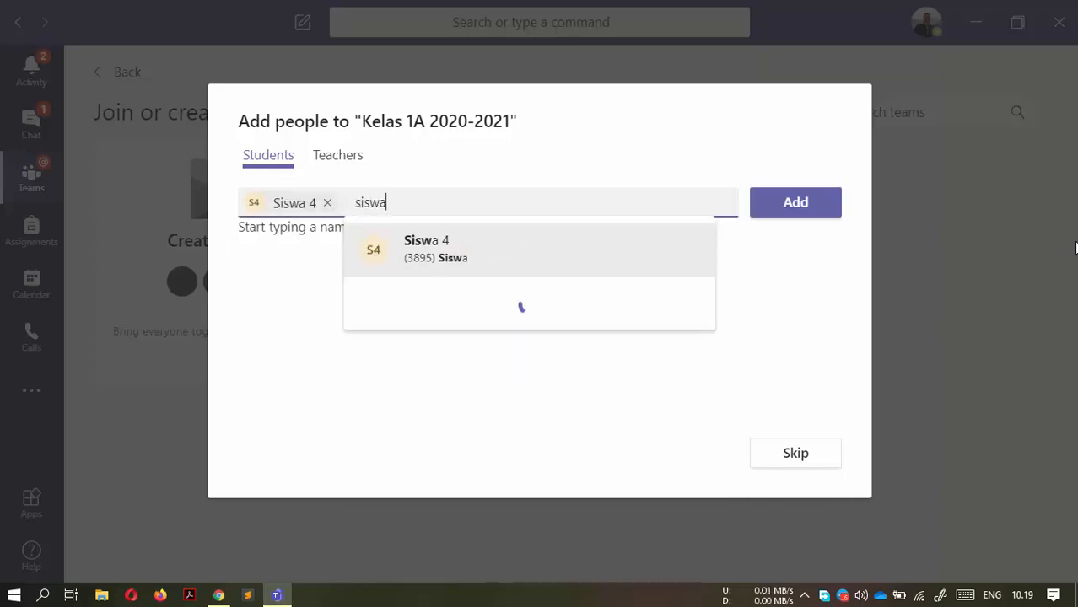
key(Down)
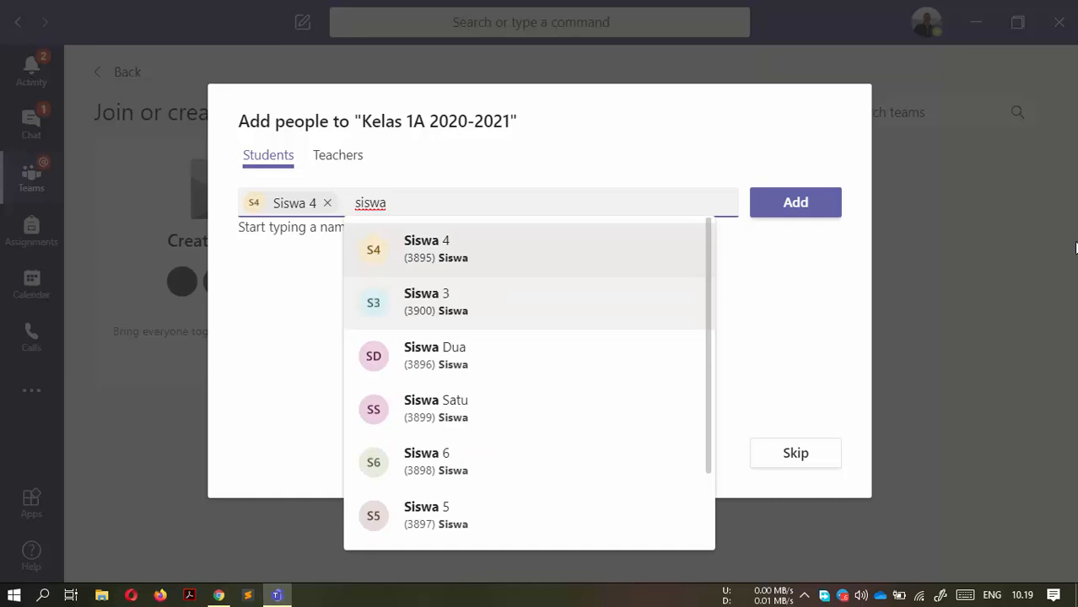
key(Return)
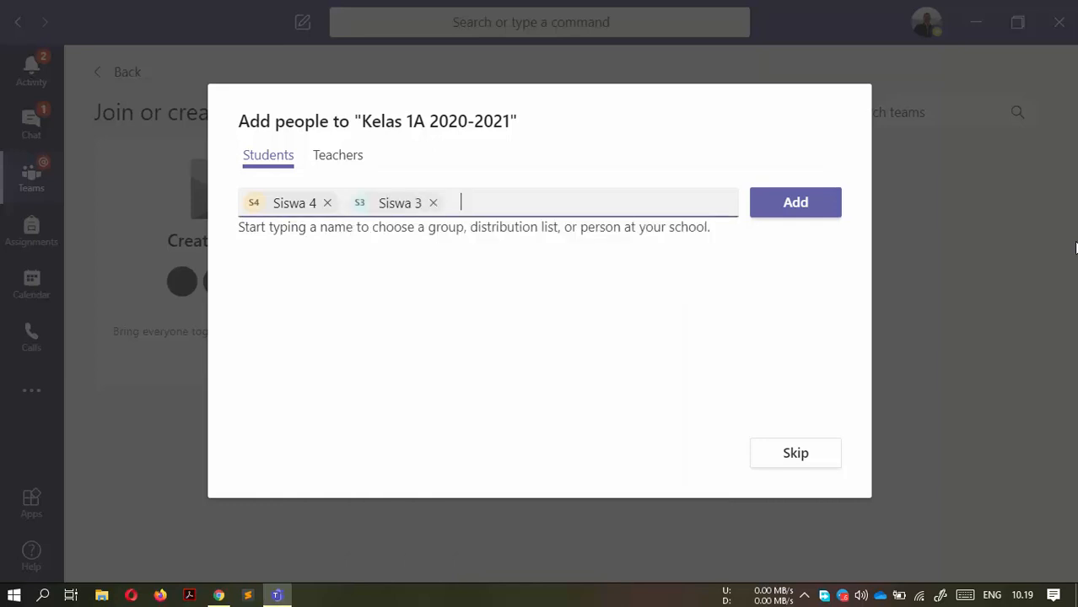
Step: Select the account Siswa Satu as well and add all three selected students to the team
text(sis)
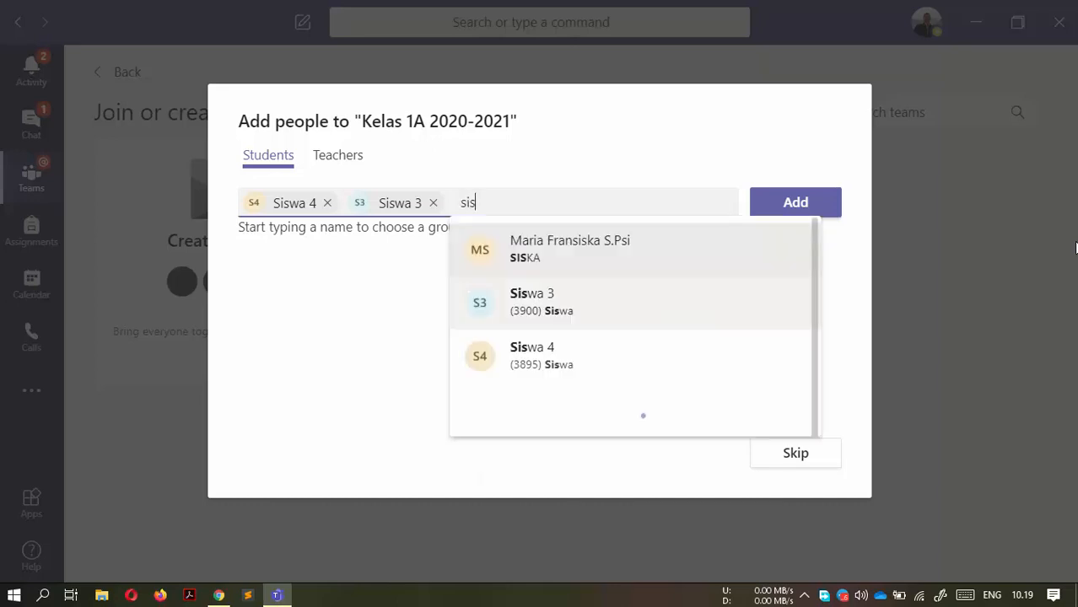
text(wa)
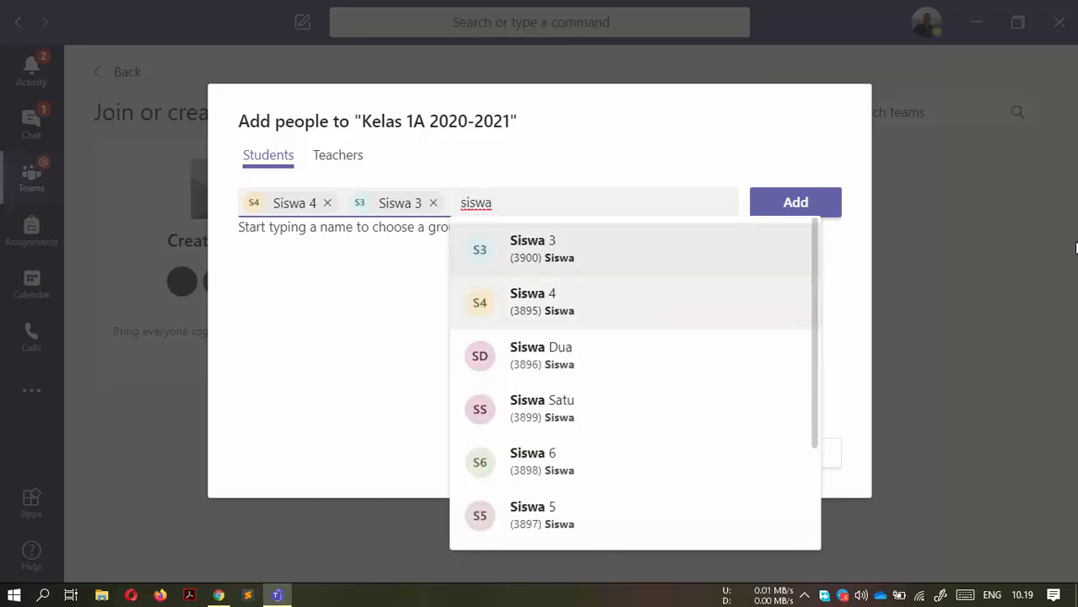
key(Down)
key(Return)
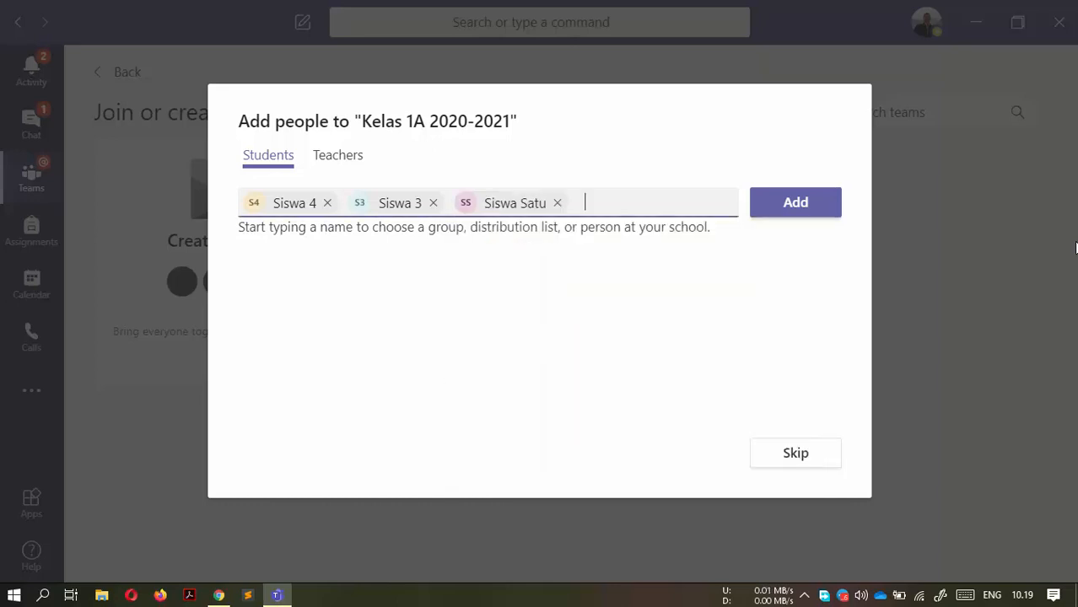
key(Tab)
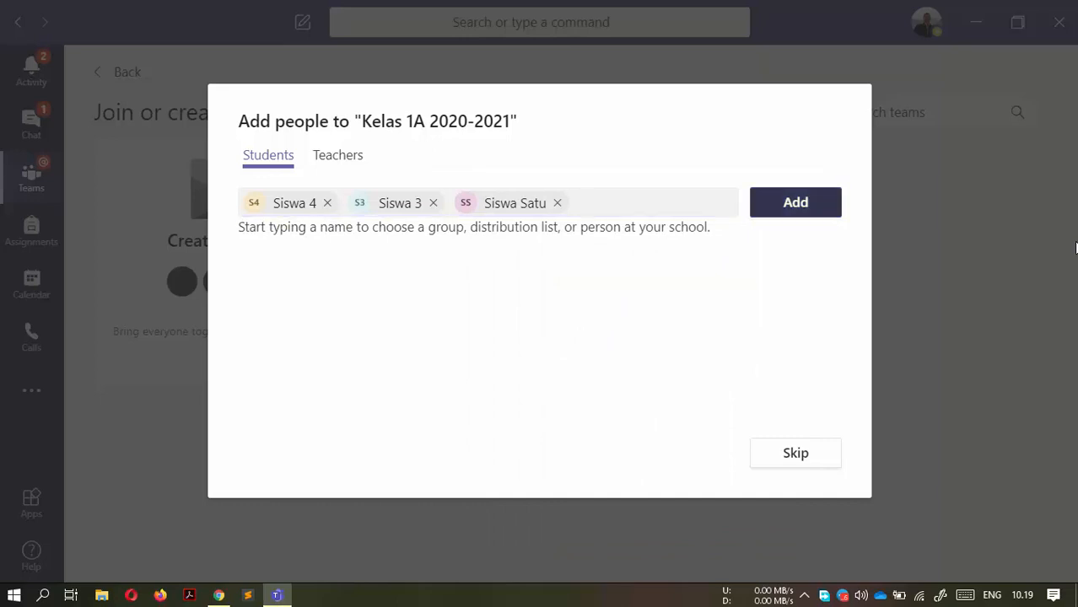
key(Return)
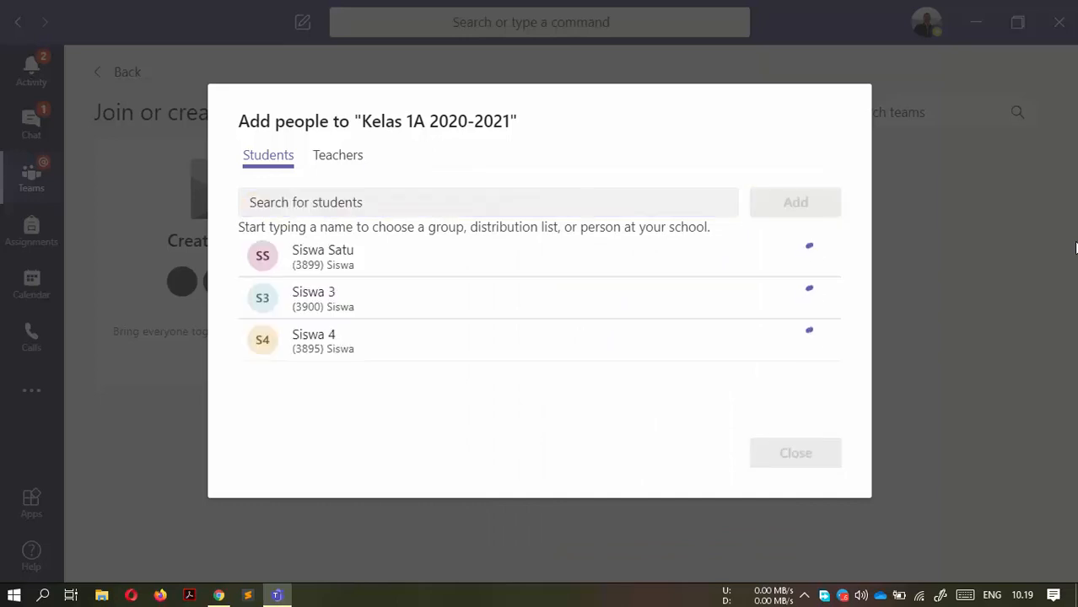
Step: Add the two already selected teachers to the team
key(Tab)
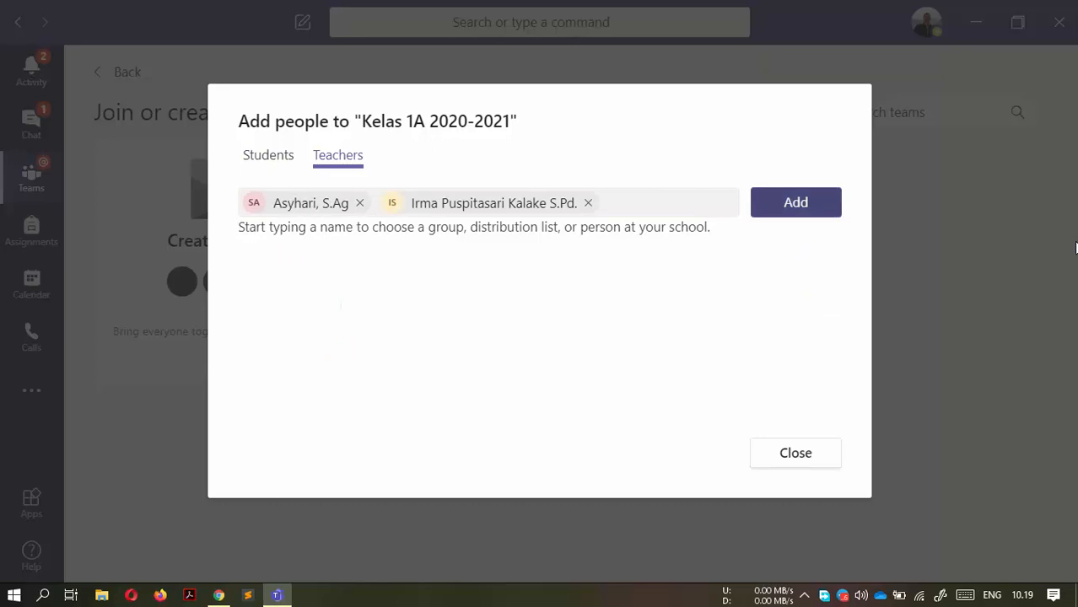
key(Return)
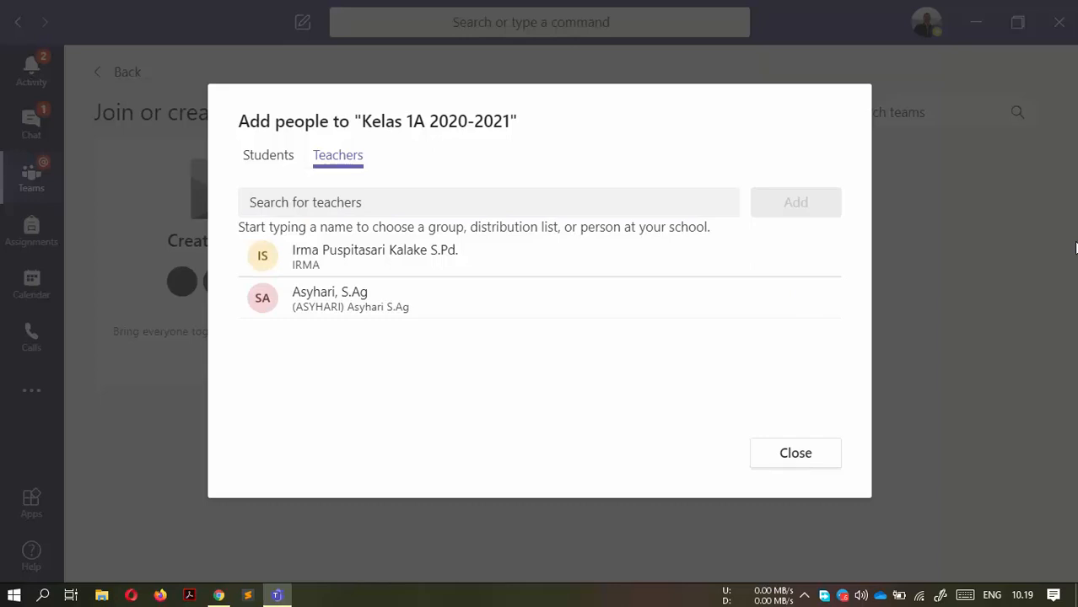
Step: Add the group "2021 Tim Kelas 1" as teachers of the team and finish adding people
text(tim)
key(BackSpace)
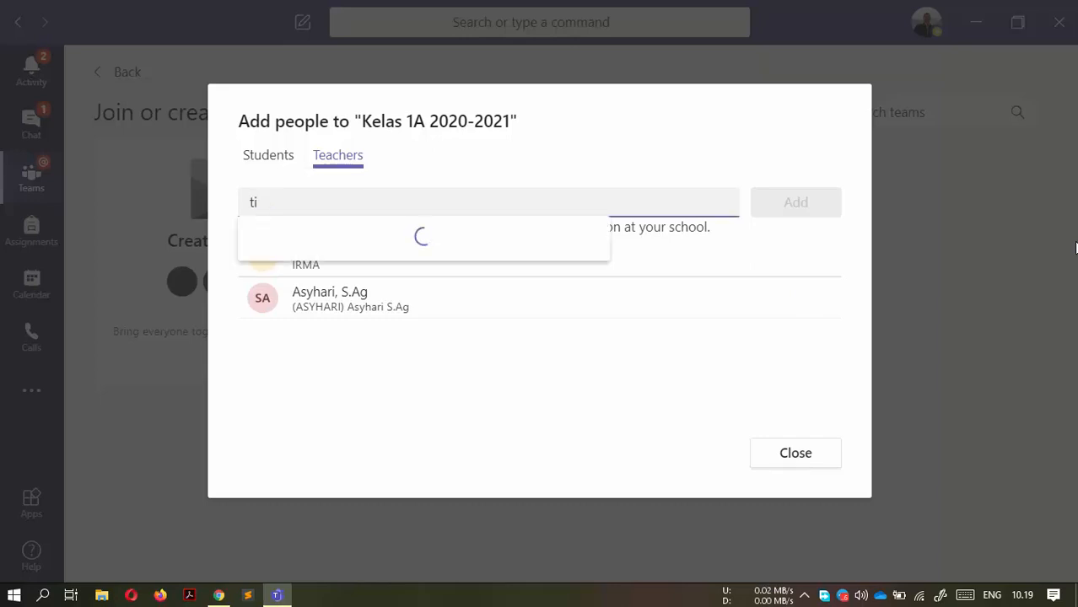
key(BackSpace)
key(BackSpace)
text(2021timkel)
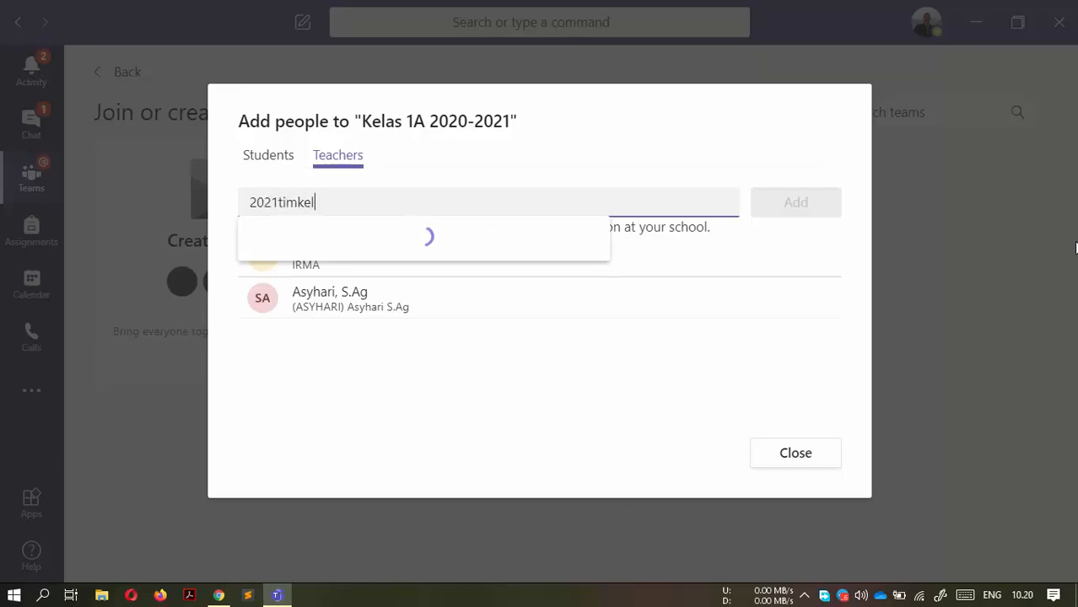
text(as1)
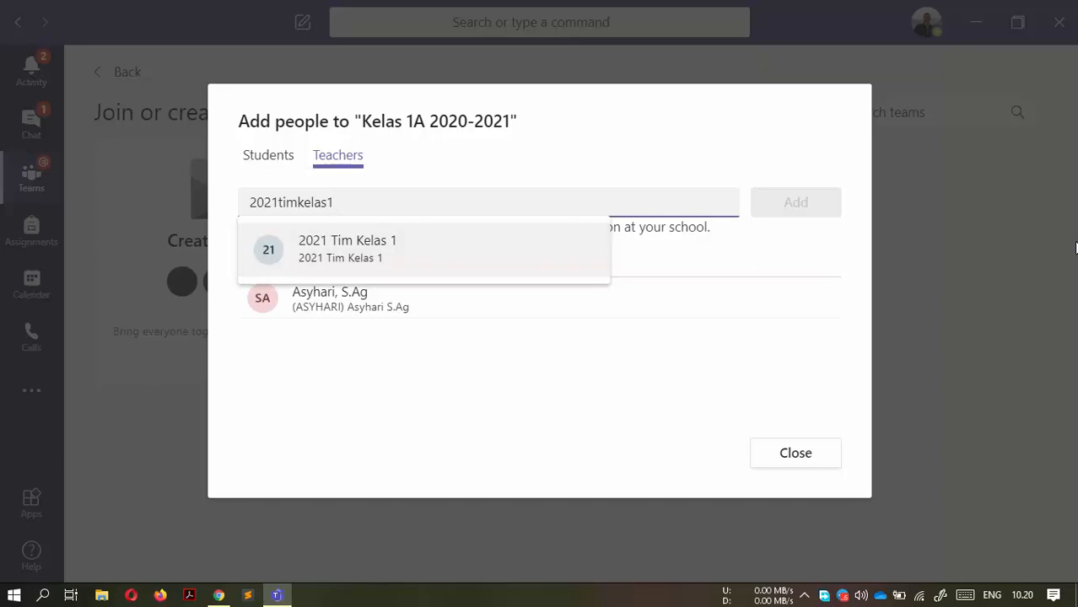
key(Return)
key(Return)
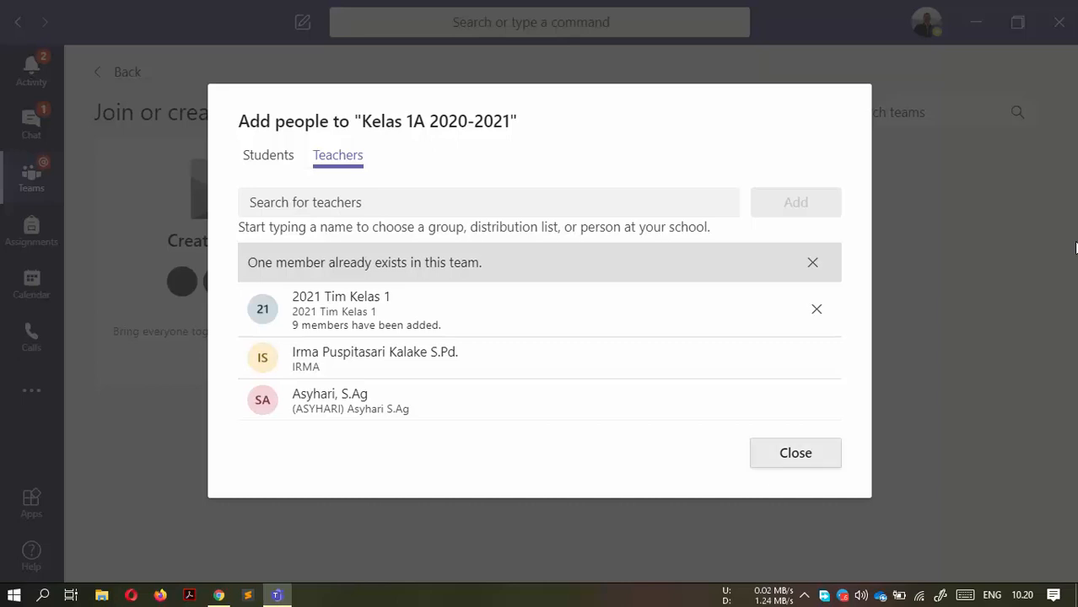
click(795, 453)
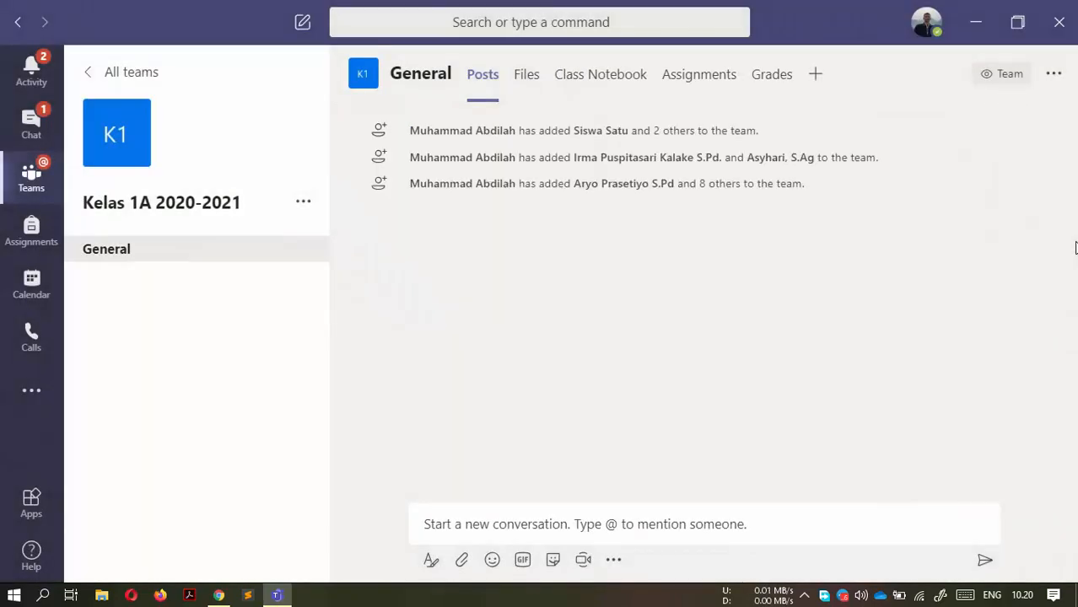
Step: Edit the team's class details and change the class name to "Kelas 1A 2020-2021 Percobaan"
click(304, 202)
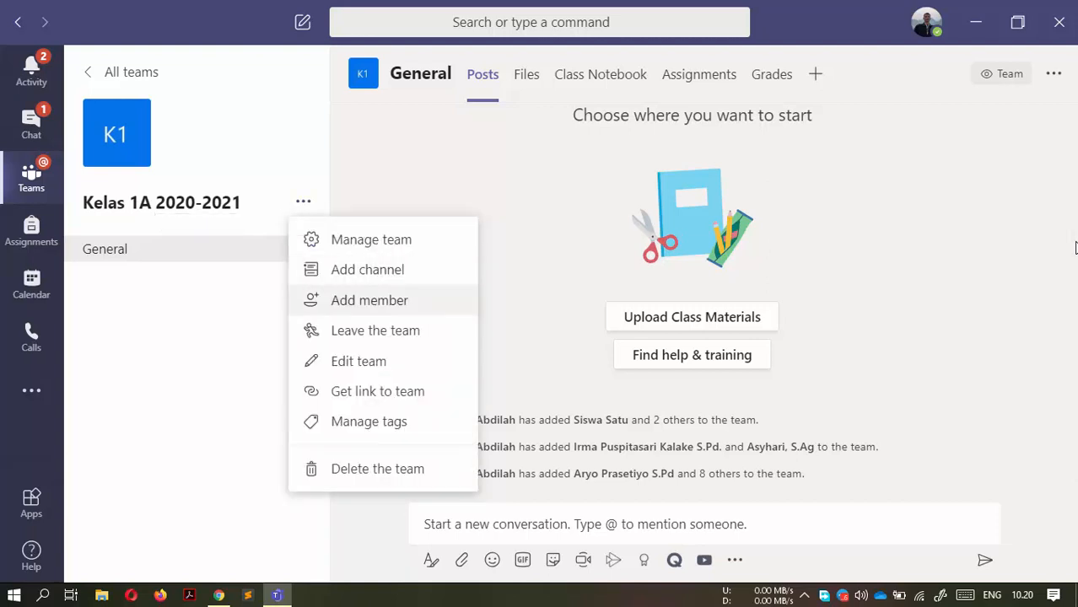
key(Down)
key(Down)
key(Return)
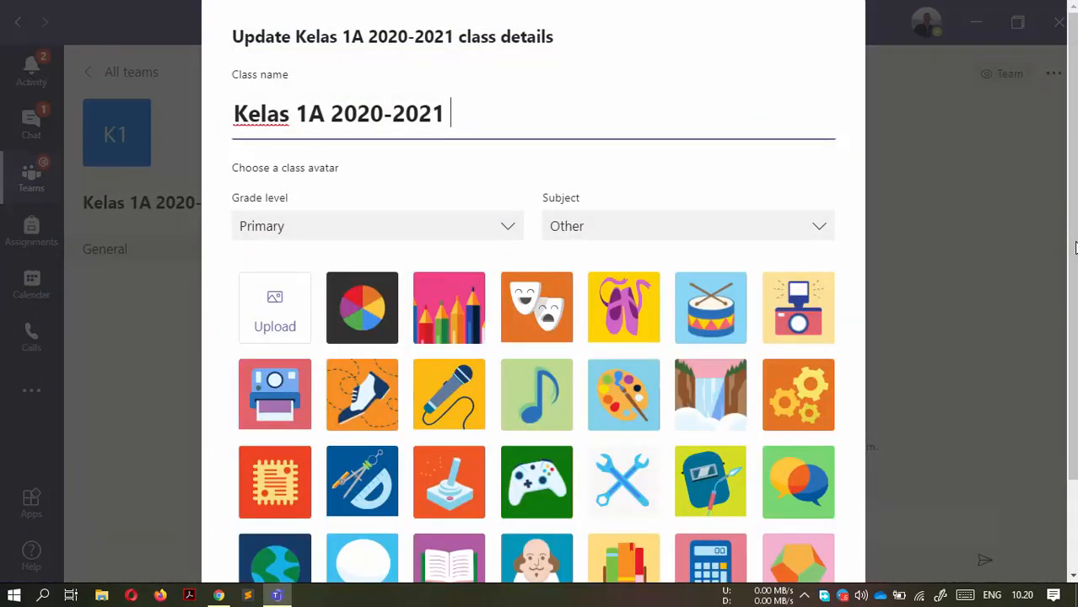
text(C)
key(BackSpace)
text(Percobaa)
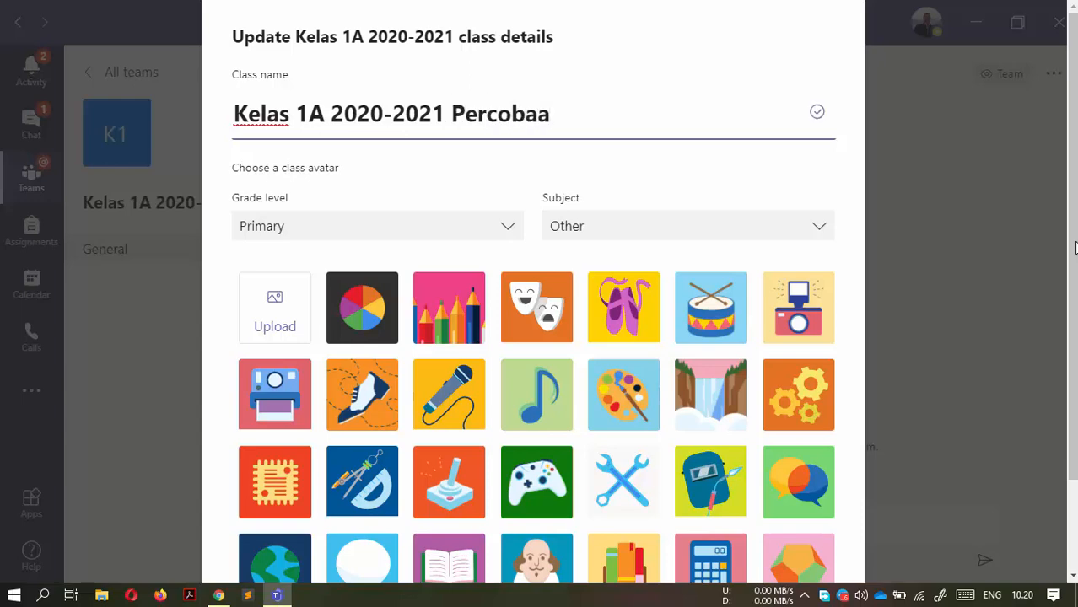
text(n)
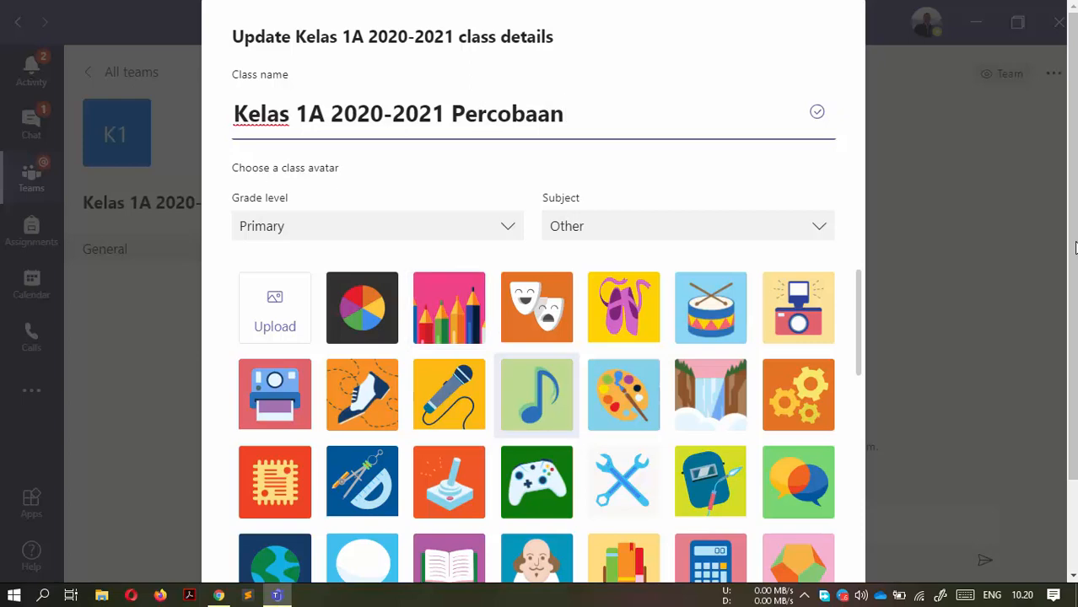
Step: Upload the image LOGO ALFALAH NEW.jpg from the LOGO folder as the class avatar
click(536, 393)
click(362, 394)
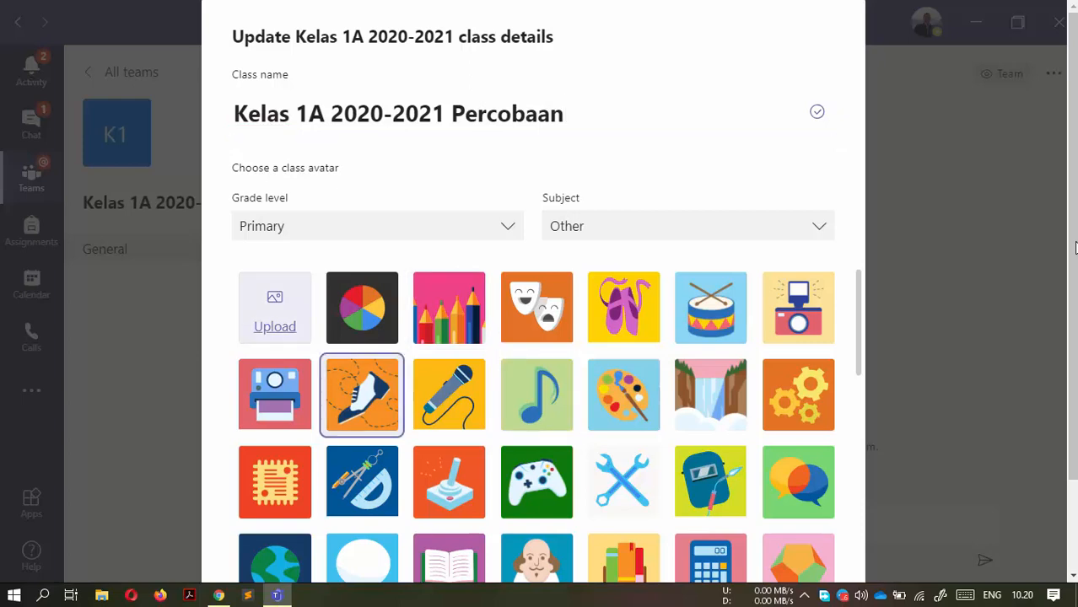
click(275, 312)
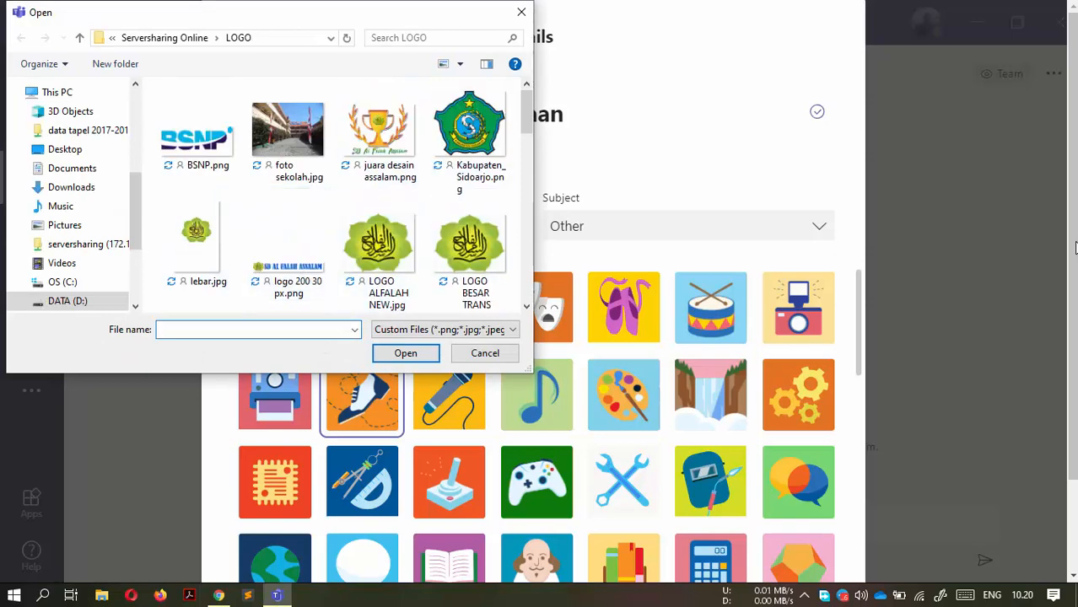
double_click(378, 253)
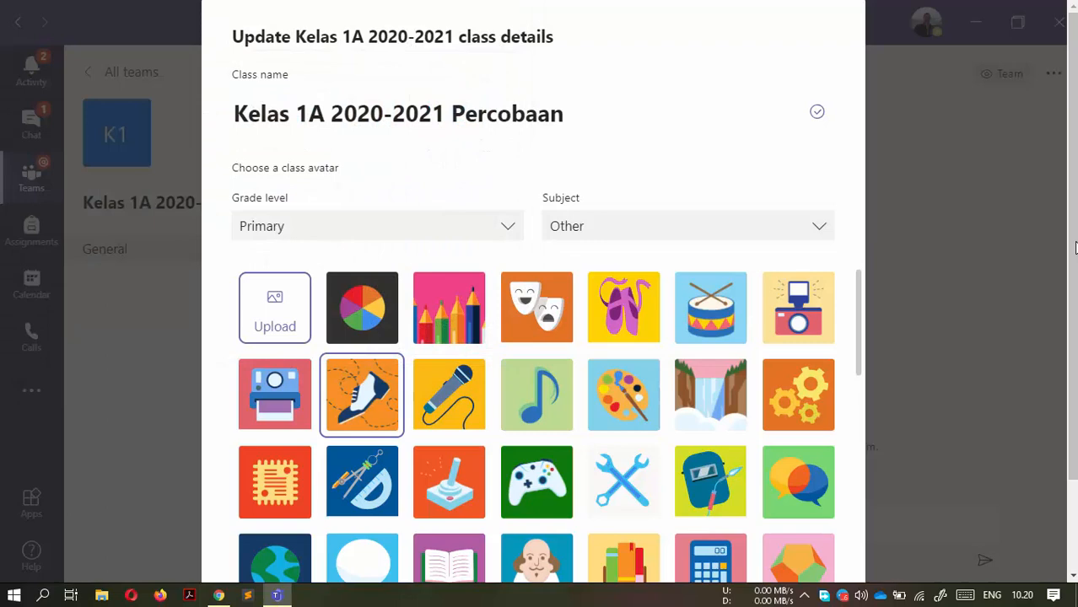
Step: Keep the grade level Primary and the subject Other, and save the updated class details
key(shift+Tab)
key(shift+Tab)
key(Return)
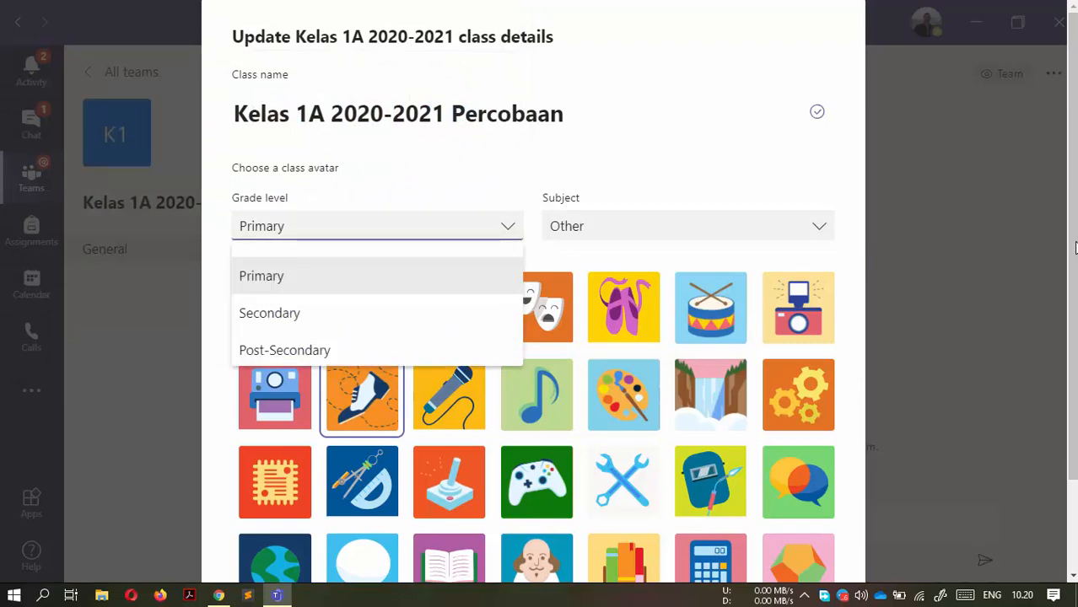
key(Return)
key(Tab)
key(Return)
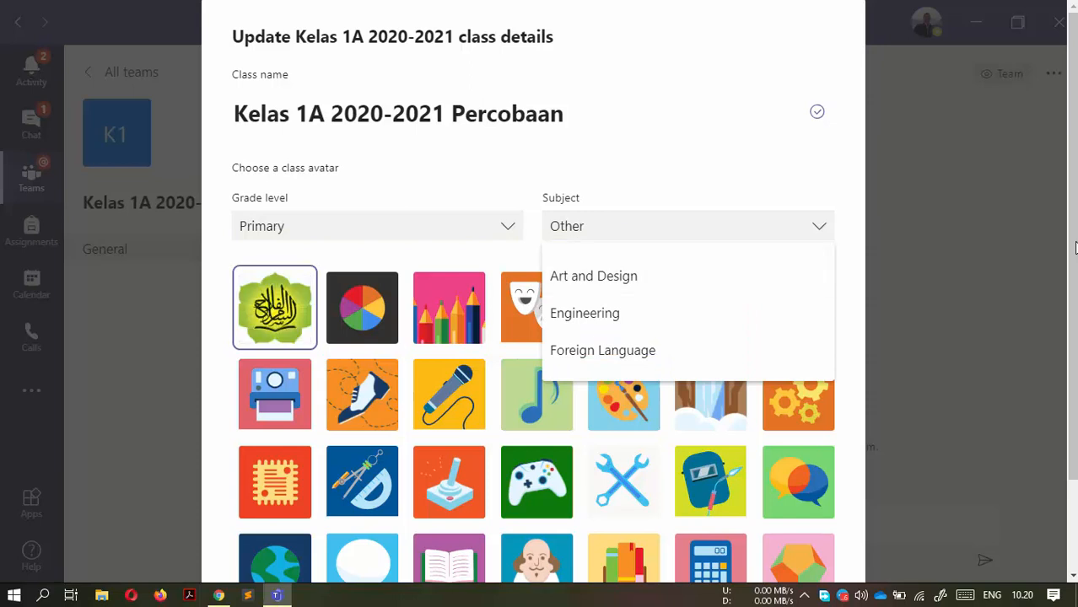
key(Return)
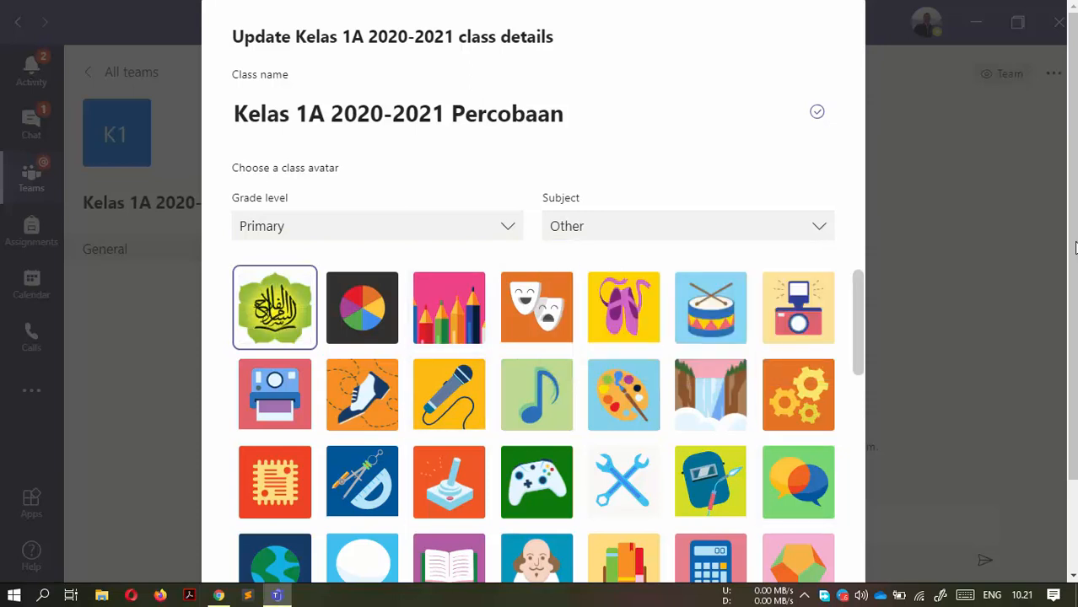
scroll(1074, 247, down, 2)
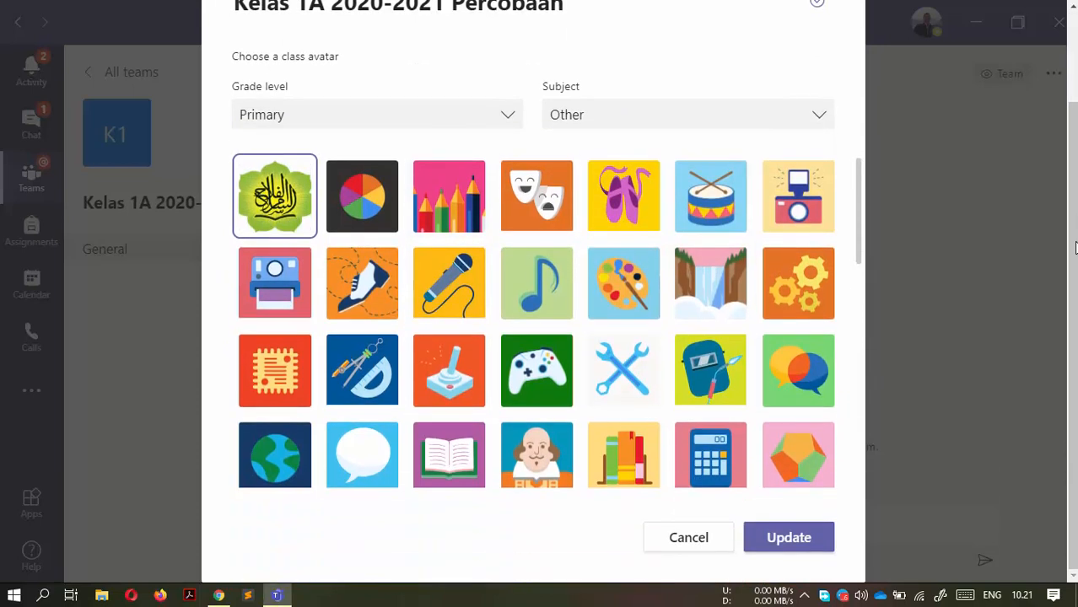
click(789, 537)
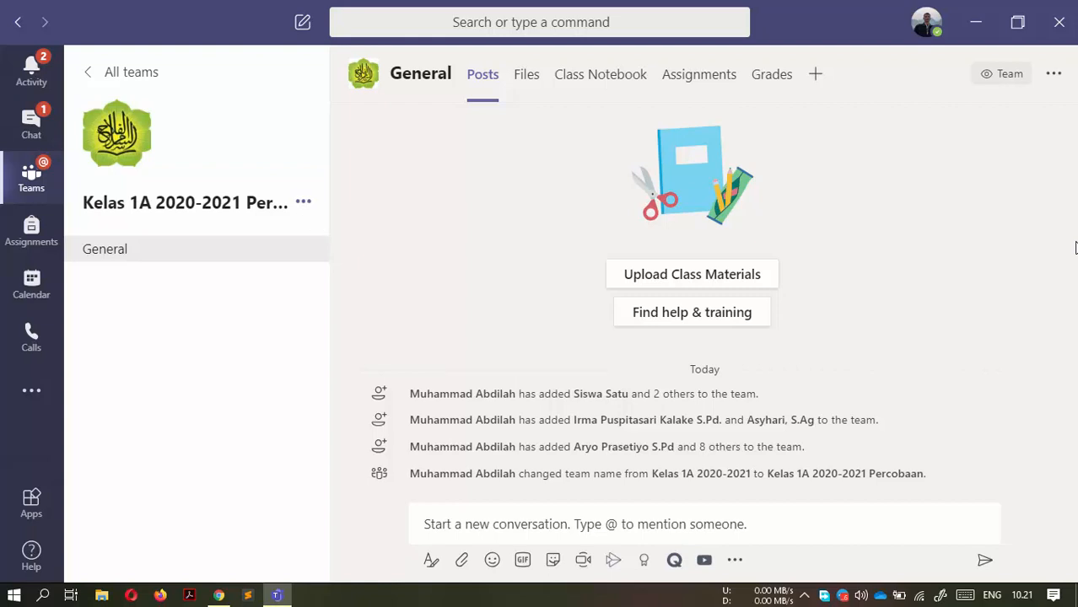
Step: Start a new channel for the team named "Walikelas" with Standard privacy
click(303, 202)
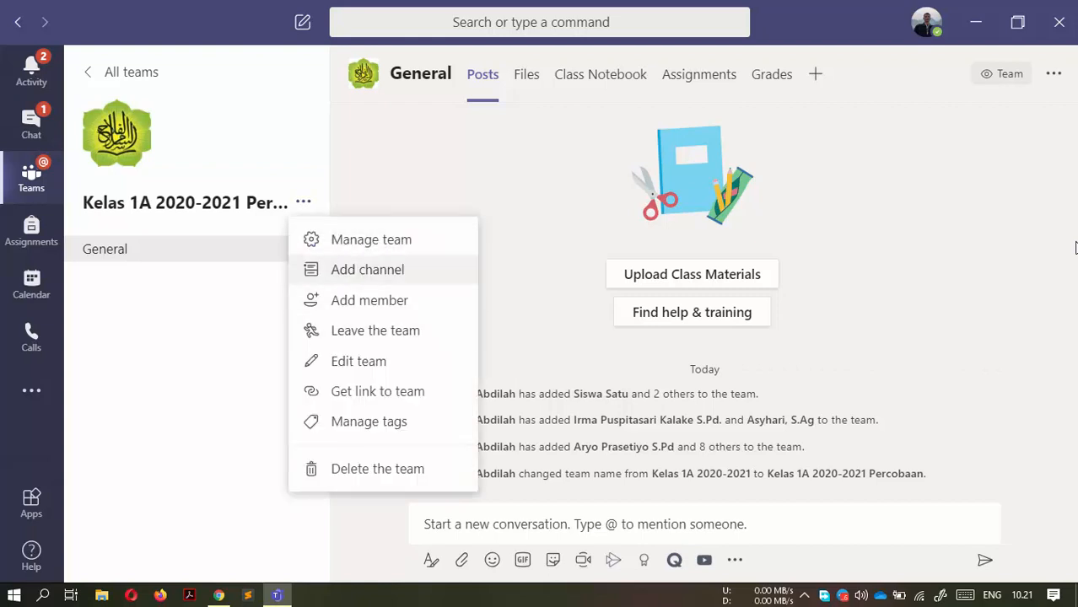
click(367, 269)
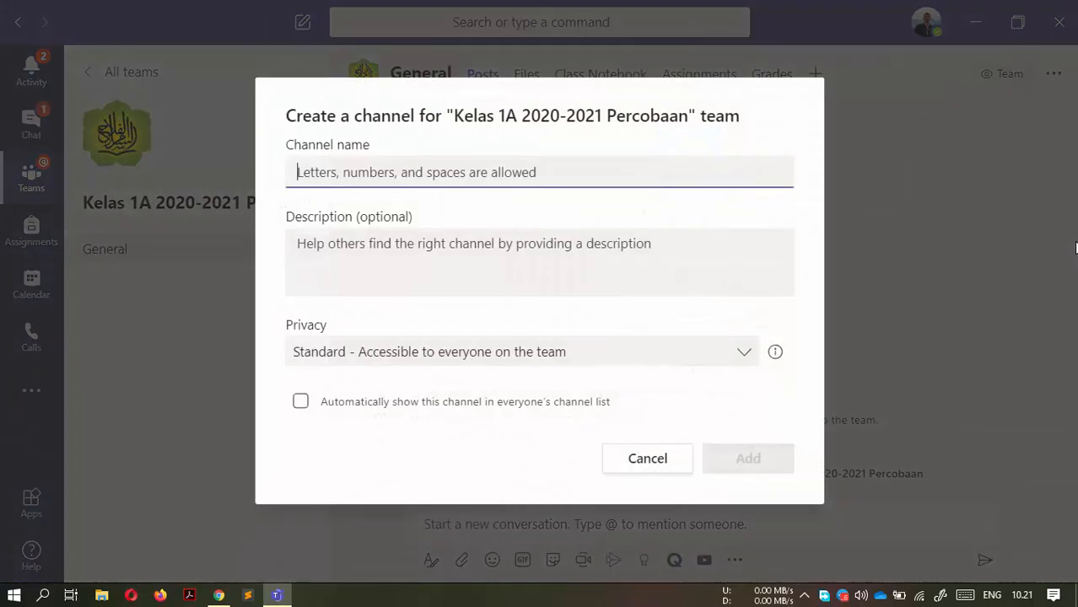
text(Walikelas)
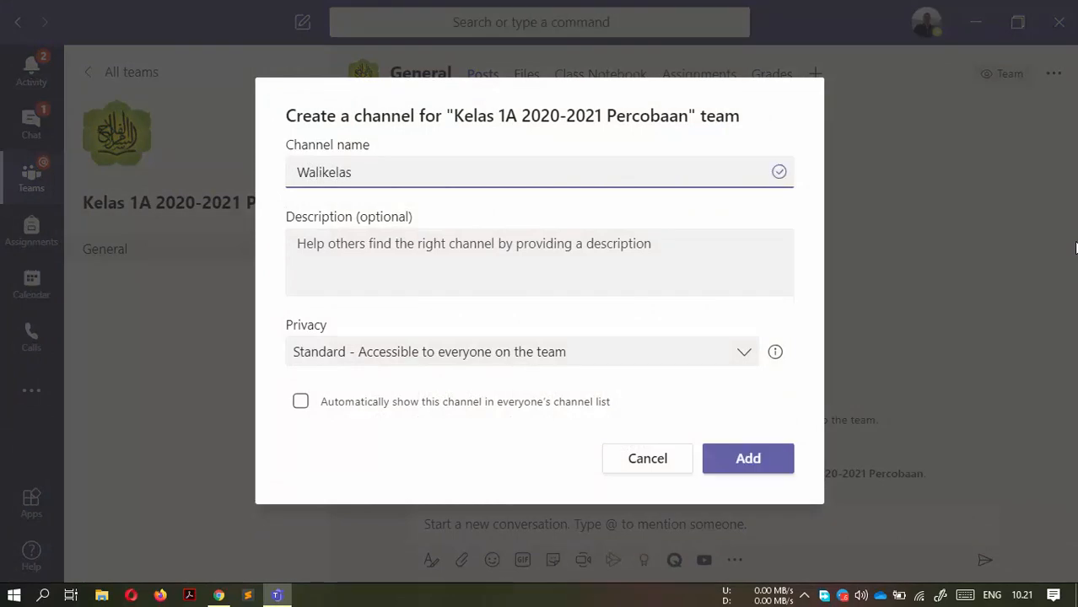
click(522, 352)
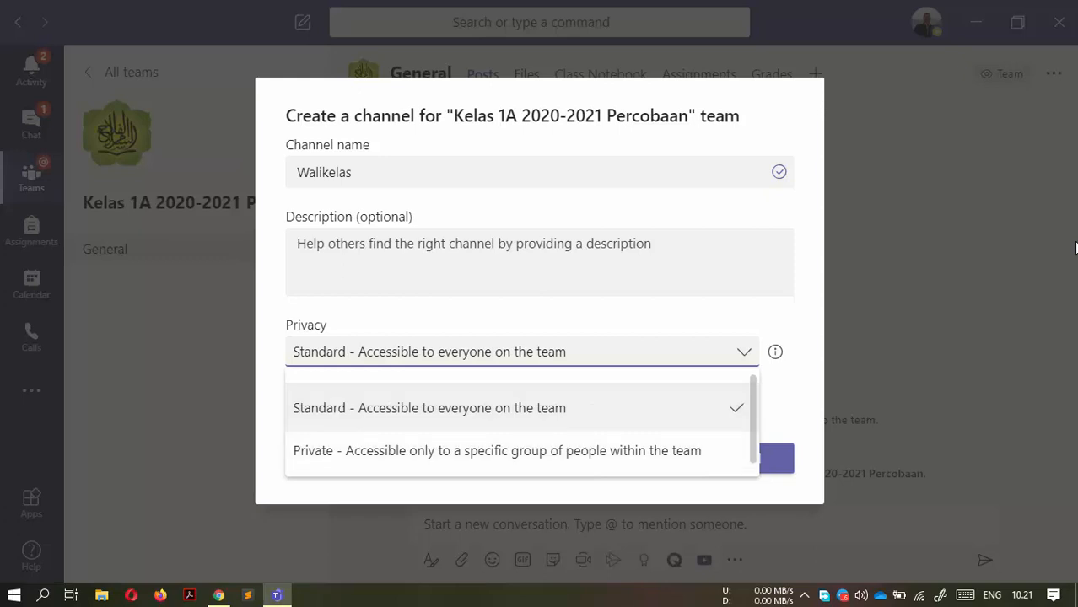
click(1075, 248)
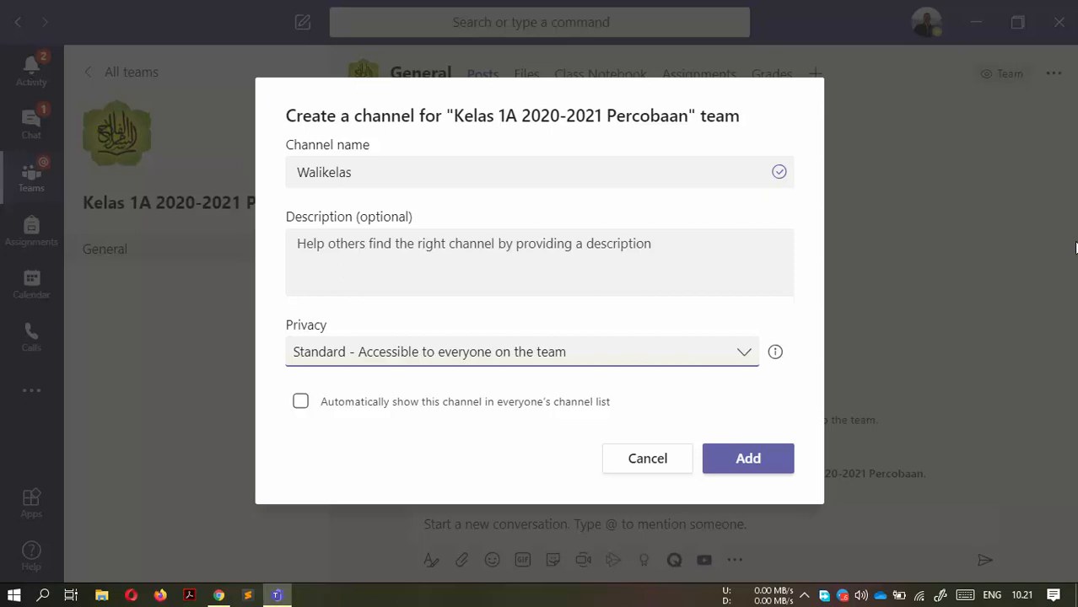
Step: Set the Walikelas channel to show automatically in everyone's channel list and create it
key(Tab)
key(space)
key(shift+Tab)
key(space)
key(Tab)
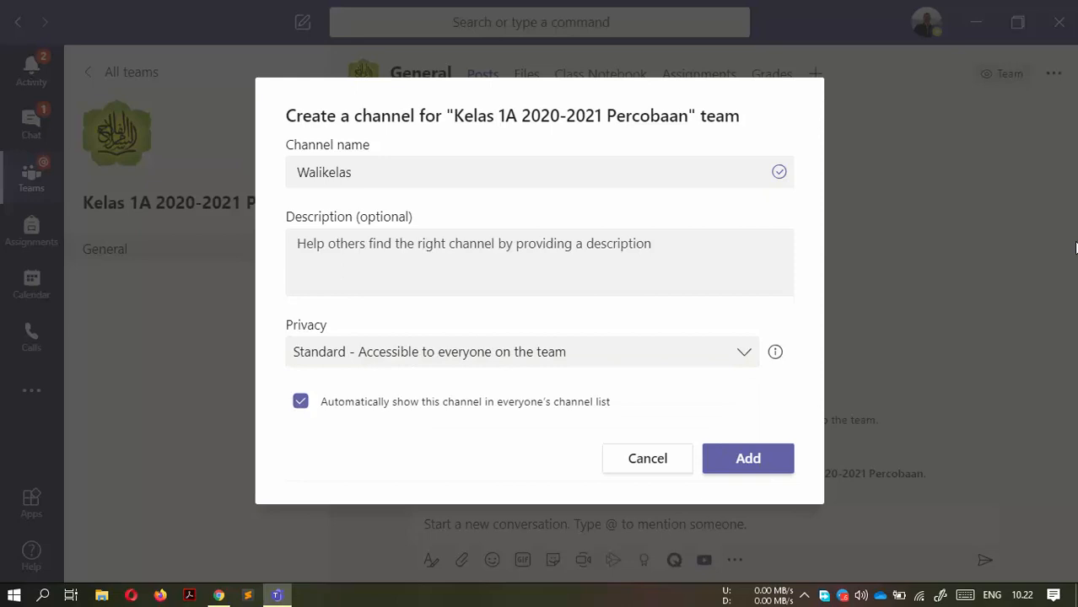
key(Tab)
key(Tab)
key(Return)
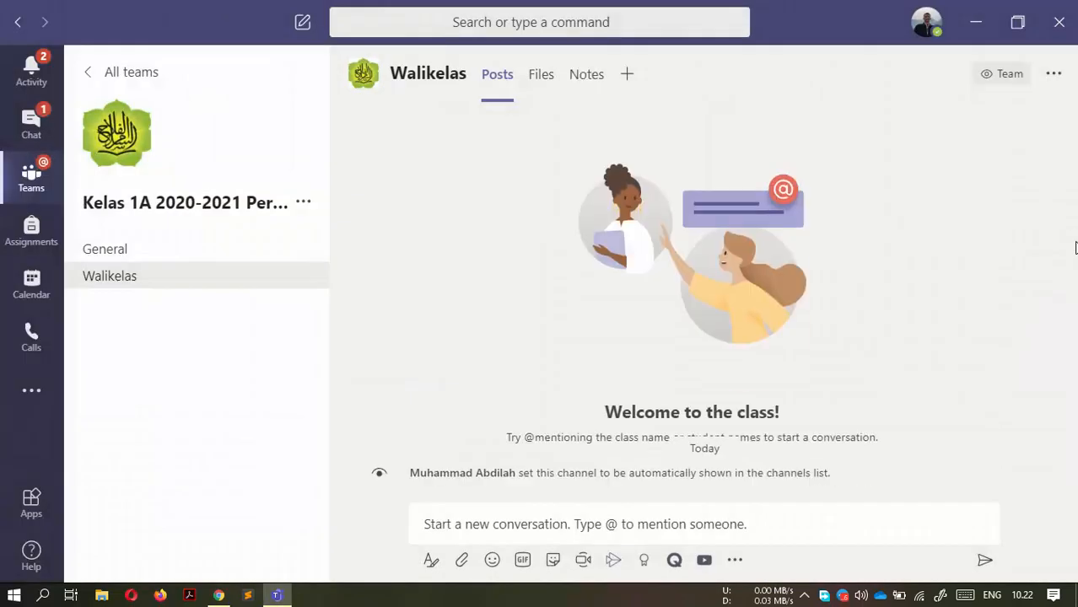
Step: Create a standard channel named "PAI" that shows automatically in everyone's channel list
click(304, 202)
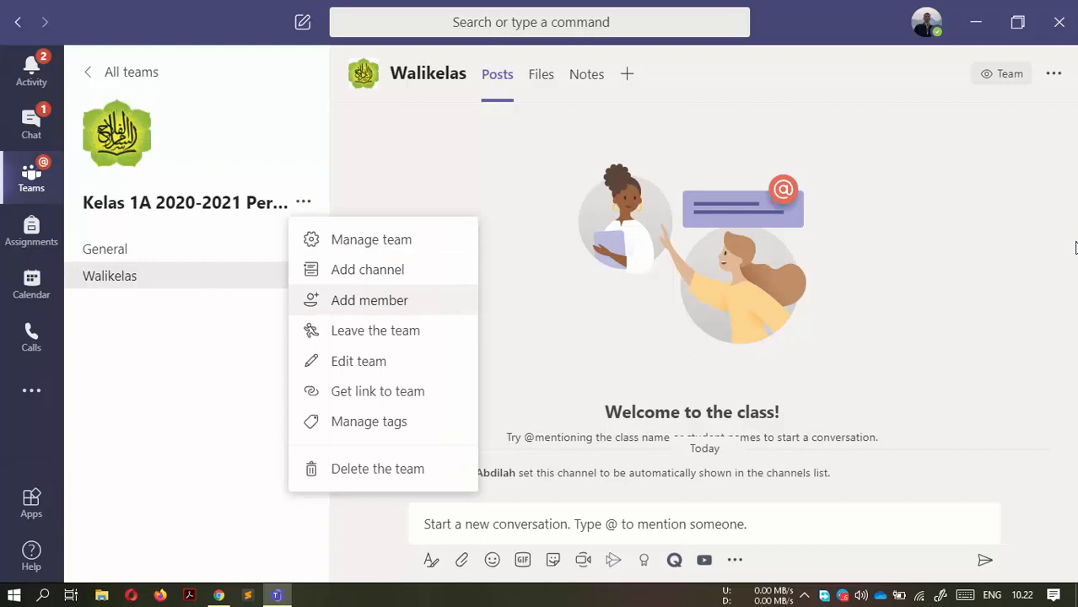
click(367, 269)
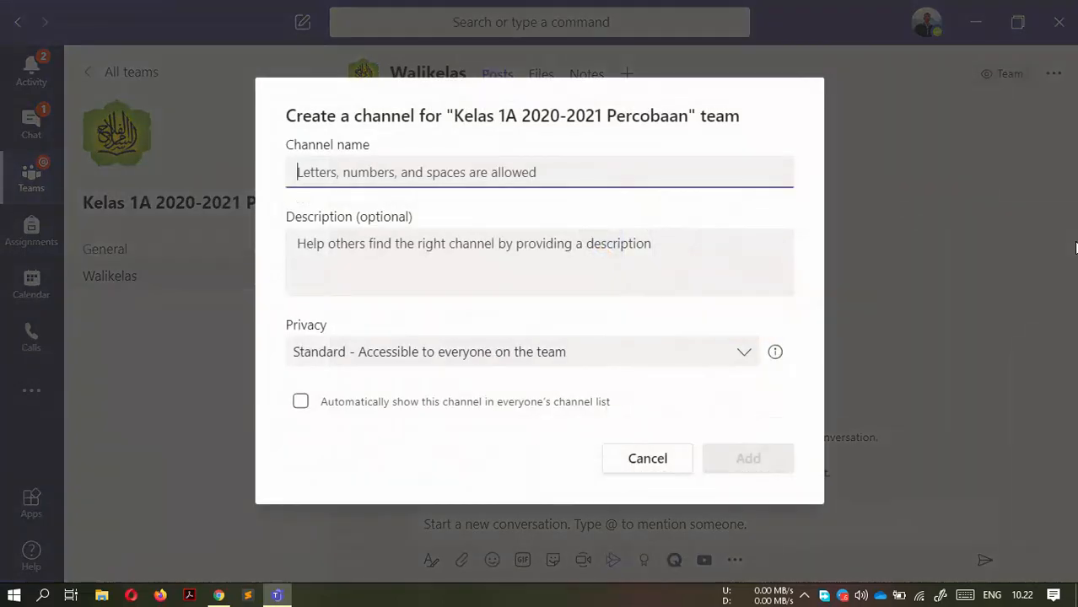
text(PO)
key(BackSpace)
key(BackSpace)
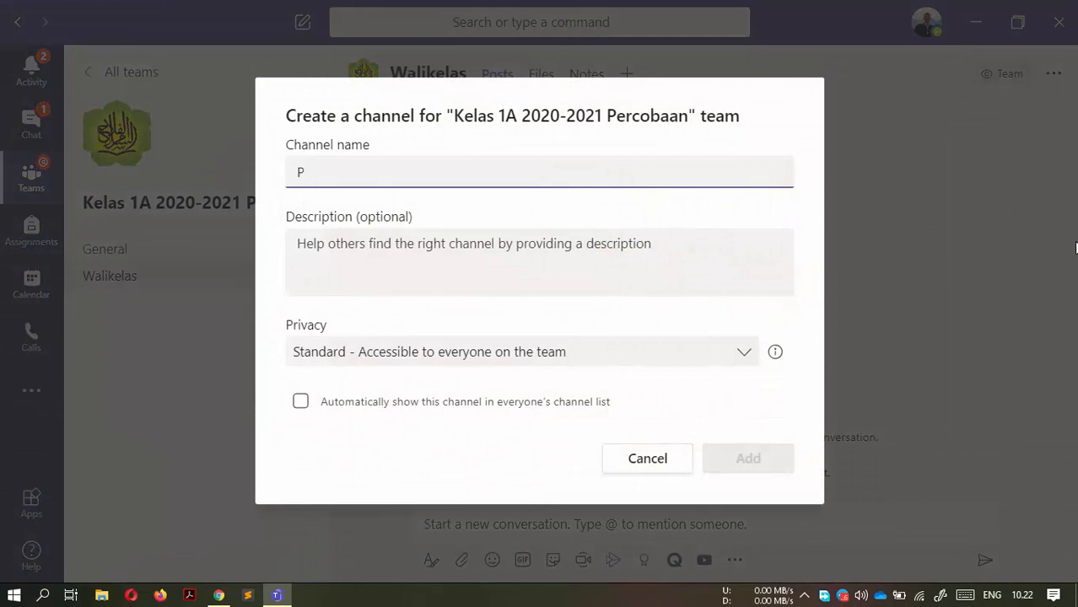
text(PAI)
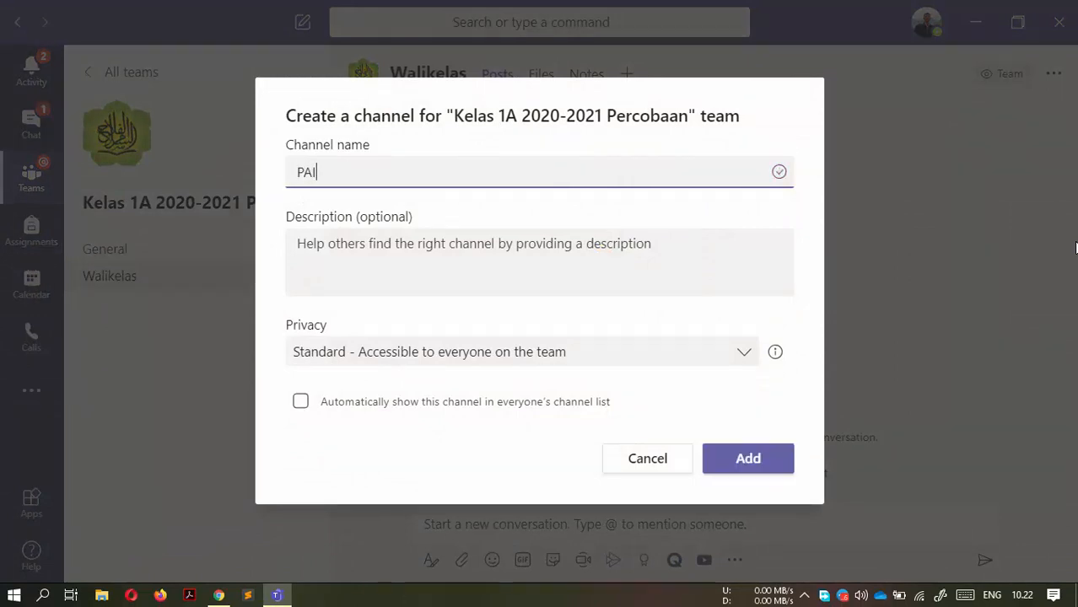
click(301, 402)
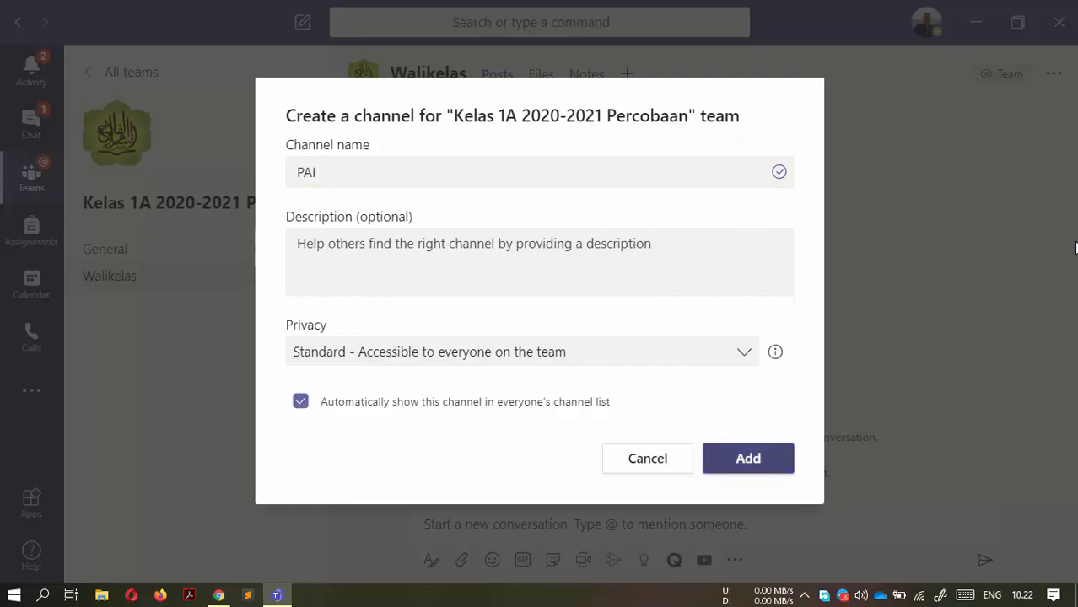
click(747, 458)
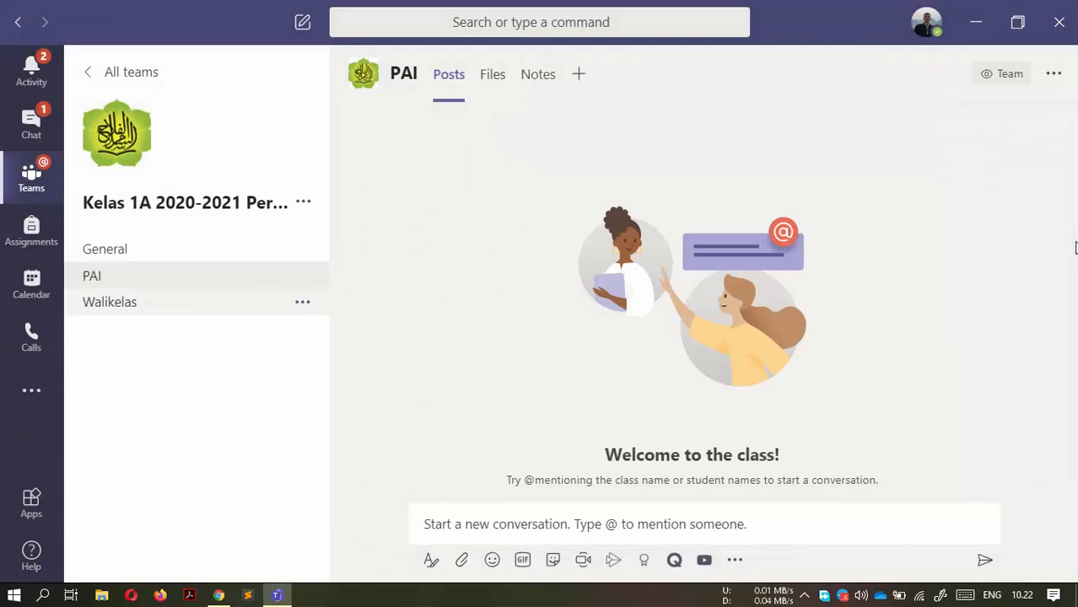
Step: Start a new channel named "PAI Kelompok 1" and have it shown automatically in everyone's channel list
click(303, 202)
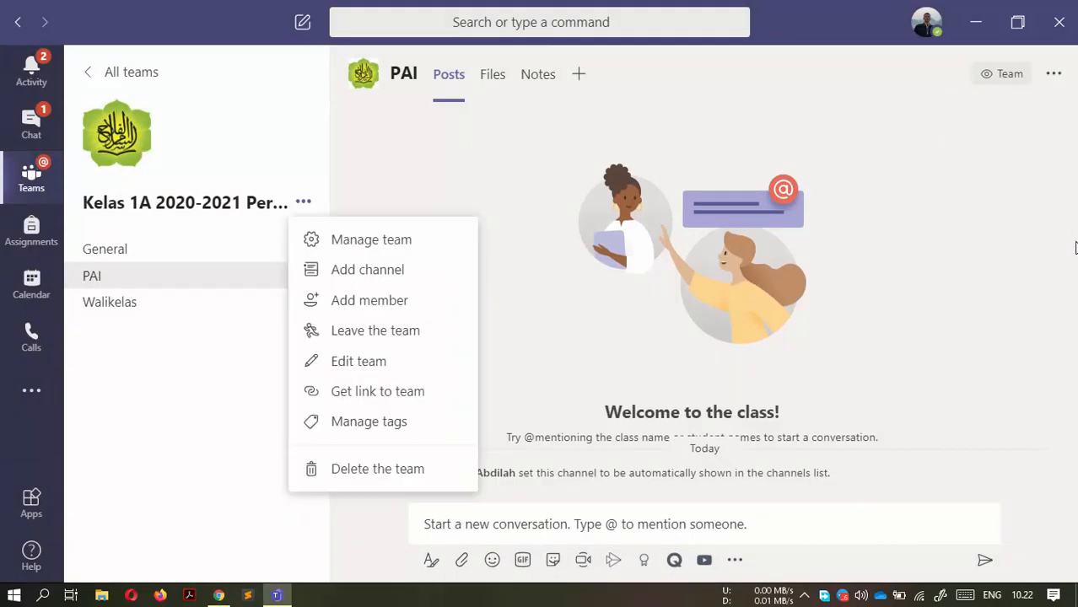
key(Down)
key(Down)
key(Return)
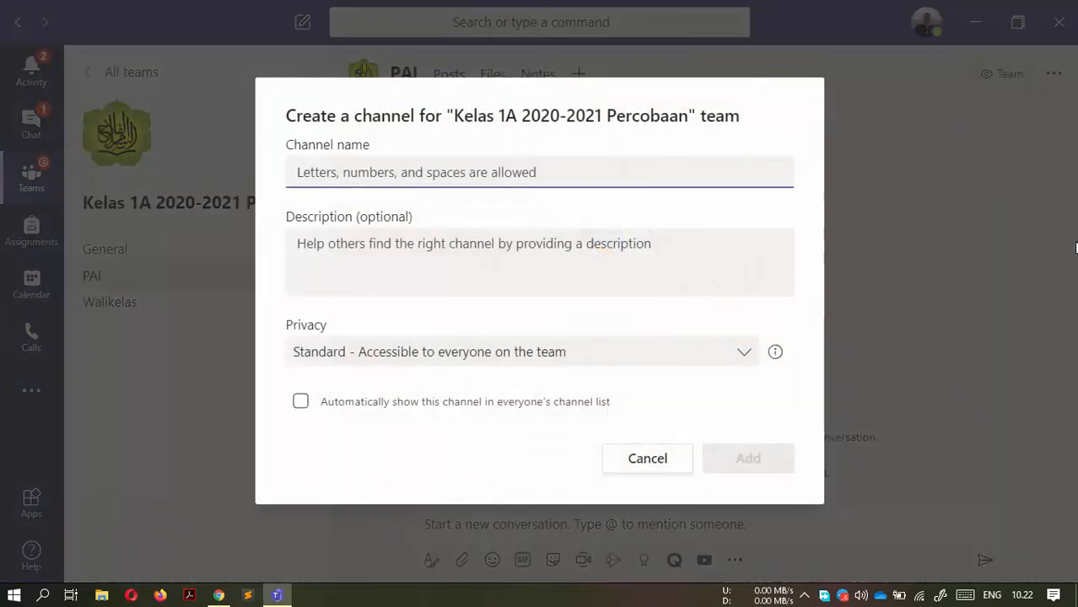
text(PAI Kelompok 1)
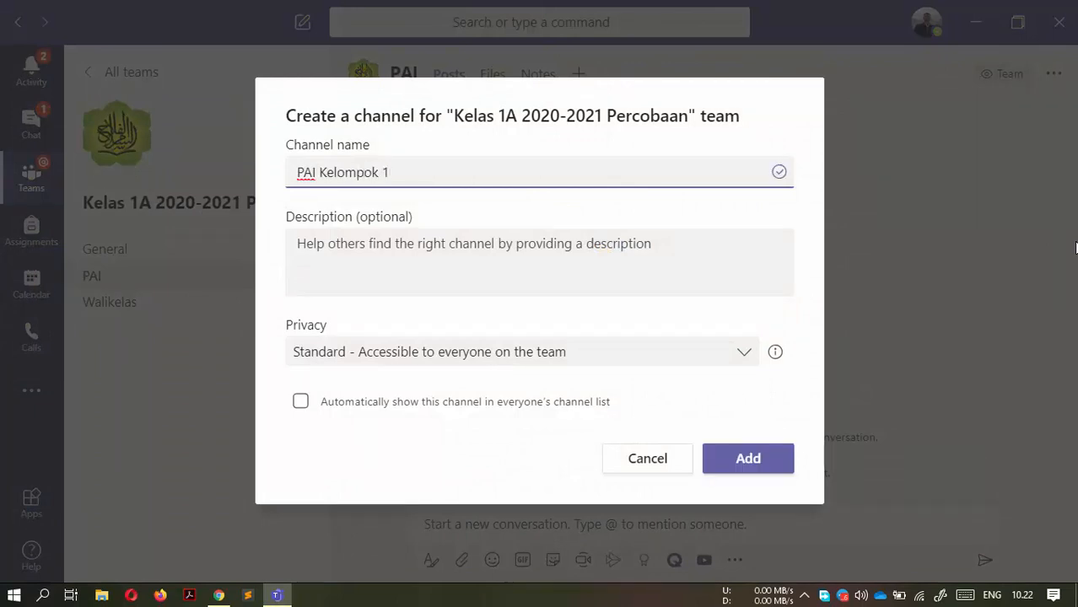
key(Tab)
key(Tab)
key(Tab)
key(space)
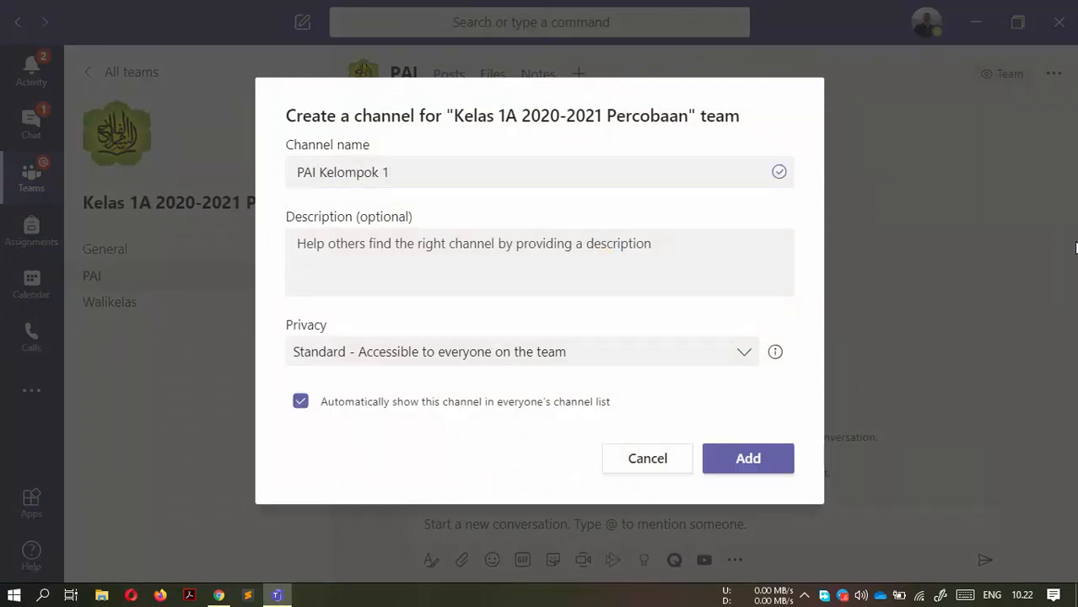
Step: Set the privacy of the PAI Kelompok 1 channel to Private and create the channel
key(shift+Tab)
key(space)
key(space)
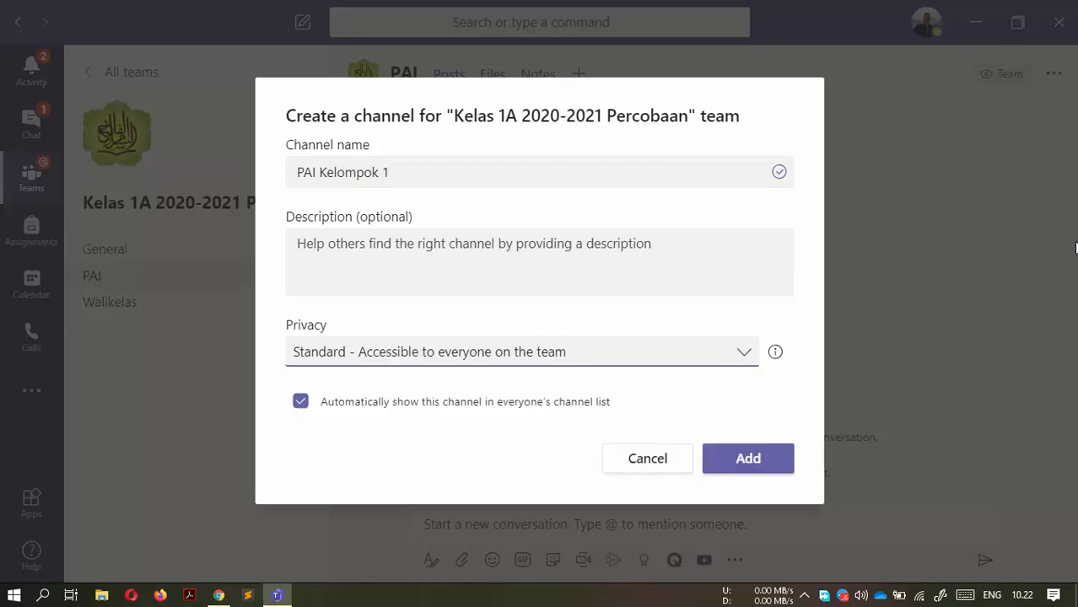
key(Tab)
key(space)
key(shift+Tab)
key(space)
key(Down)
key(Return)
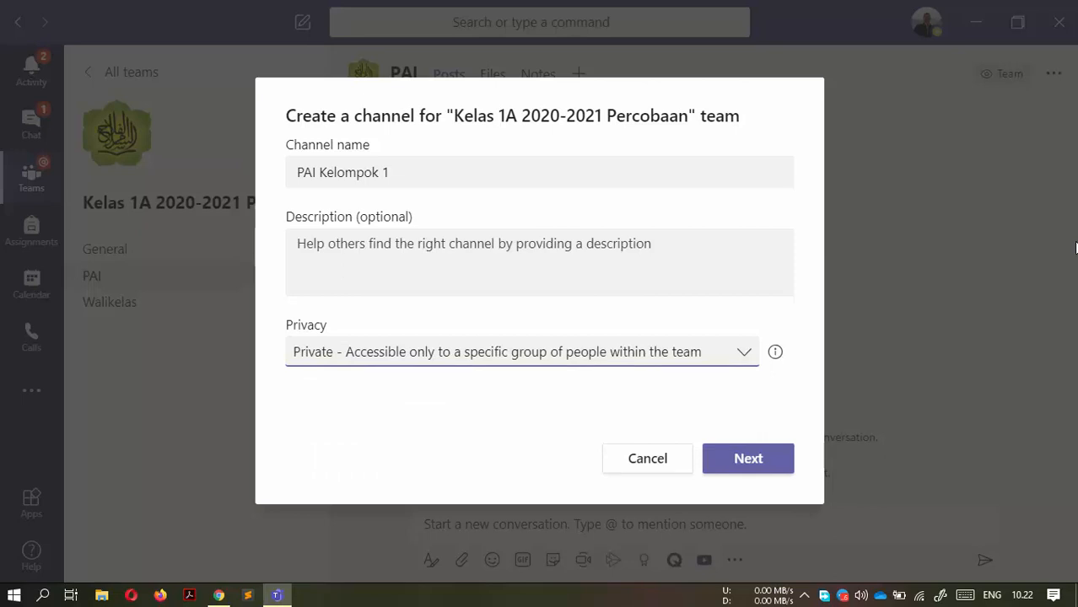
key(Tab)
key(Tab)
key(Return)
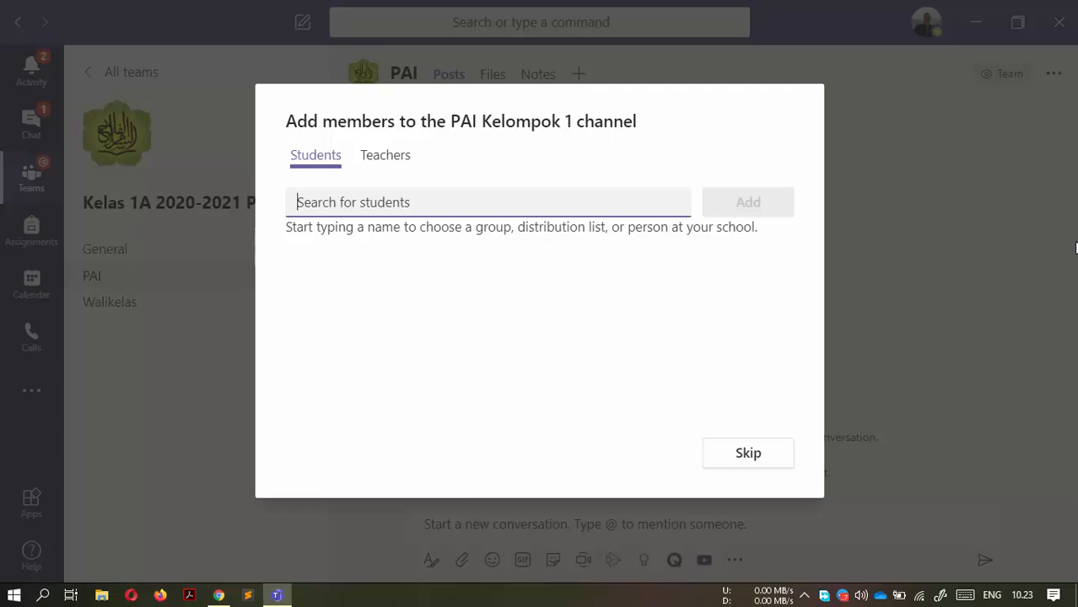
Step: Select the students Siswa 3 and Siswa 4 as members for the PAI Kelompok 1 channel
text(siswa)
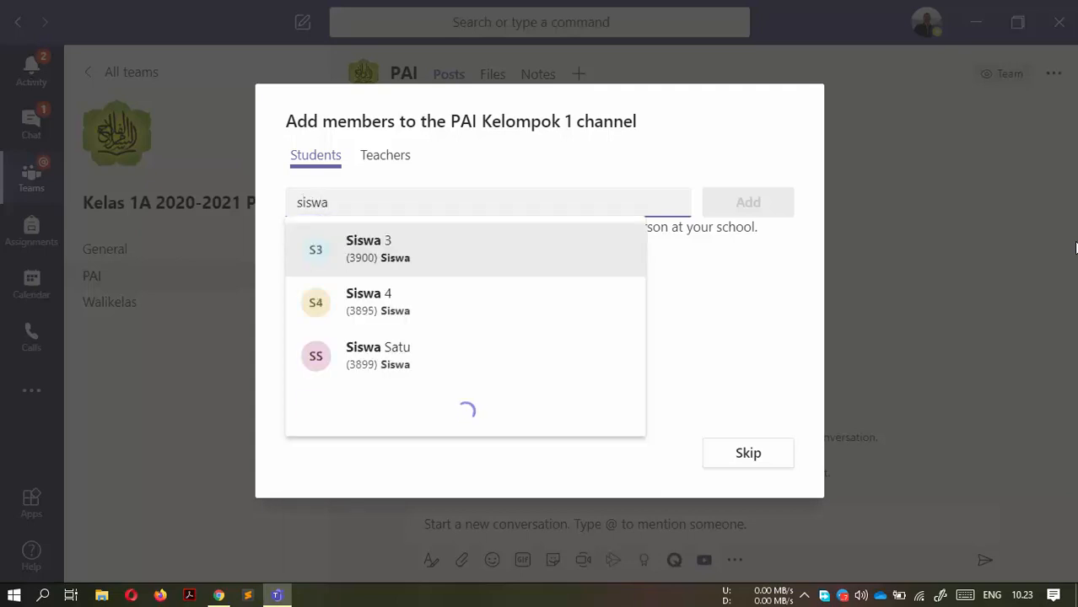
key(Return)
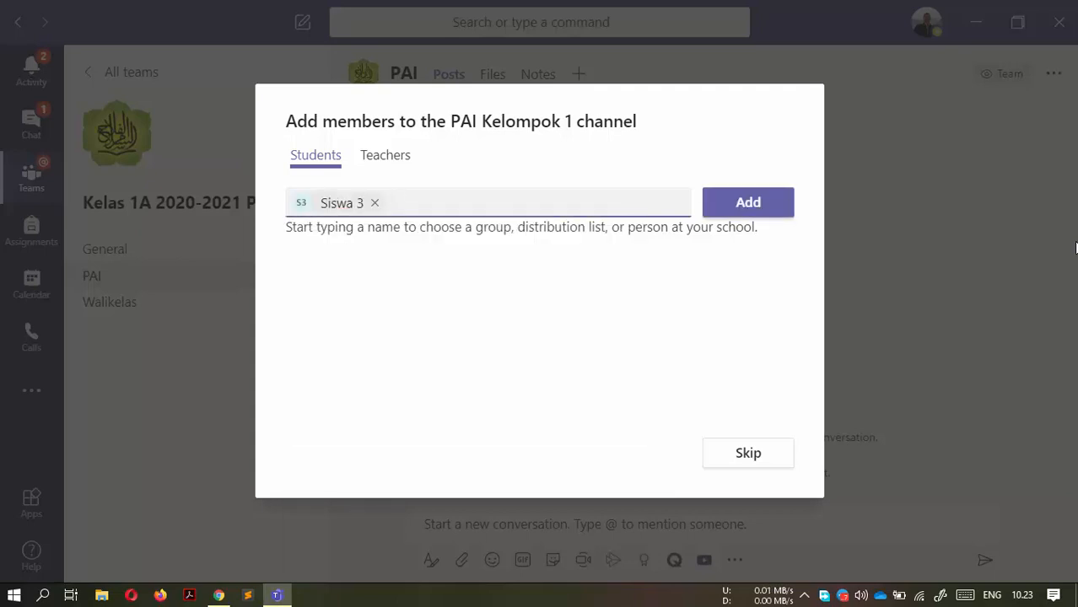
text(siswa)
key(Down)
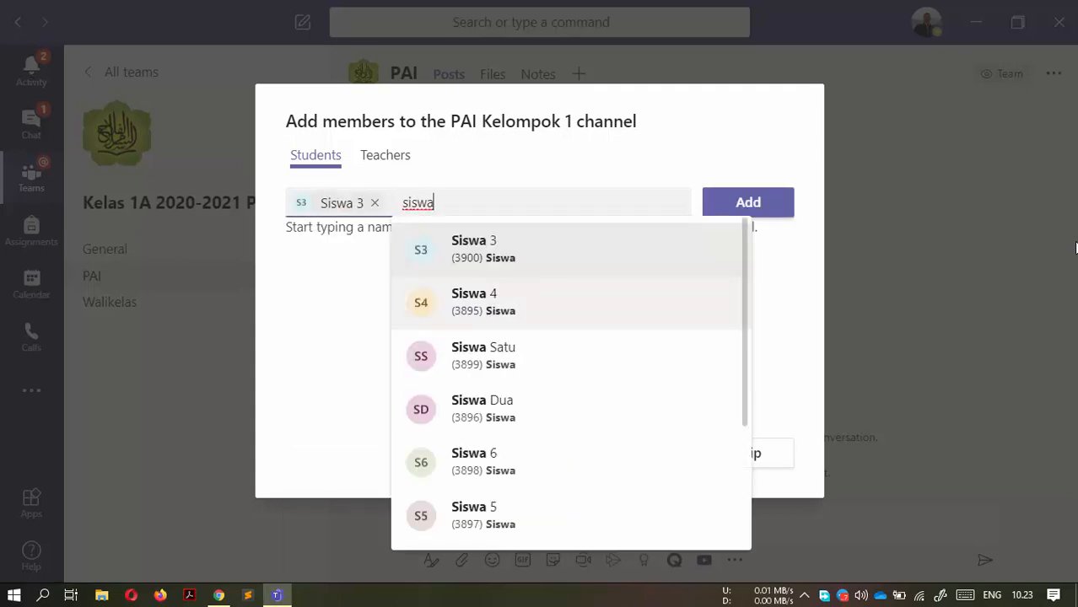
key(Return)
Step: Find the teacher by searching for the start of the name and add them to the PAI Kelompok 1 channel
click(386, 155)
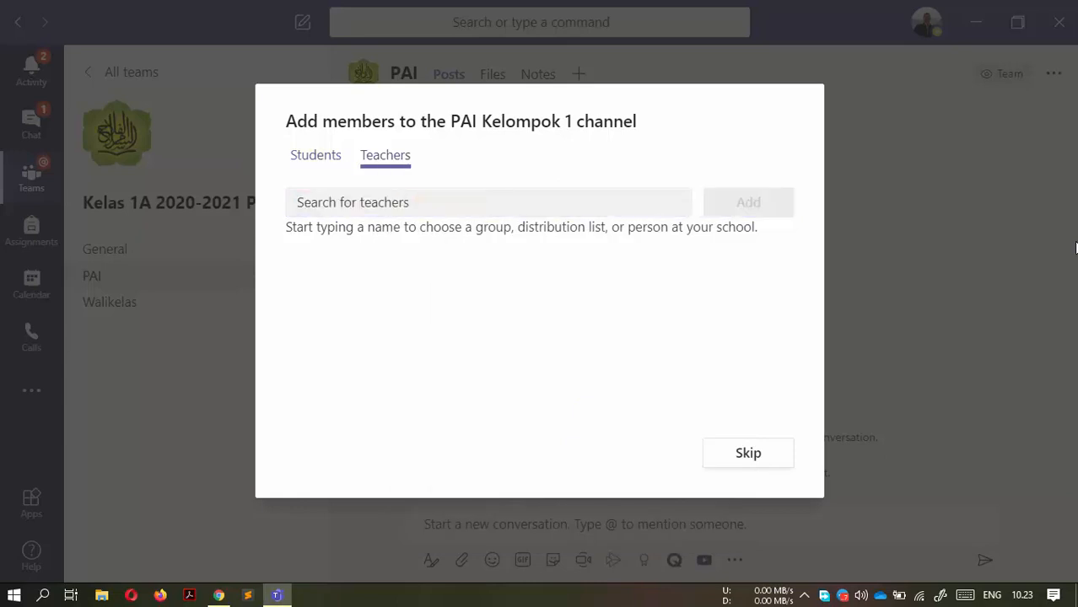
text(asy)
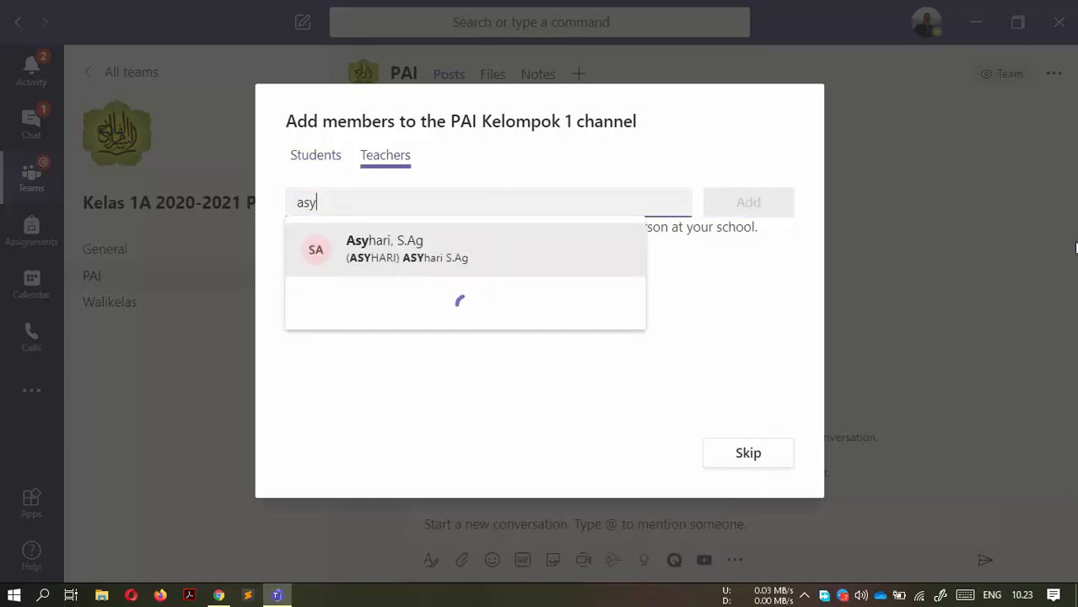
key(Return)
key(Return)
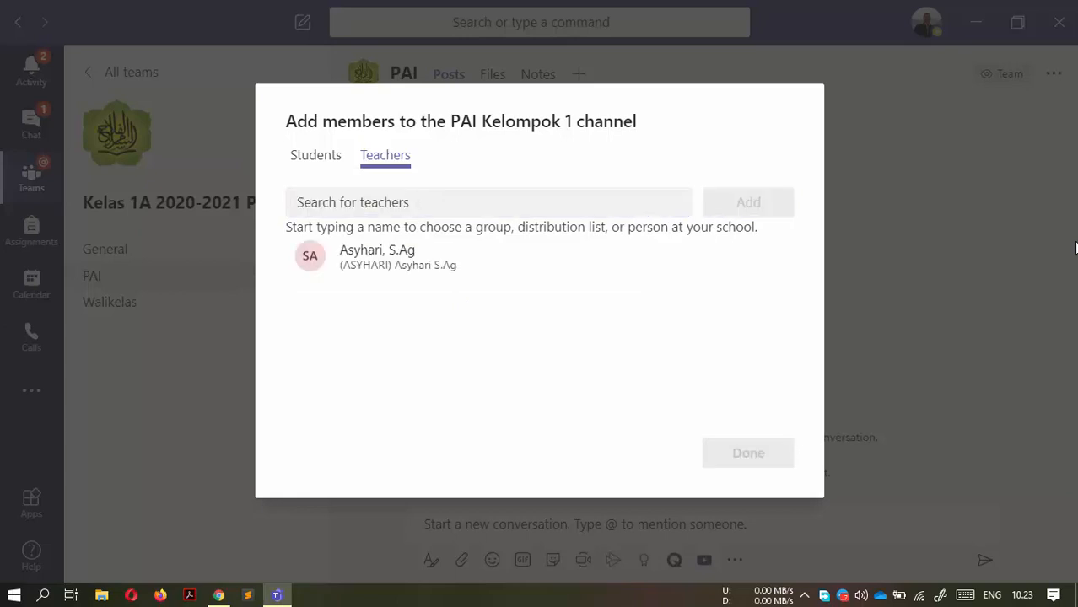
Step: Add the two selected students to the PAI Kelompok 1 channel and finish adding members
click(315, 156)
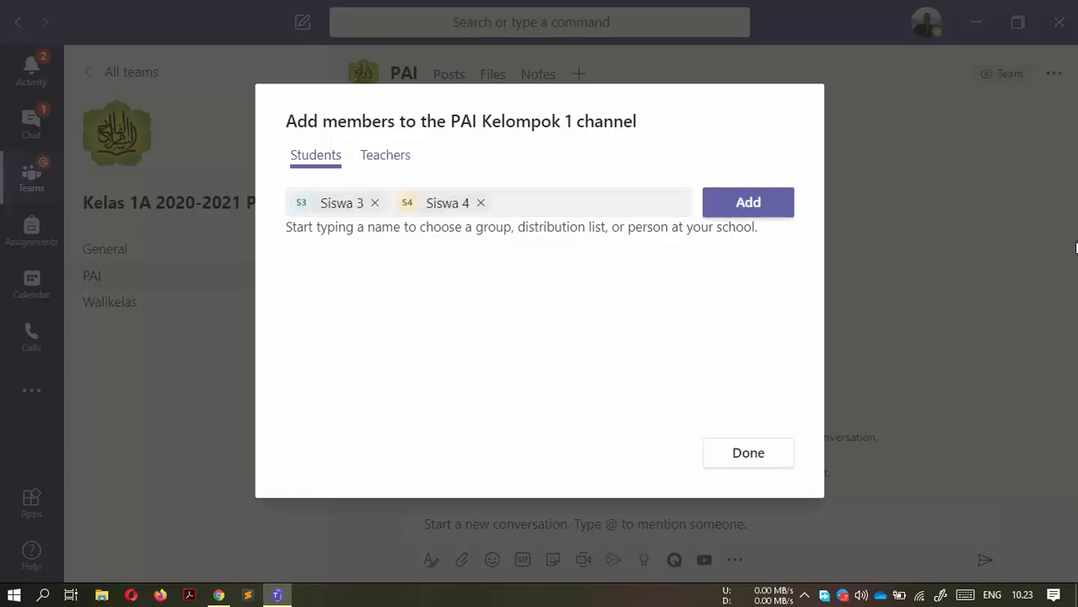
click(748, 202)
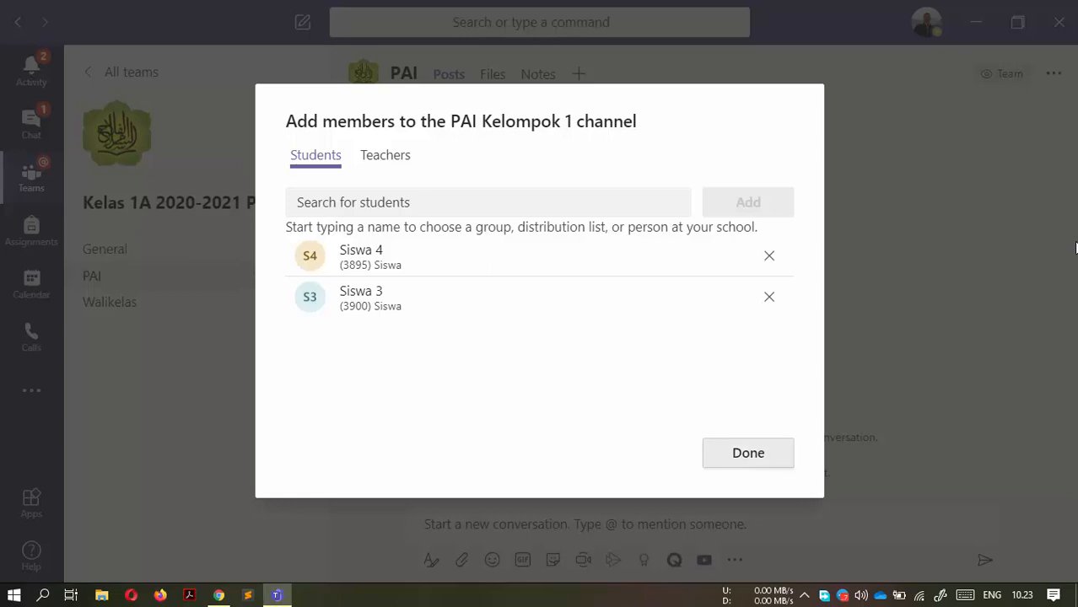
key(Return)
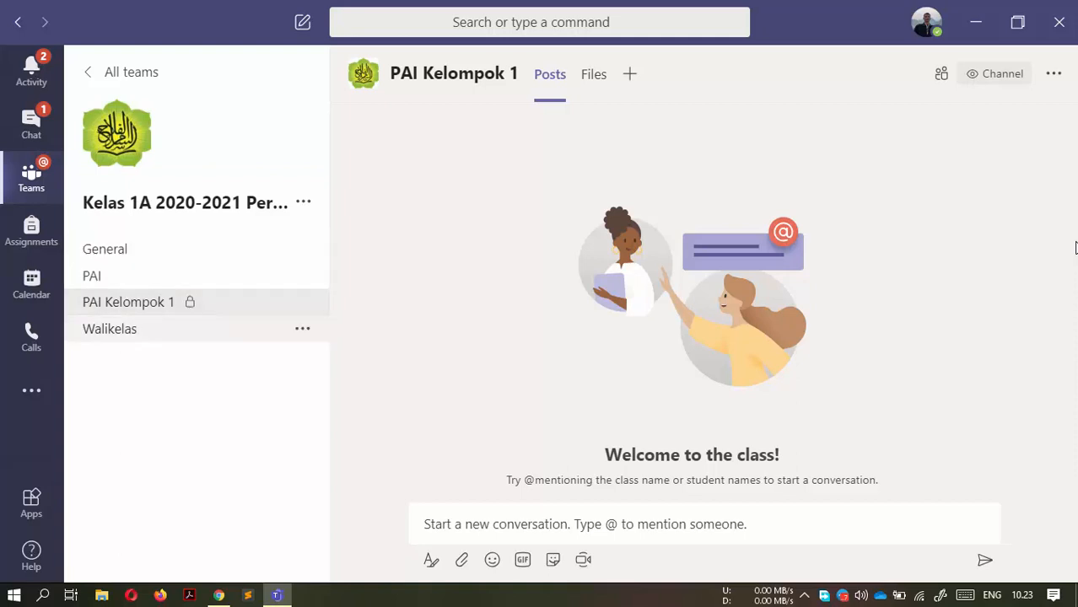
Step: Create a folder named "Shalat" in the files of the PAI channel and open it
click(92, 276)
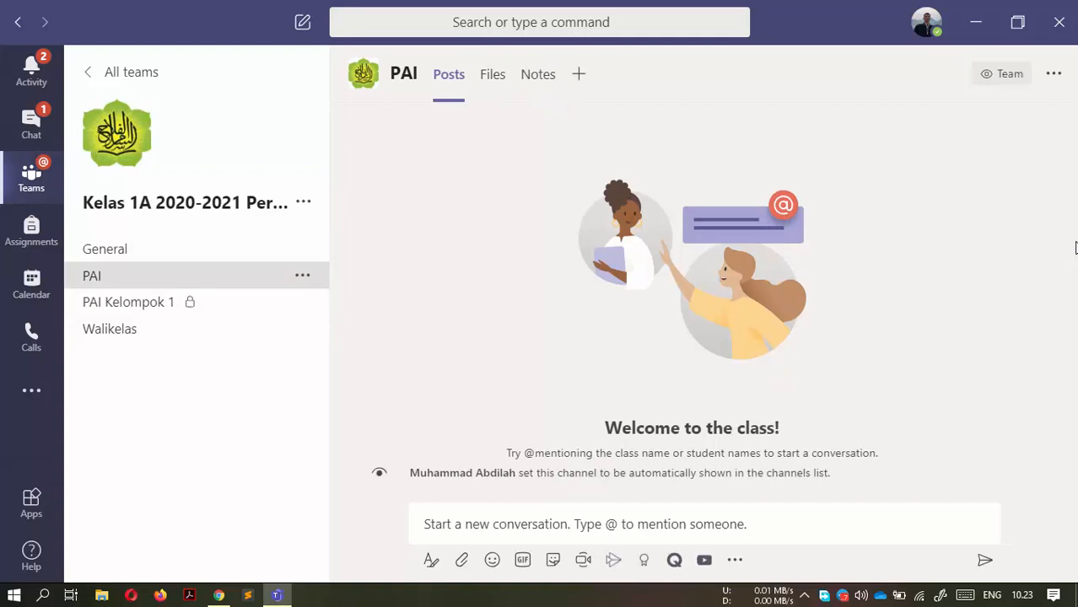
click(226, 251)
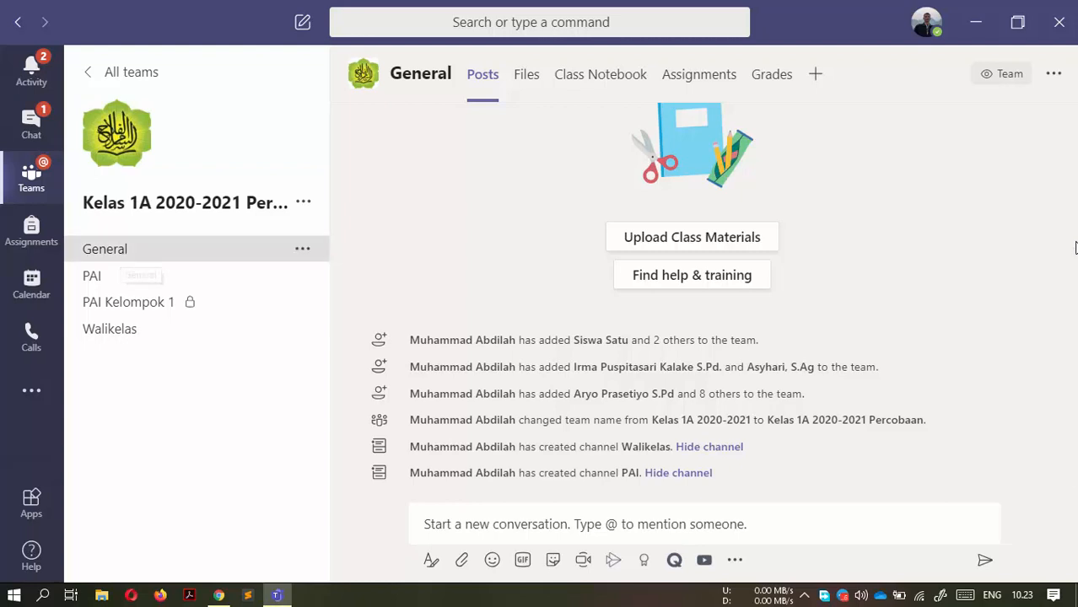
click(126, 279)
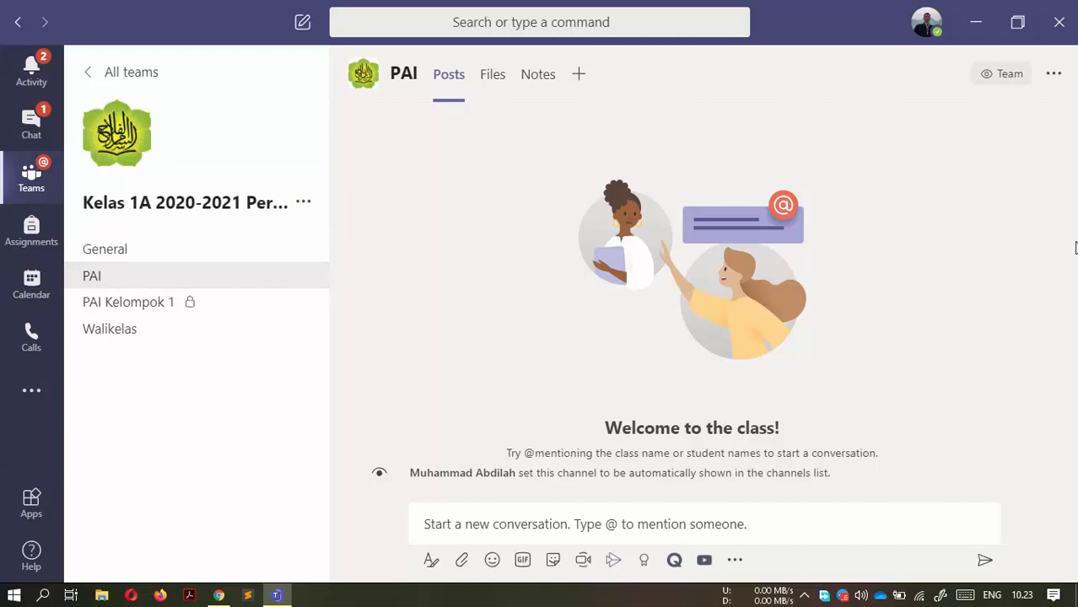
click(493, 74)
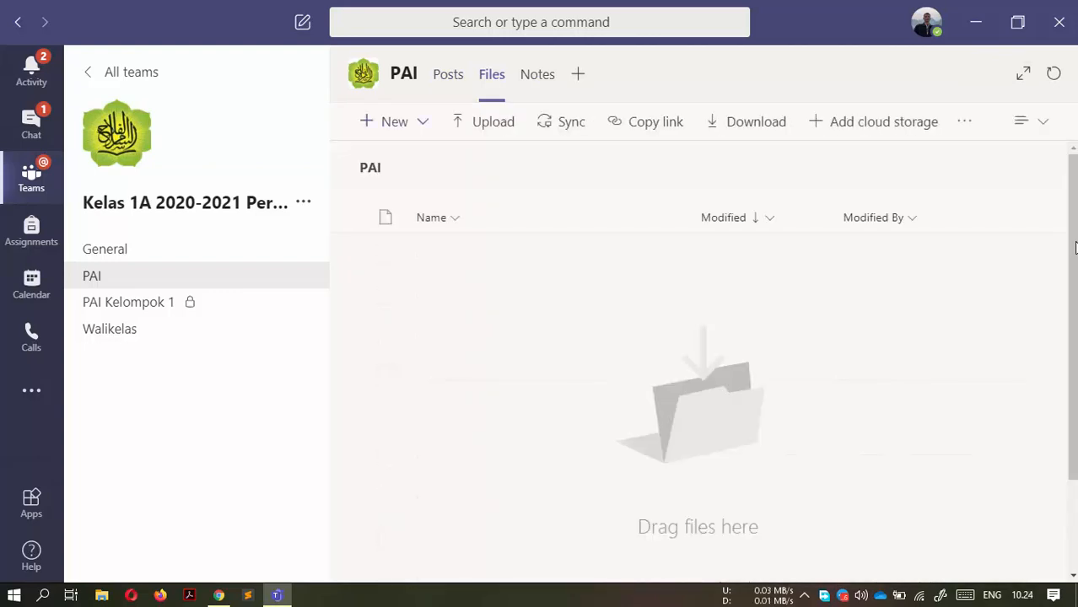
click(405, 123)
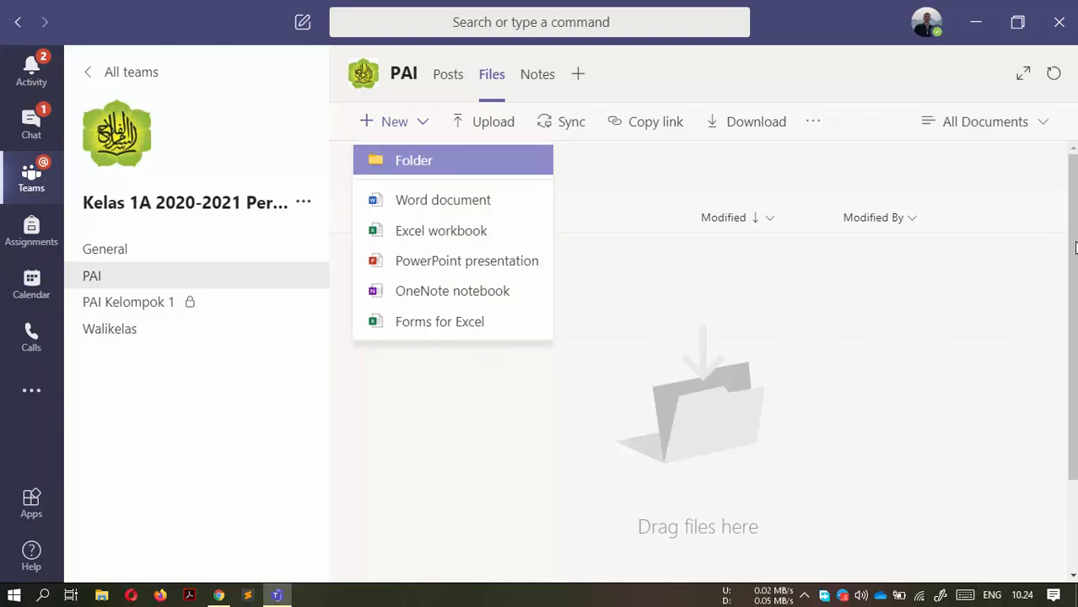
click(413, 160)
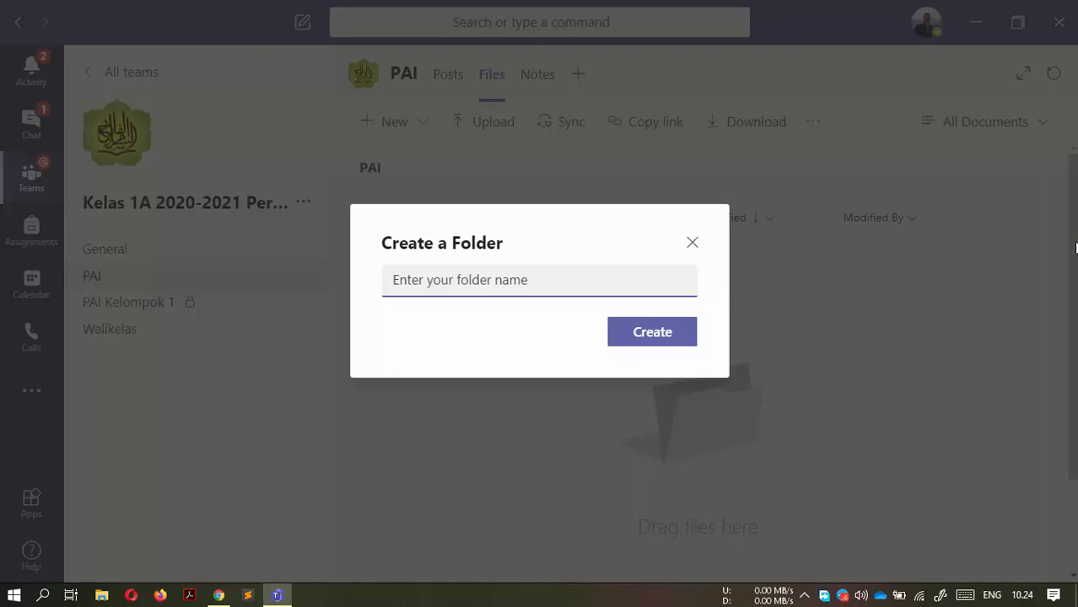
text(Shalat)
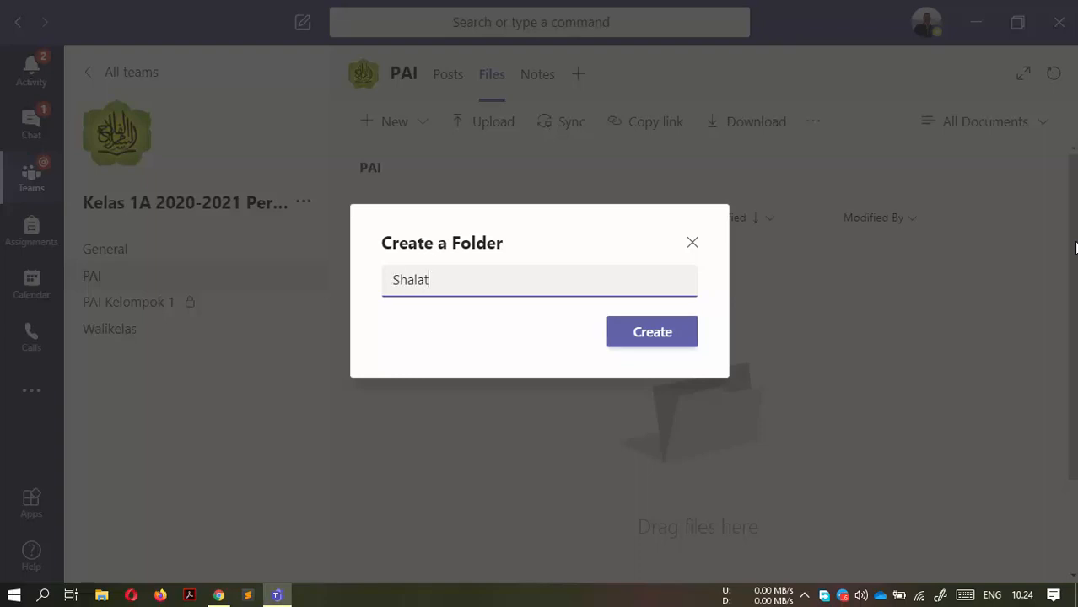
key(Return)
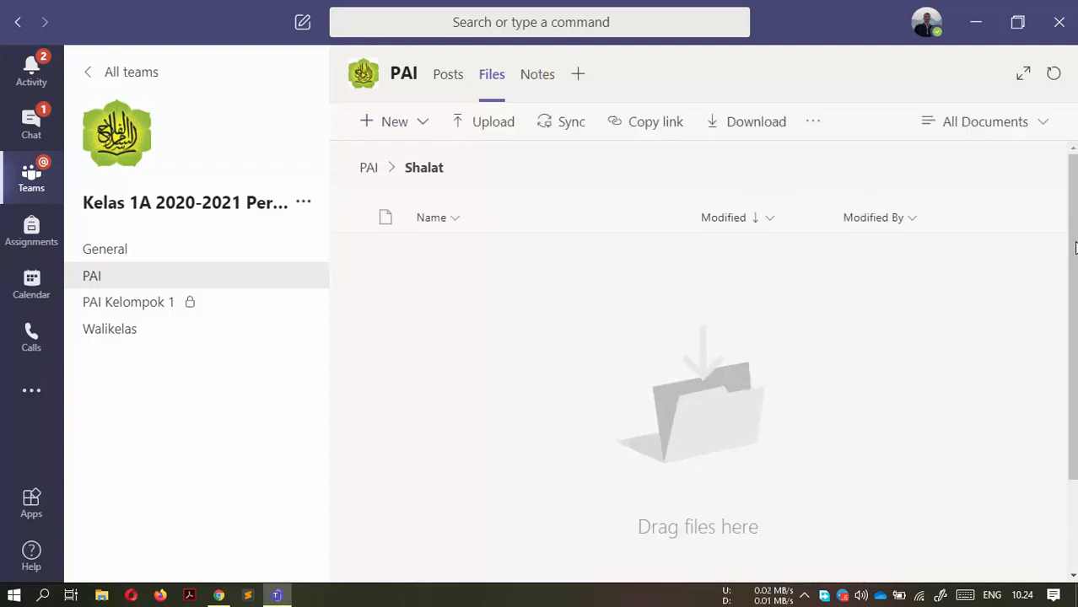
Step: Start a file upload into the Shalat folder and browse to the computer's Downloads folder
key(alt+n)
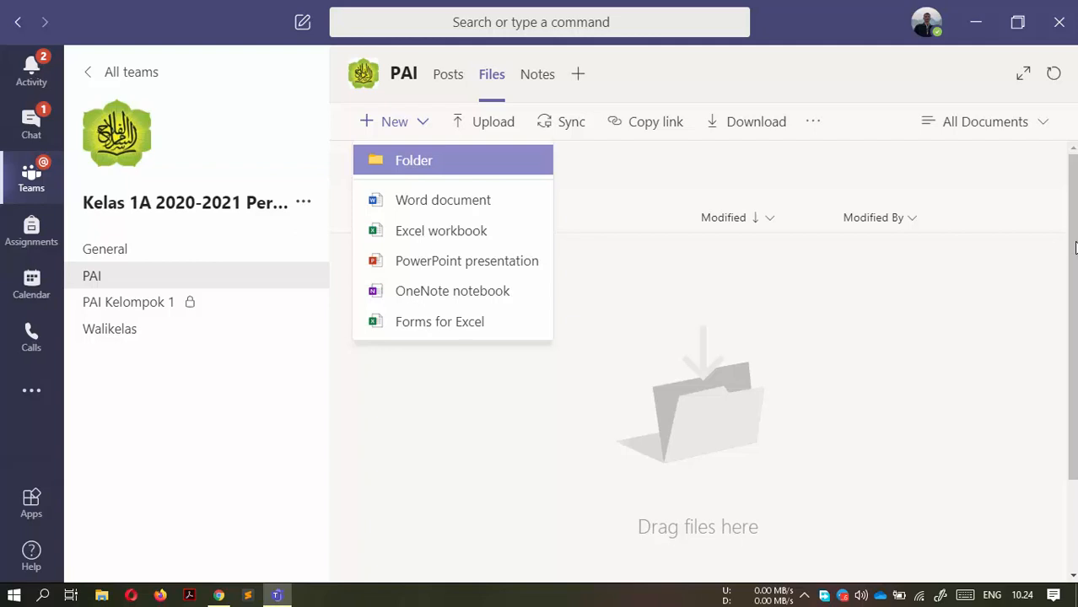
key(Escape)
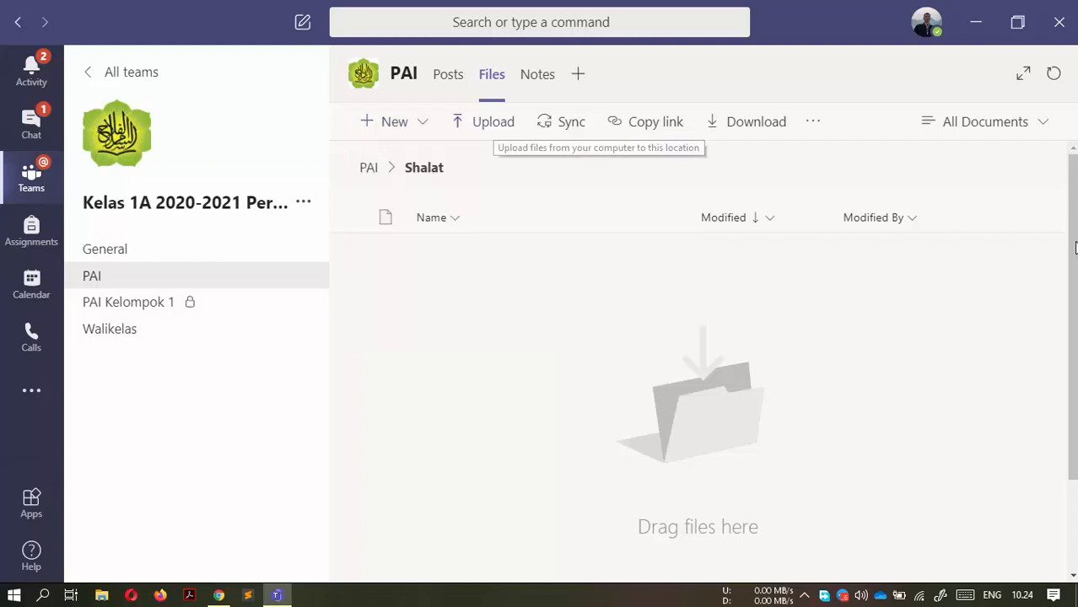
click(493, 123)
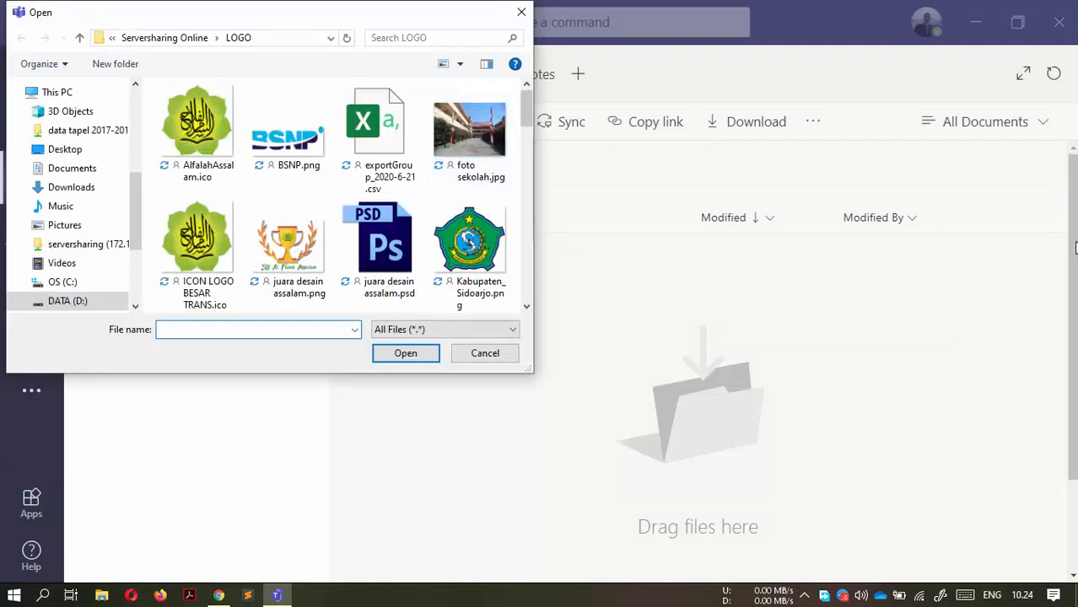
scroll(333, 194, down, 10)
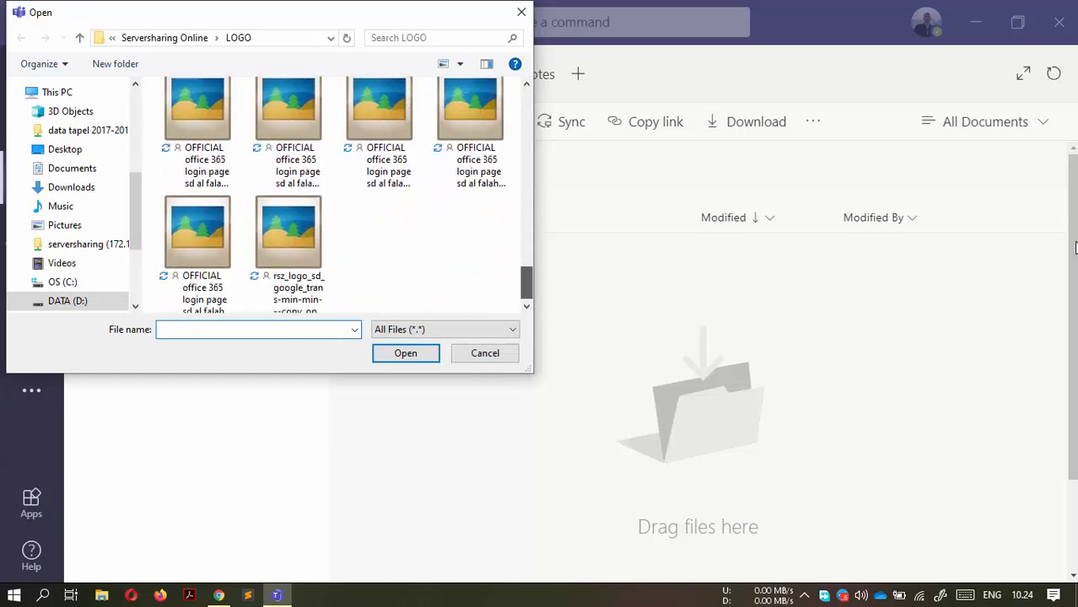
scroll(72, 203, down, 1)
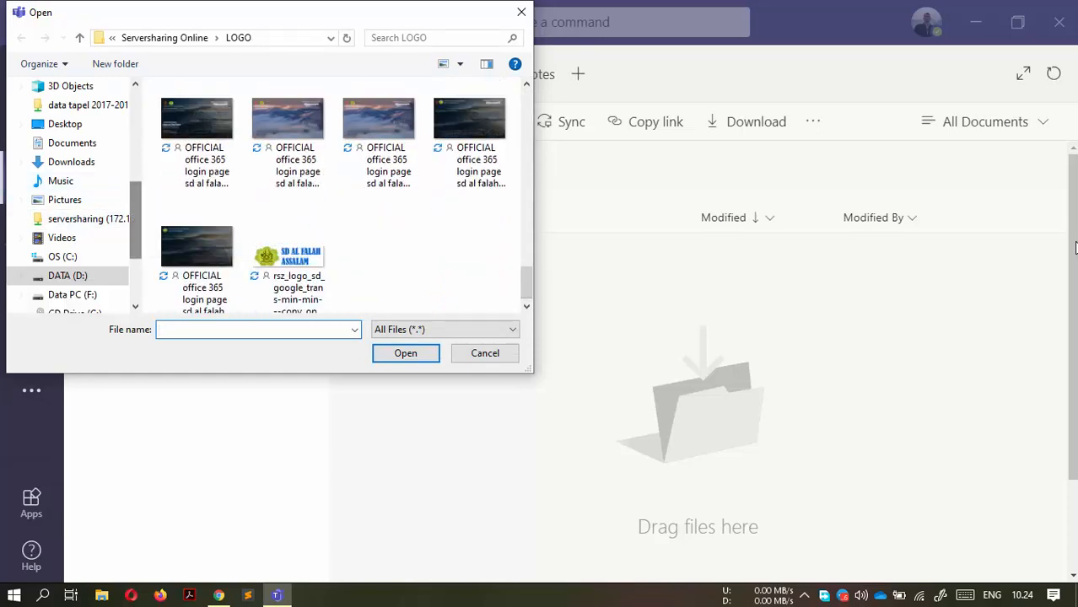
click(71, 161)
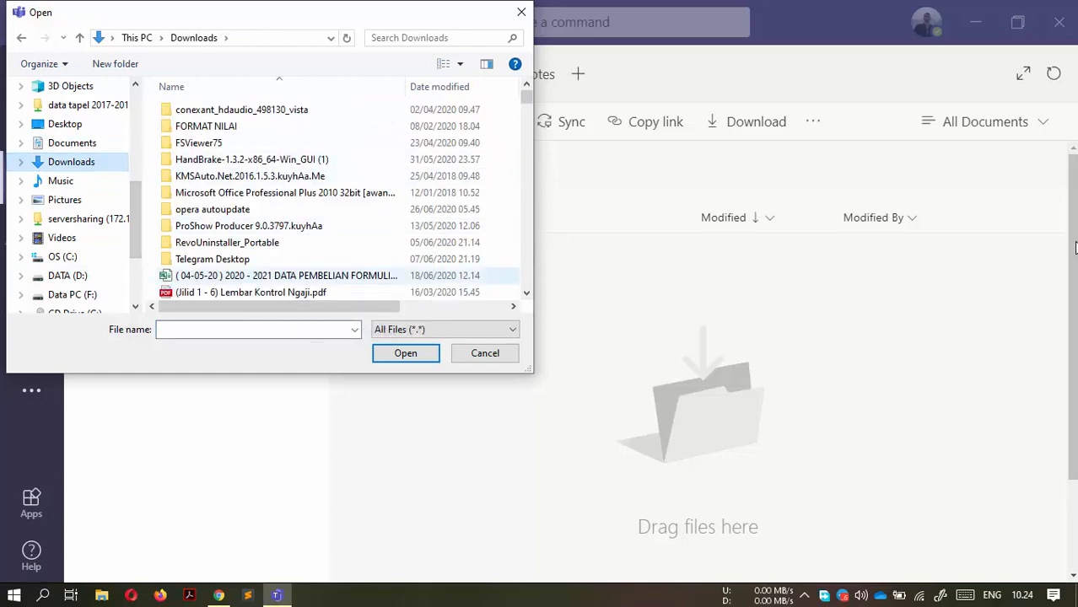
Step: Sort the Downloads files by type and upload the PDF whose name starts with "02 Menperin - Inisiatif Strategis untuk membangun"
drag(527, 97, 526, 157)
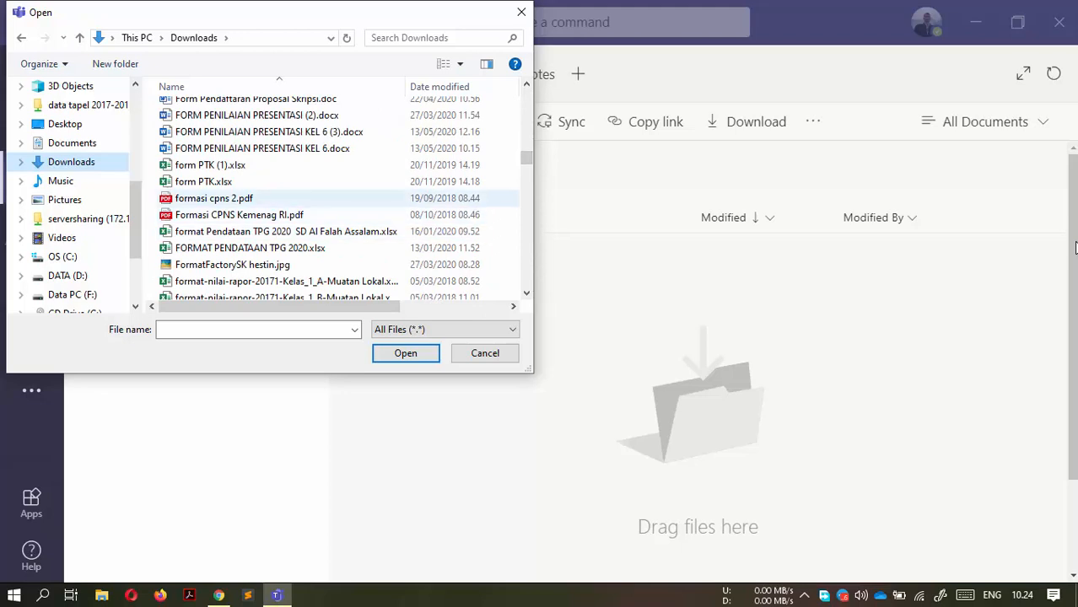
scroll(287, 247, down, 3)
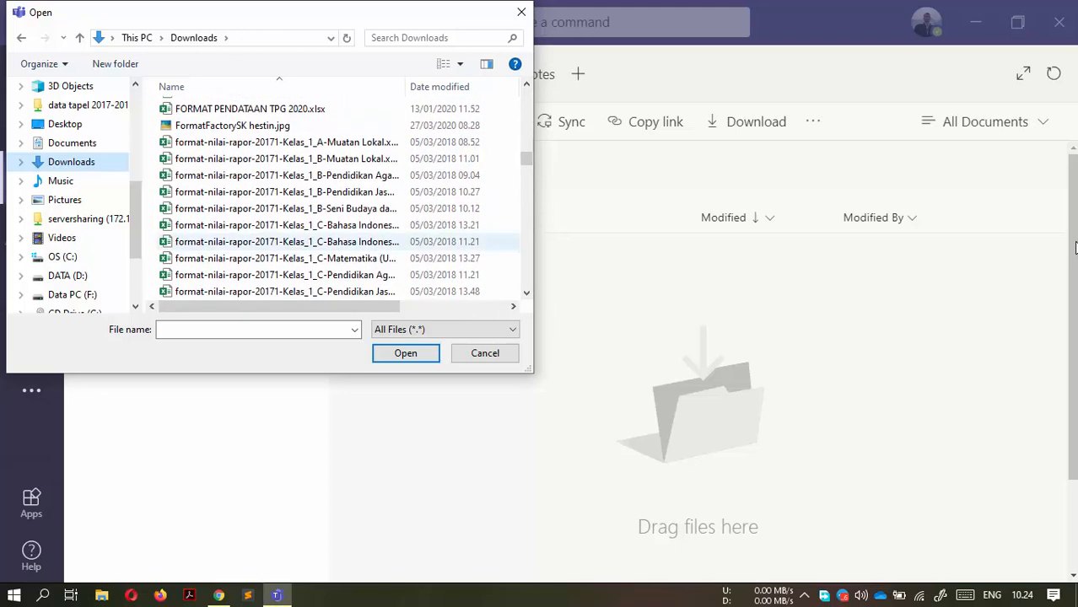
click(287, 225)
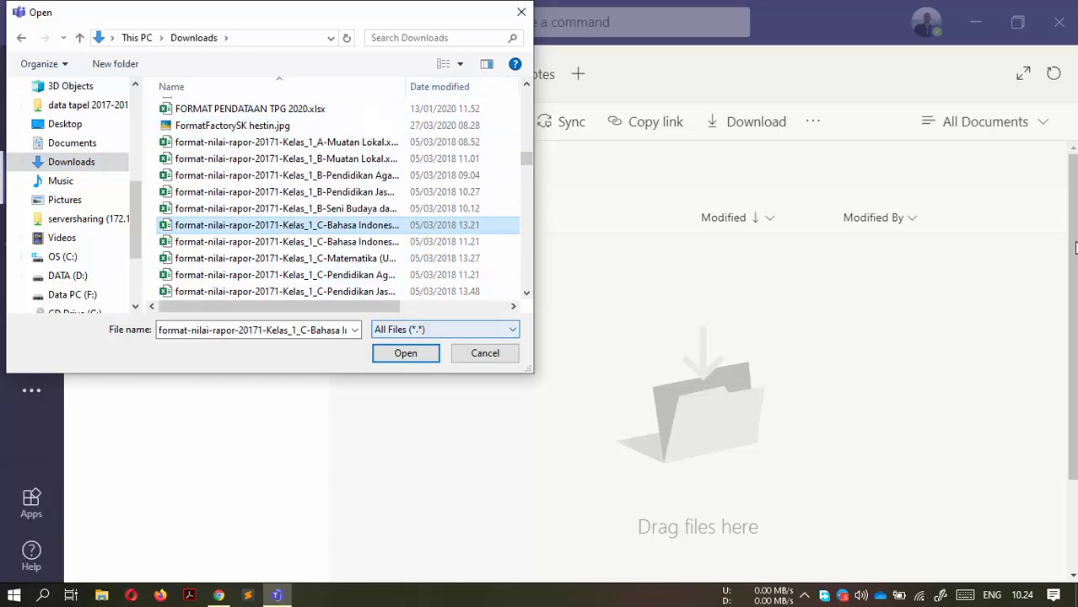
click(455, 306)
click(394, 87)
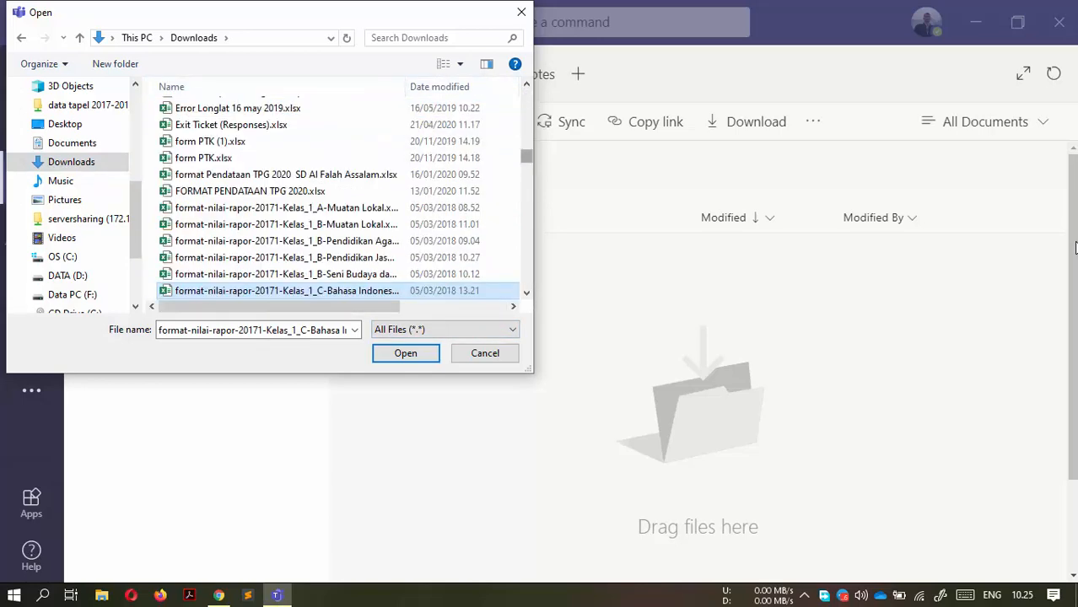
scroll(354, 152, down, 10)
scroll(354, 156, down, 10)
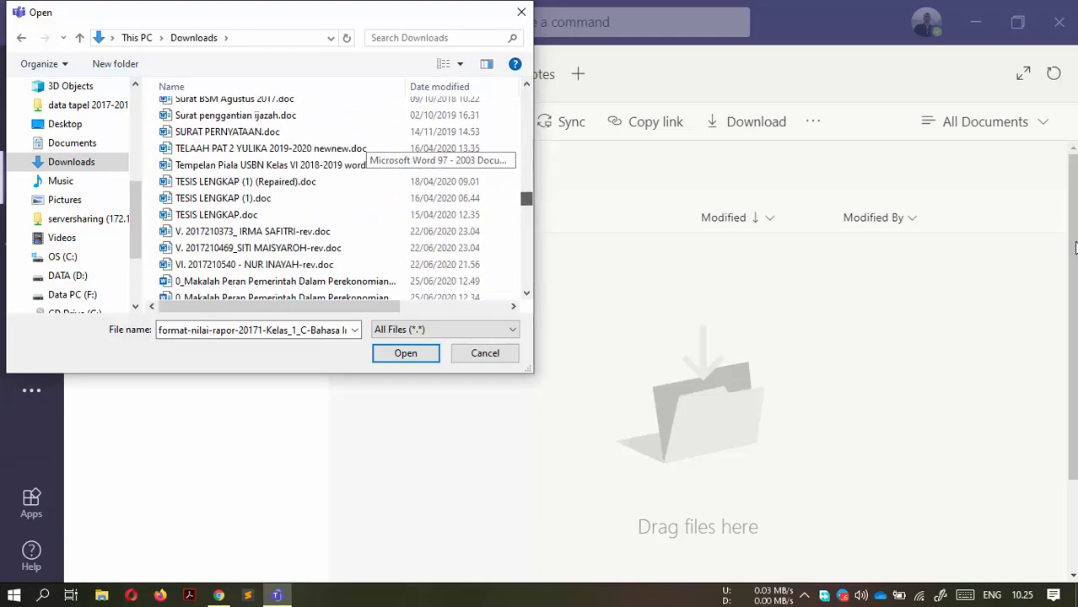
click(279, 214)
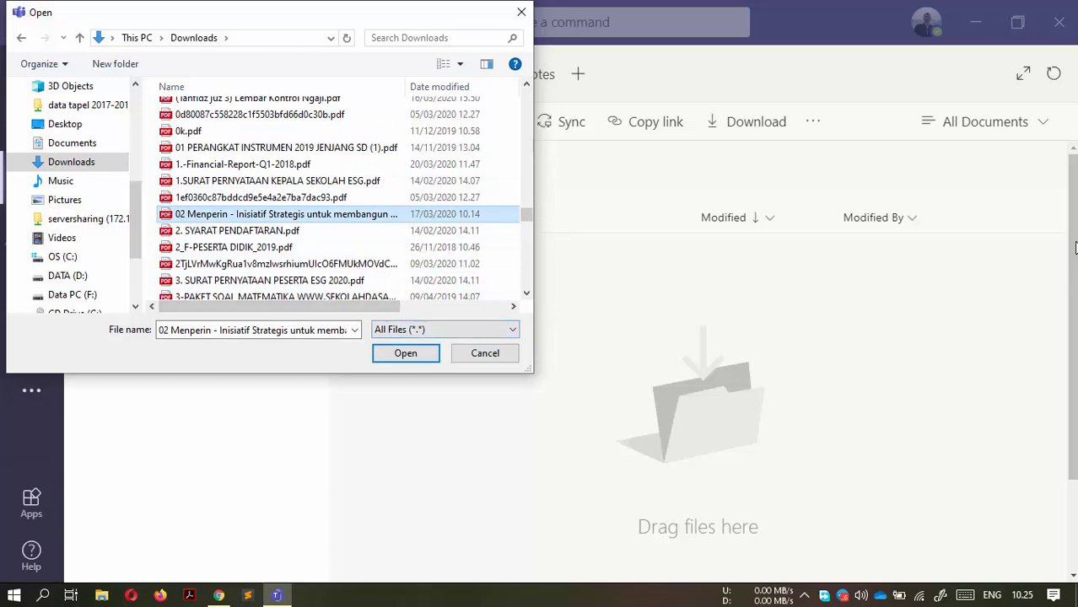
click(406, 354)
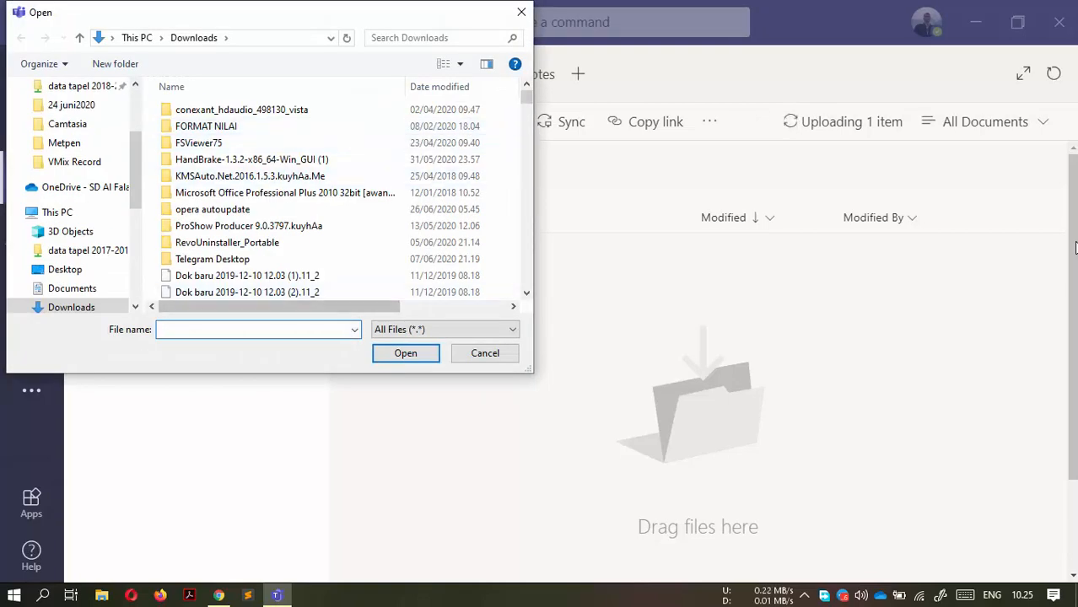
Step: Sort the Downloads files by type in descending order and upload ppt_ppdb_sda_pengarahan_kecamatan-2.pptx to the Shalat folder
click(453, 307)
click(384, 87)
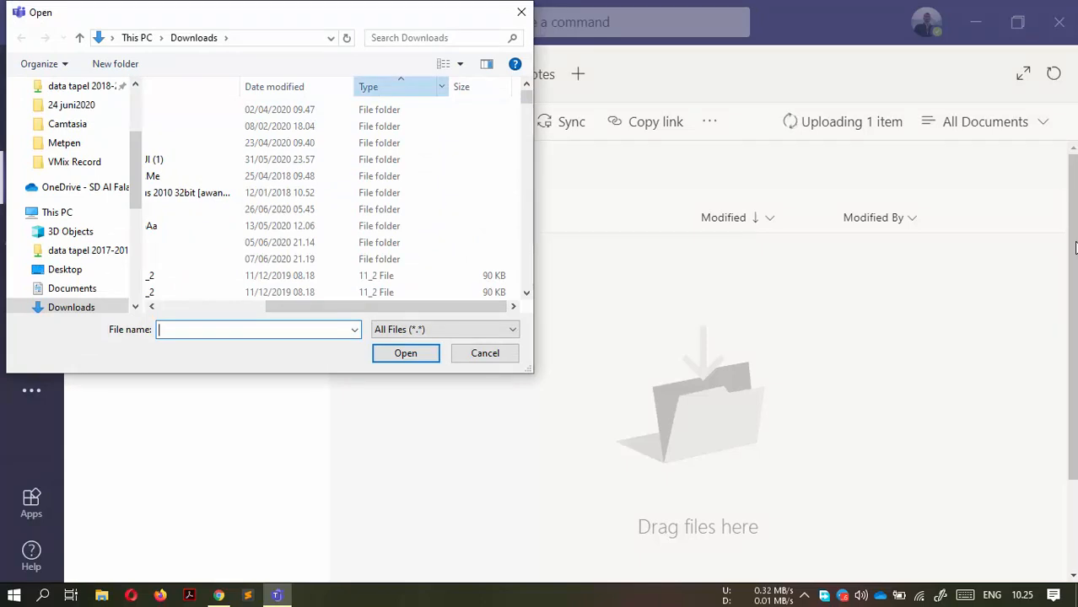
click(242, 275)
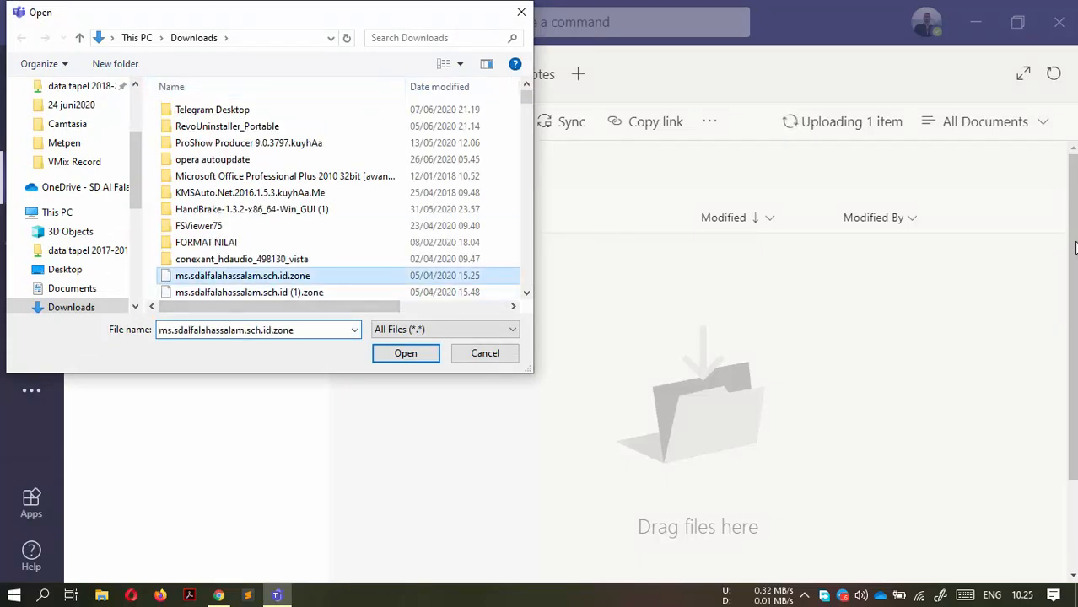
drag(242, 275, 397, 273)
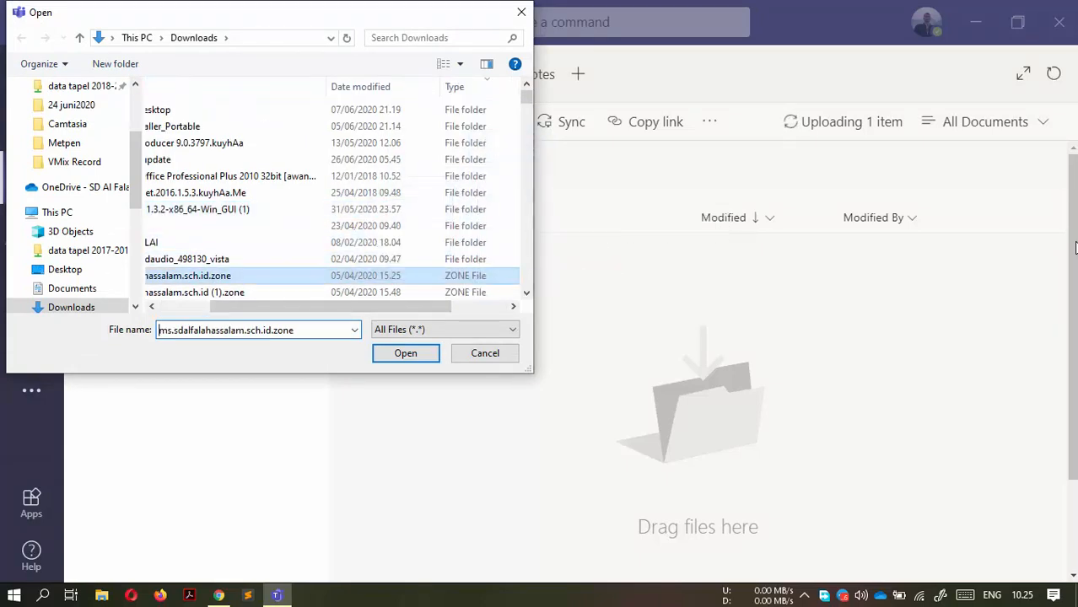
scroll(333, 202, down, 8)
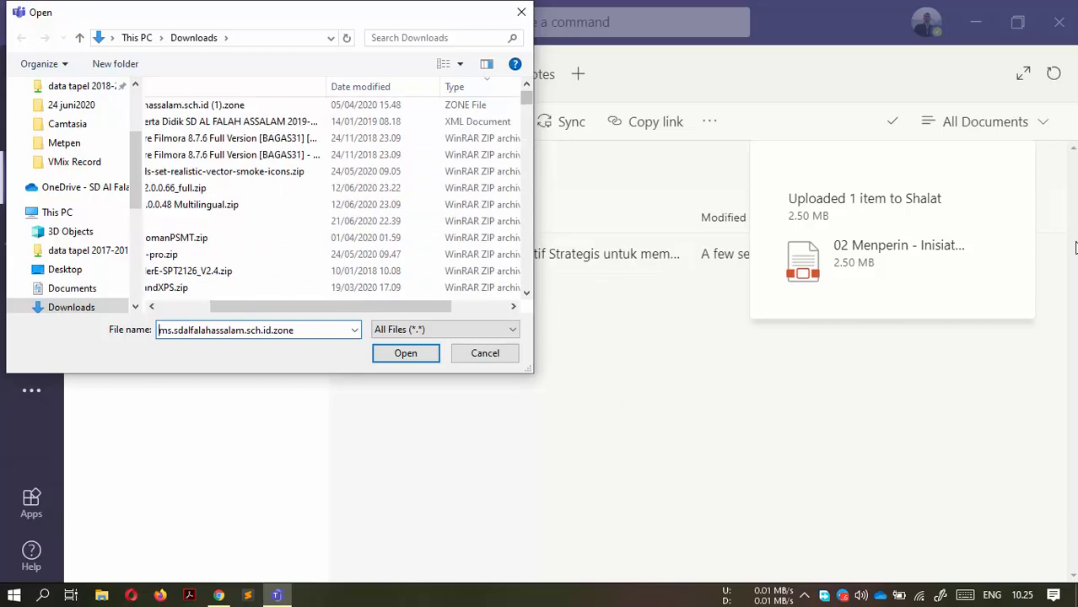
scroll(334, 202, down, 10)
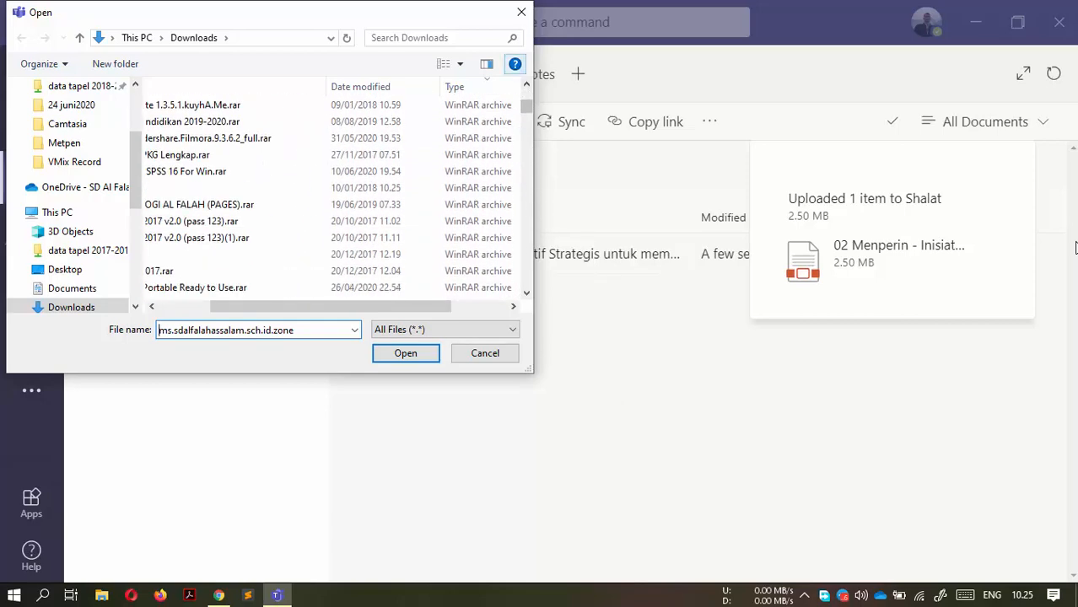
scroll(333, 203, down, 10)
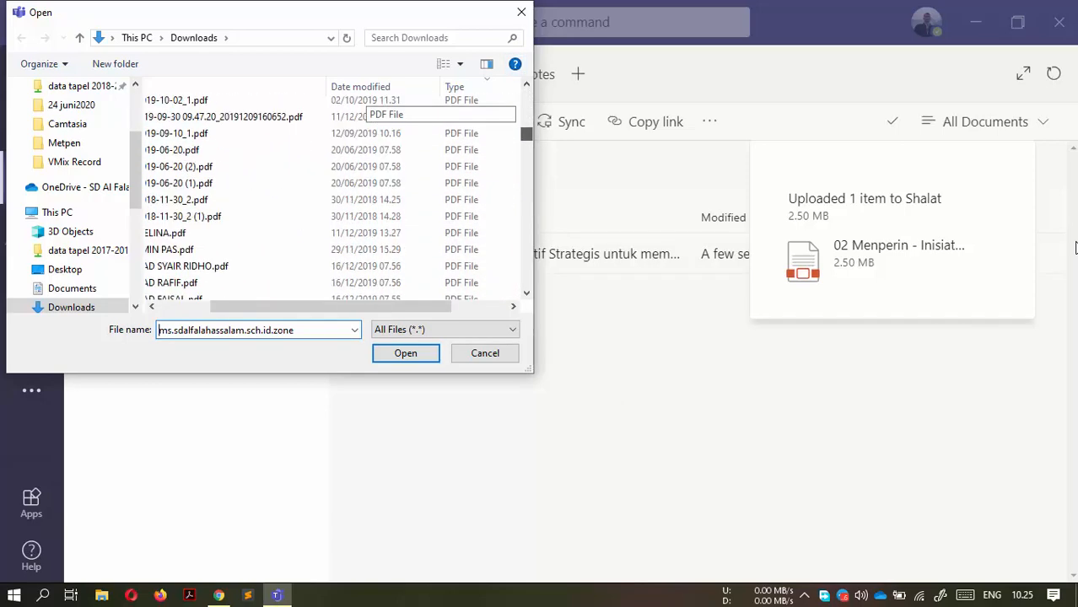
scroll(333, 202, down, 10)
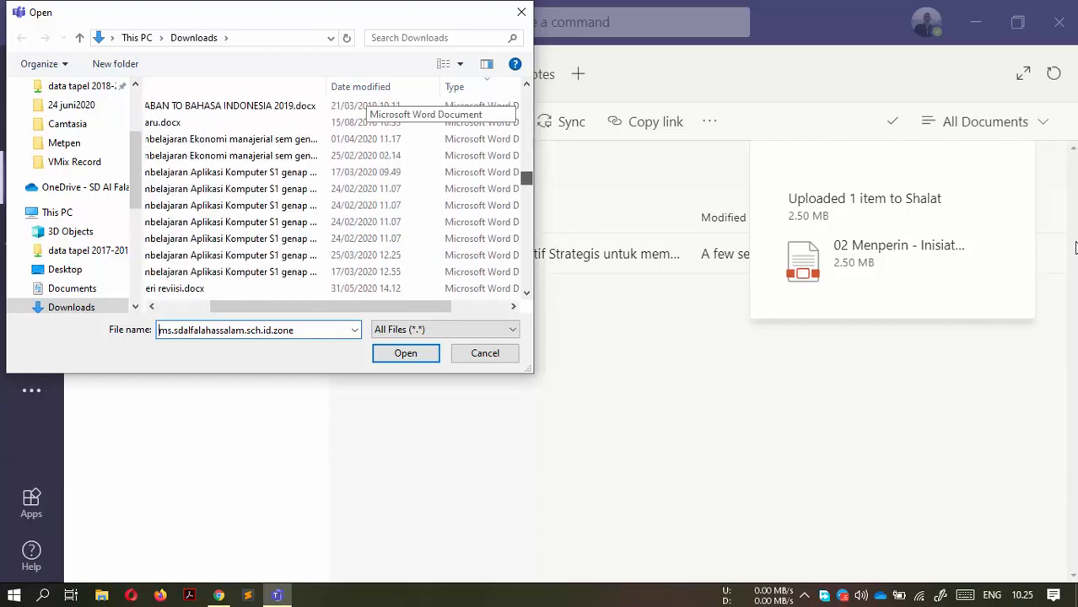
scroll(333, 202, down, 10)
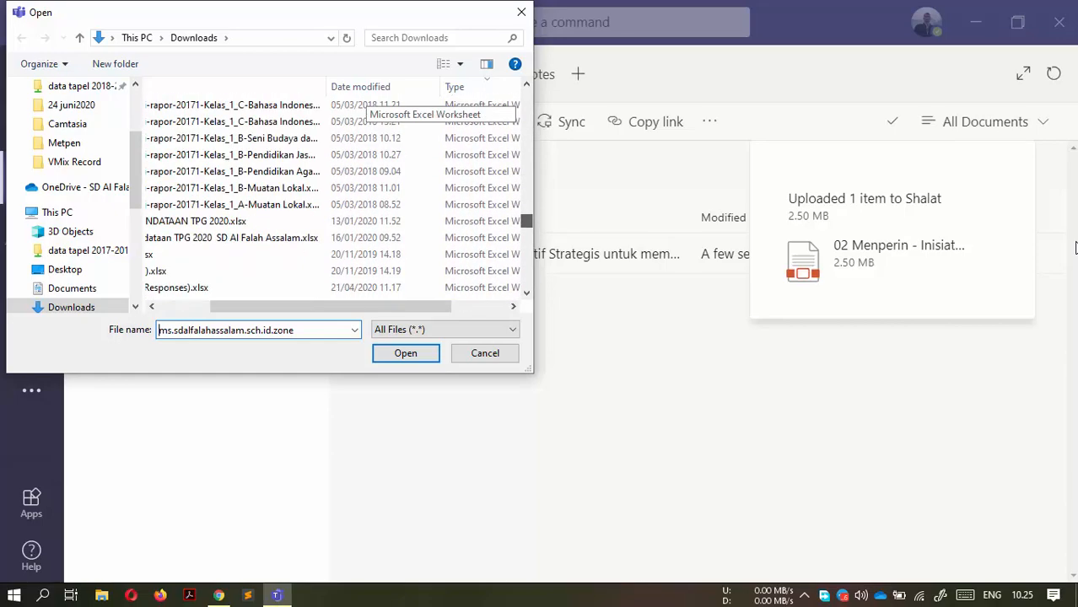
scroll(333, 203, down, 10)
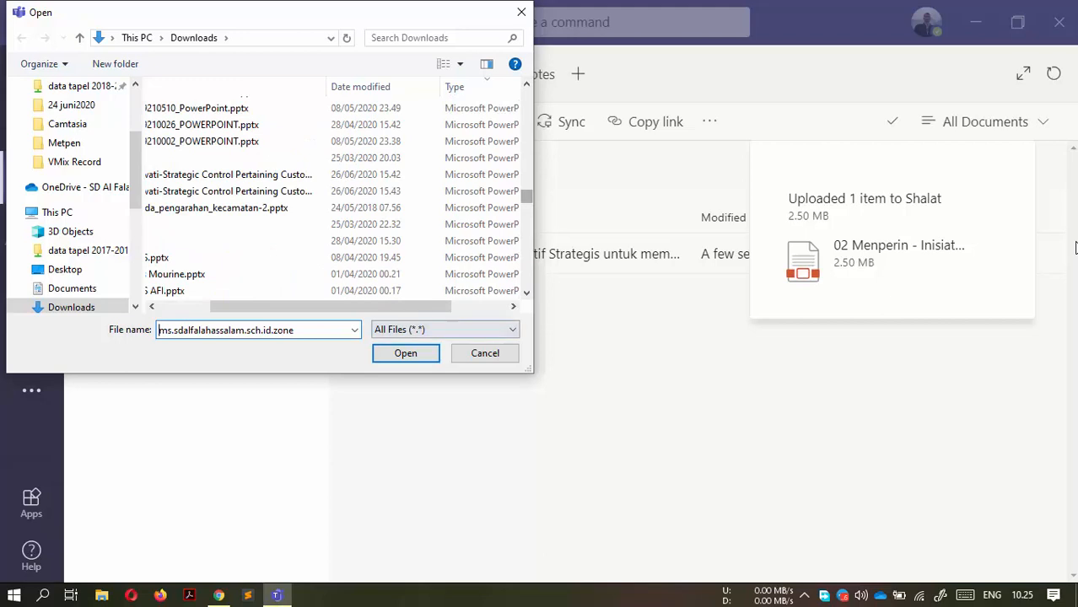
scroll(333, 202, left, 3)
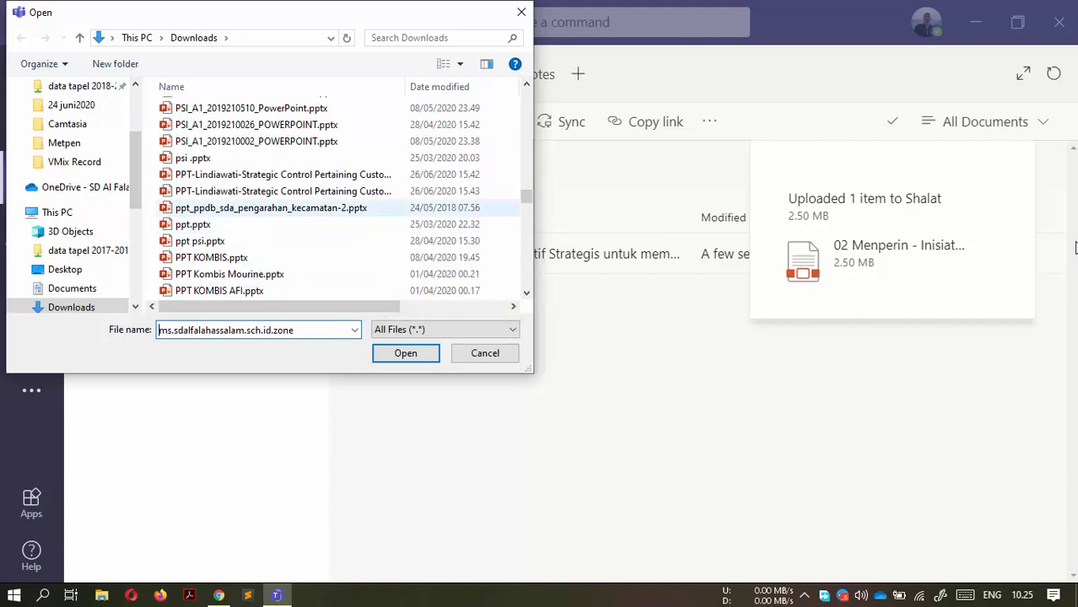
click(240, 209)
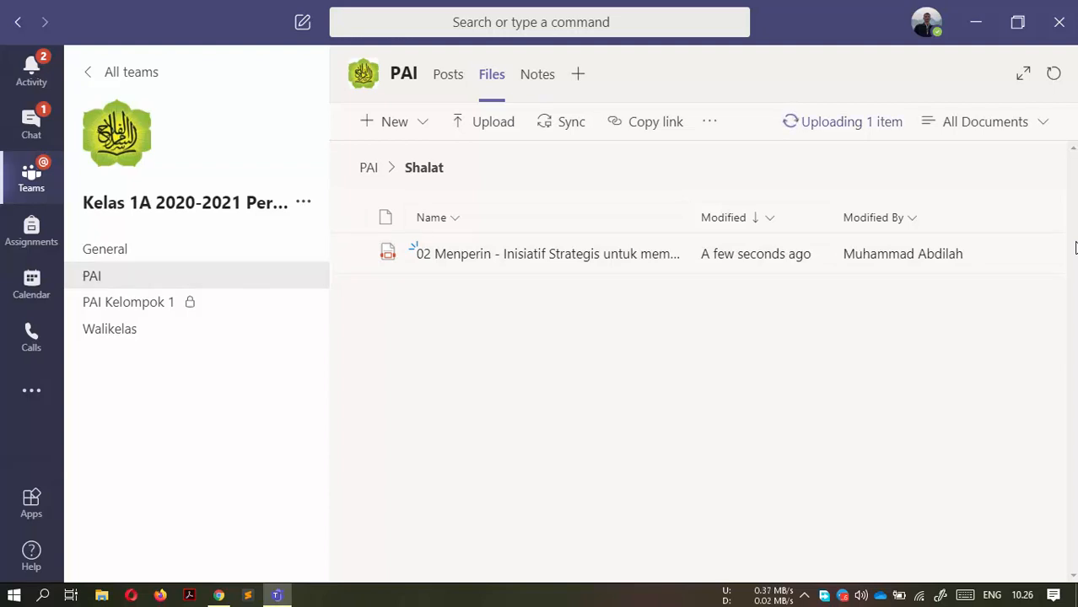
Step: Check the progress of the presentation upload and return to the top level of the PAI channel's files
click(850, 123)
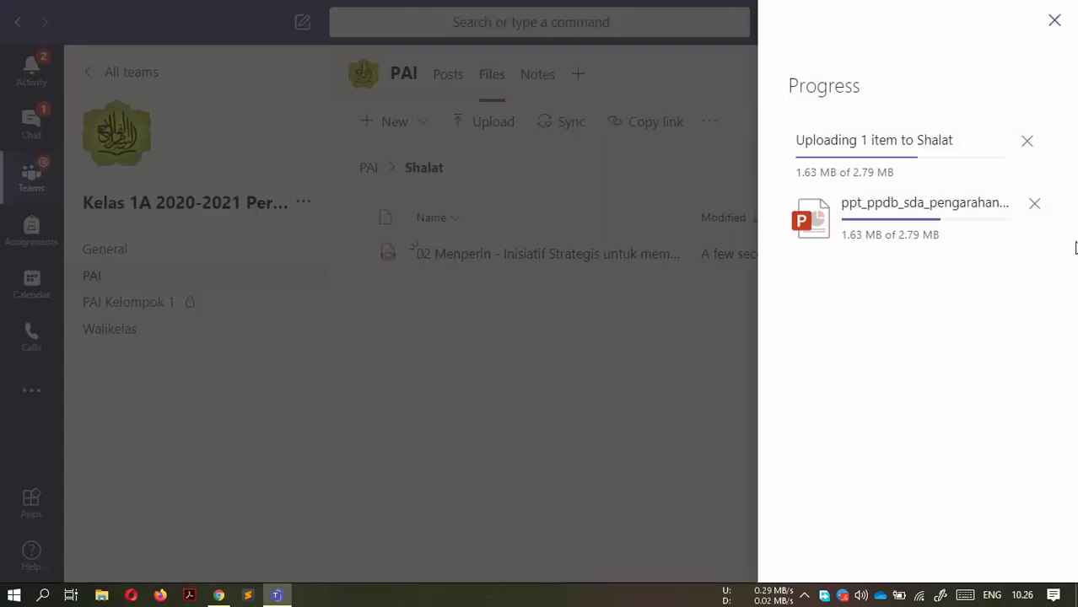
click(1055, 20)
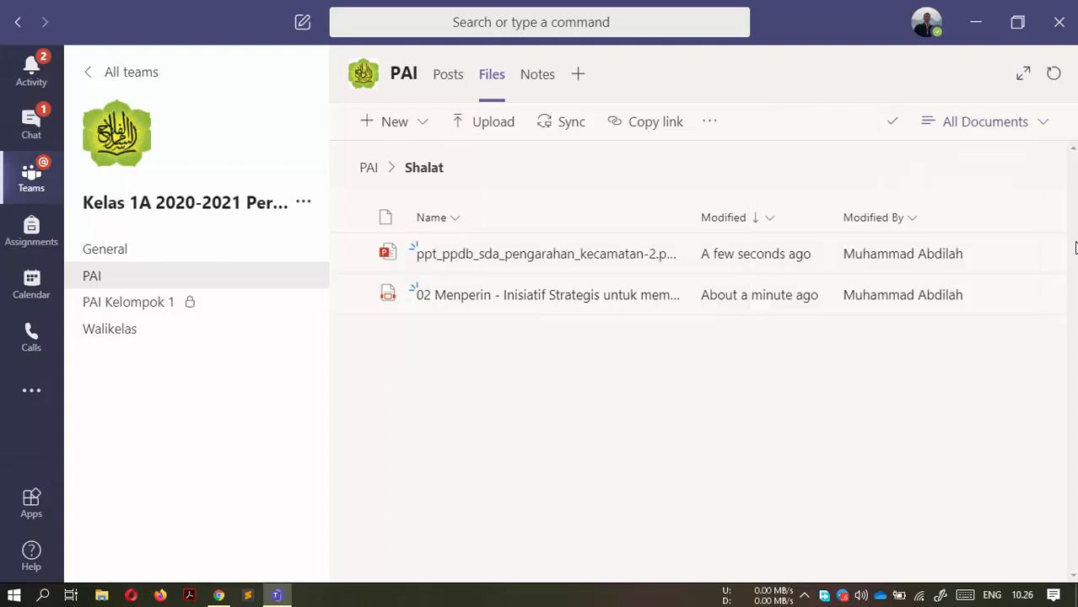
click(710, 122)
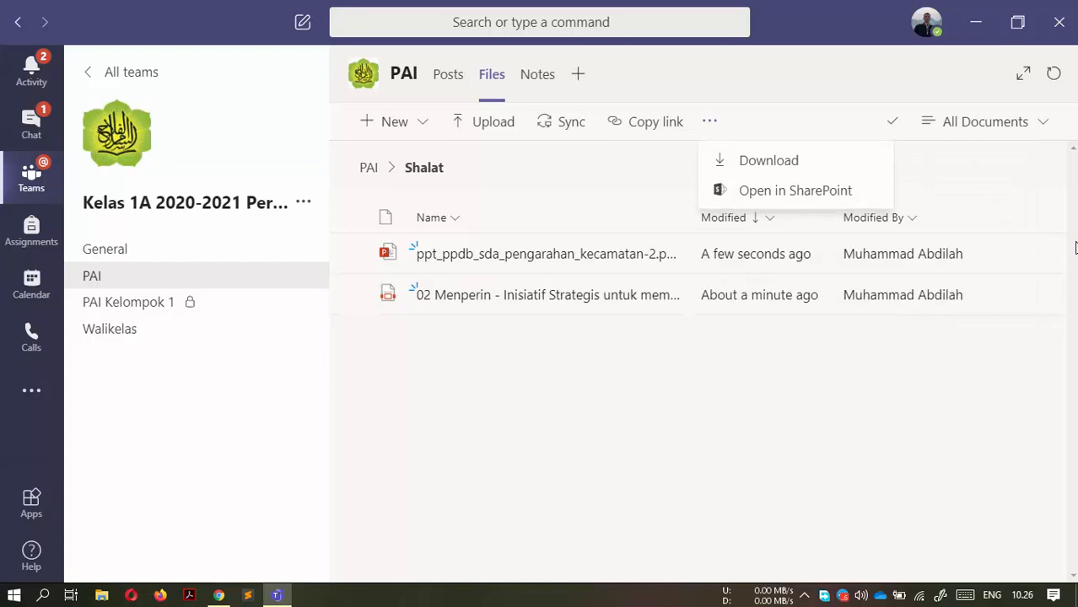
click(710, 122)
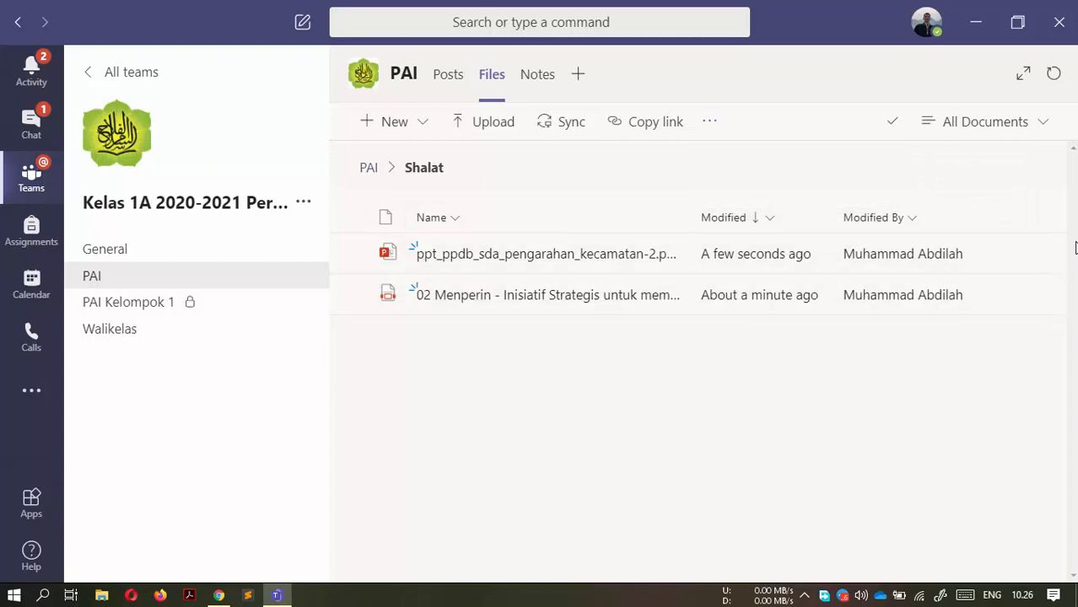
click(369, 167)
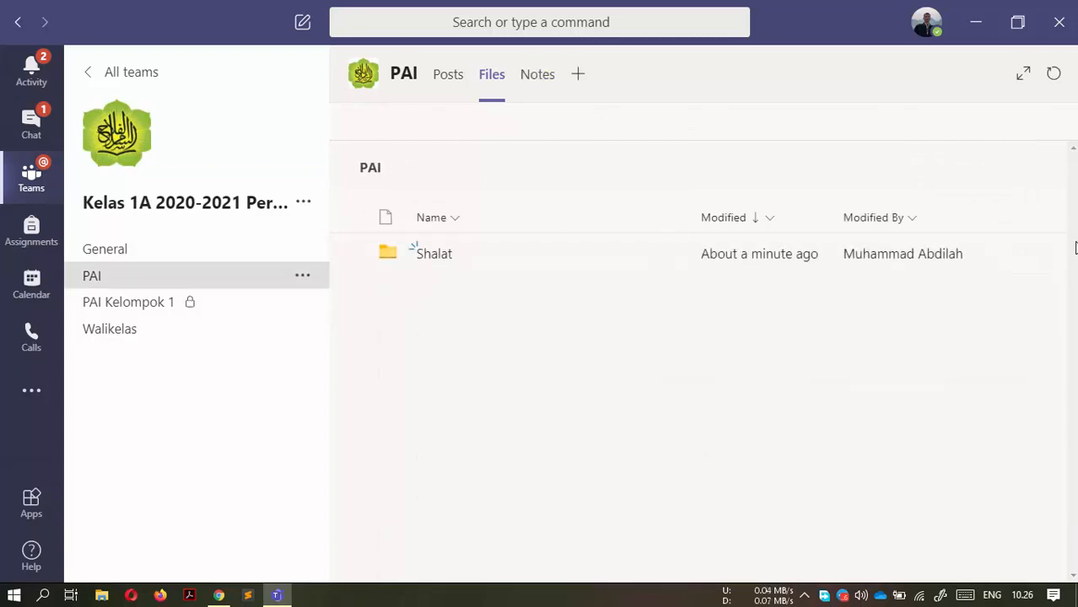
Step: Post the message "Materi Shalat sudah diupload. Silakan dipelajari." in the PAI channel
click(92, 276)
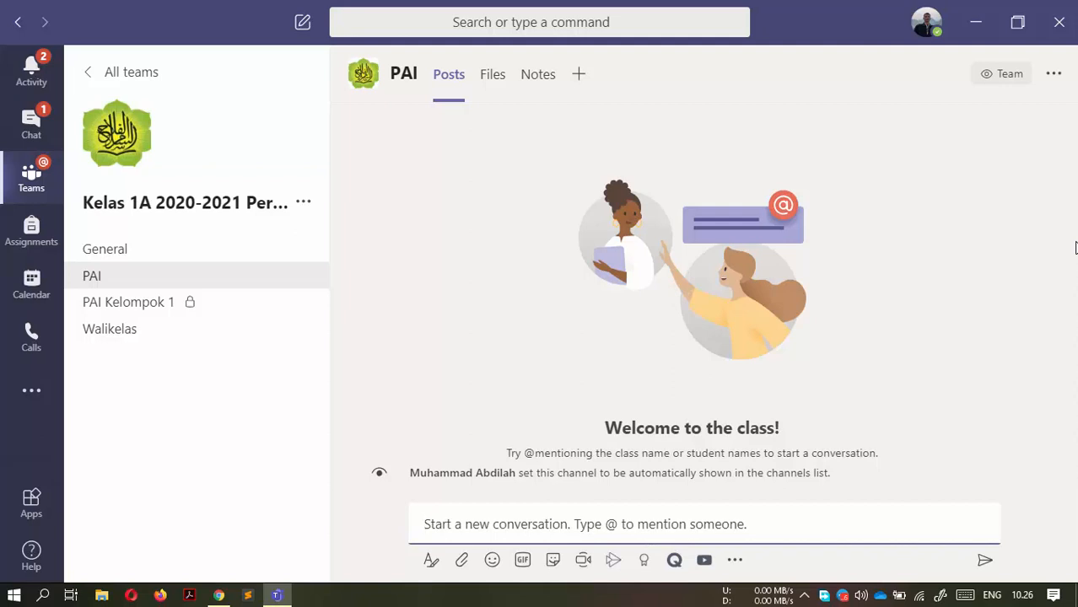
text(ateri)
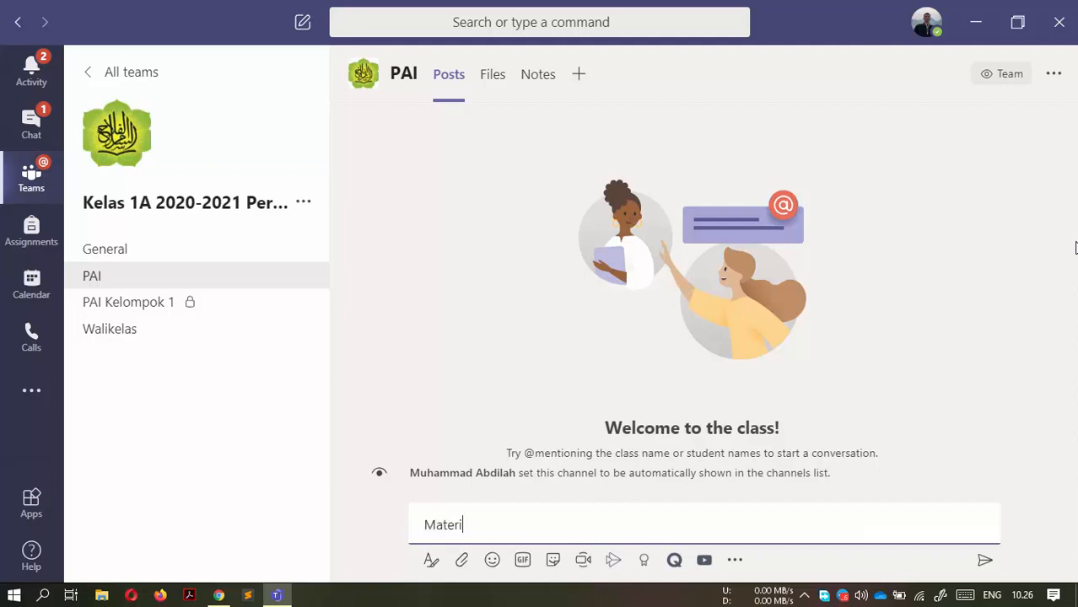
text( SHalat)
text(hala)
text(t sudah diuplo)
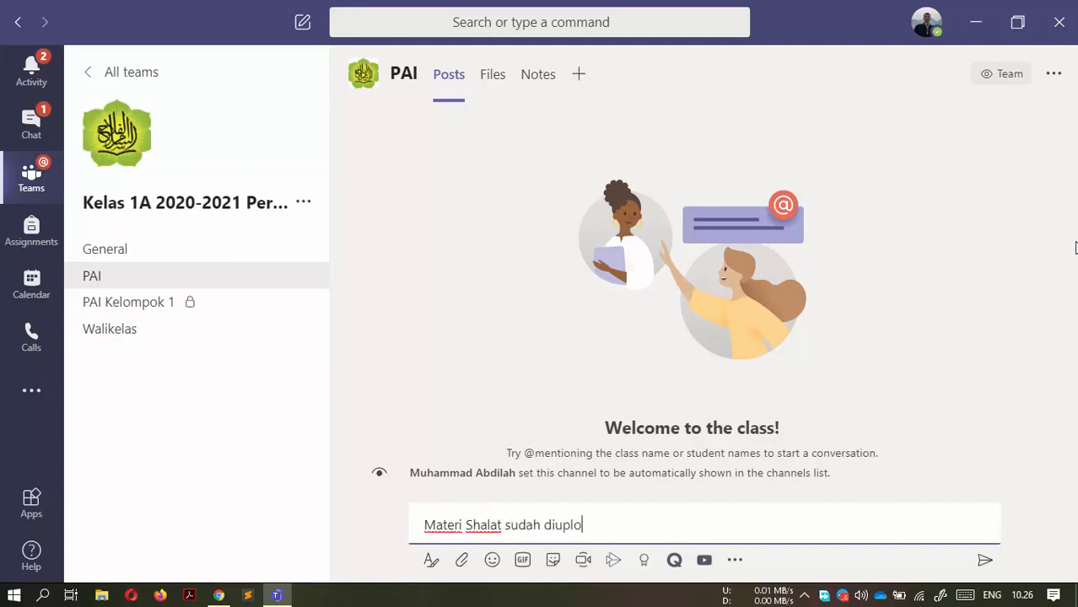
text(ad. Silakan dipelajari)
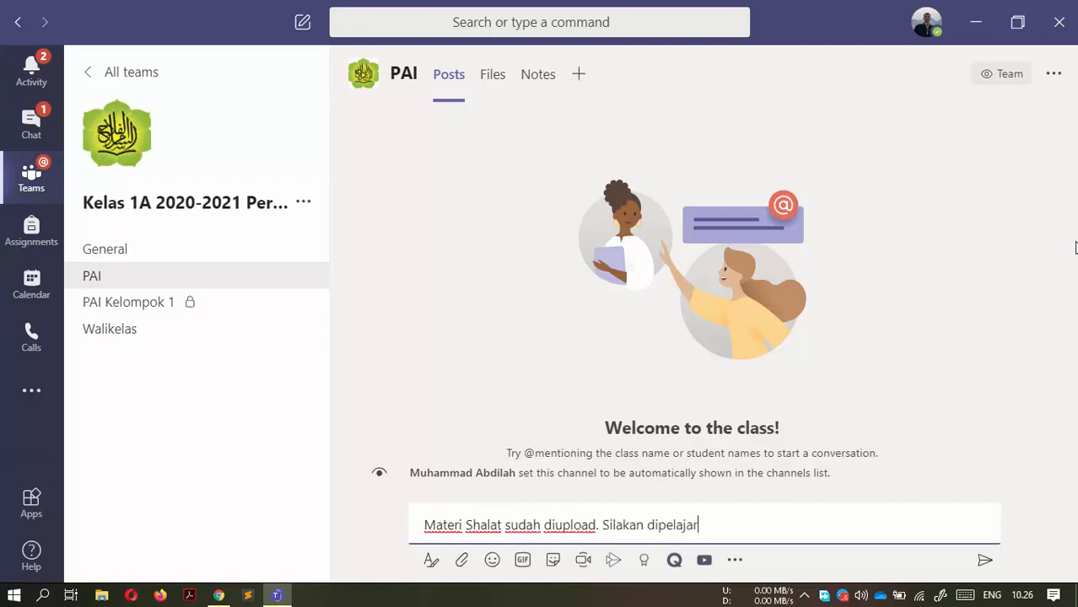
key(BackSpace)
key(BackSpace)
text(.)
key(Return)
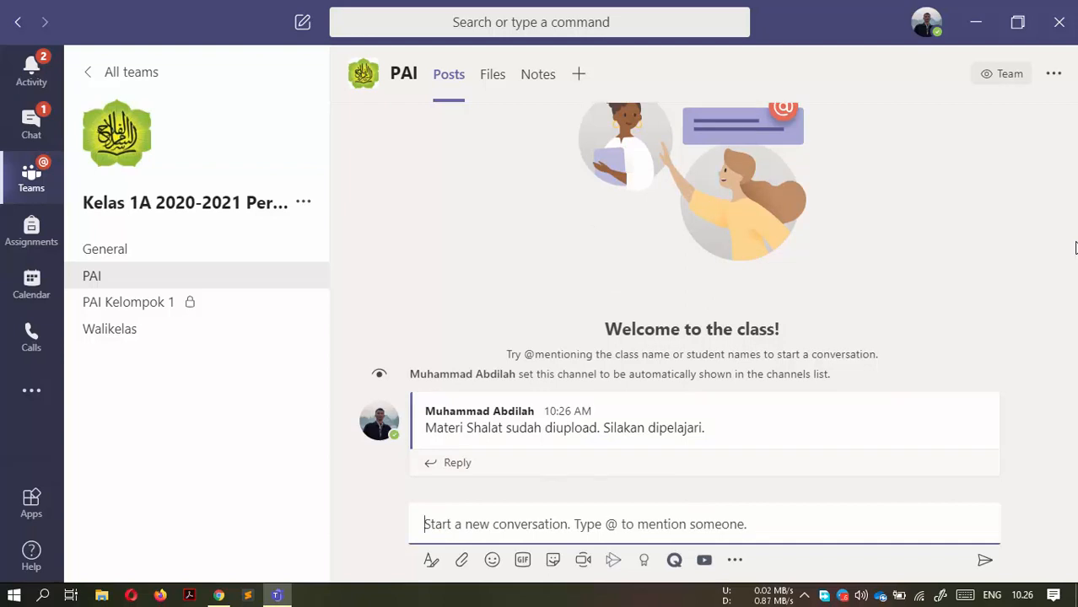
Step: Try to add a teacher to the private PAI Kelompok 1 channel by searching for the teacher's name
click(128, 302)
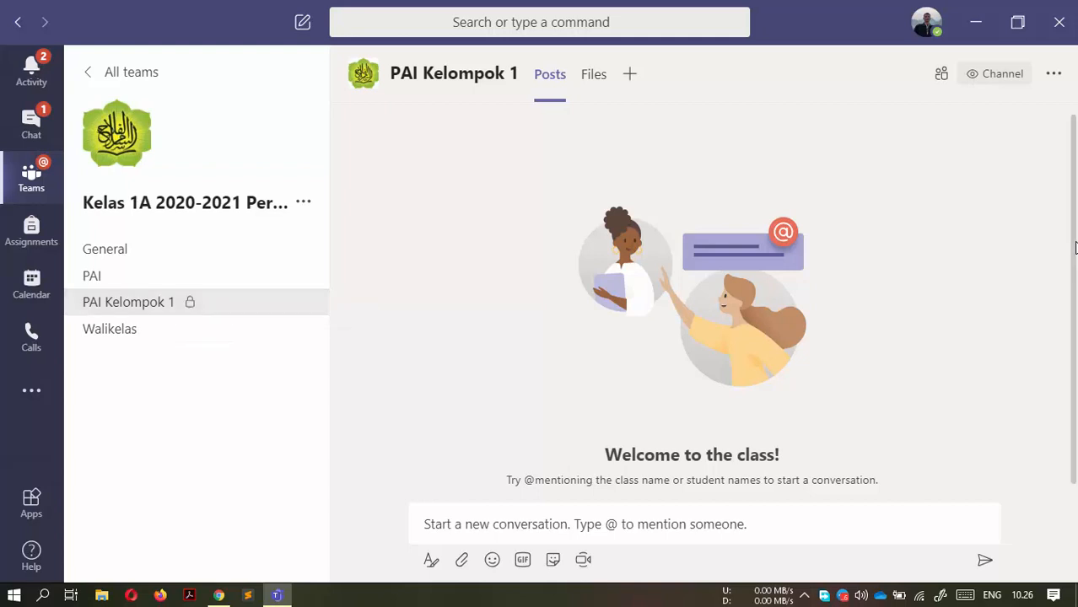
click(303, 302)
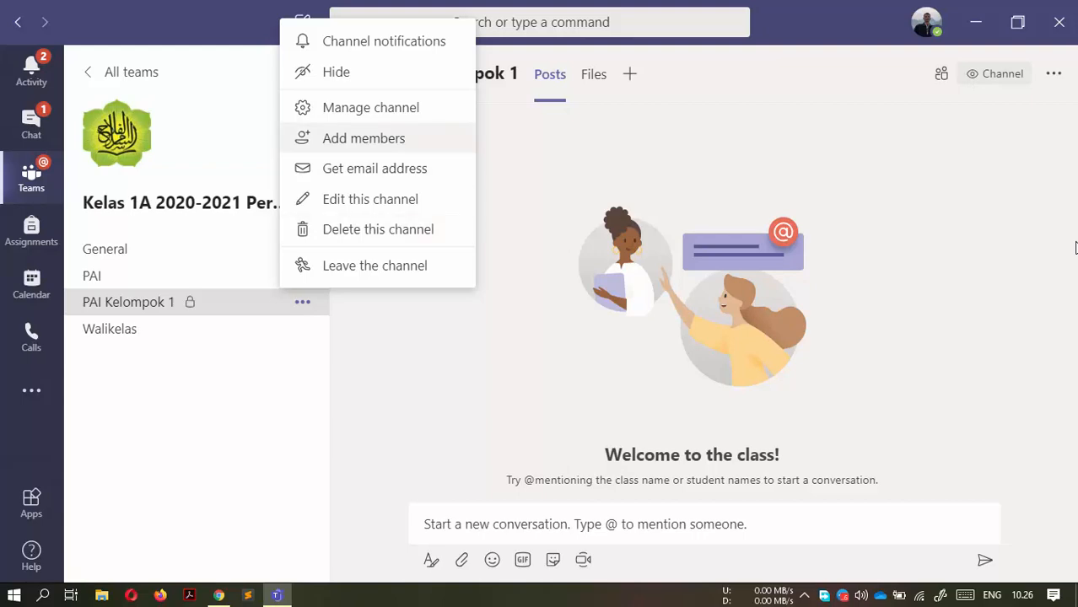
click(364, 138)
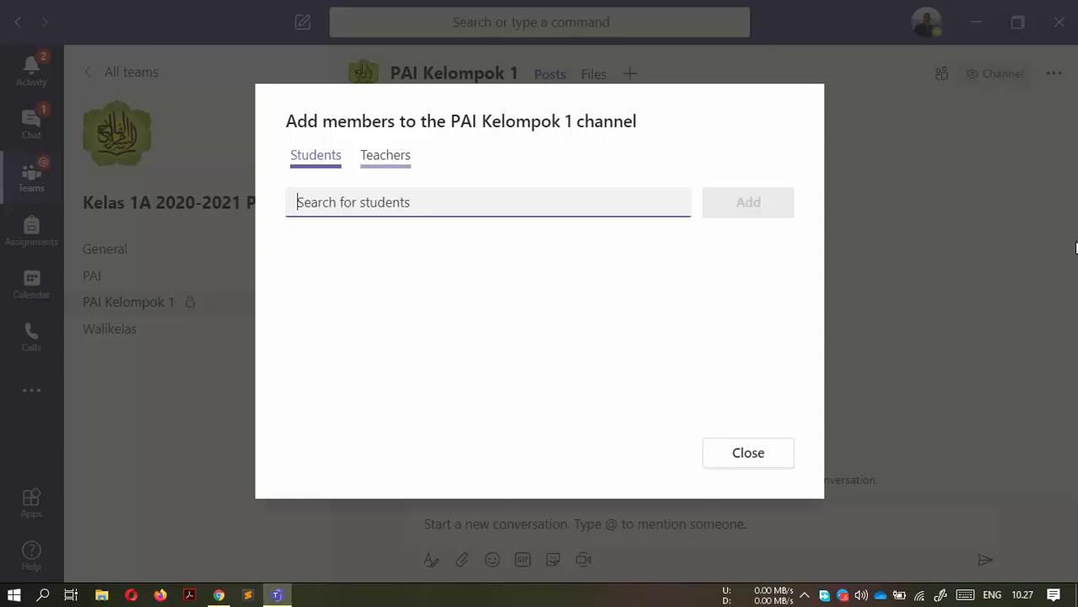
click(385, 155)
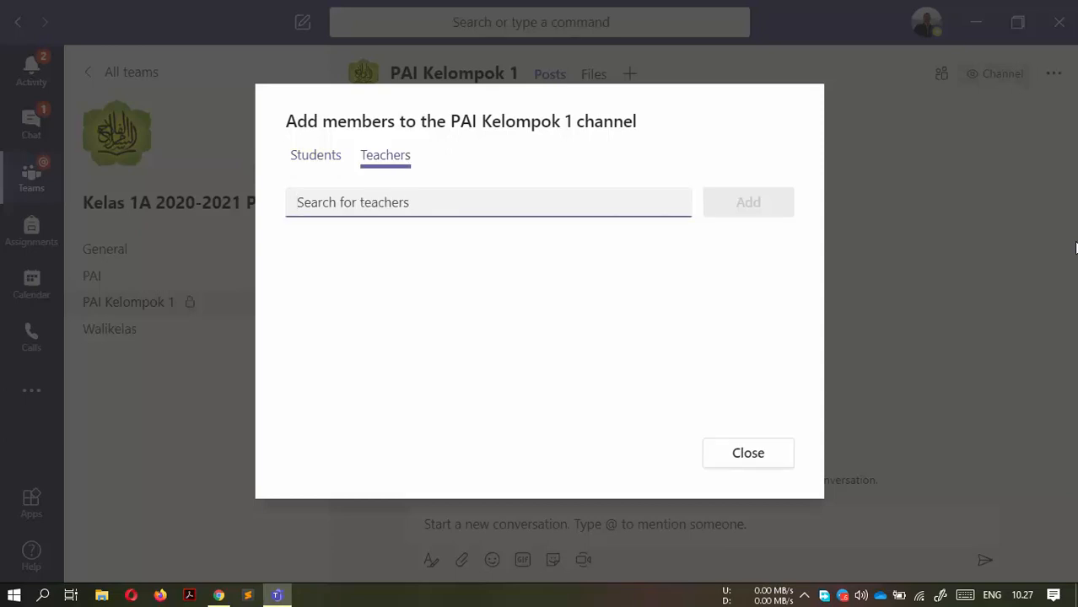
text(hest)
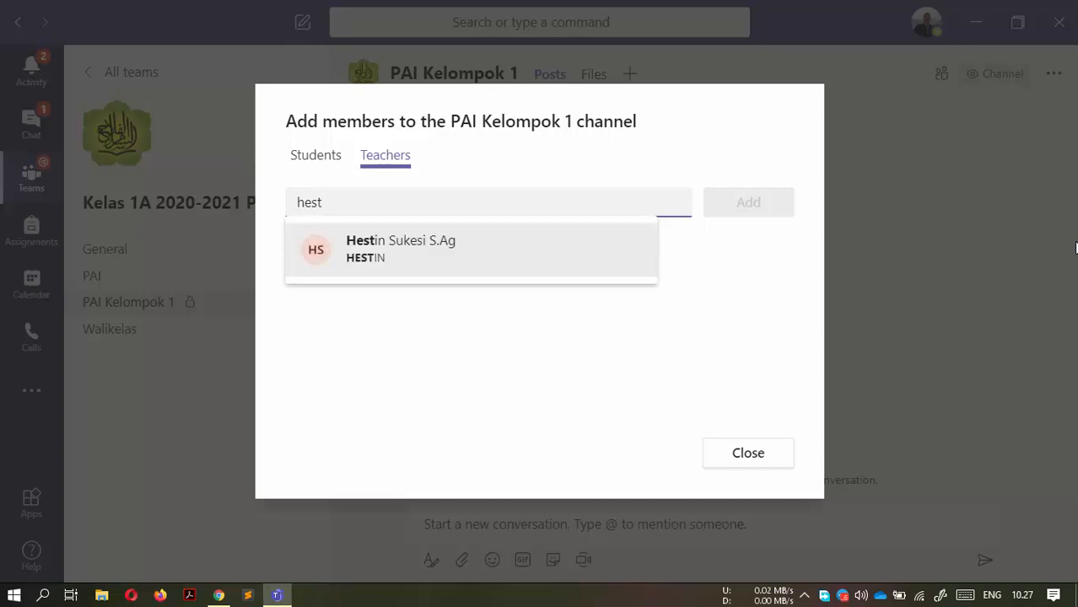
key(Return)
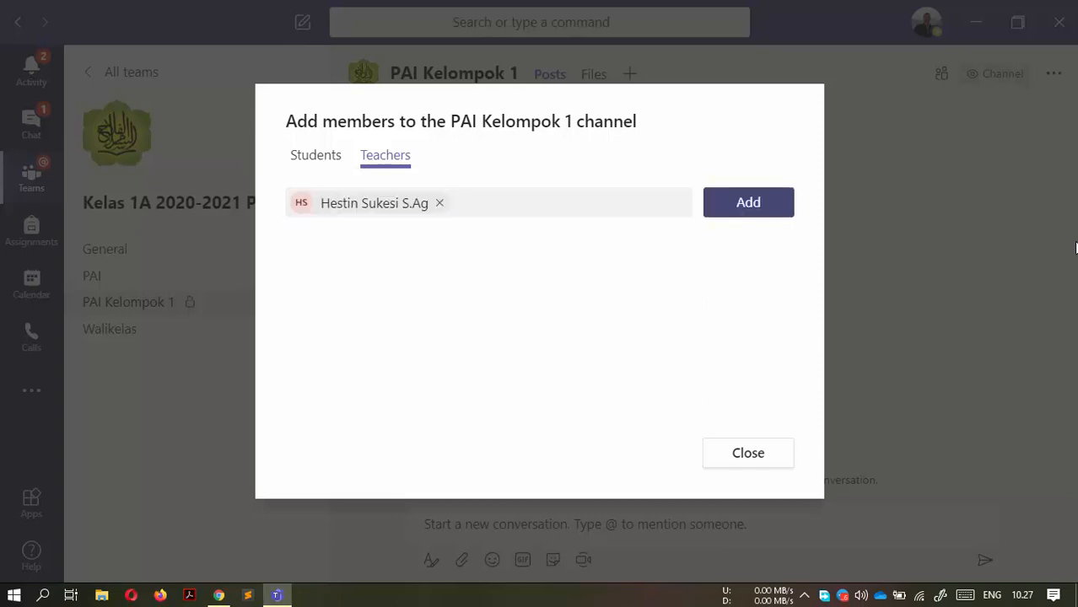
key(Return)
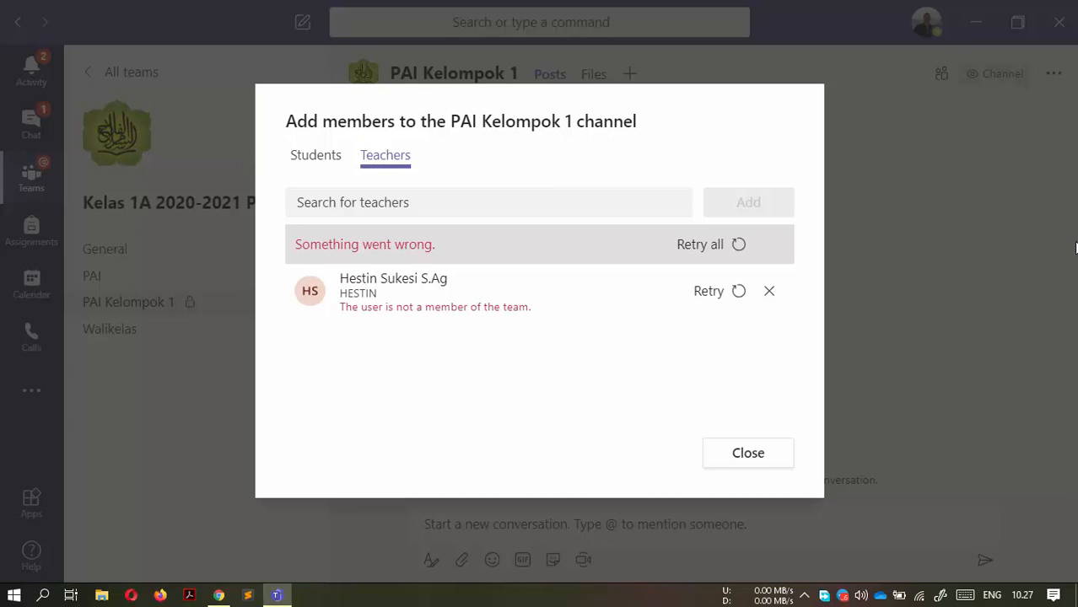
key(Escape)
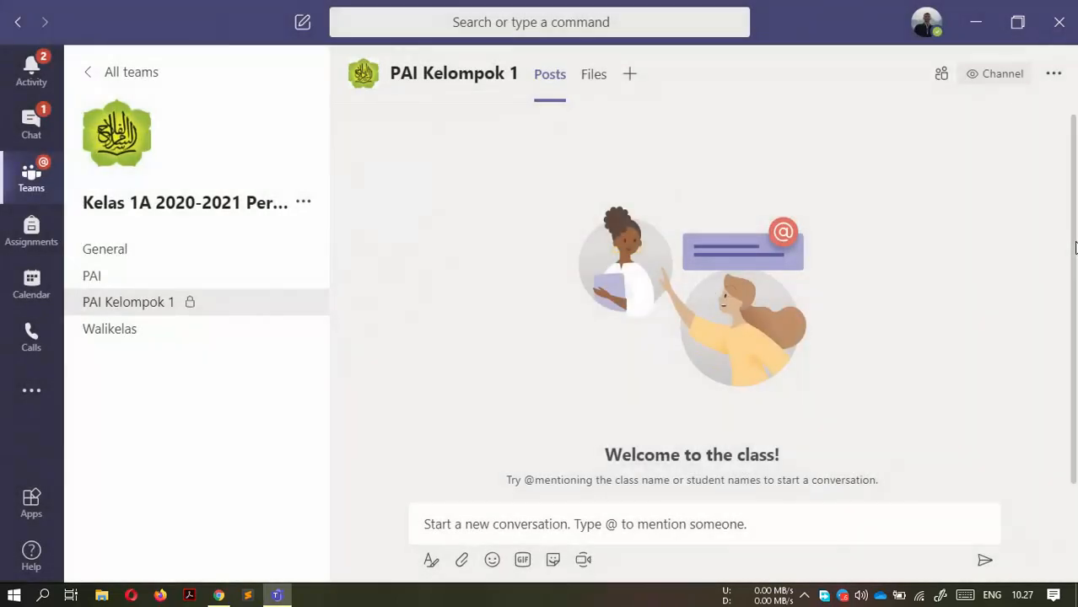
Step: Add the same teacher to the Kelas 1A 2020-2021 Percobaan team as a teacher and finish adding members
key(Return)
key(Down)
key(Down)
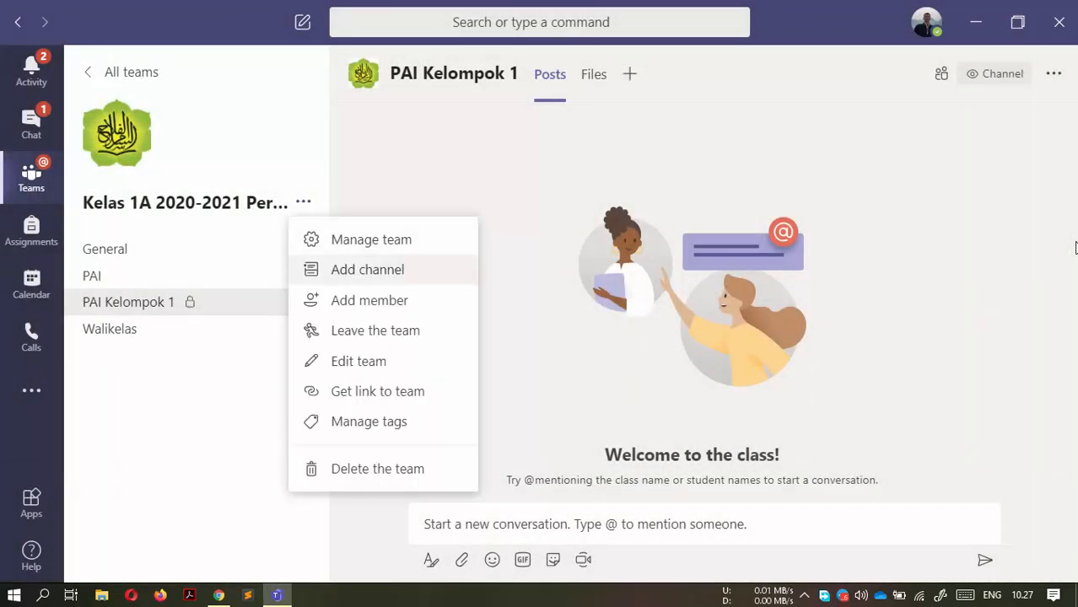
key(Return)
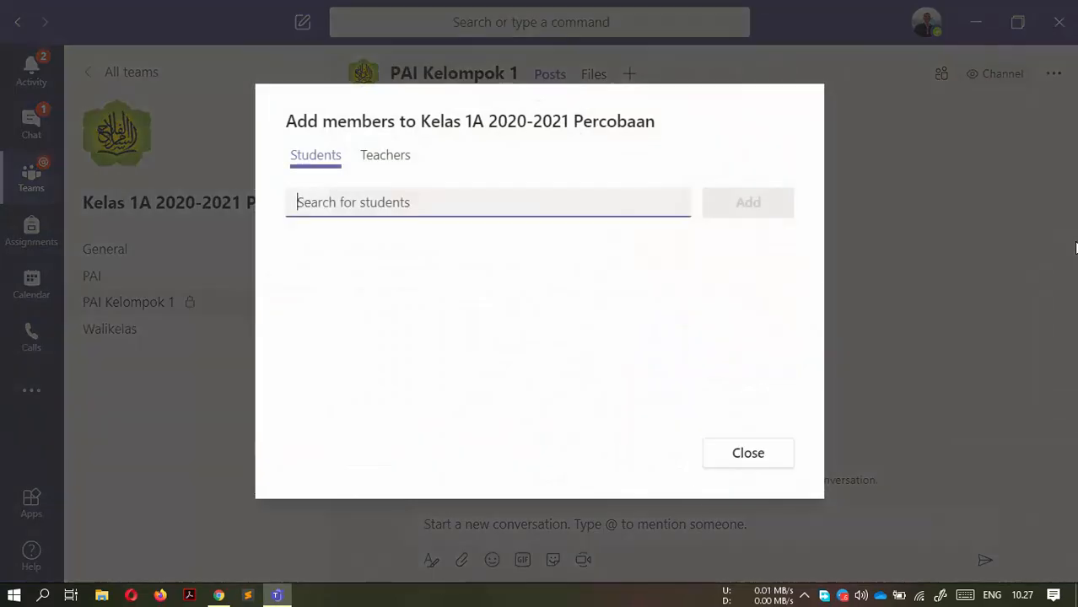
key(shift+Tab)
key(Return)
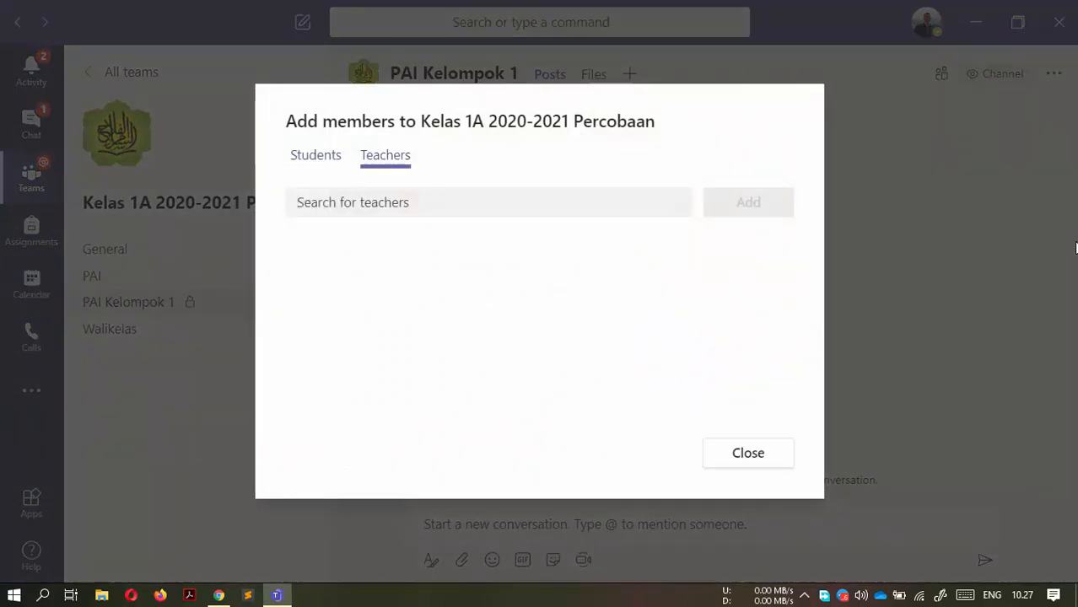
key(Tab)
text(hestin)
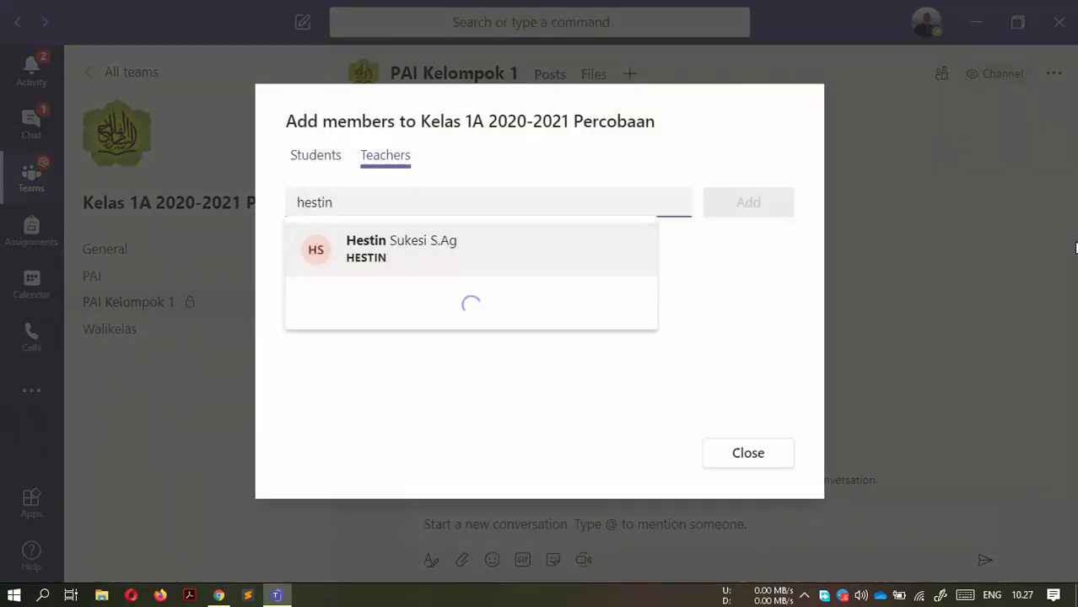
key(Return)
key(Tab)
key(Return)
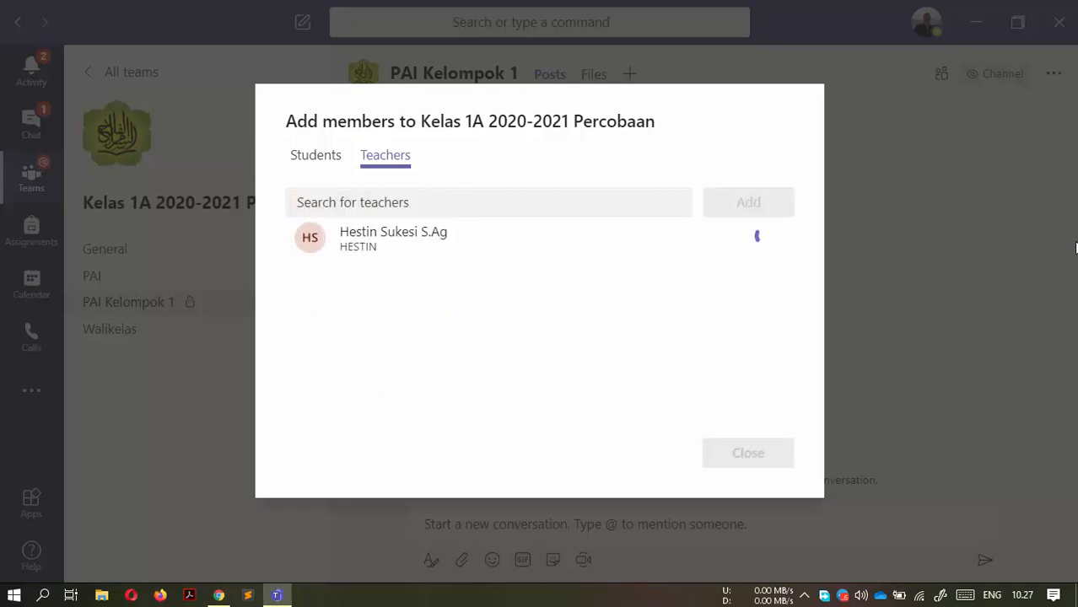
key(Tab)
key(Return)
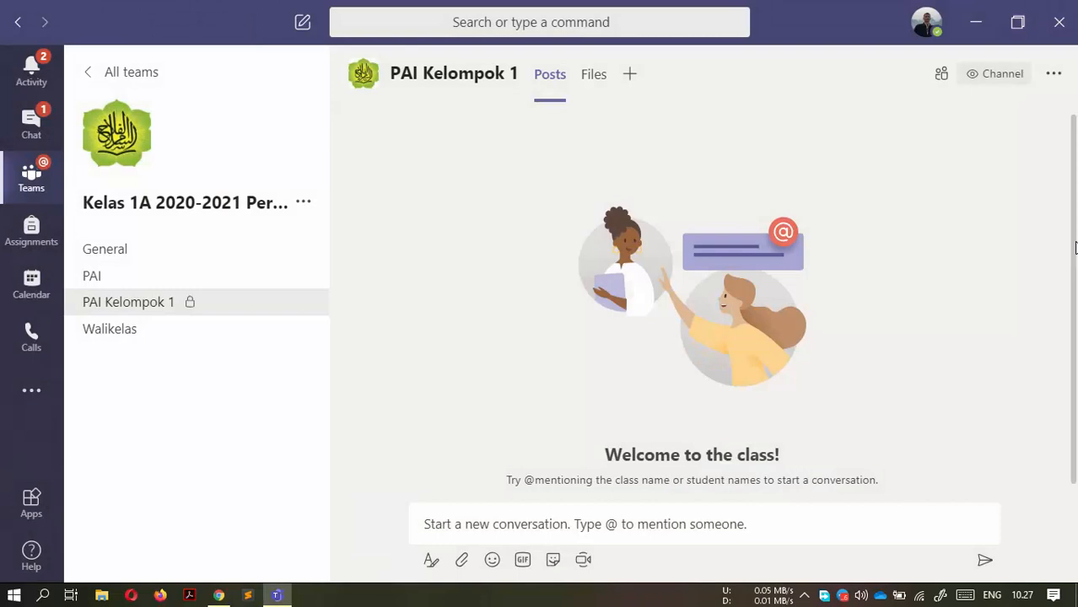
Step: Add the team's newly added teacher to the private PAI Kelompok 1 channel as a teacher and finish adding members
click(302, 302)
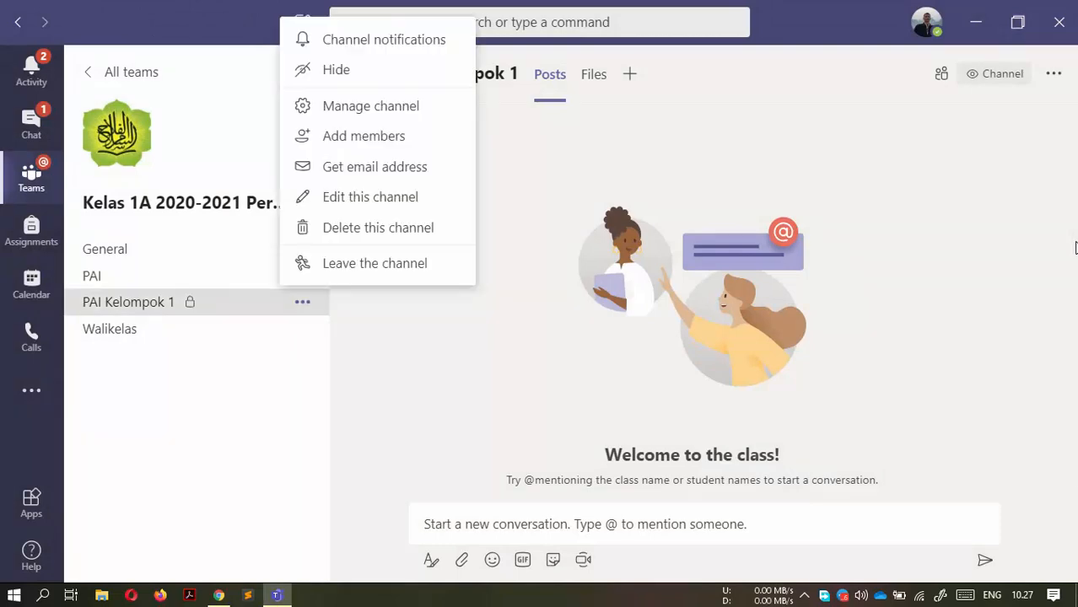
click(364, 135)
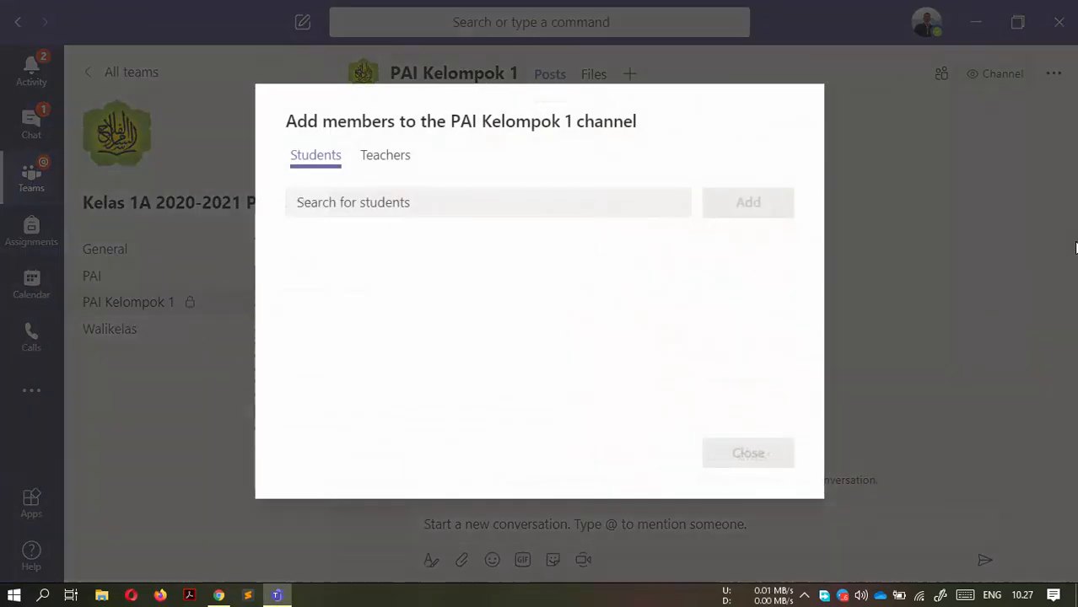
click(385, 155)
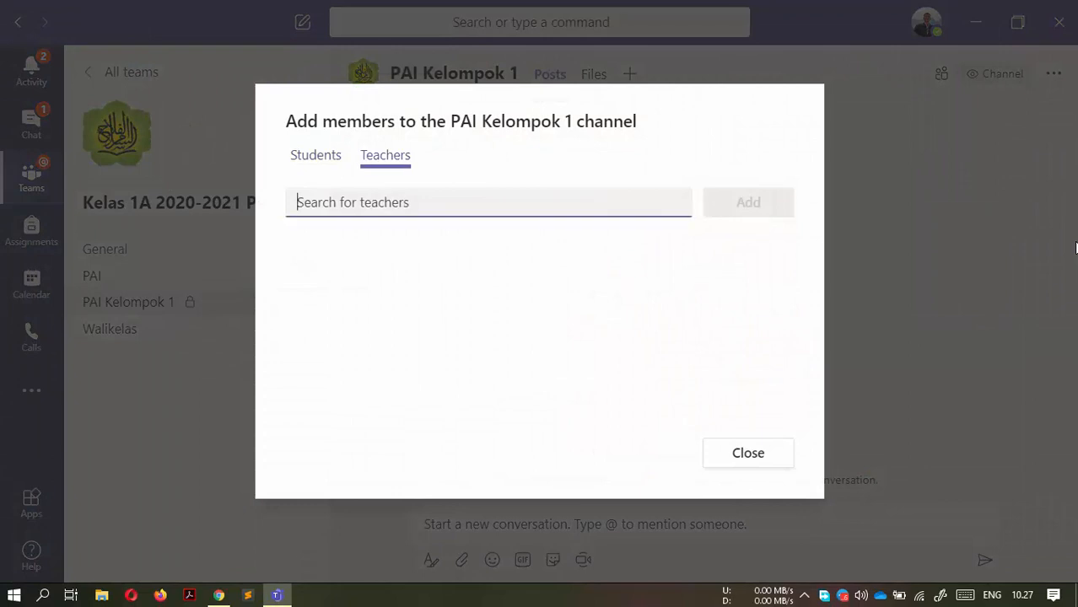
text(hesti)
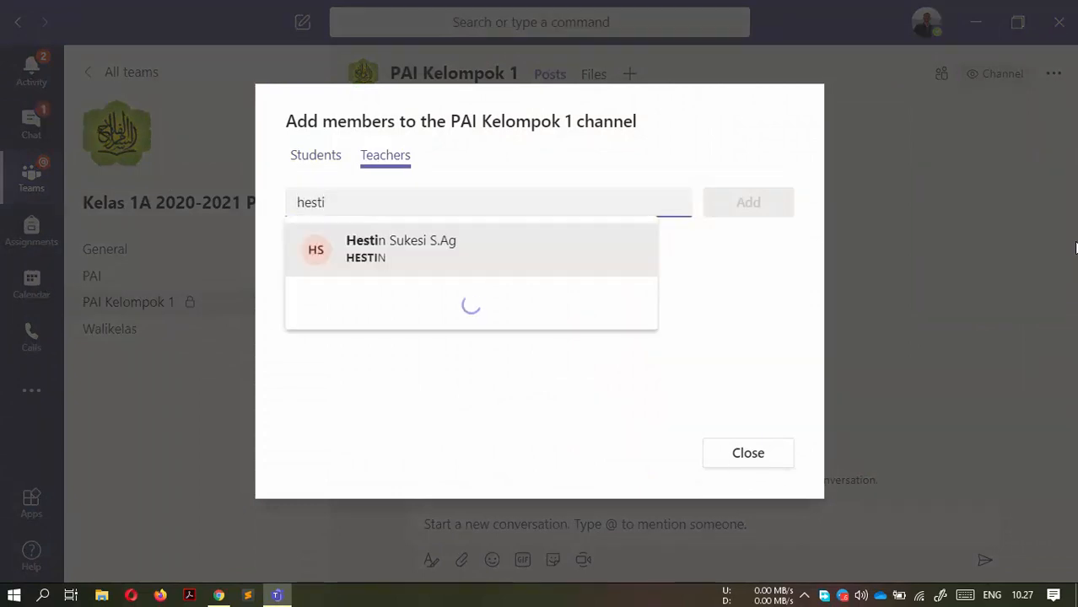
key(Return)
key(Return)
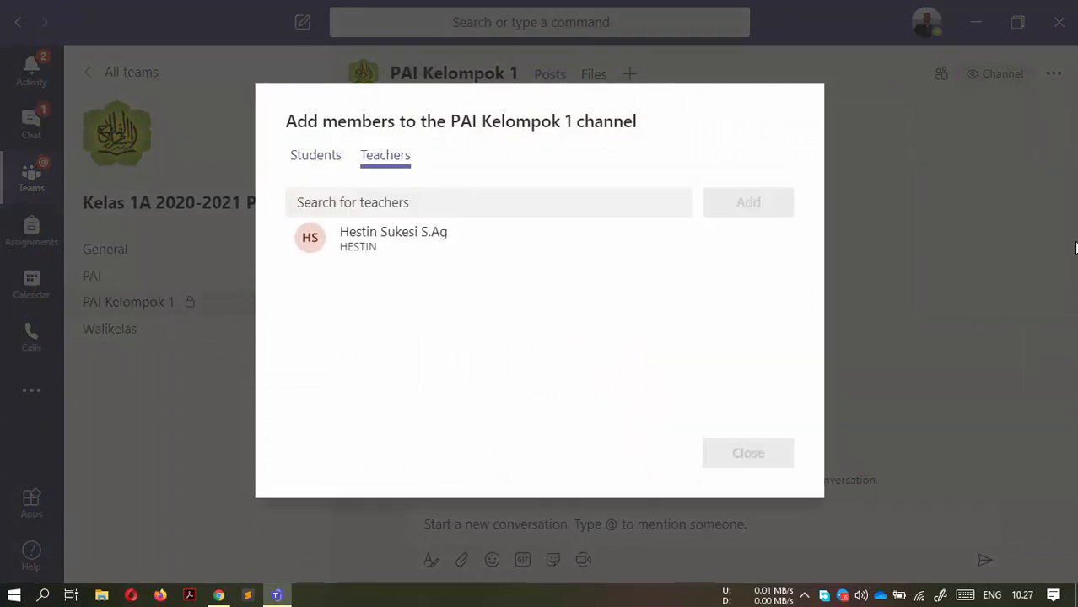
key(Tab)
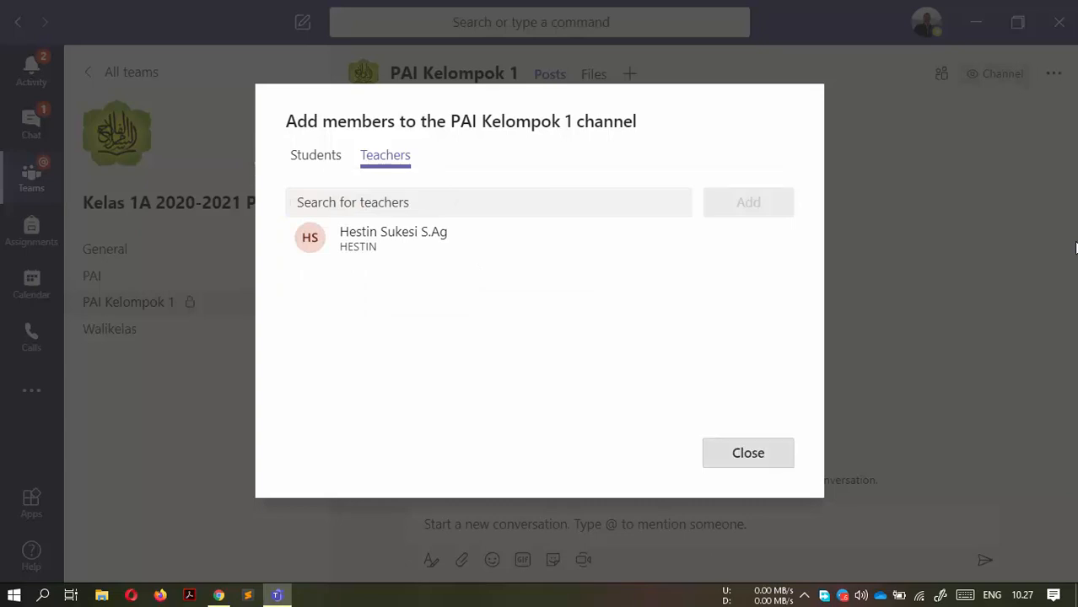
key(Return)
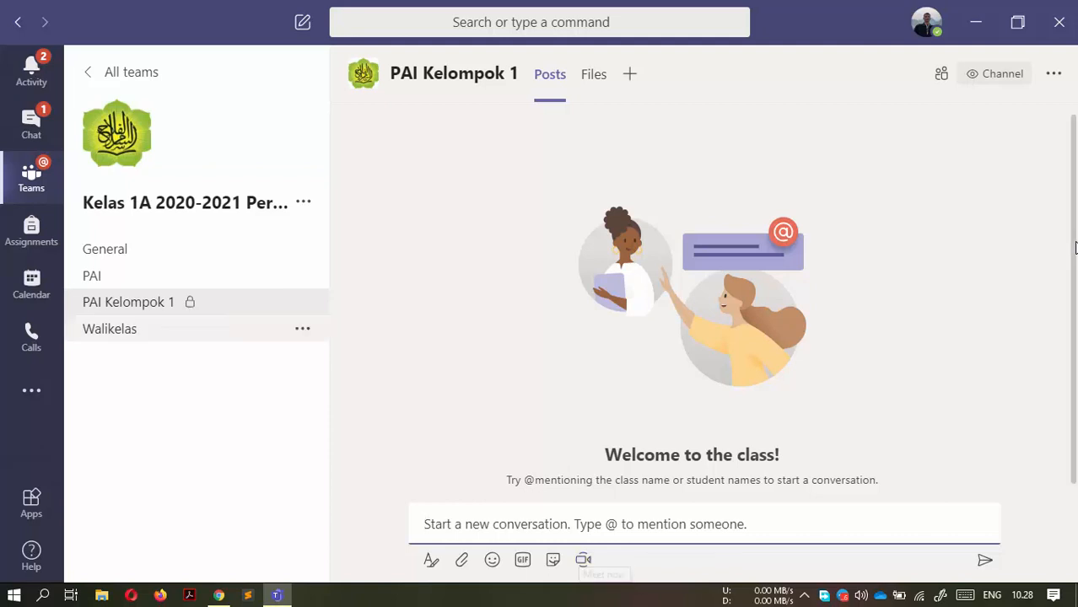
Step: Look through the posts of the PAI, General and Walikelas channels
click(221, 279)
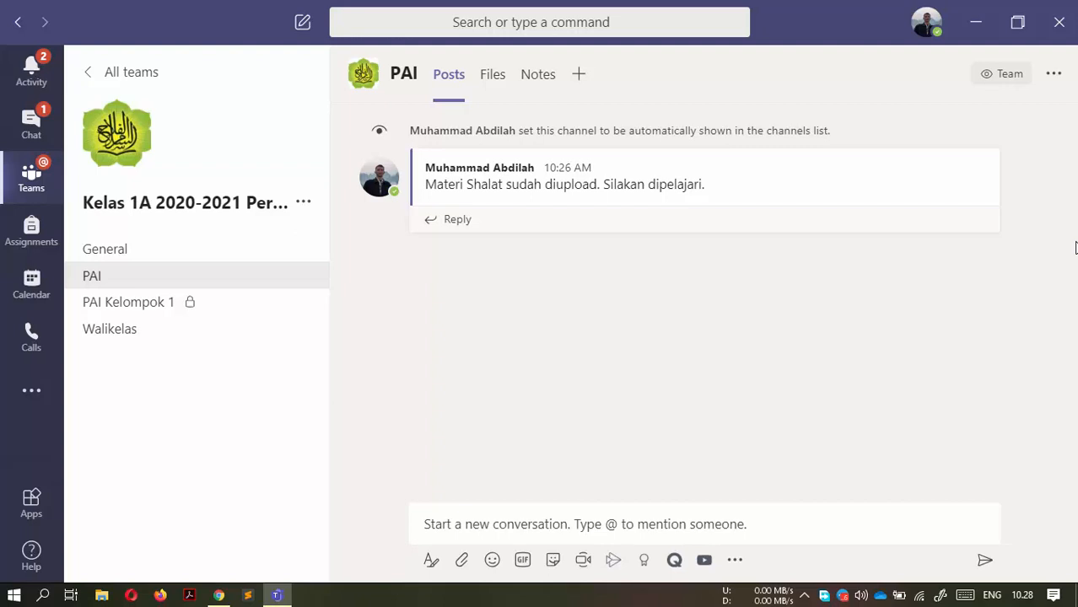
click(197, 249)
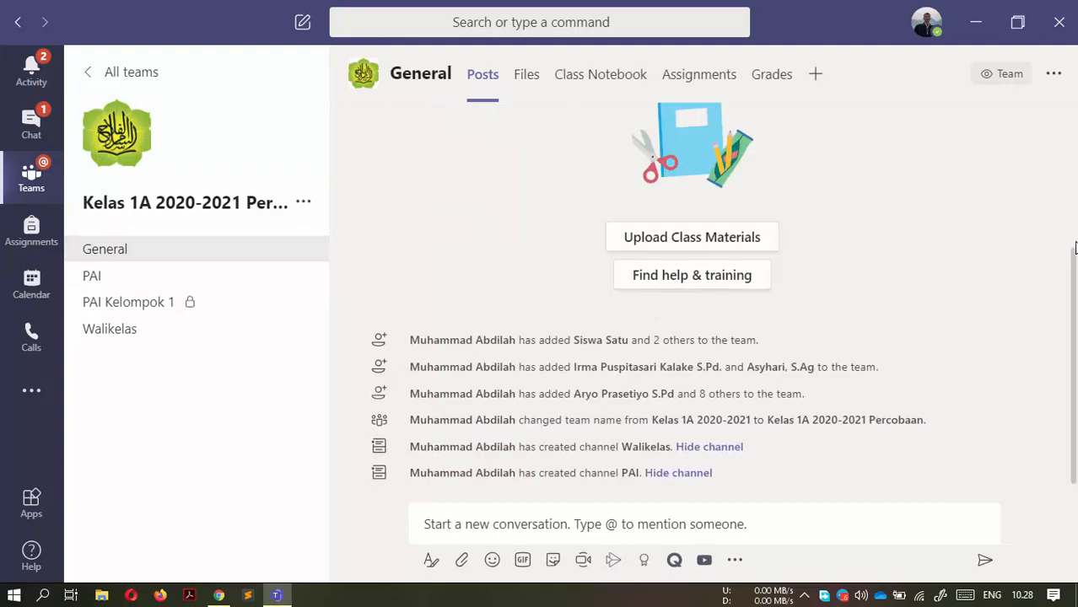
click(197, 329)
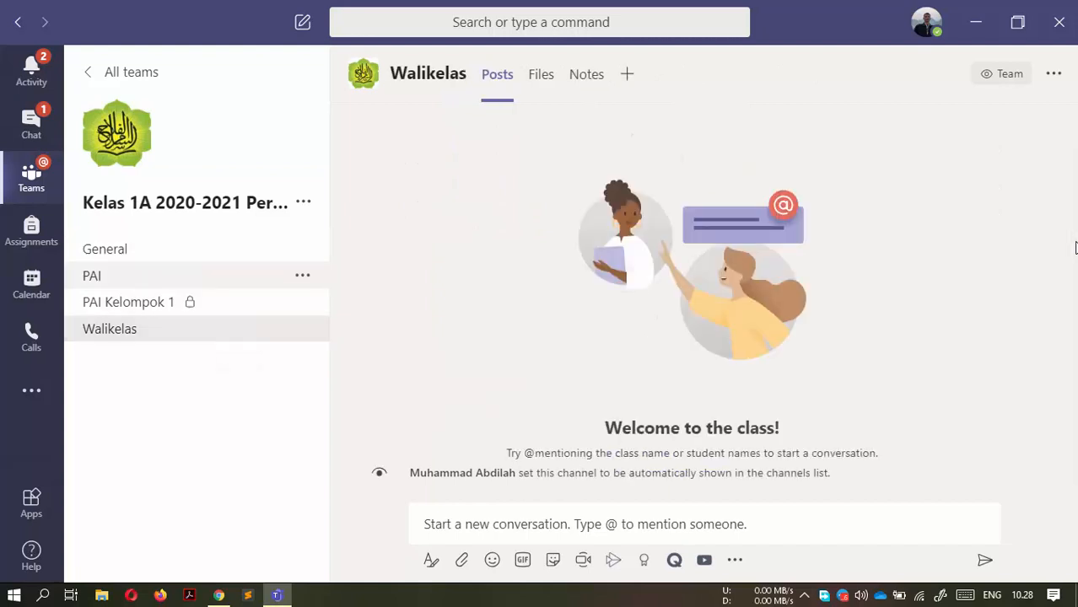
Step: Post the assignment message "Tugas, sebutkan jumlah rakaat shalat wajib." in the PAI channel
click(196, 276)
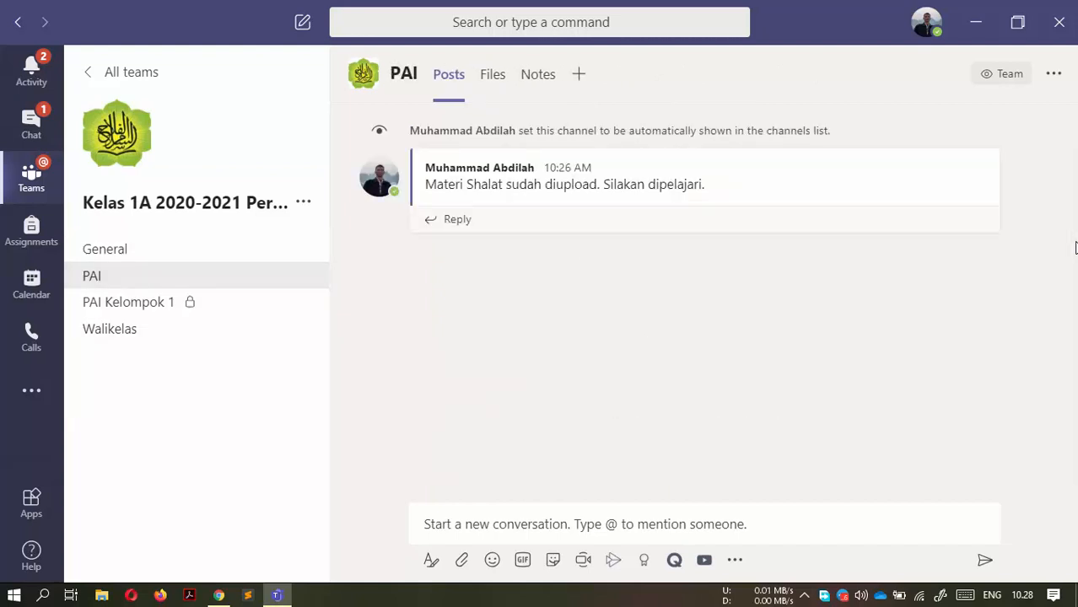
click(528, 524)
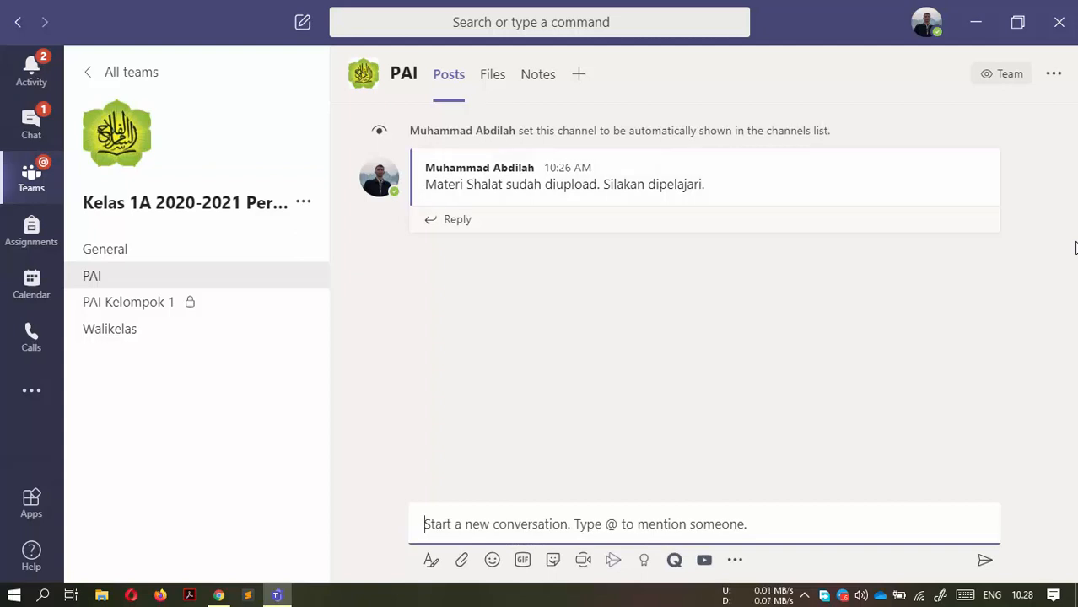
text(T)
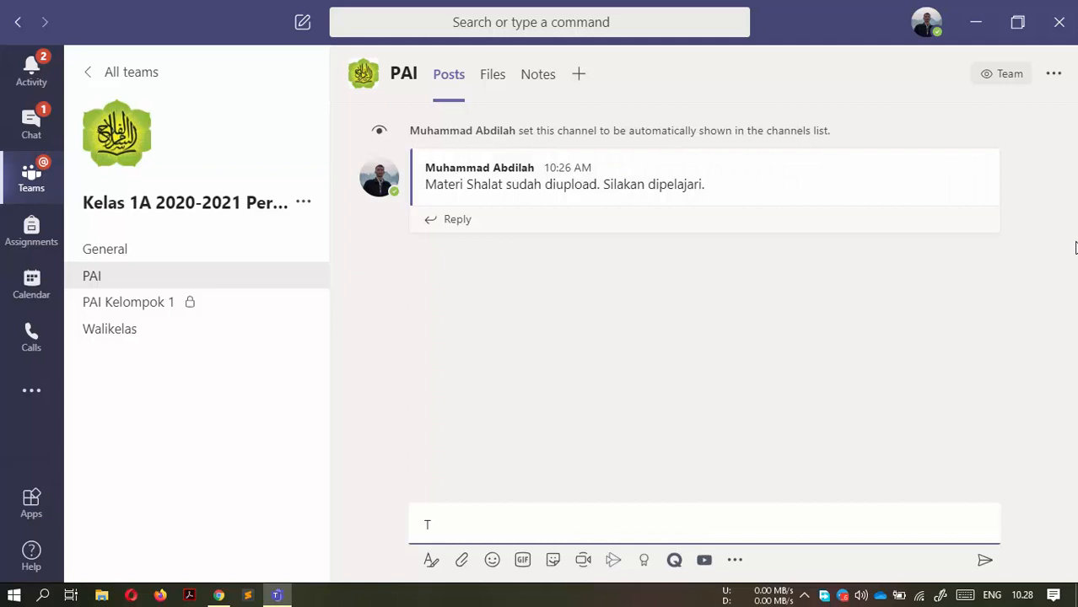
text(ugas, buatlah)
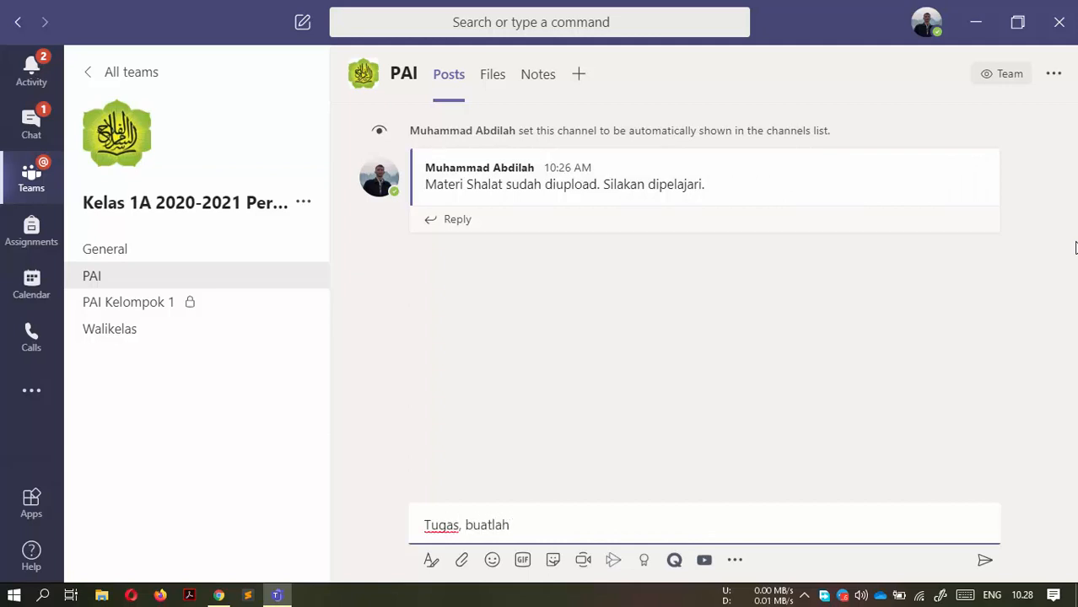
key(ctrl+BackSpace)
text(ada be)
key(ctrl+BackSpace)
key(ctrl+BackSpace)
text(sebutkan jumlah rak)
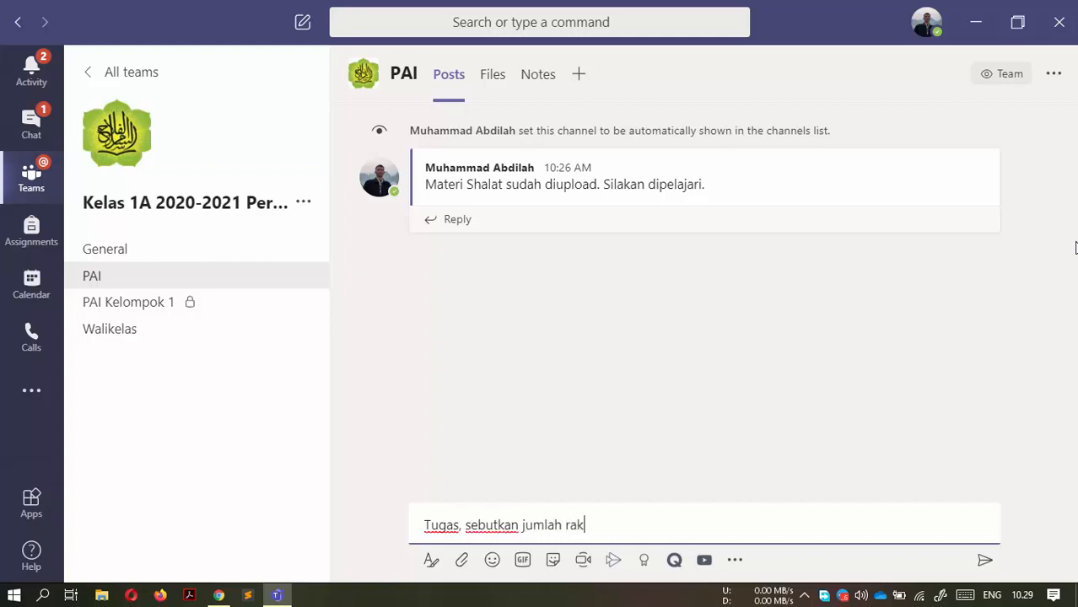
text(aat shalat wajib.)
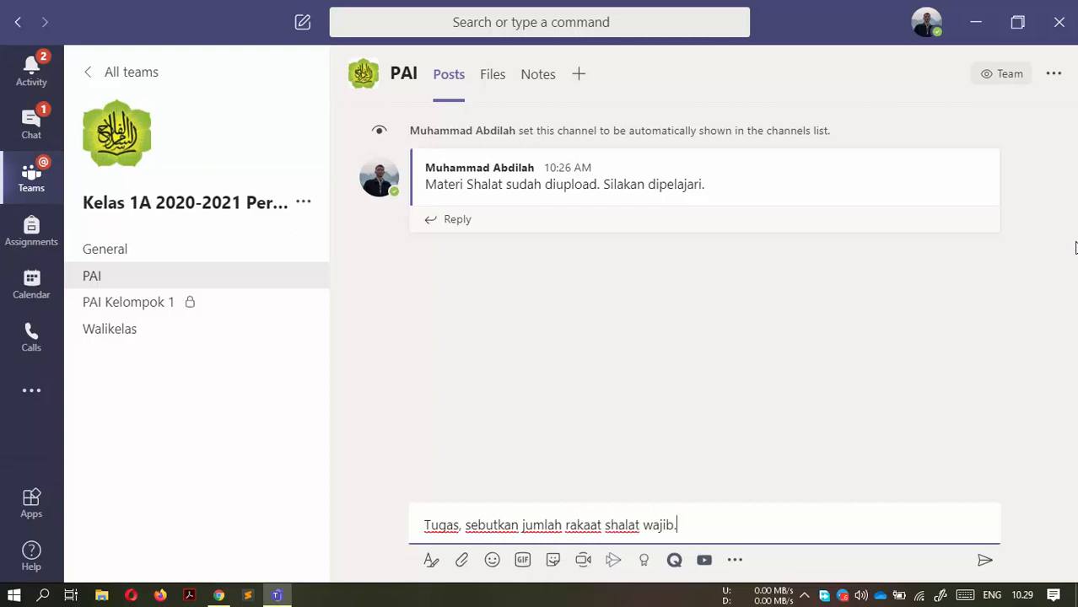
key(ctrl+Left)
key(ctrl+Left)
key(ctrl+Left)
key(ctrl+Left)
text(disku)
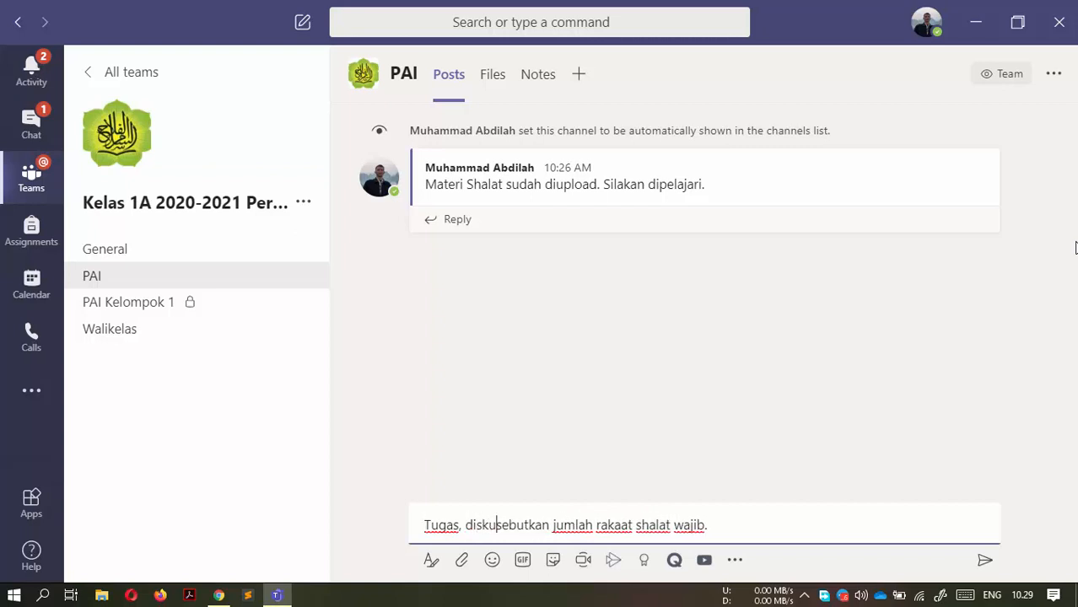
key(BackSpace)
key(BackSpace)
key(BackSpace)
key(BackSpace)
key(BackSpace)
key(Return)
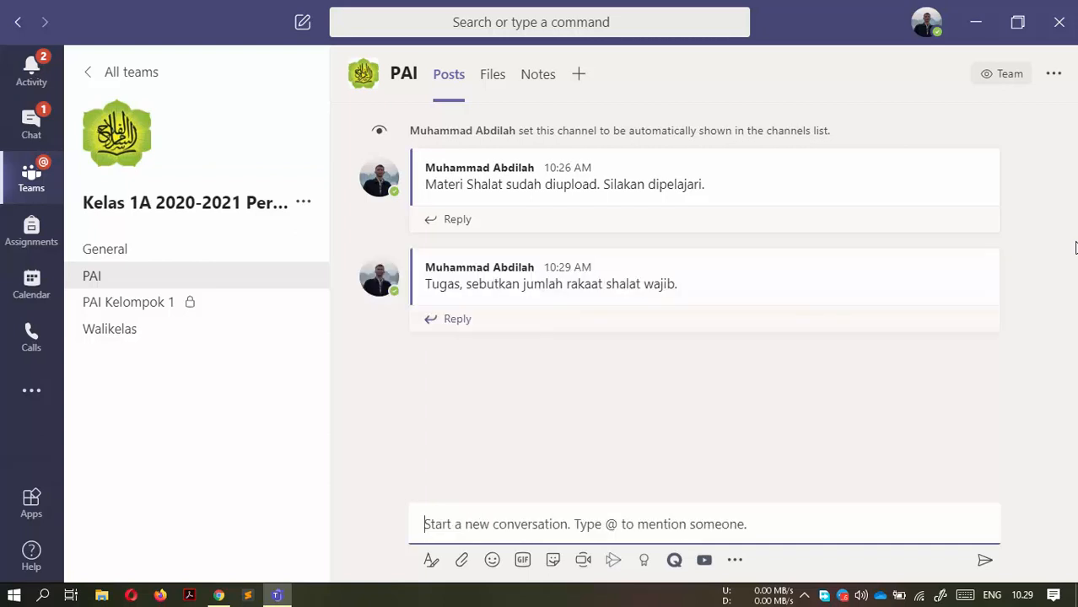
Step: Reply "shalat shubuh 2 rakaat" to the assignment post in the PAI channel
click(1075, 248)
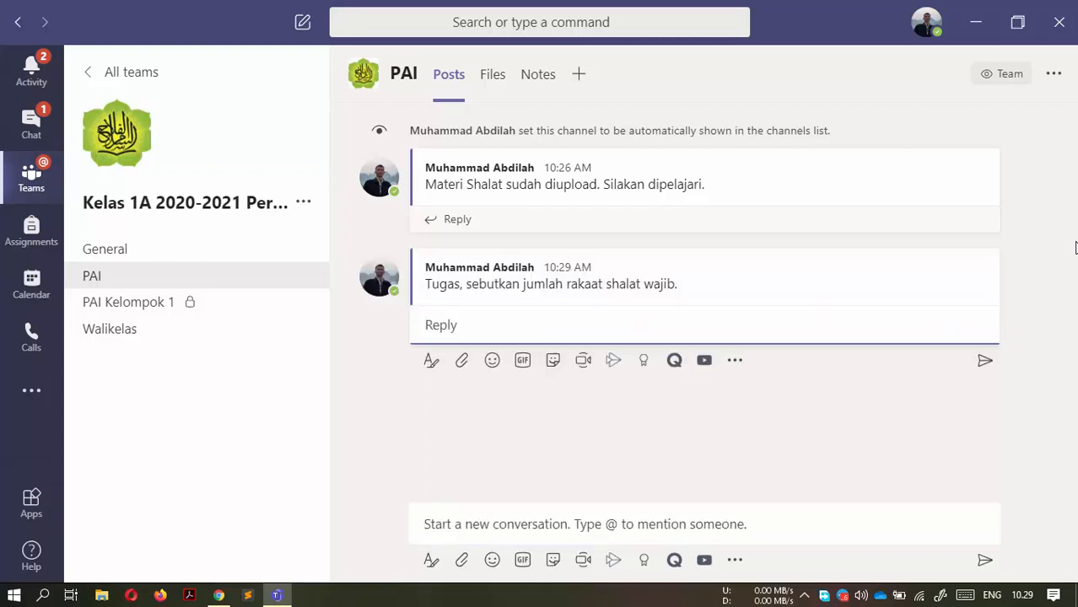
text(shalat shubuh2 rakat)
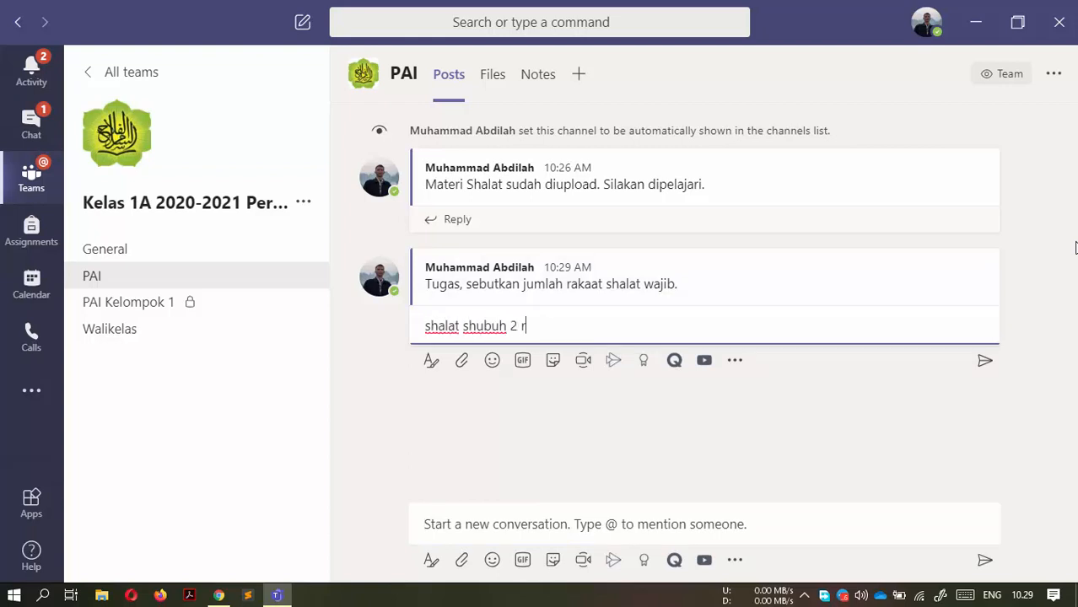
key(BackSpace)
key(BackSpace)
key(BackSpace)
text(kaat)
key(Return)
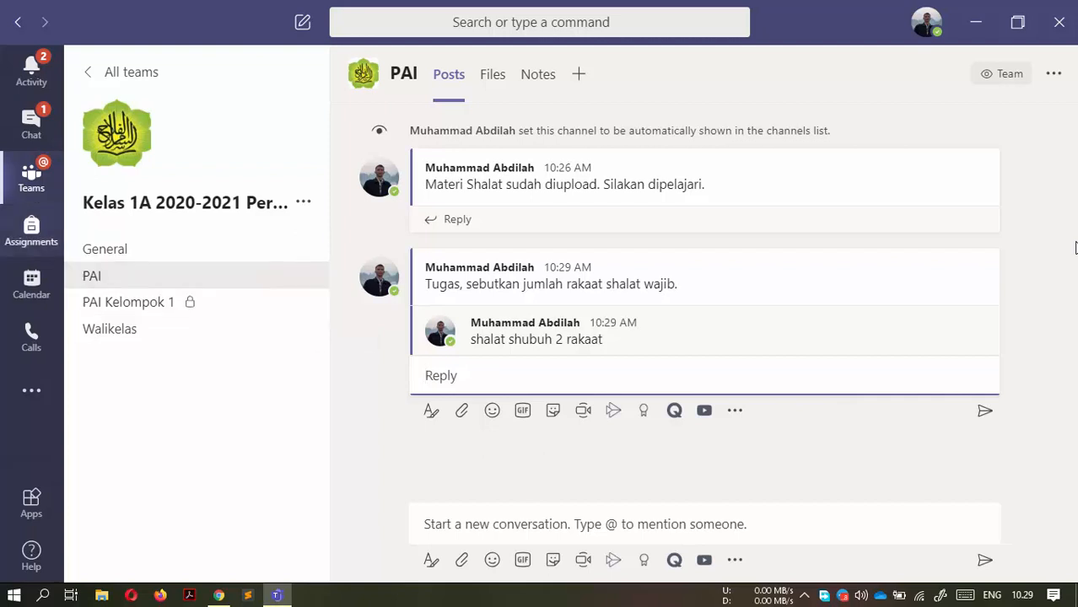
Step: Create a new calendar meeting titled "Kelas 1A PAI"
click(32, 231)
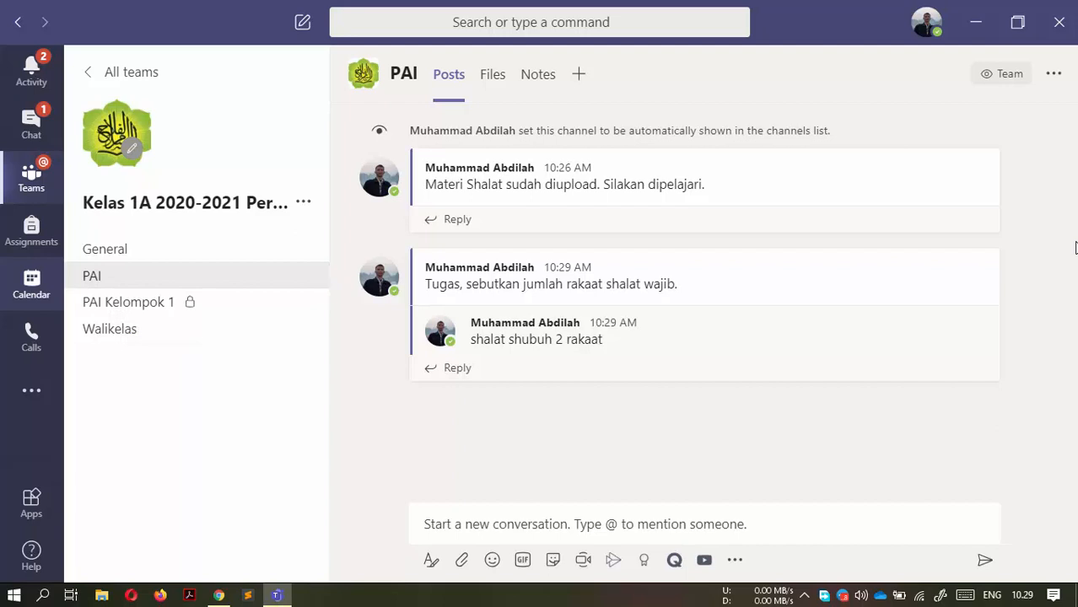
click(31, 284)
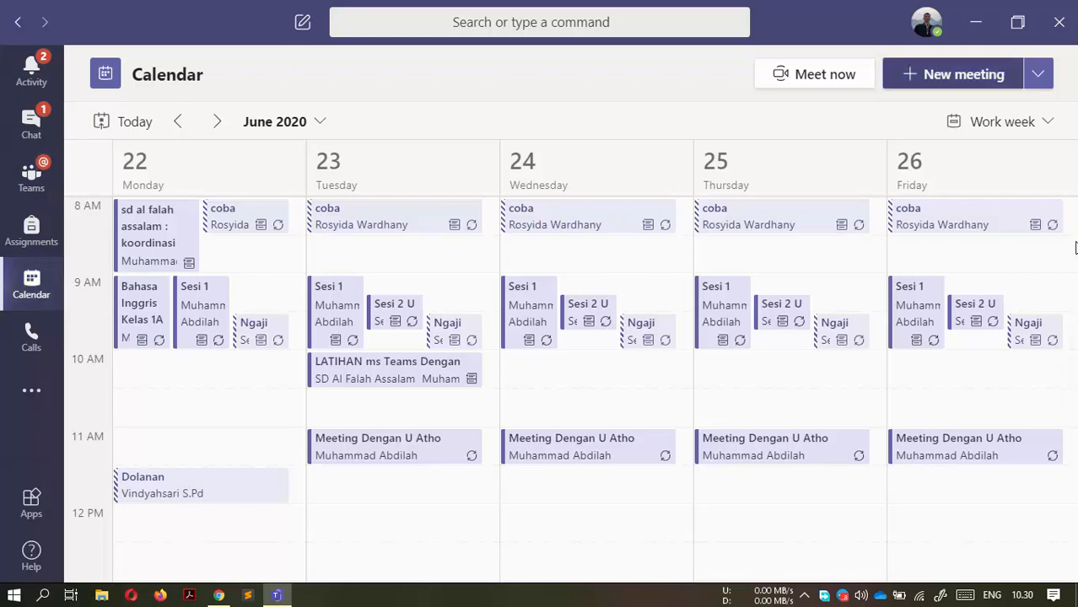
click(954, 74)
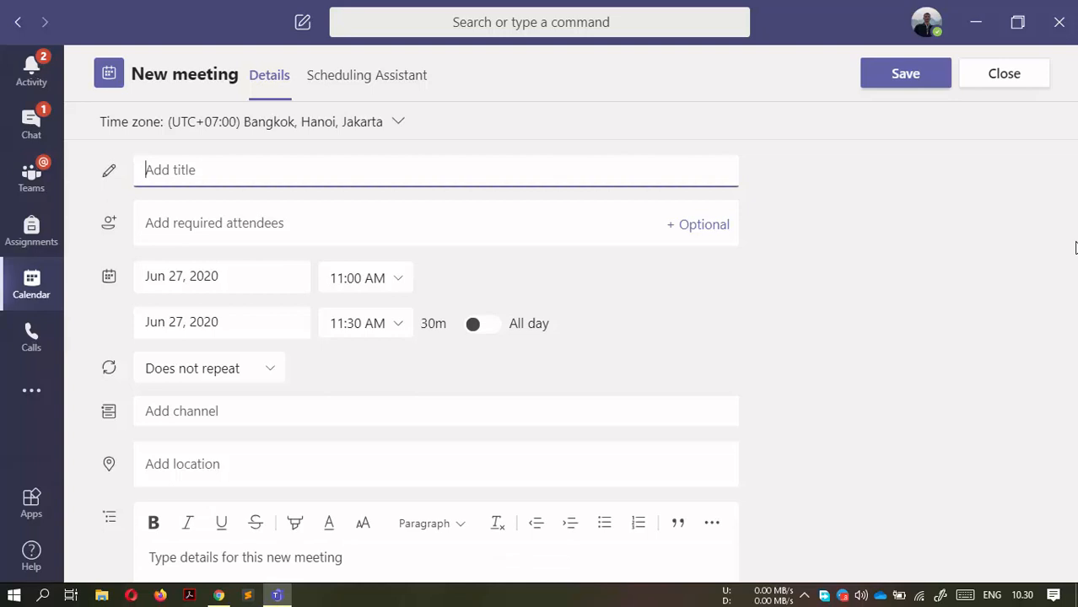
text(Kelas 1A PAI)
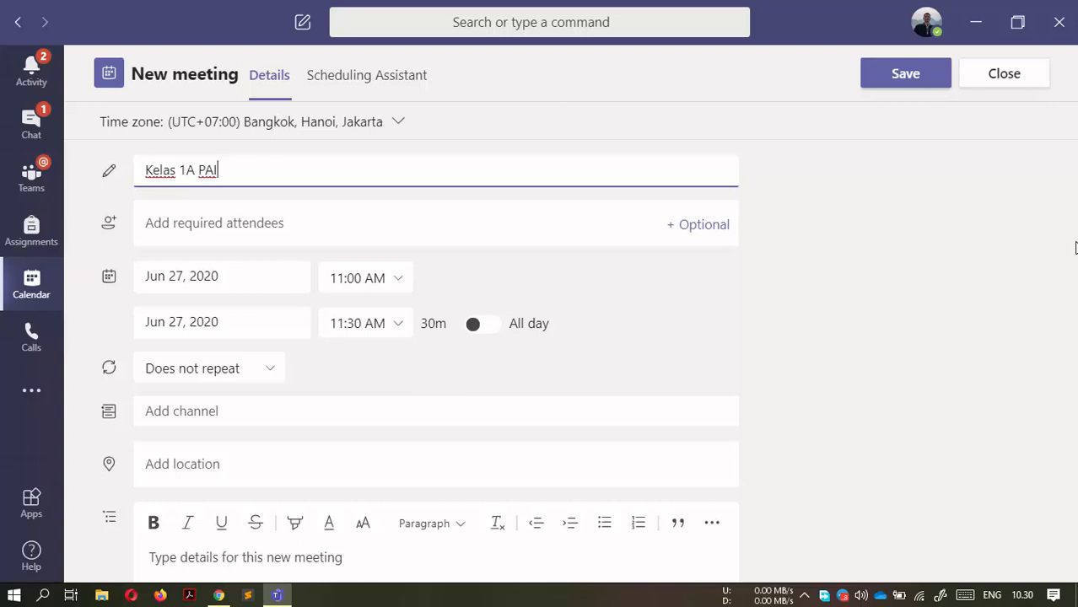
Step: Set the meeting's date to Jun 30, 2020 and its start time to 9:00 AM
click(203, 277)
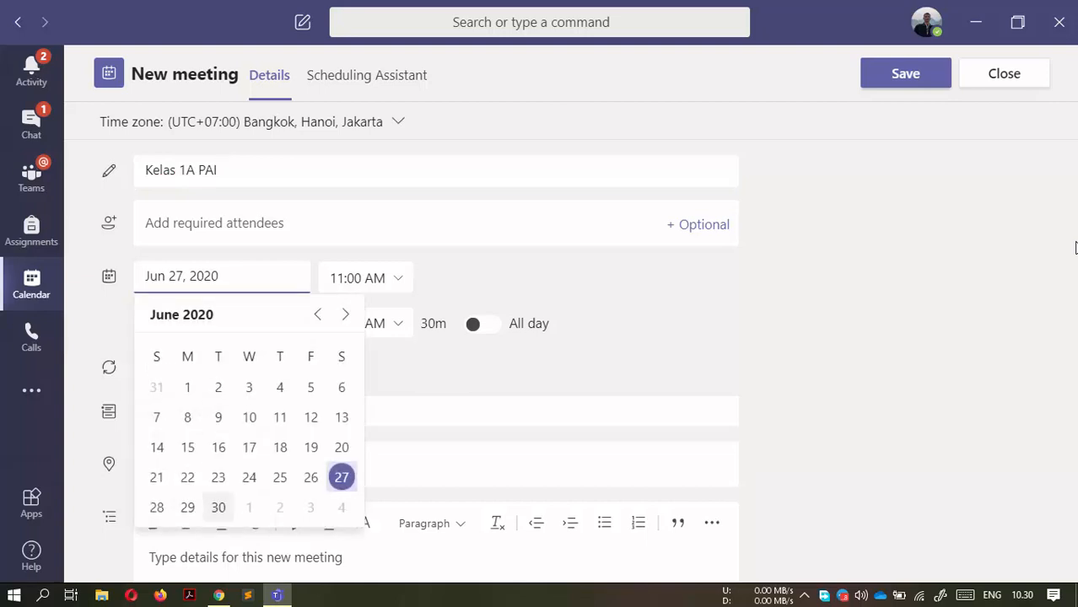
click(217, 507)
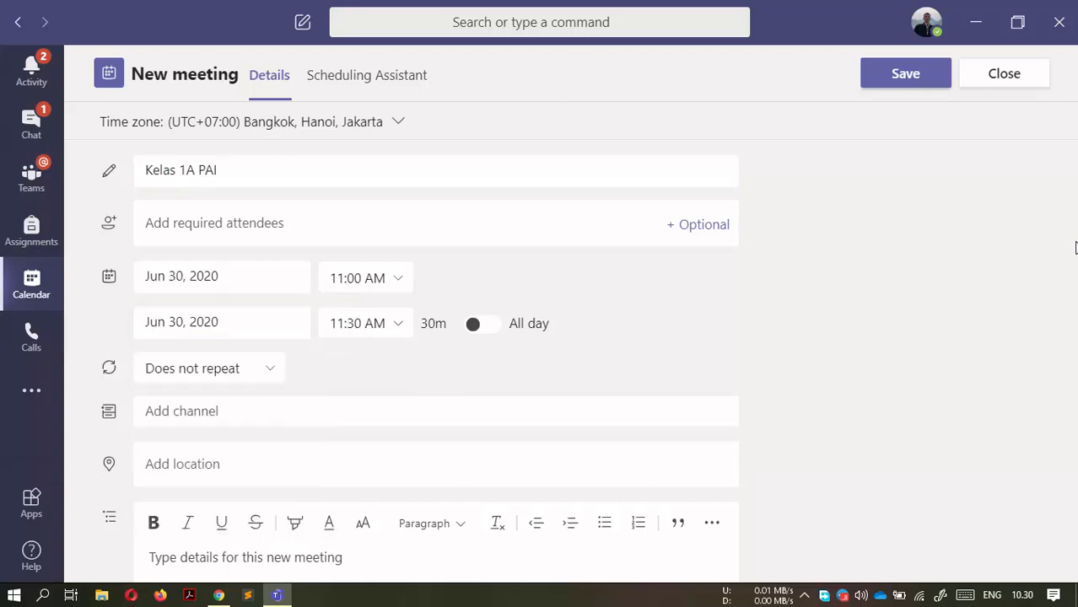
click(1077, 248)
click(1077, 248)
key(Tab)
key(Up)
key(Up)
key(Up)
key(Up)
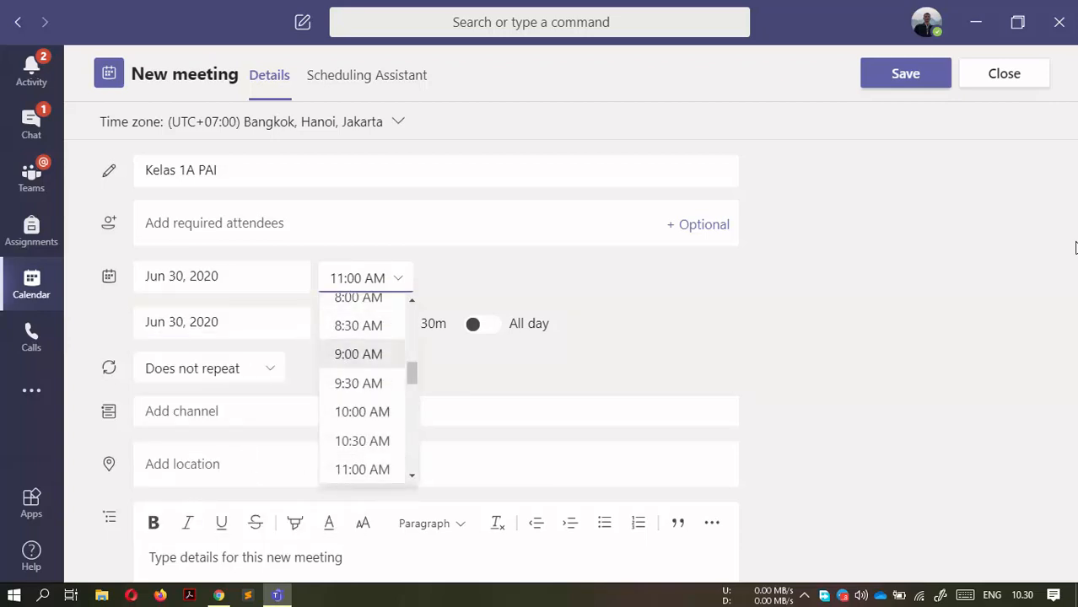
key(Return)
Step: Set the meeting's end time to 9:45 AM
key(Tab)
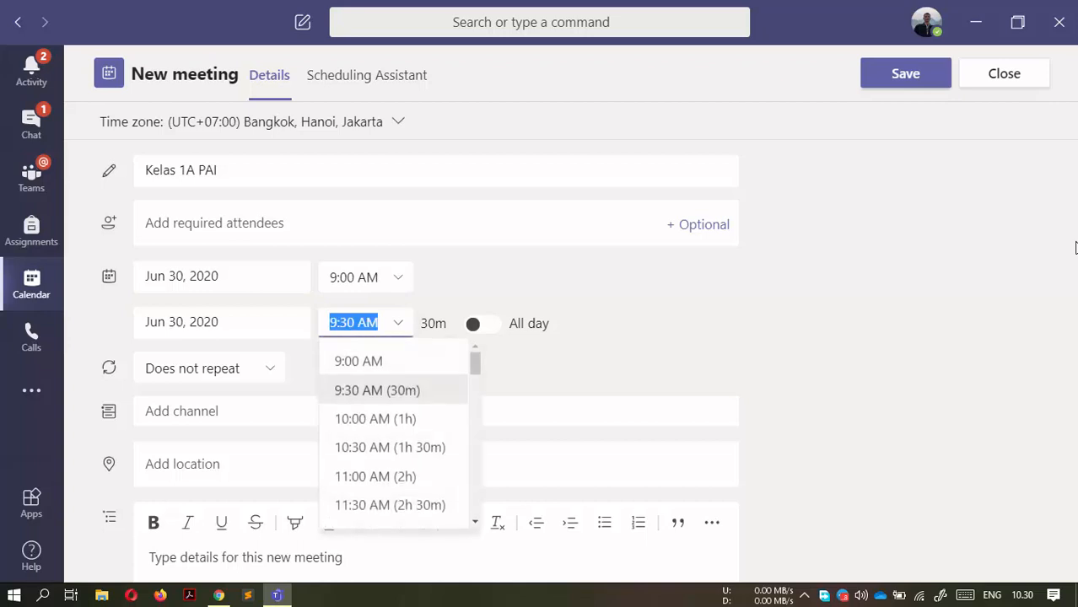
key(Up)
key(Down)
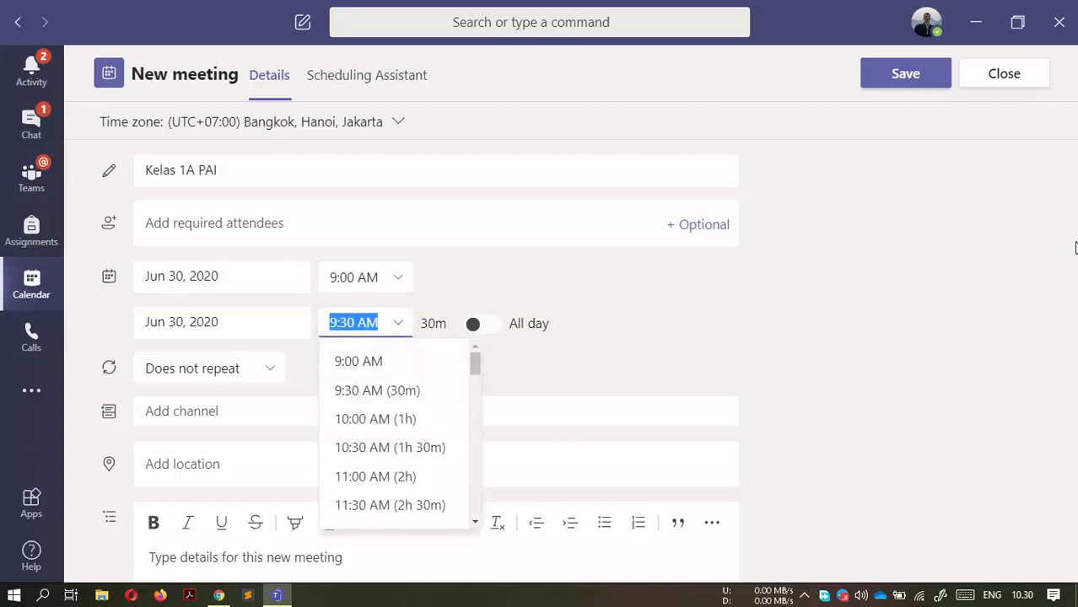
key(Left)
key(Right)
key(Right)
key(Right)
key(BackSpace)
key(Delete)
text(45)
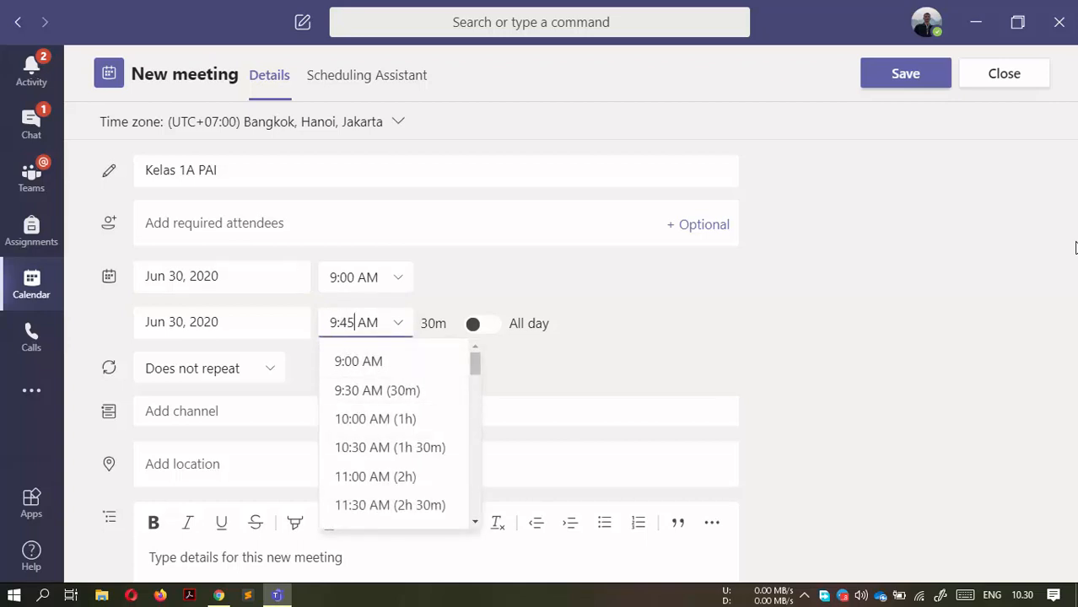
key(Return)
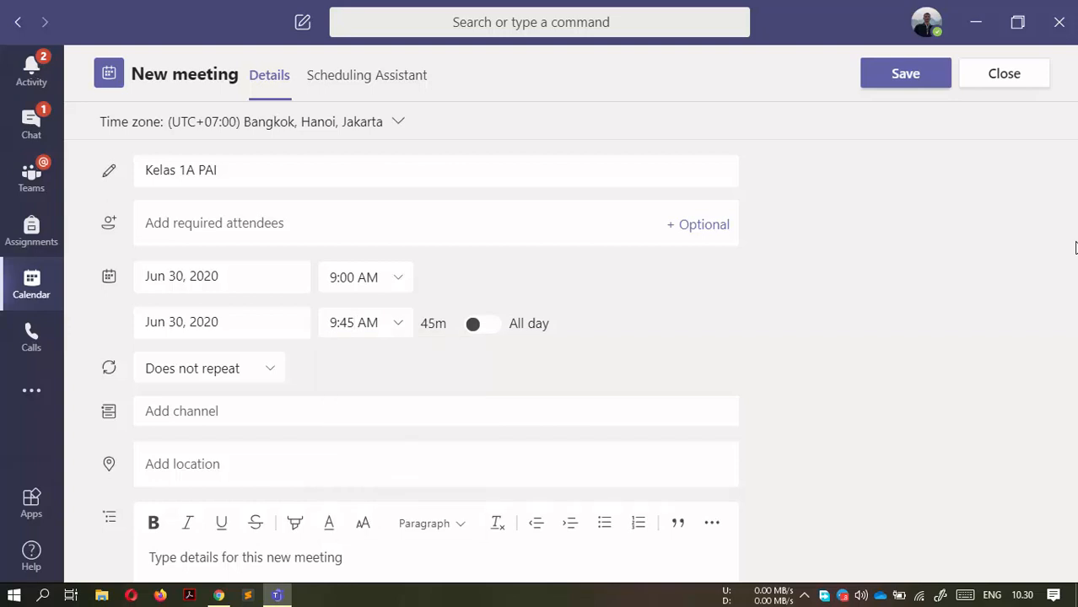
Step: Set the Kelas 1A PAI meeting to repeat weekly
key(Tab)
key(Down)
key(Up)
key(Up)
key(Up)
key(Up)
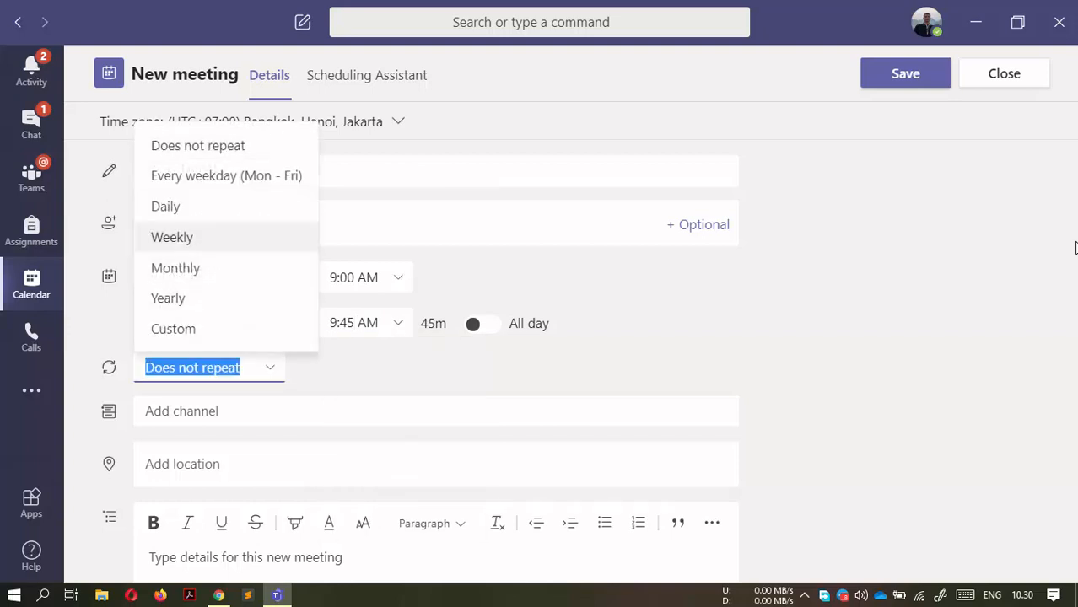
key(Down)
key(Down)
key(Down)
key(Down)
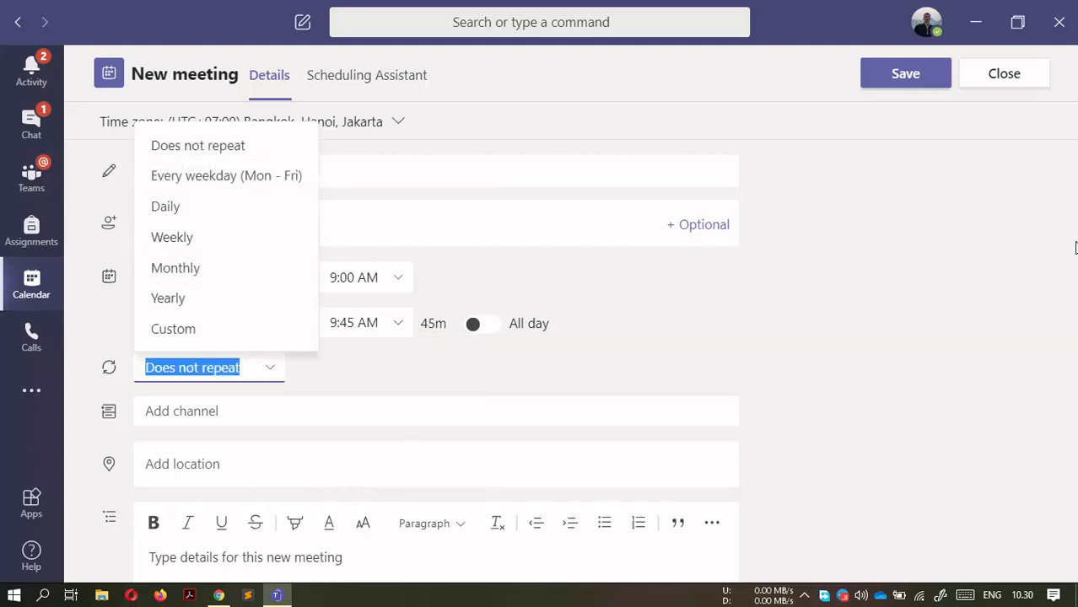
key(Up)
key(Up)
key(Up)
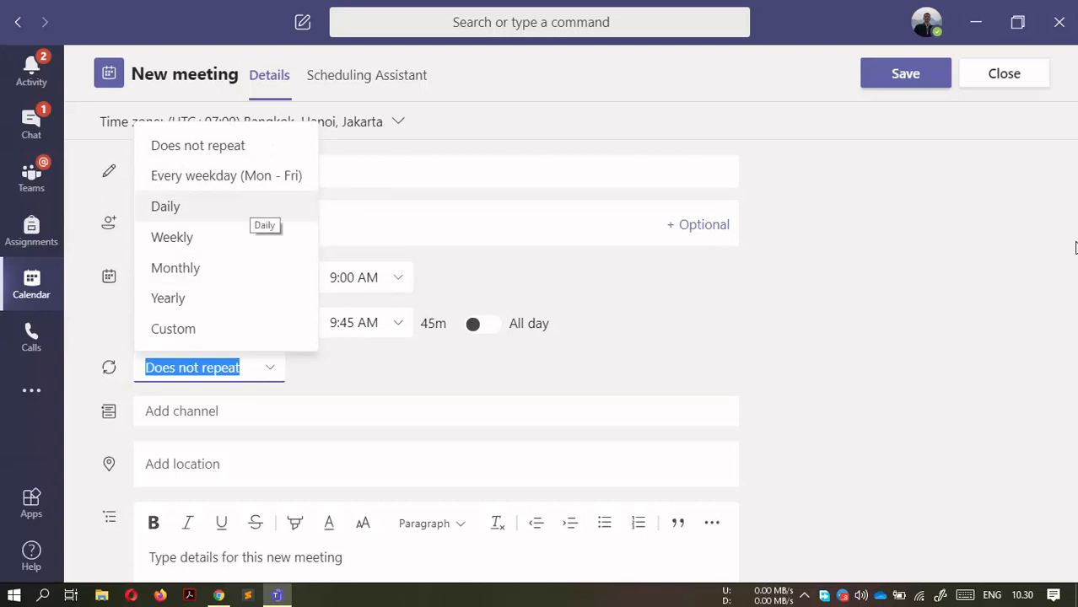
key(Down)
key(Down)
key(Down)
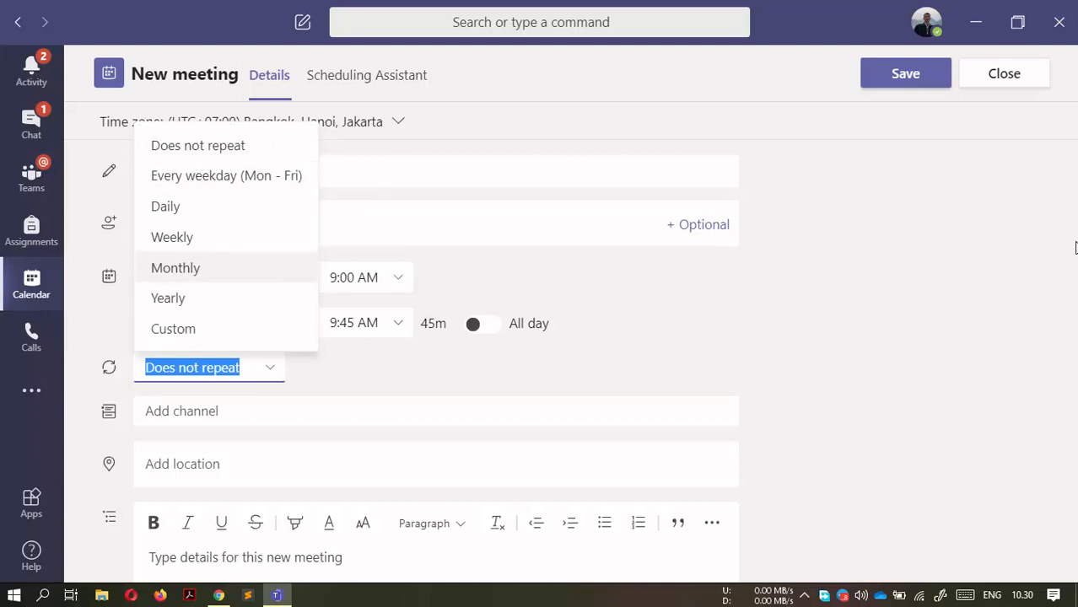
key(Up)
key(Return)
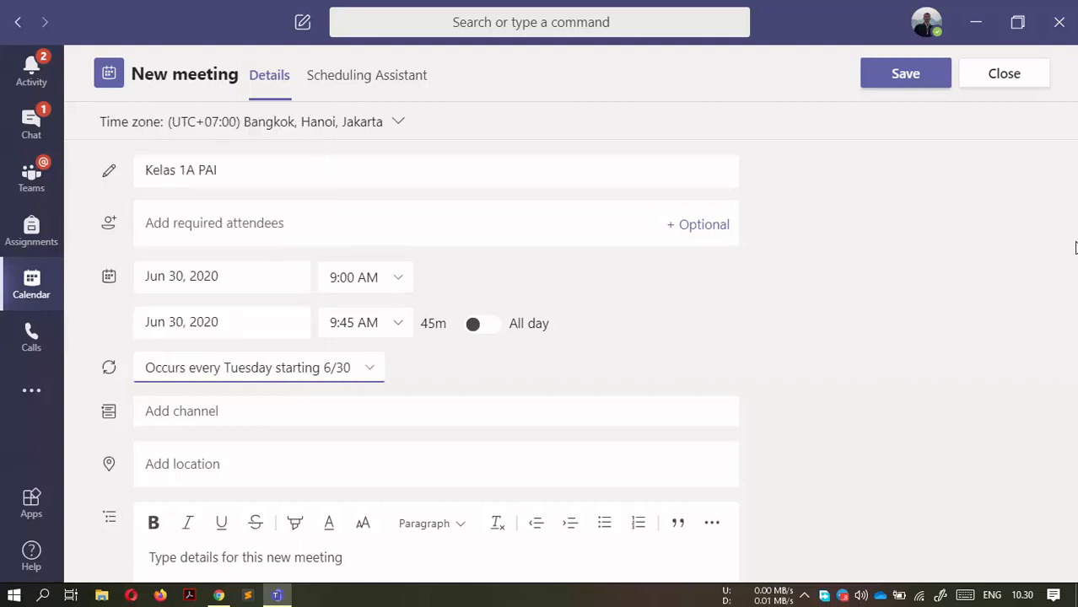
Step: Assign the meeting to the PAI channel of the Kelas 1A 2020-2021 Percobaan team
key(Tab)
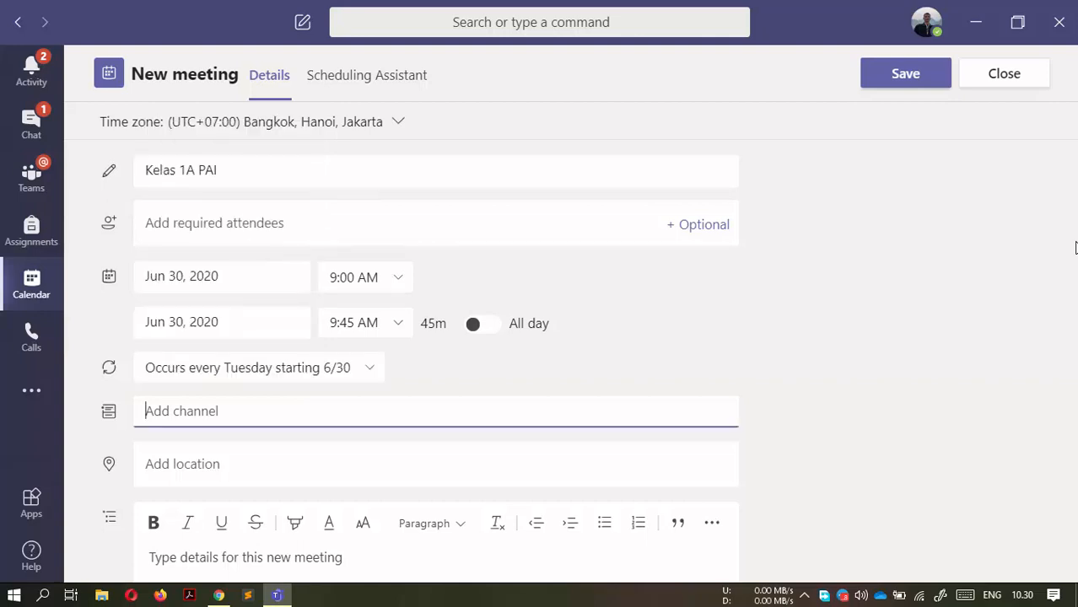
key(Up)
key(Up)
key(Up)
key(Up)
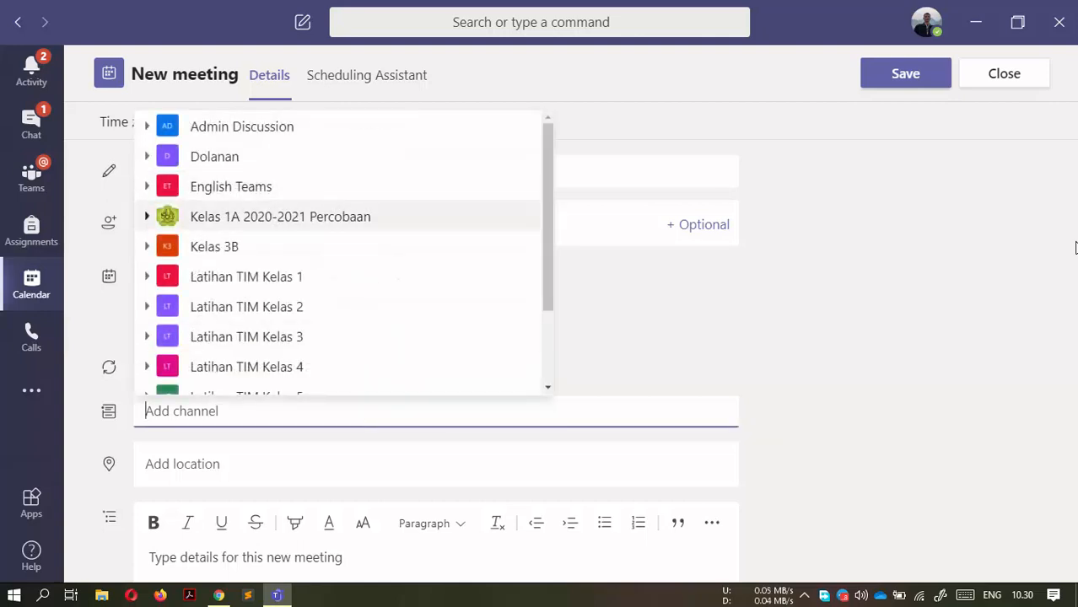
key(Right)
key(Down)
key(Down)
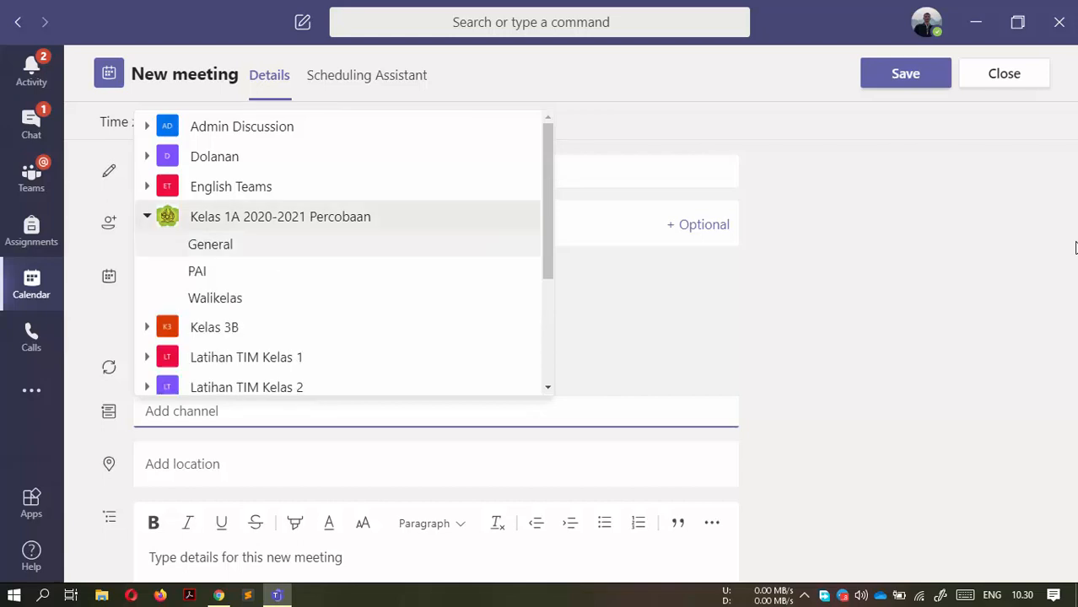
key(Return)
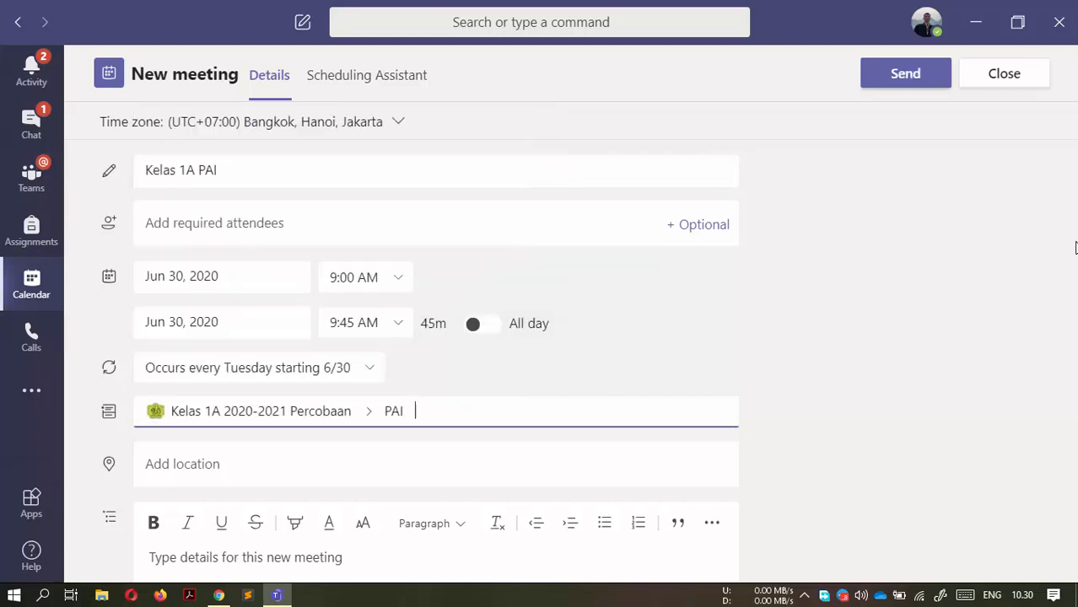
Step: Enter "Siapkan buku pegangan PAI" as the meeting details
scroll(1075, 246, down, 1)
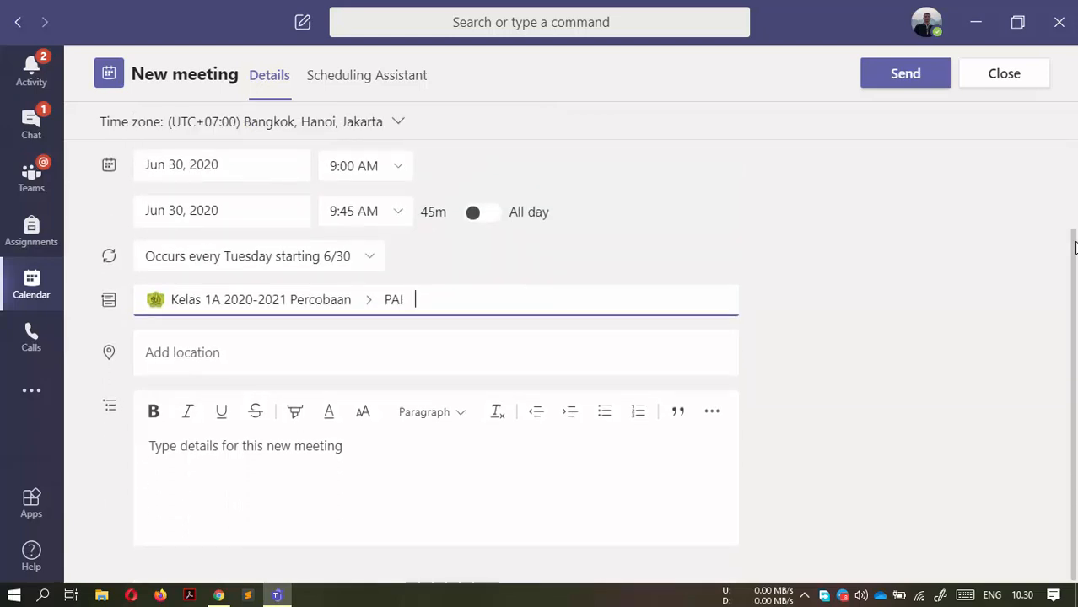
scroll(1076, 247, up, 1)
scroll(1075, 247, down, 2)
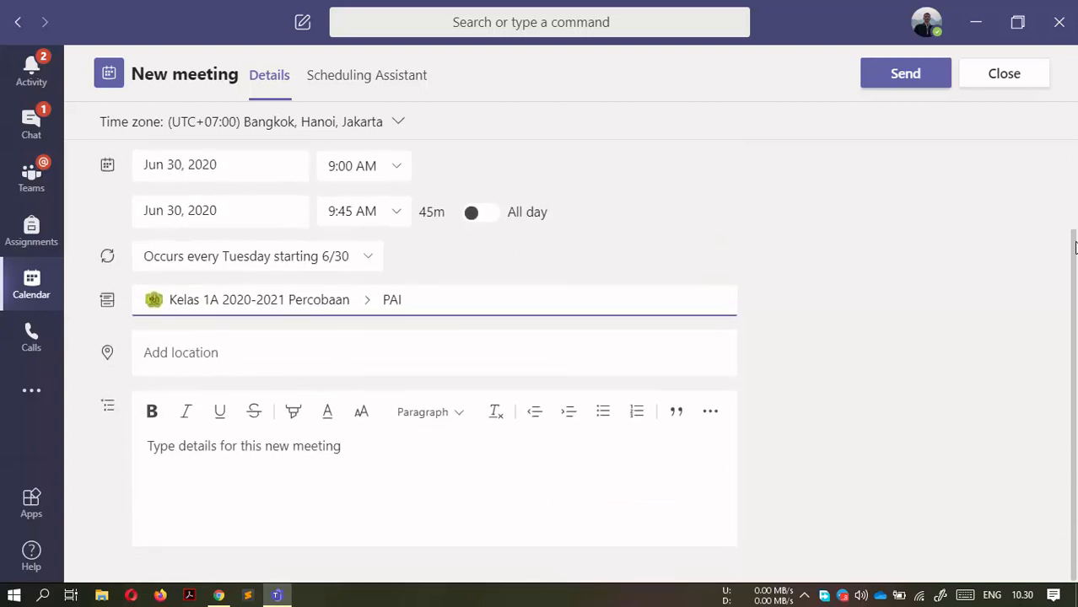
key(Tab)
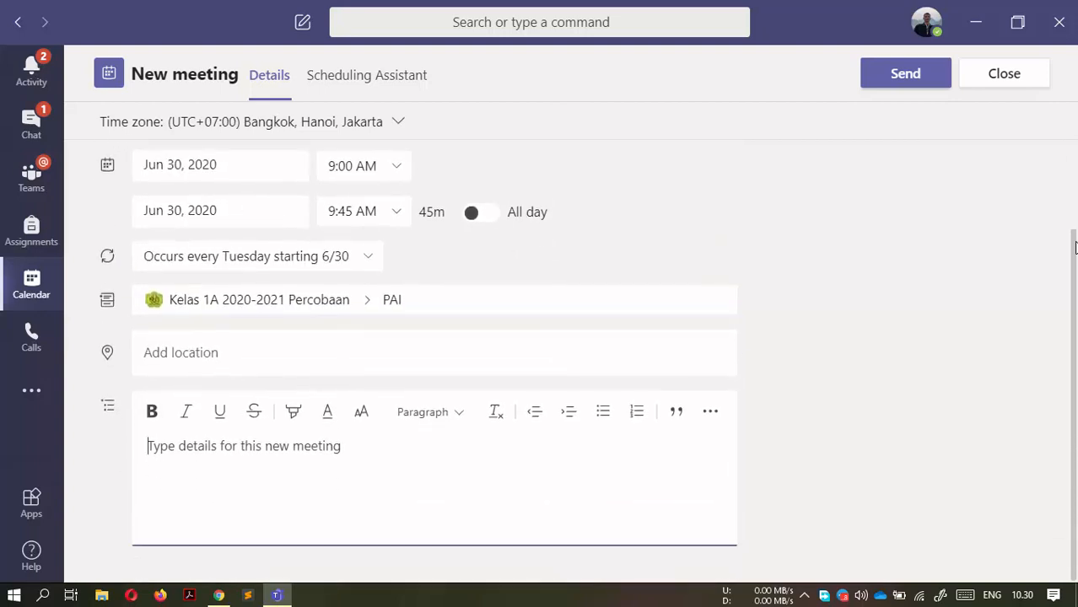
text(Siapk)
text(an buku)
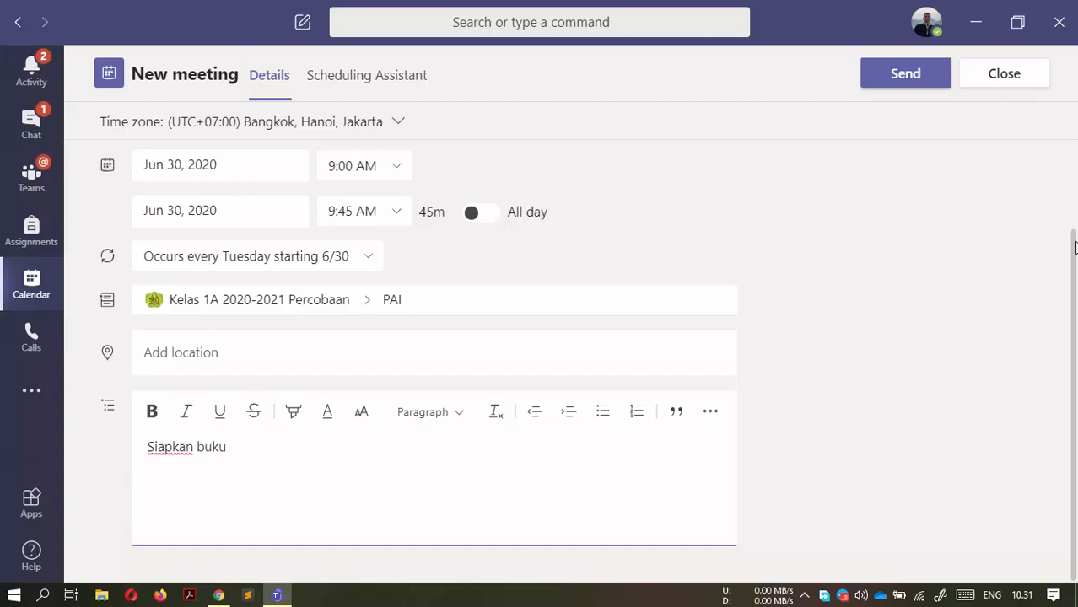
text( pegangan PAI)
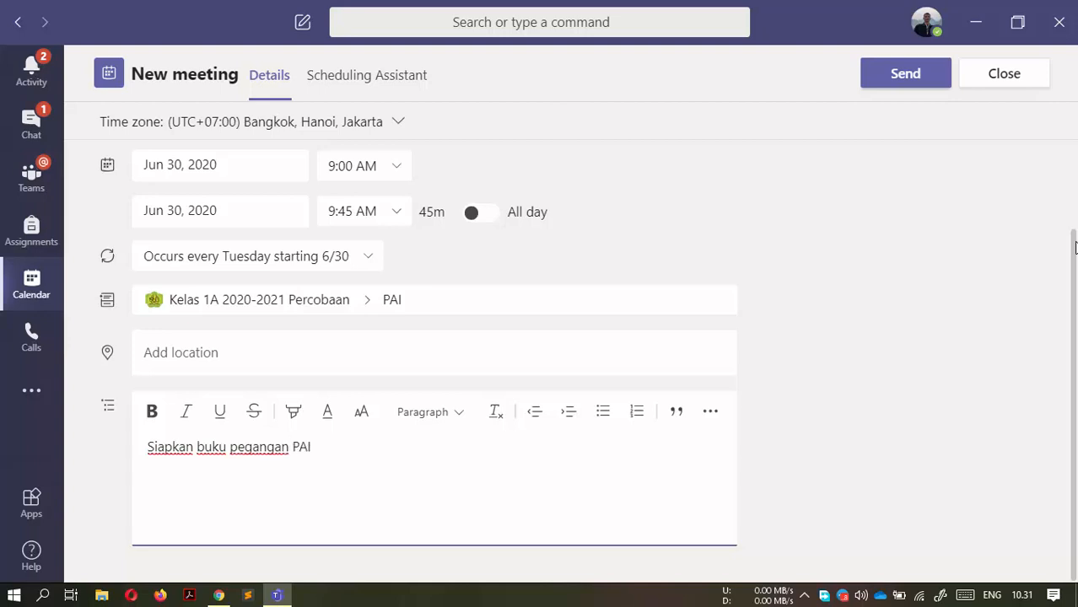
Step: Send the Kelas 1A PAI meeting invitation and return to the class team's PAI channel
scroll(1075, 247, up, 3)
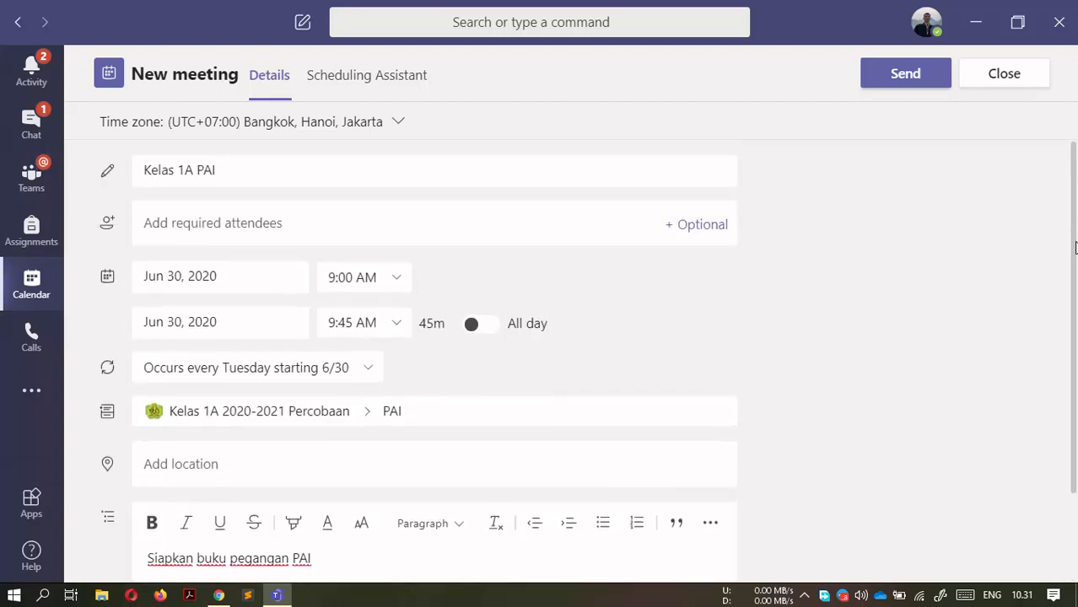
key(ctrl+s)
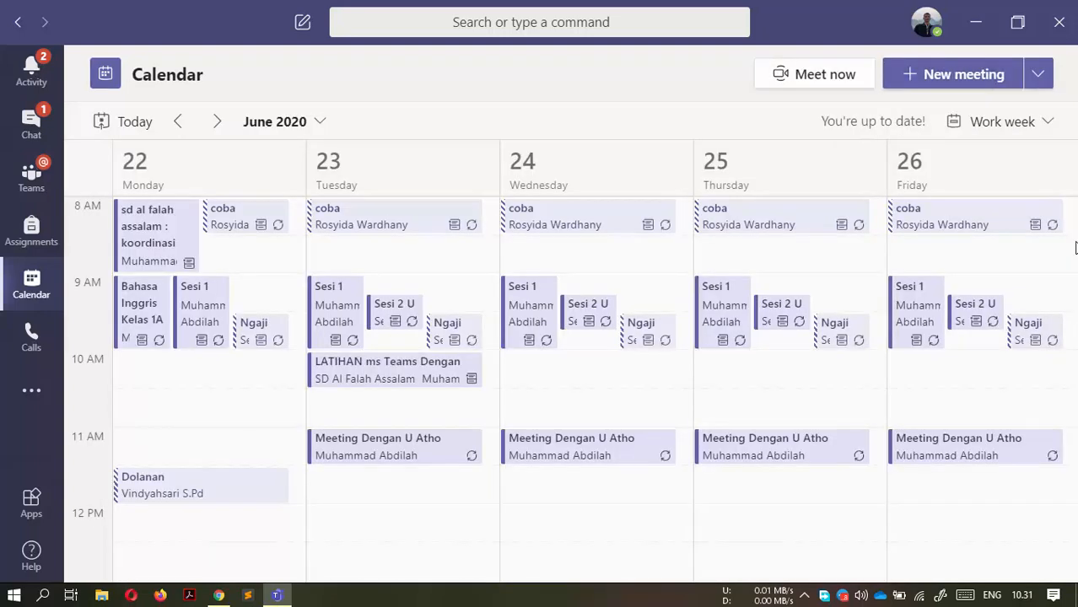
click(32, 178)
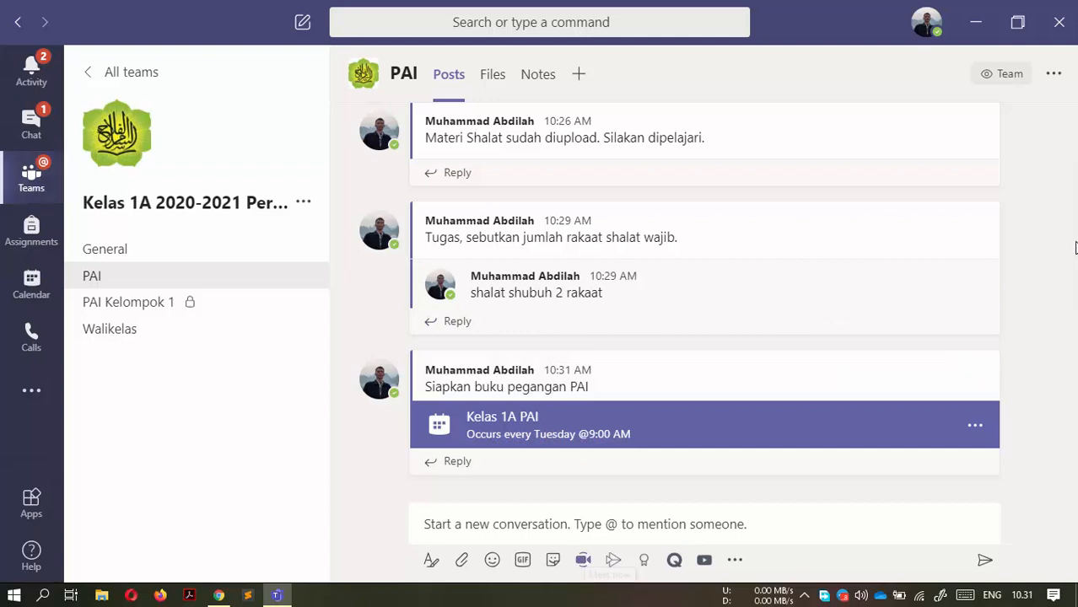
click(583, 560)
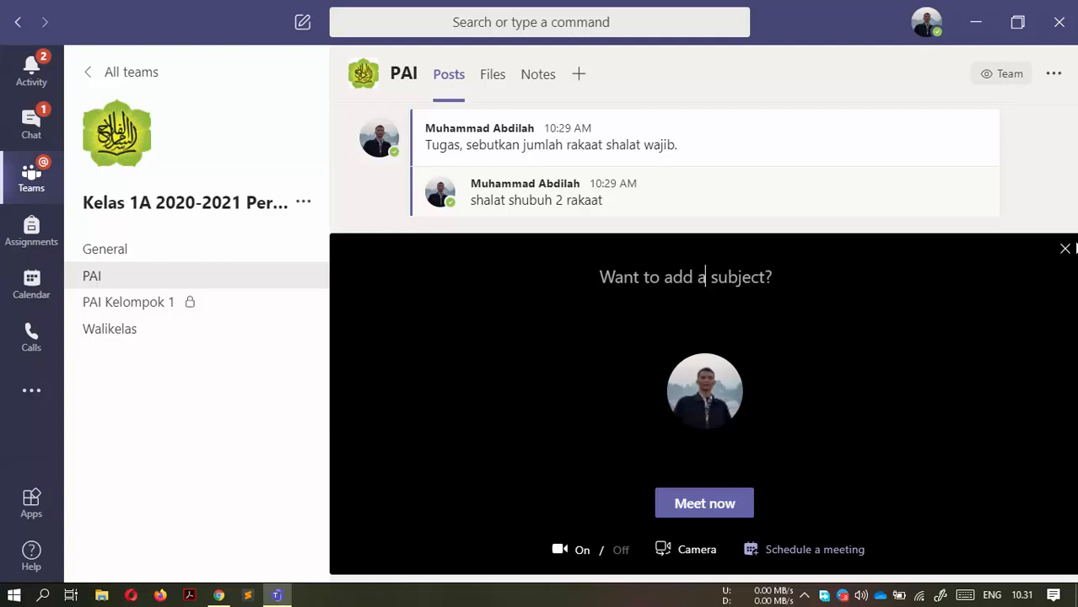
click(814, 550)
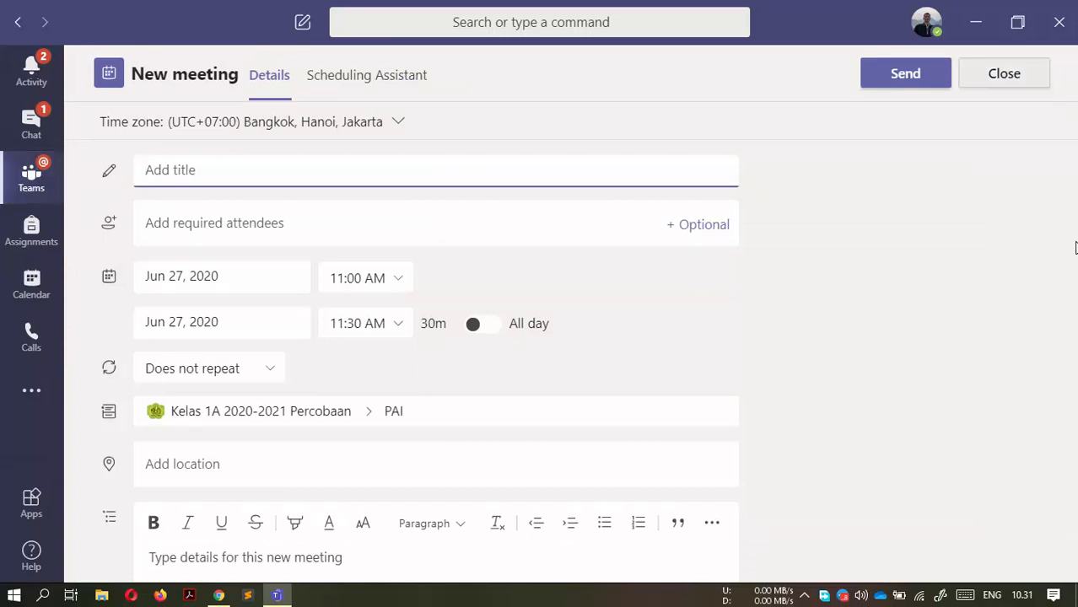
click(1076, 248)
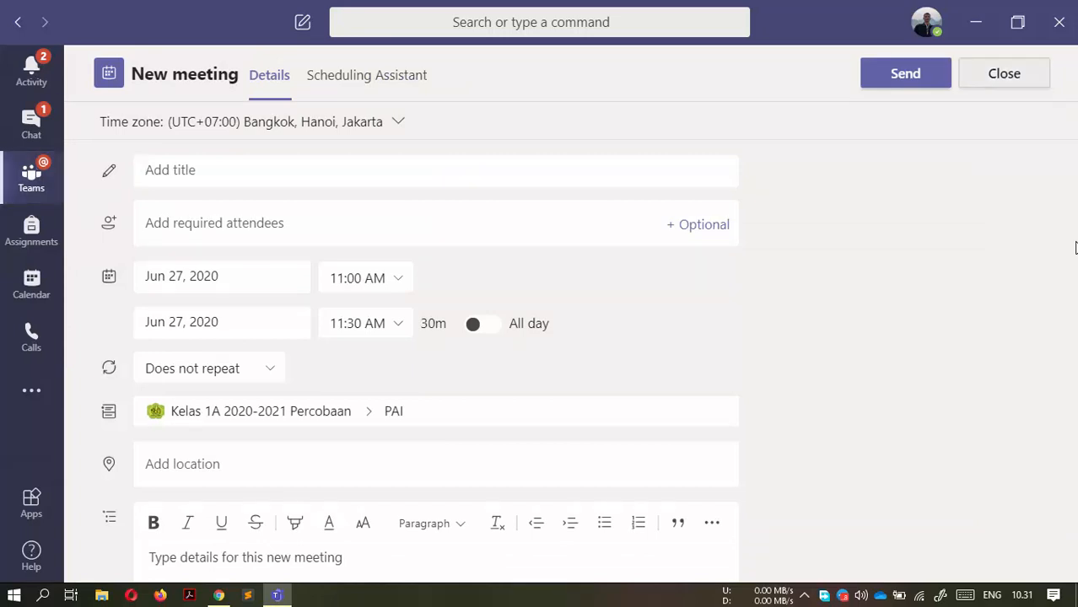
click(1004, 73)
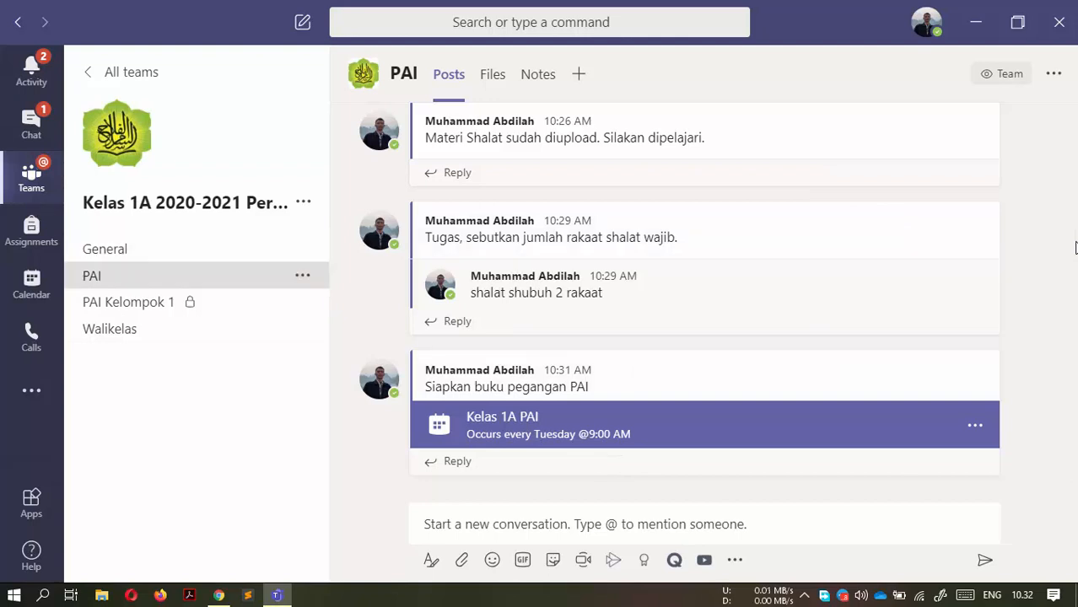
Step: Open the Kelas 1A PAI meeting from its channel post, go to its join screen and set the camera to USB Camera
click(549, 425)
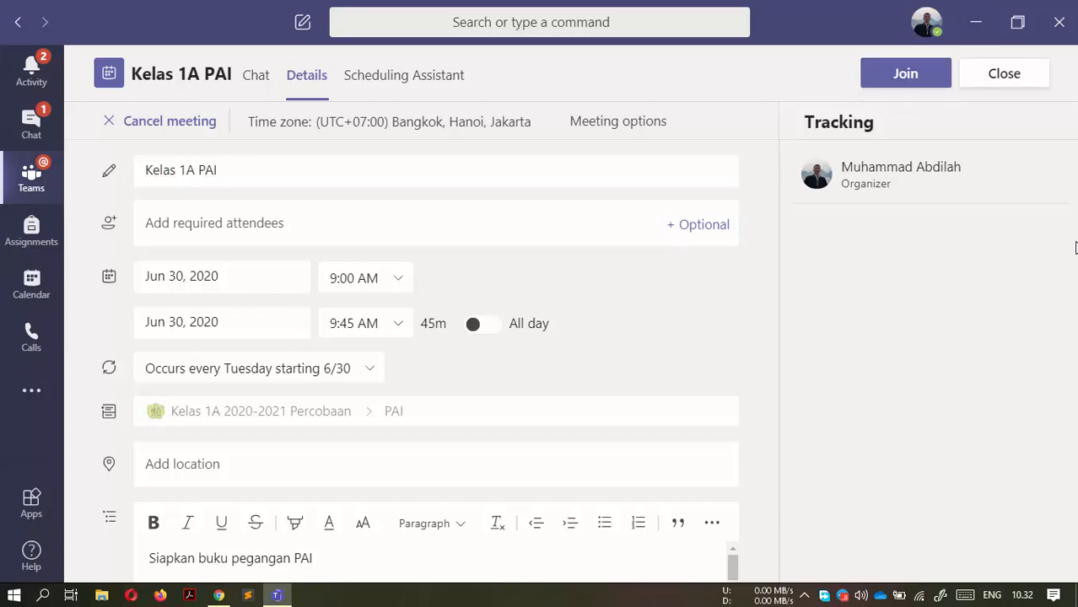
click(905, 73)
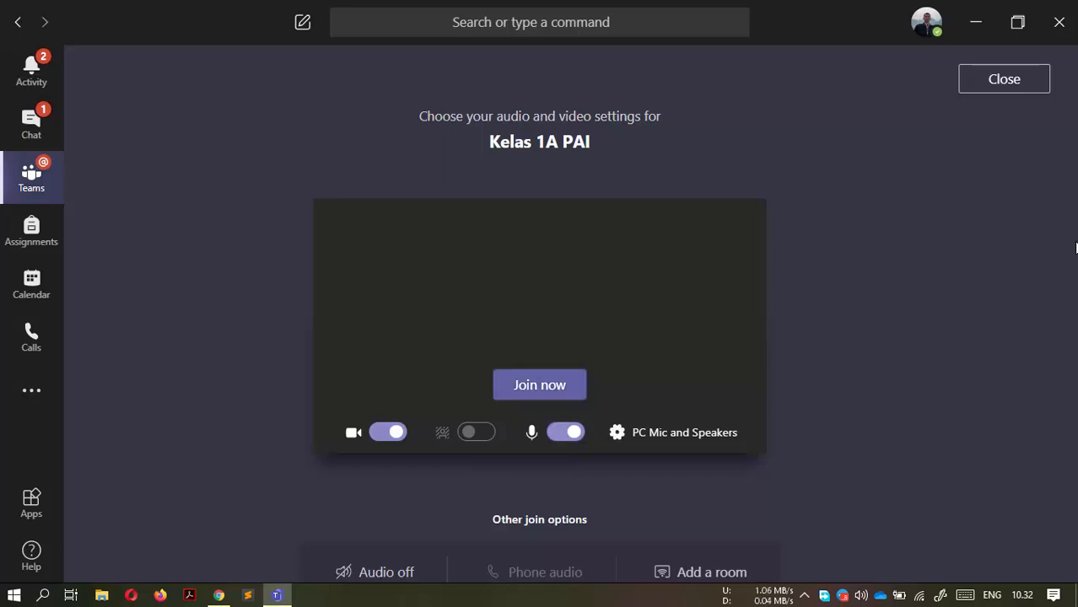
click(673, 432)
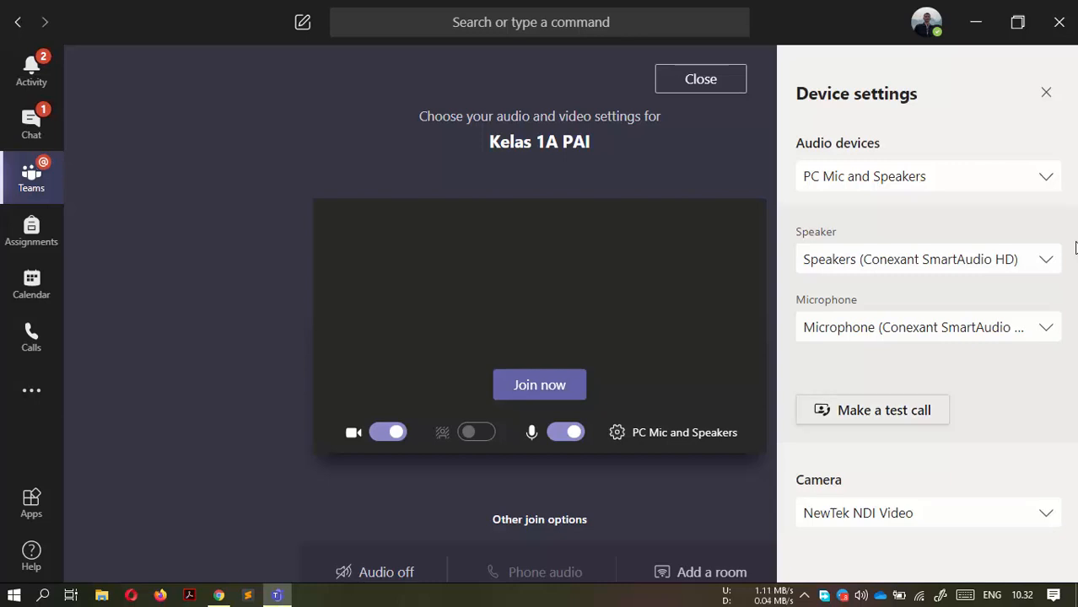
click(928, 513)
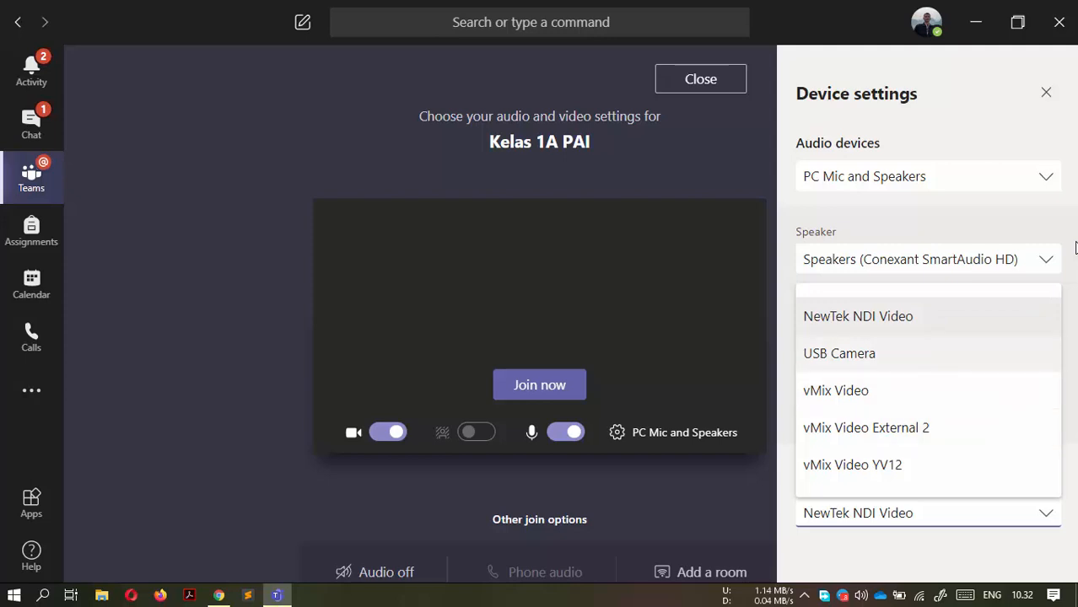
click(839, 354)
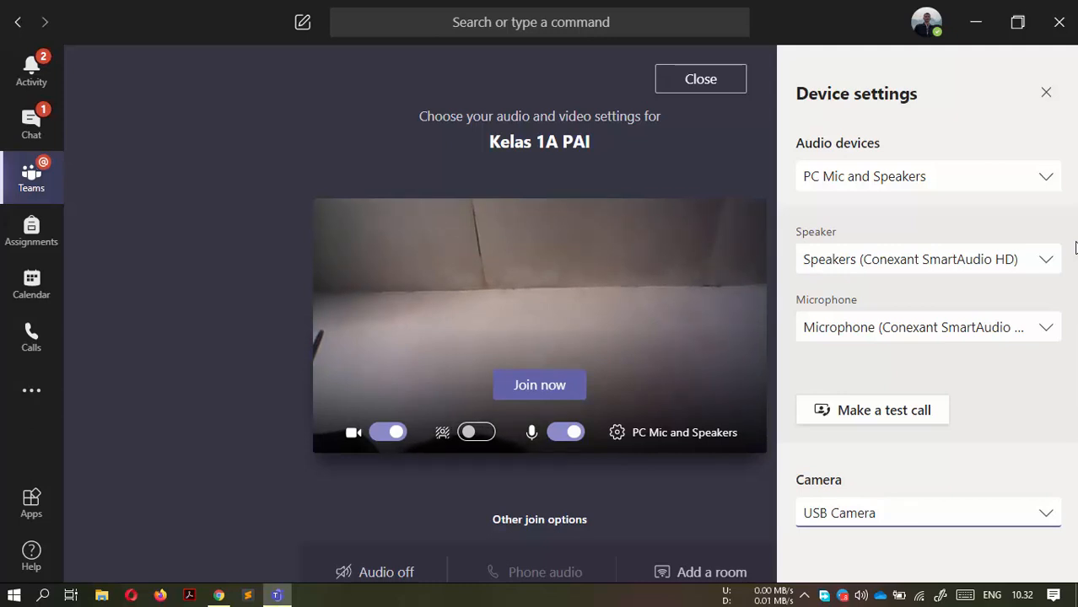
Step: Check the available microphones in the device settings and join the Kelas 1A PAI meeting
key(shift+Tab)
key(shift+Tab)
key(Return)
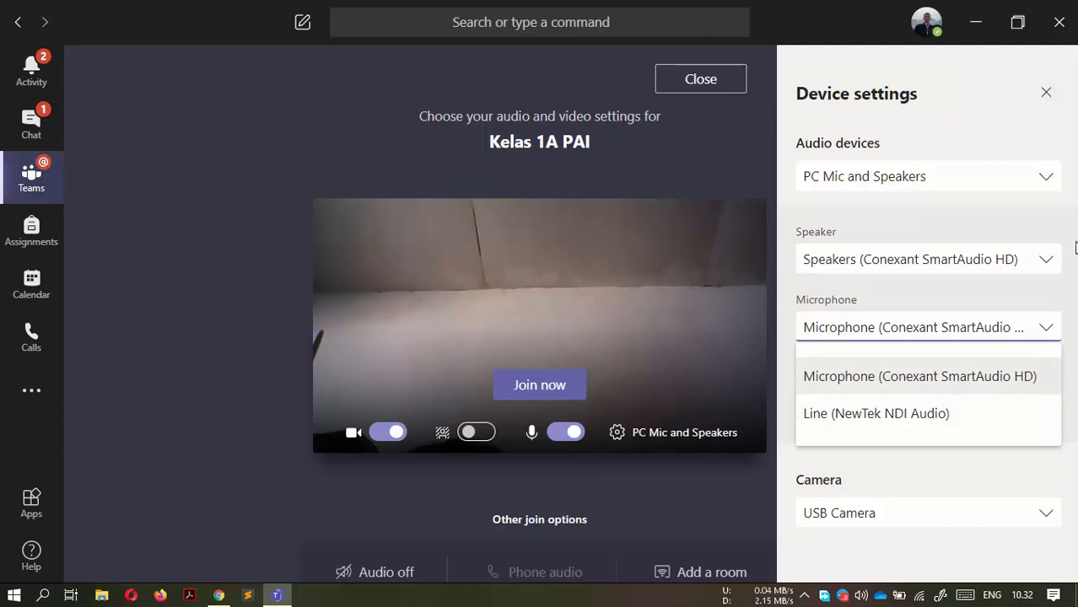
click(1076, 247)
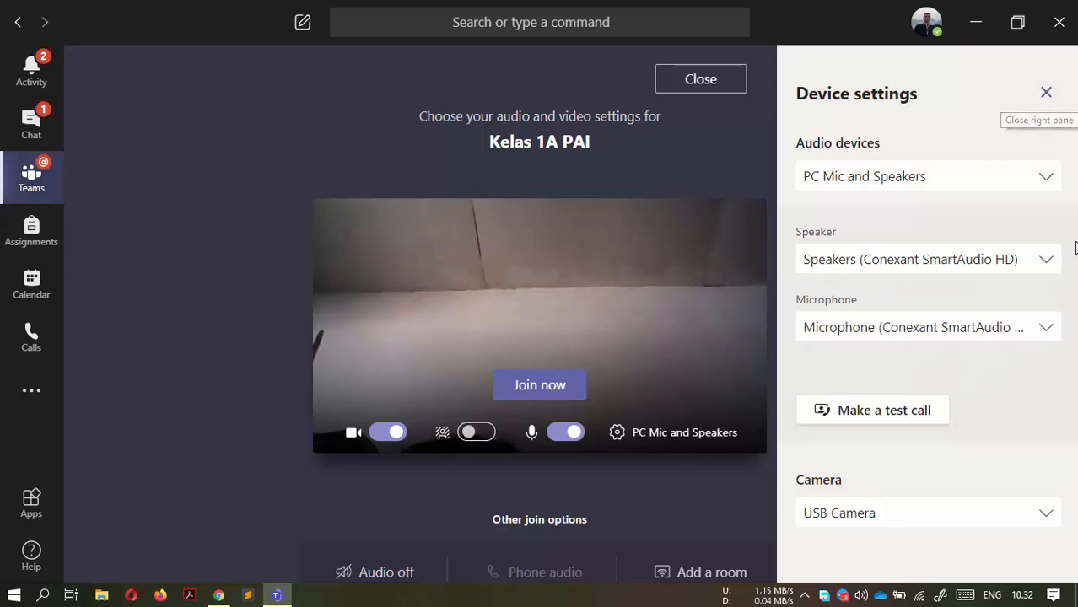
click(1046, 92)
click(540, 384)
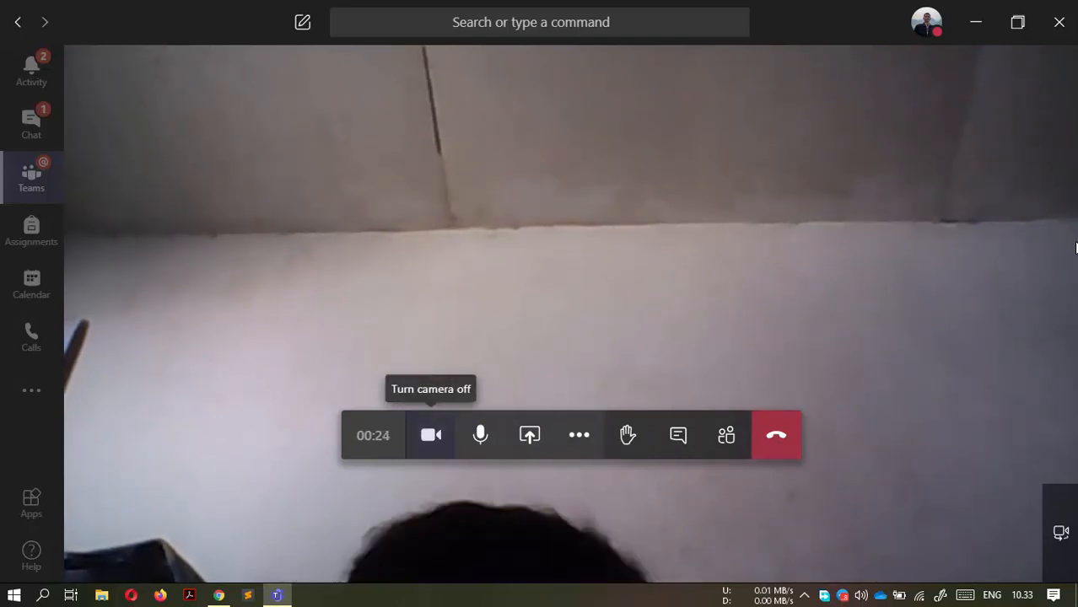
Step: Turn the camera off and on again, and mute and unmute the microphone
click(431, 435)
click(431, 435)
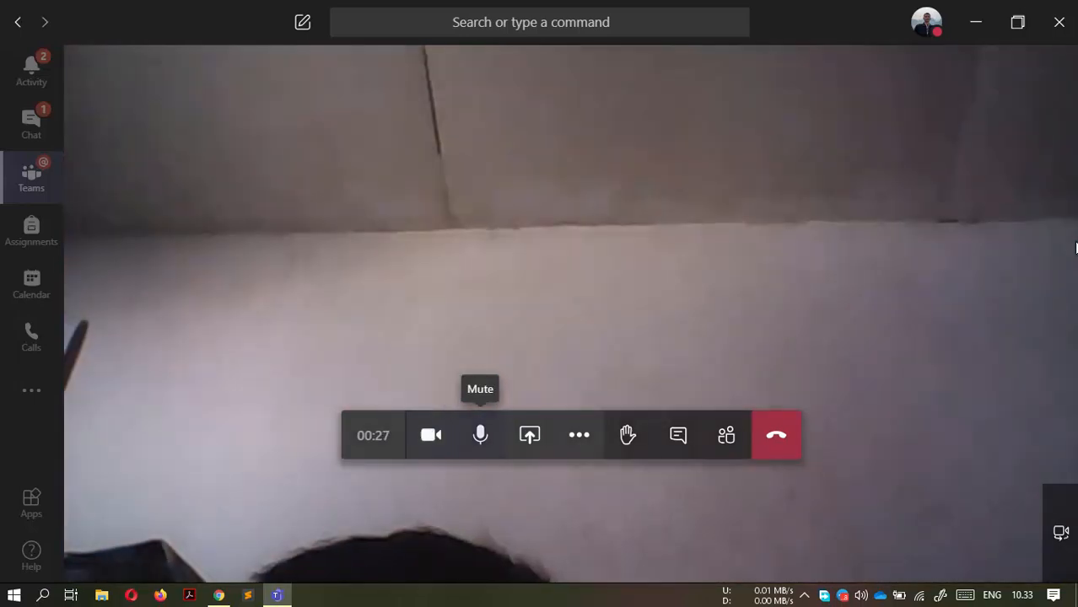
click(480, 436)
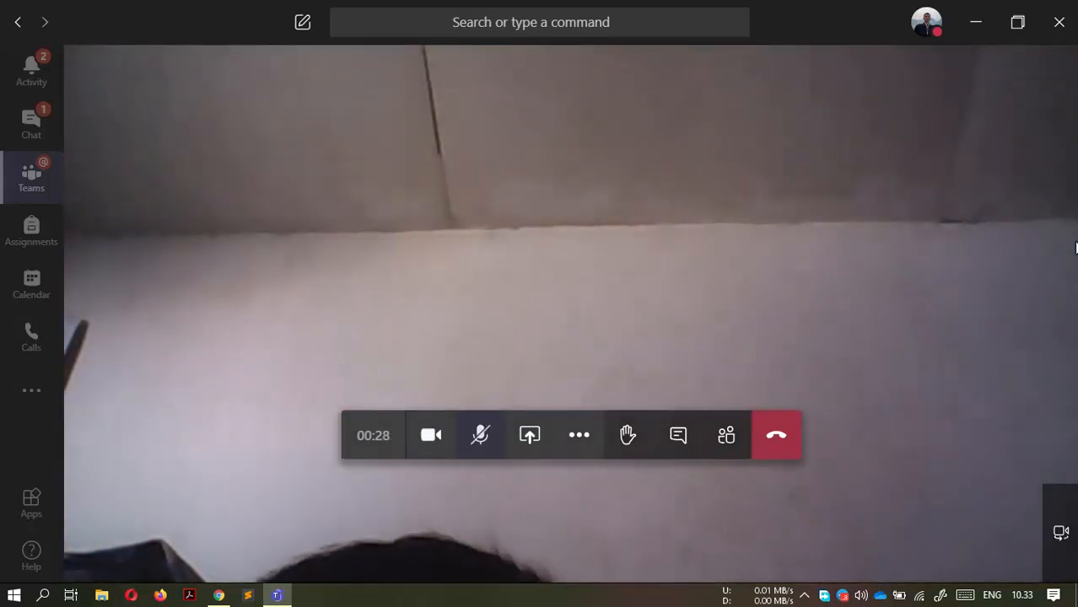
click(480, 436)
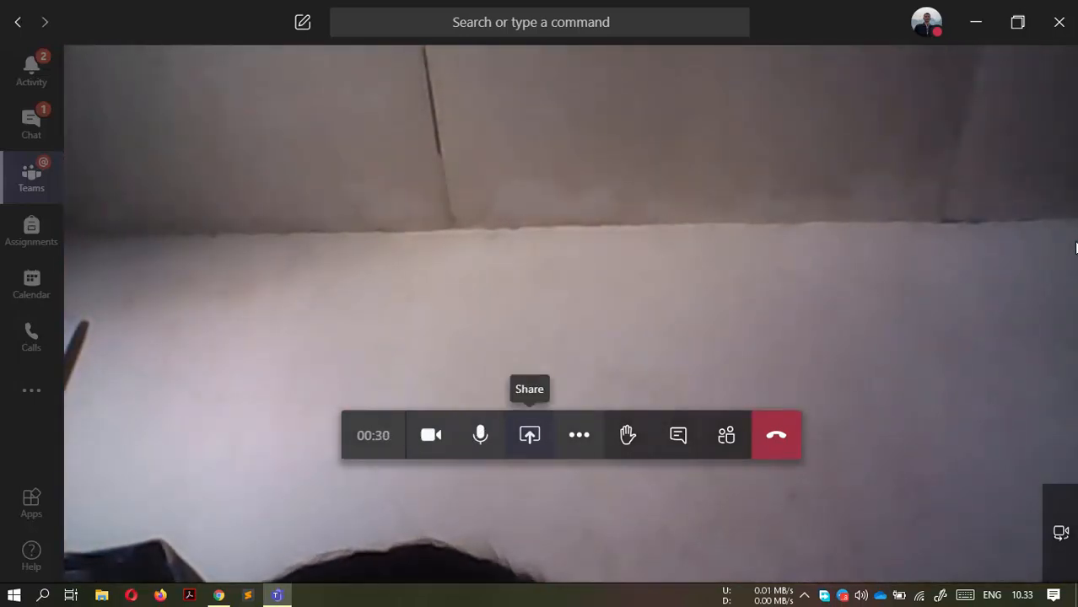
Step: Look at the screen-sharing options and start recording the meeting
click(530, 435)
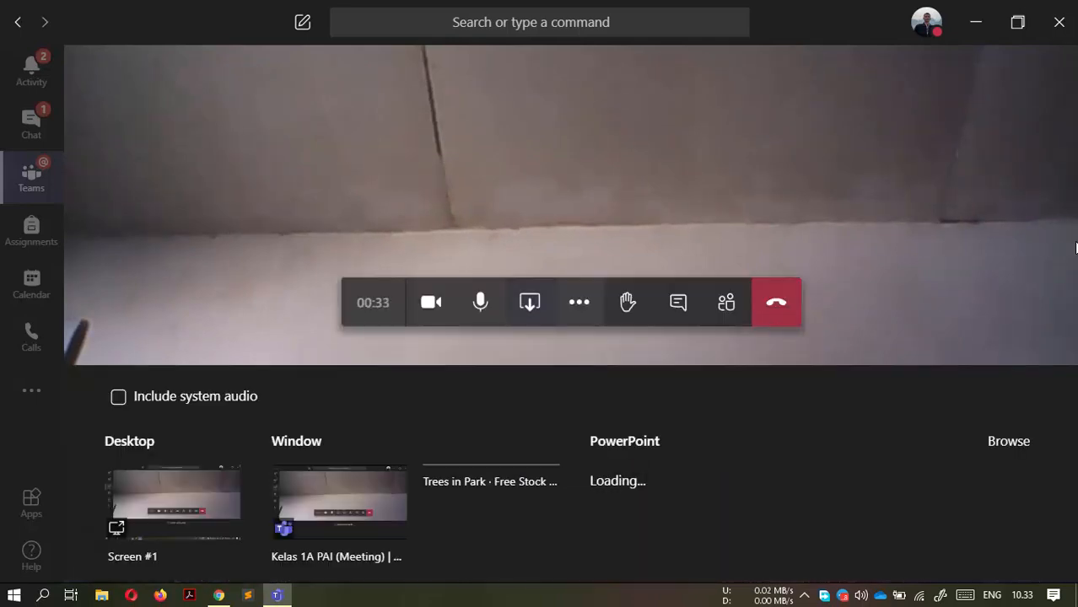
click(530, 302)
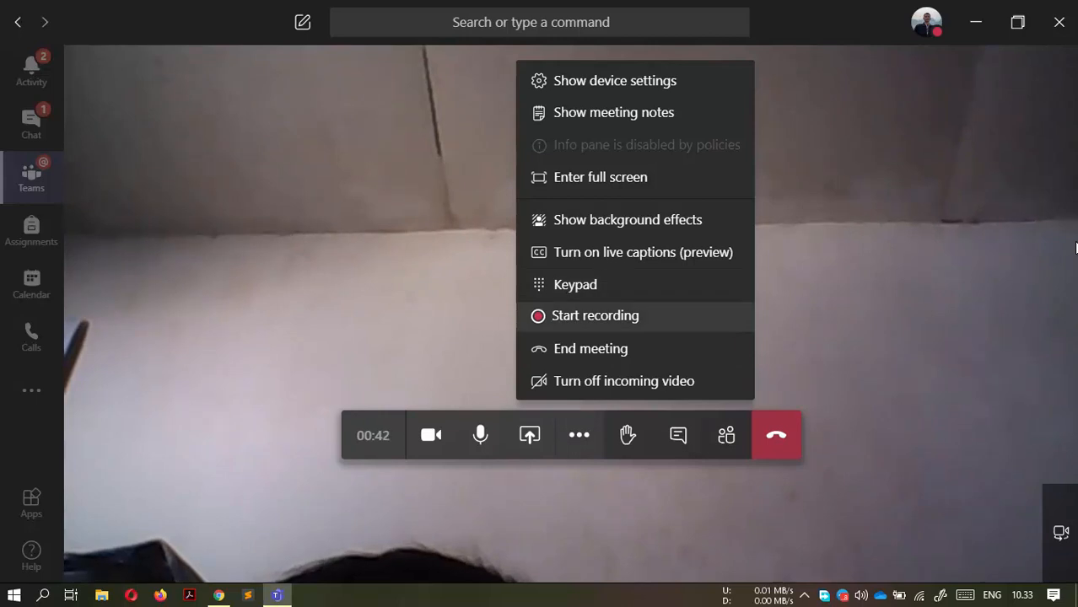
key(Return)
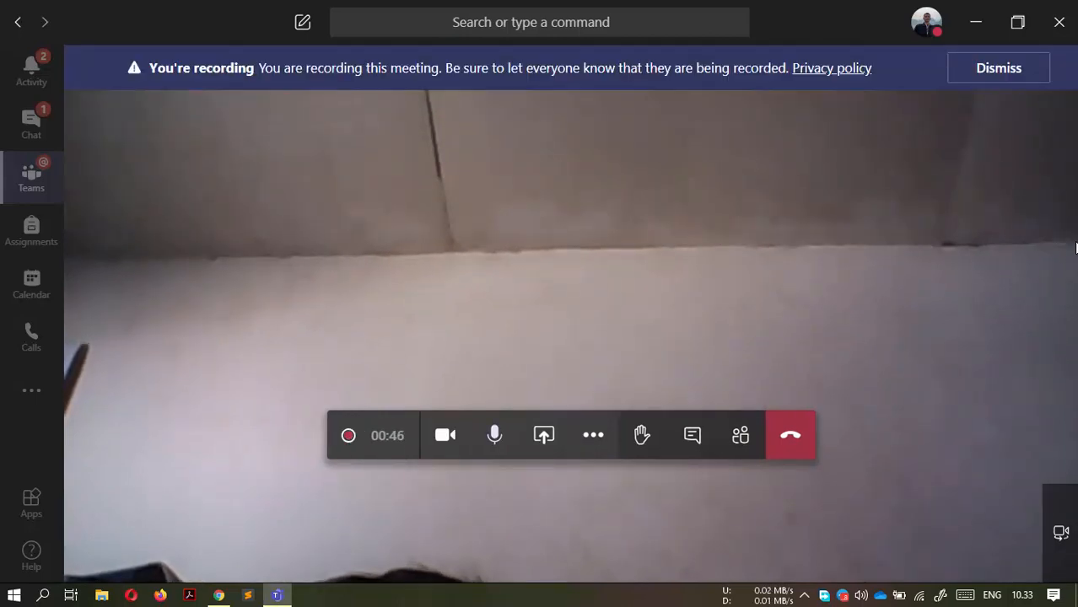
Step: Look through the extra meeting options, from device settings and background effects to stopping the recording and ending the meeting
key(Return)
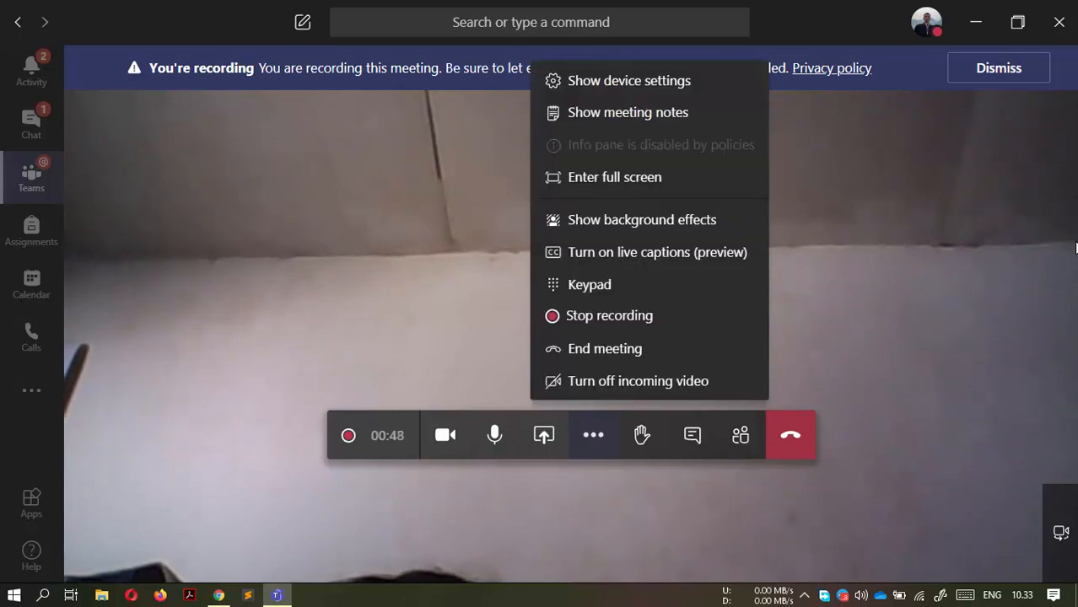
key(Up)
key(Up)
key(Up)
key(Up)
key(Up)
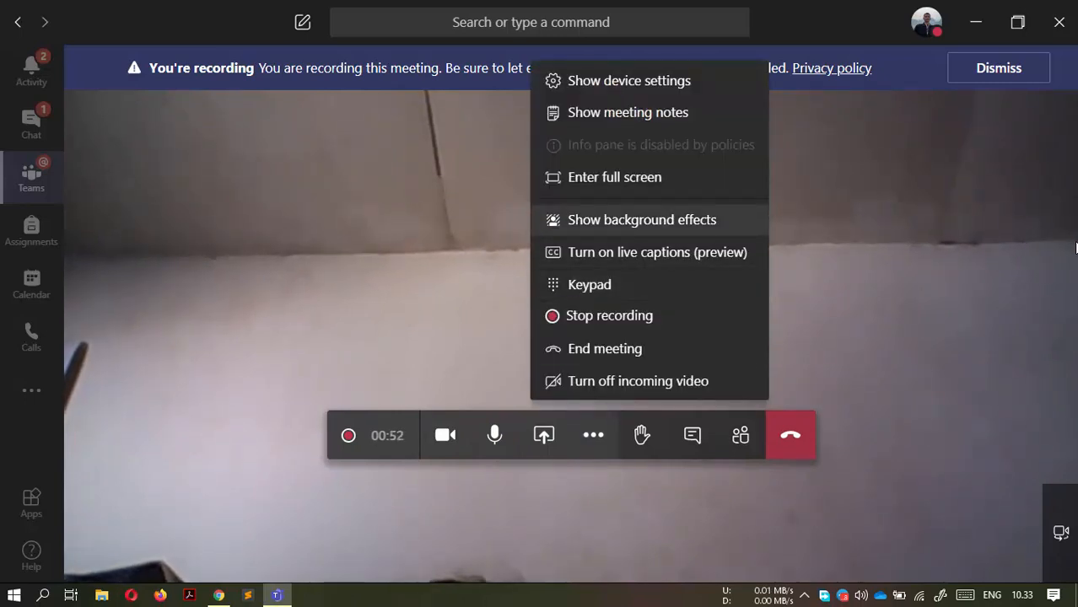
key(Down)
key(Down)
key(Down)
key(Down)
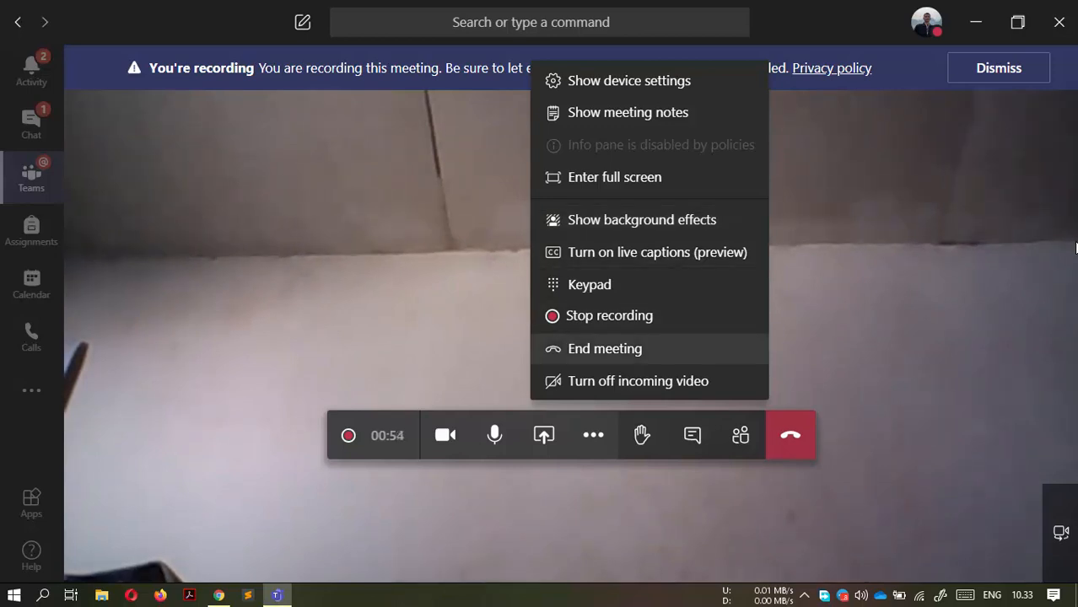
key(Down)
Step: Show the meeting's participant list, ask the last suggested student to join, and close the list
key(Tab)
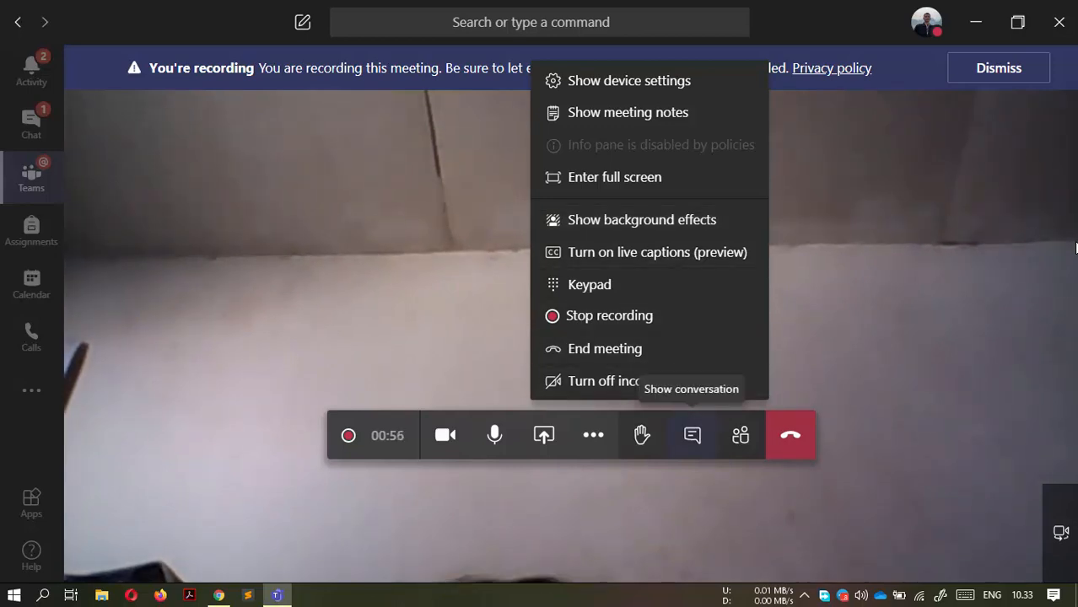
key(Tab)
key(Return)
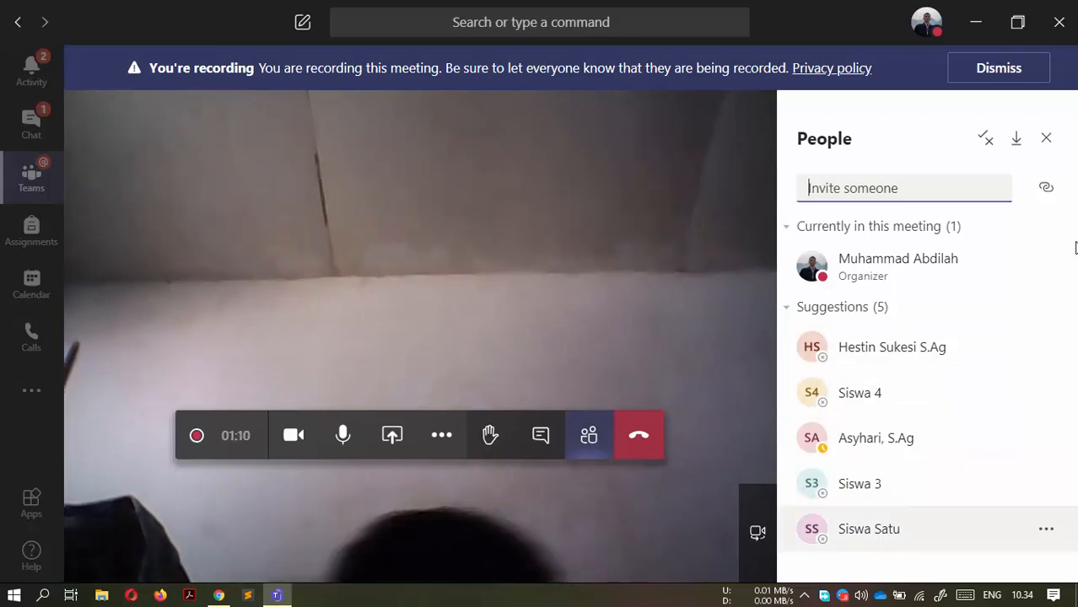
click(1046, 528)
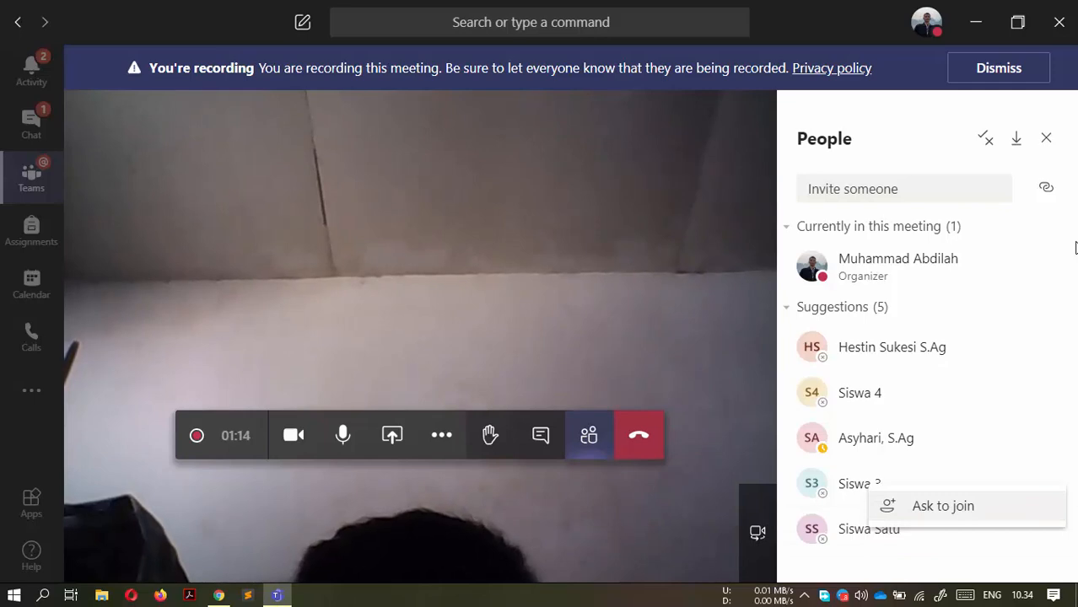
click(943, 506)
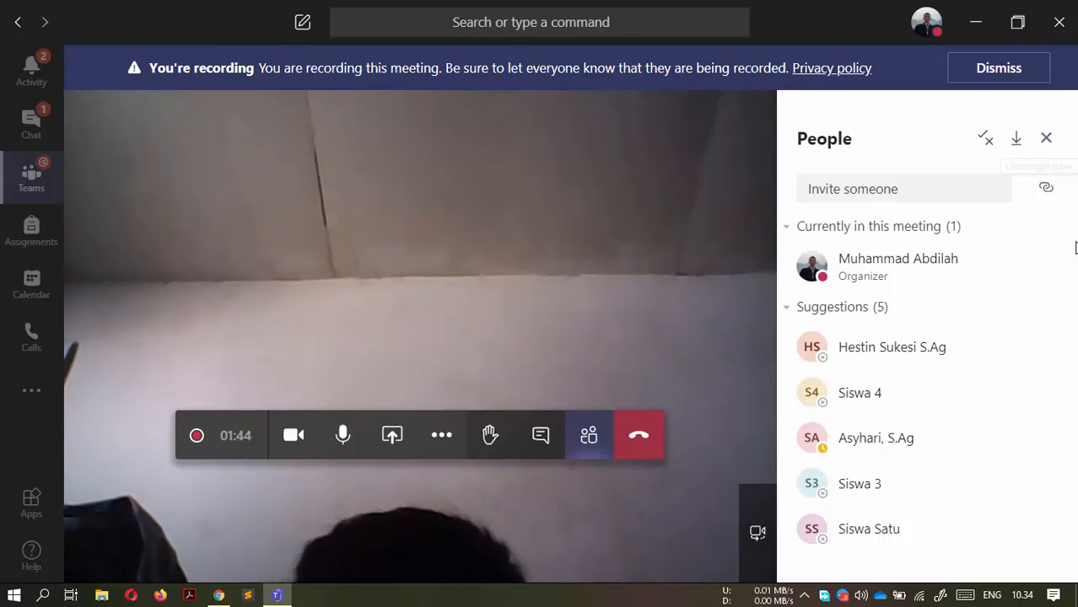
click(1046, 138)
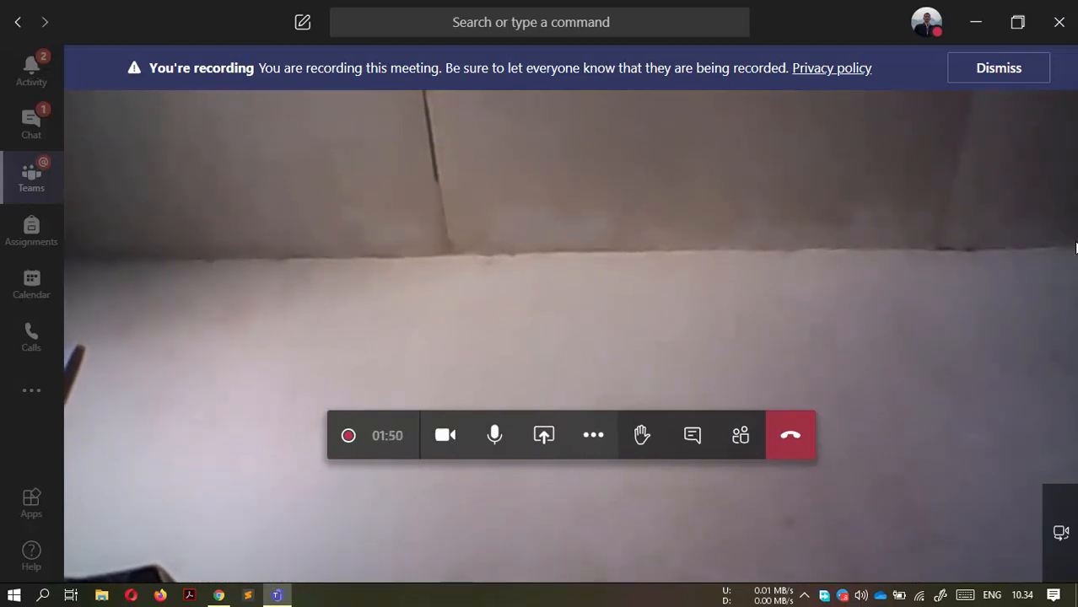
Step: Dismiss the recording notice and post "siapa belum paham" in the meeting chat
click(999, 69)
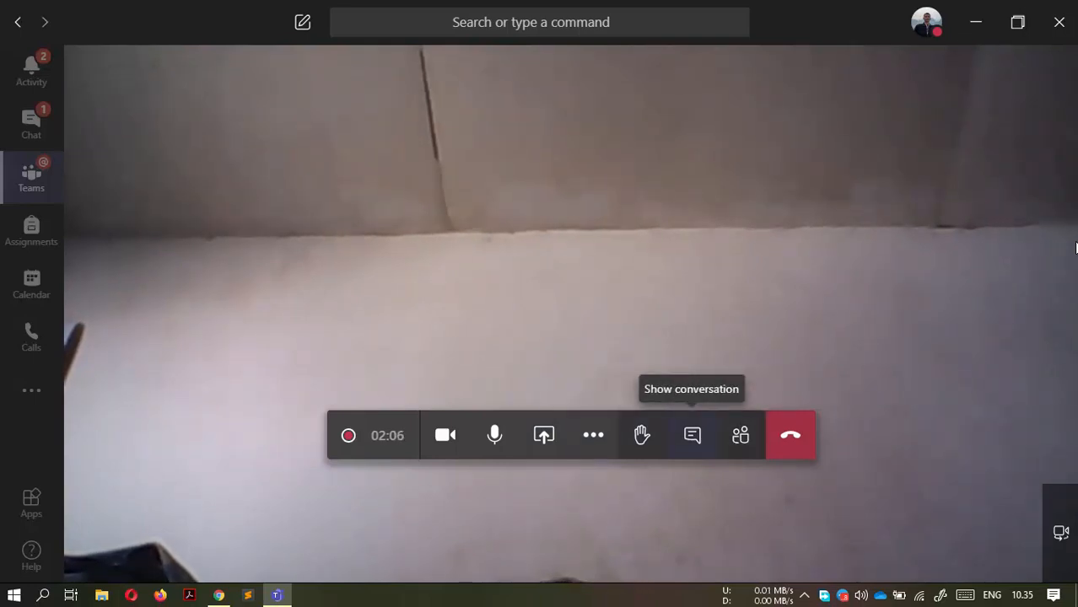
click(692, 435)
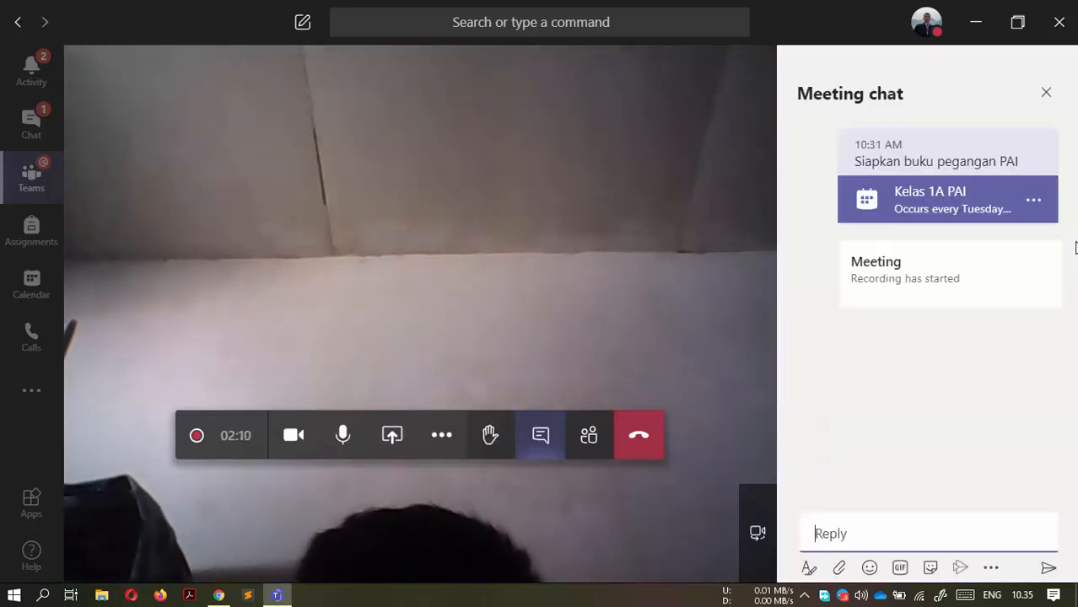
text(s)
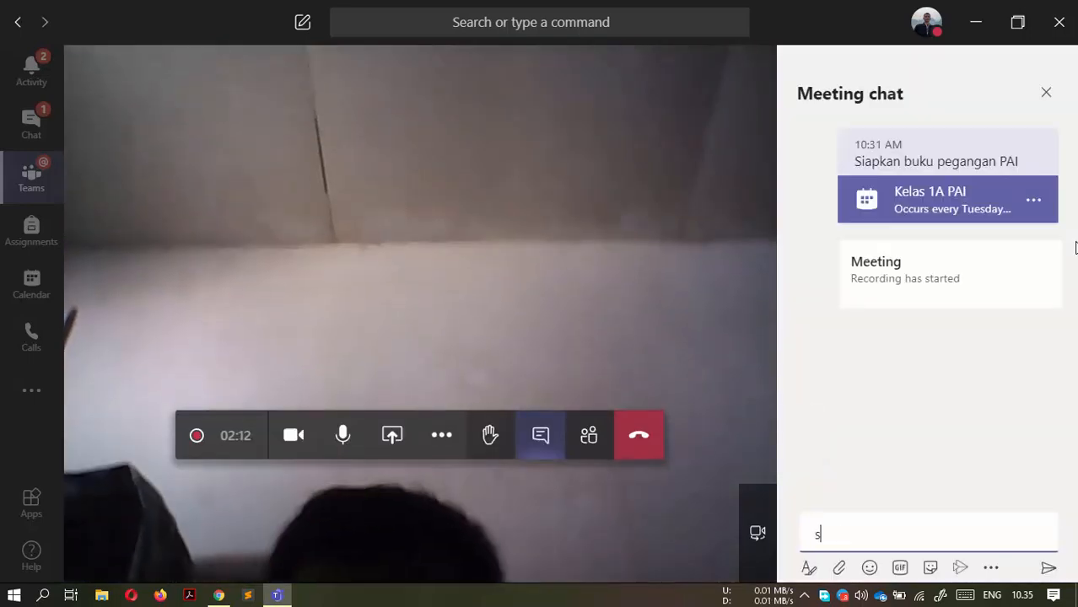
text(iapa belum paham)
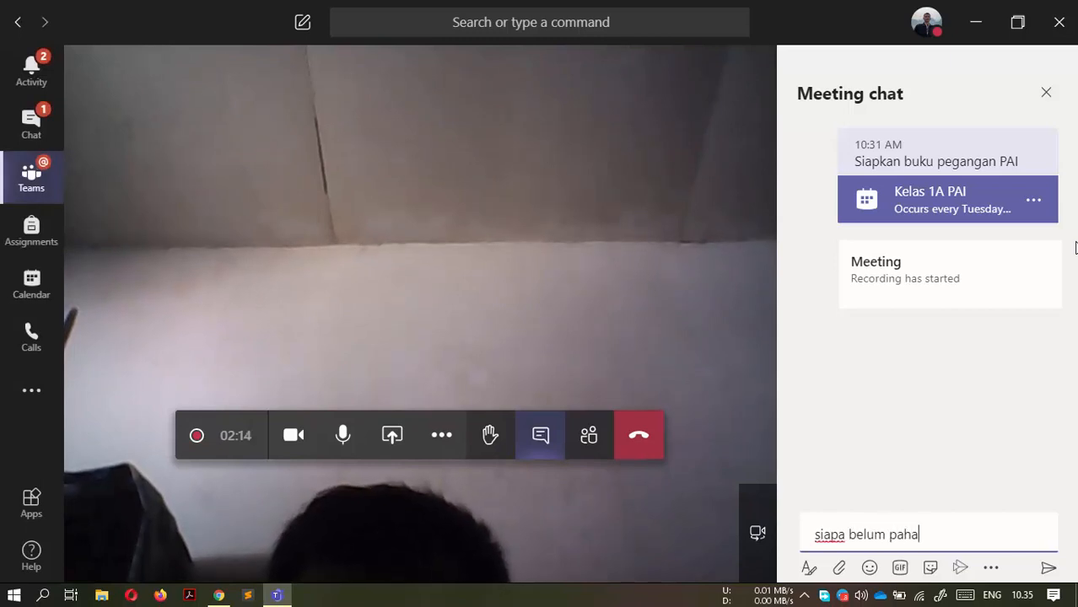
key(Return)
Step: Post "silakan ditanyakan" as a second message in the meeting chat
text(silakan idtany)
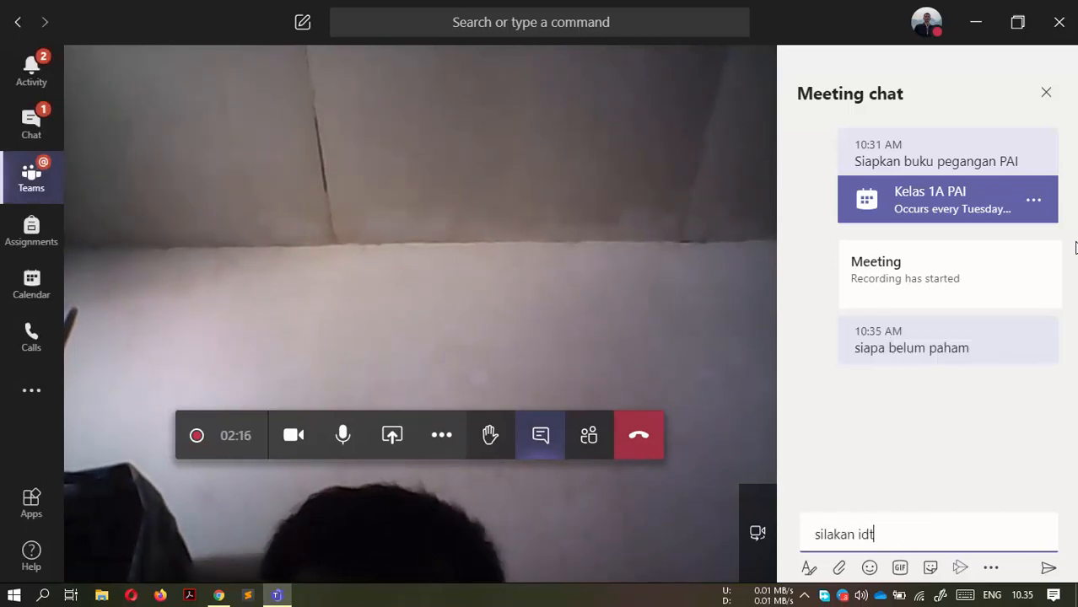
key(BackSpace)
key(BackSpace)
key(BackSpace)
key(BackSpace)
key(BackSpace)
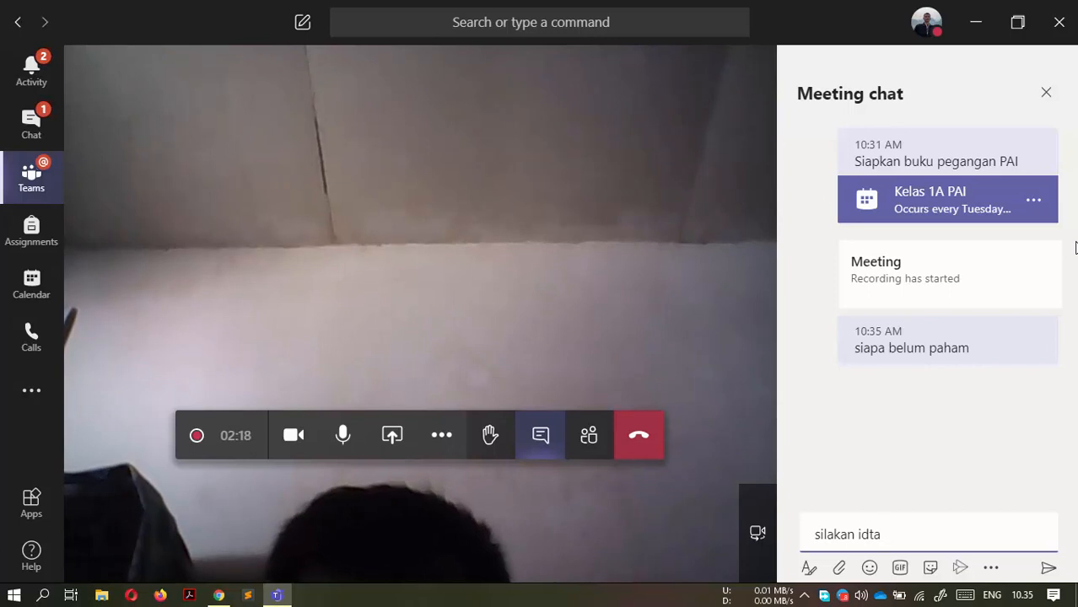
text(ditanyakan)
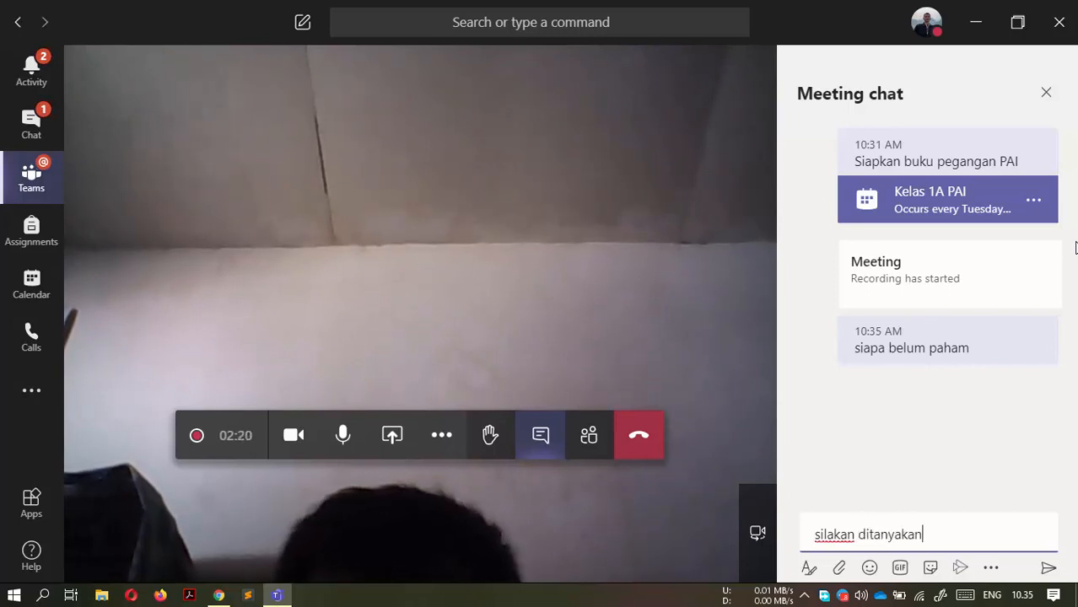
key(Return)
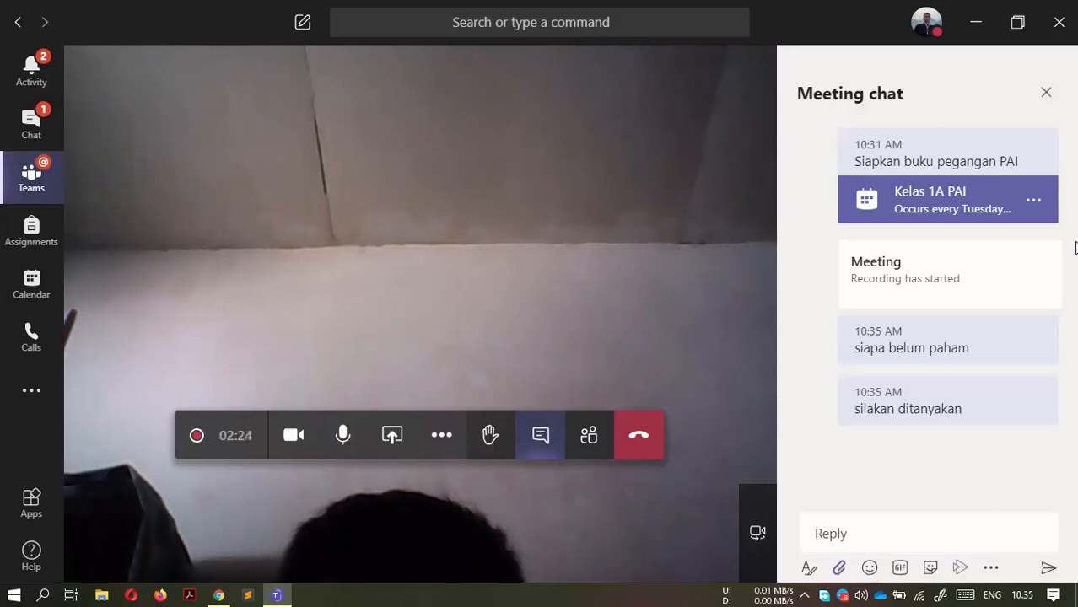
Step: Browse the team channel files for a chat attachment and highlight the "02 Menperin" document in the PAI channel's Shalat folder
click(840, 568)
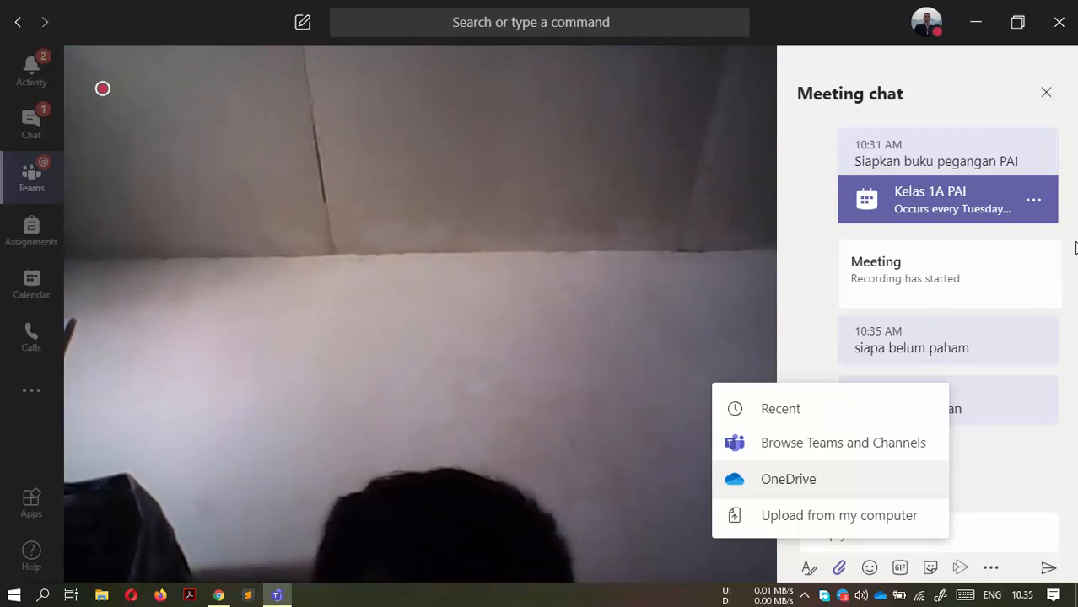
key(Up)
key(Down)
key(Up)
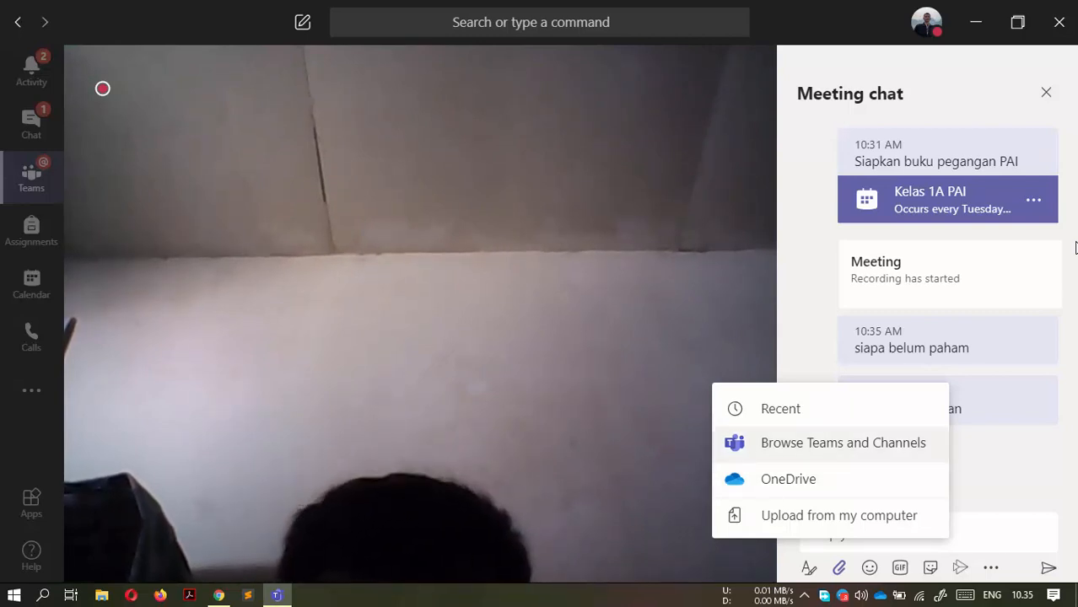
key(Return)
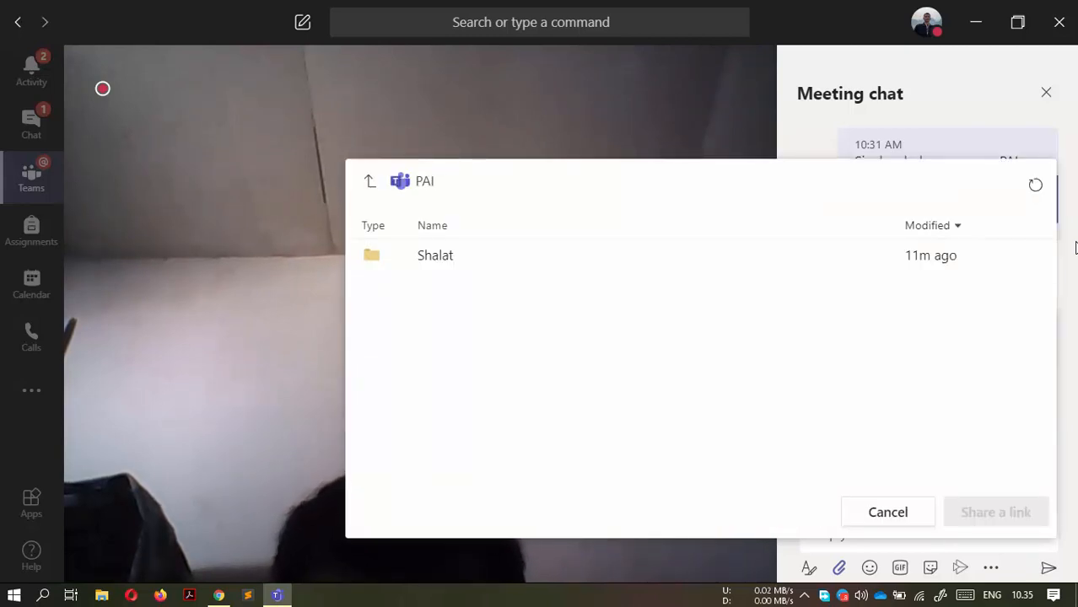
key(Down)
key(Return)
key(Down)
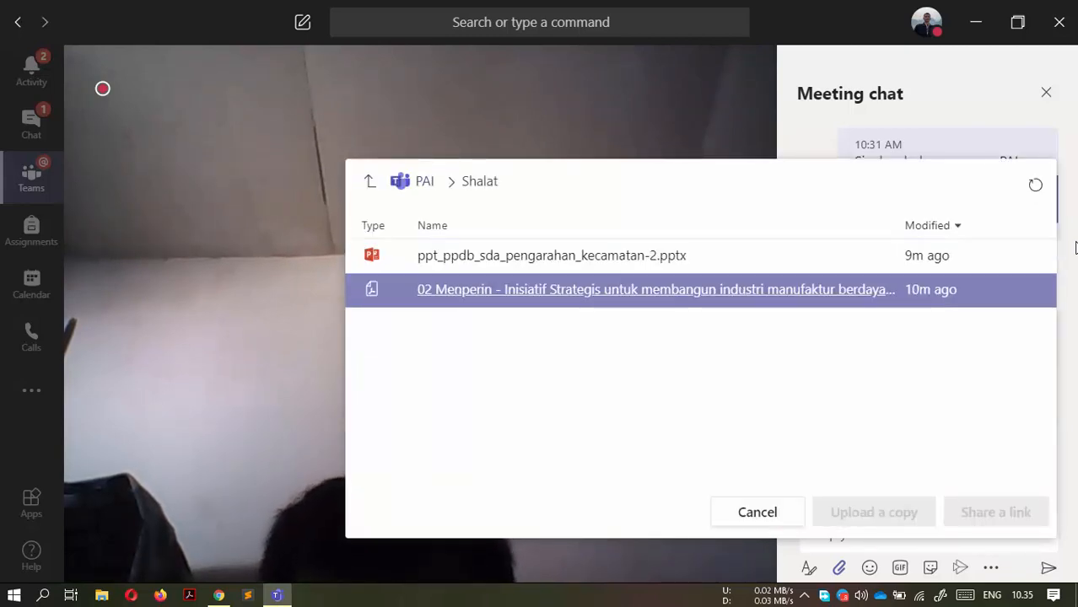
Step: Attach ppt_ppdb_sda_pengarahan_kecamatan-2.pptx from the Shalat folder to the meeting chat reply, and close the chat
key(Up)
key(Return)
key(Tab)
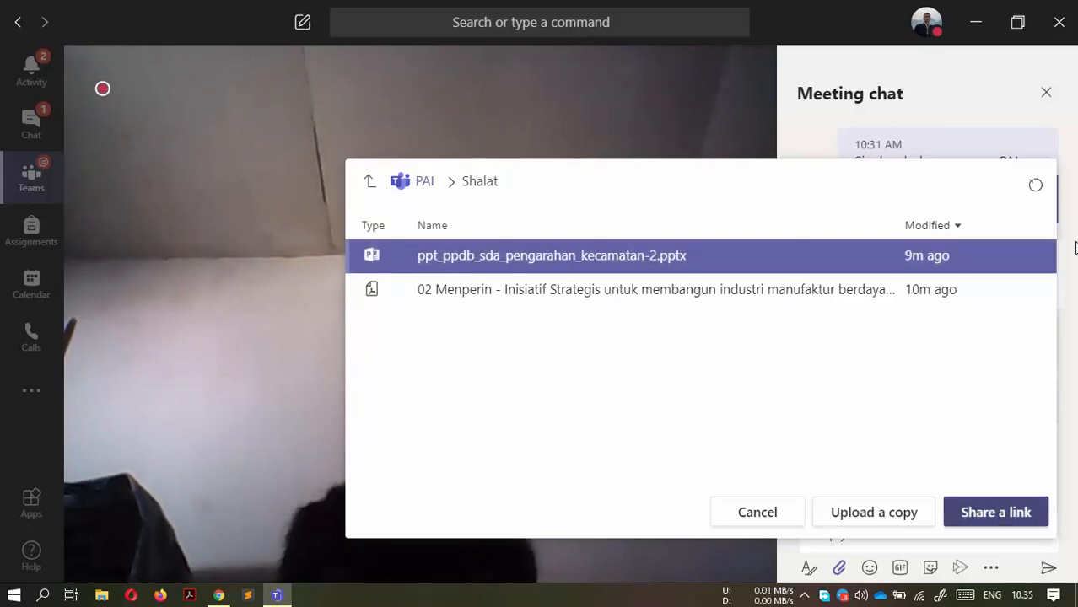
key(Tab)
key(Return)
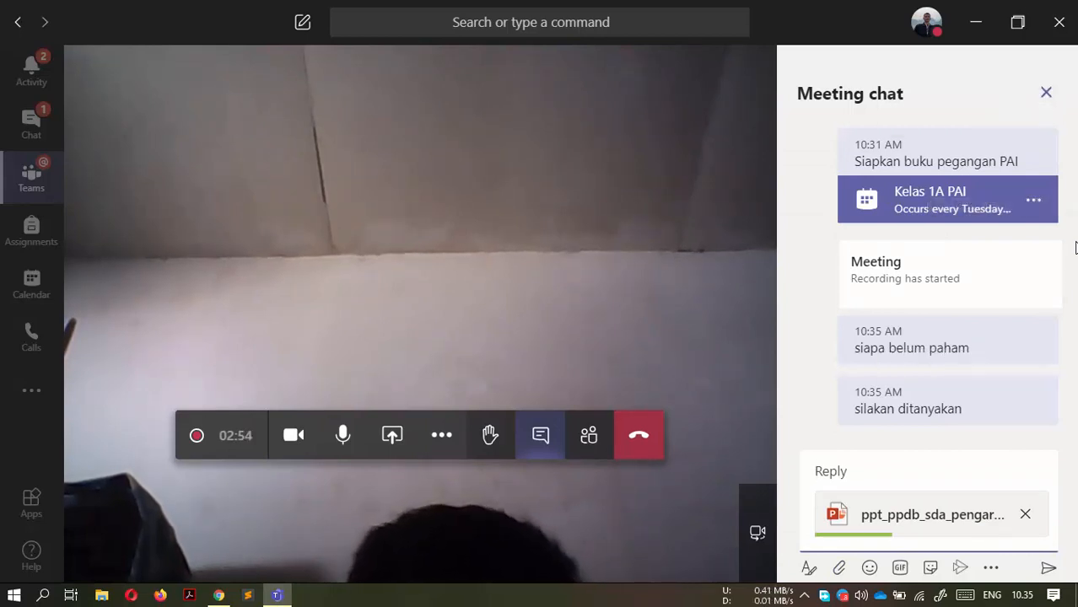
click(1046, 93)
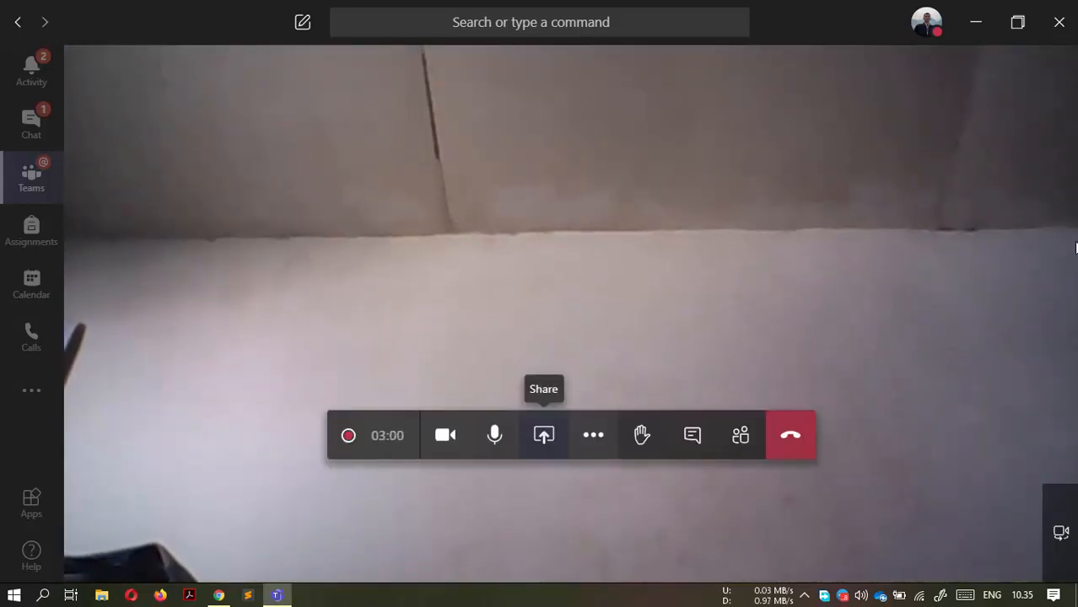
Step: Share the Screen #1 desktop with system audio in the meeting, briefly muting and unmuting the microphone beforehand
click(544, 436)
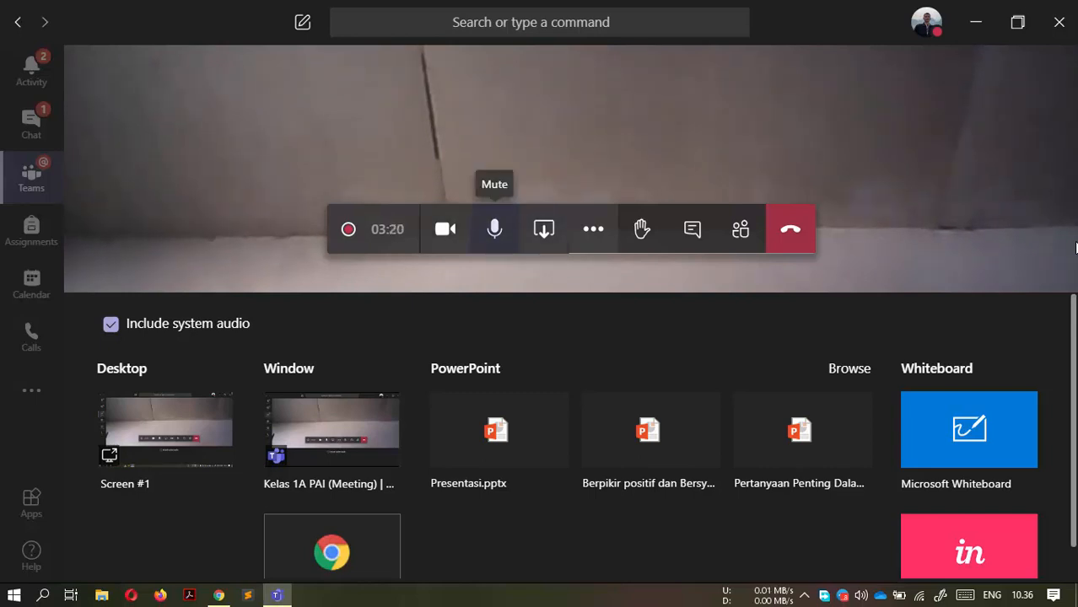
key(ctrl+shift+m)
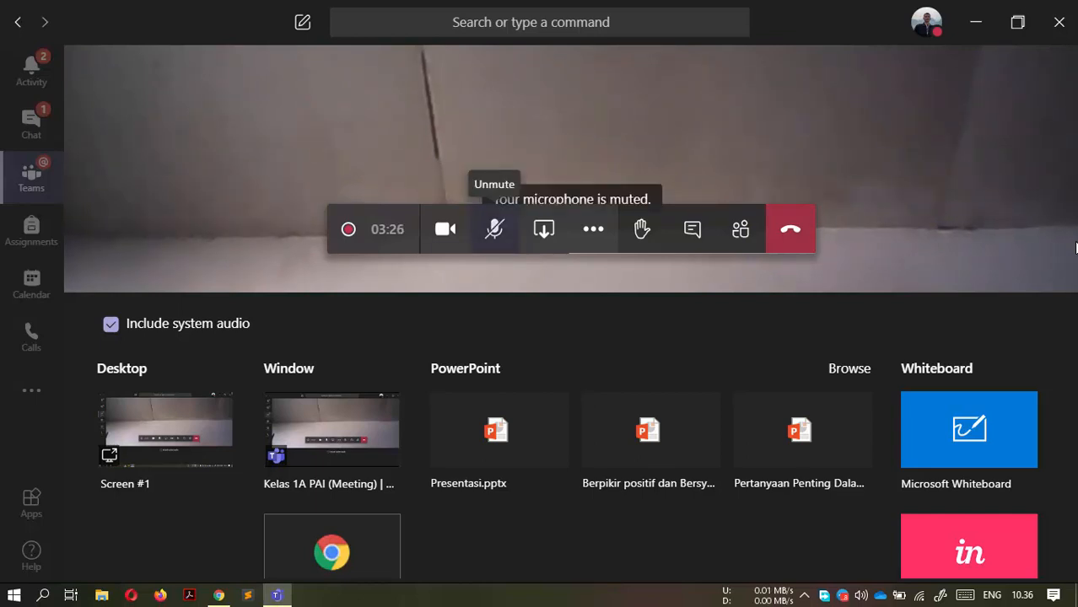
key(ctrl+shift+m)
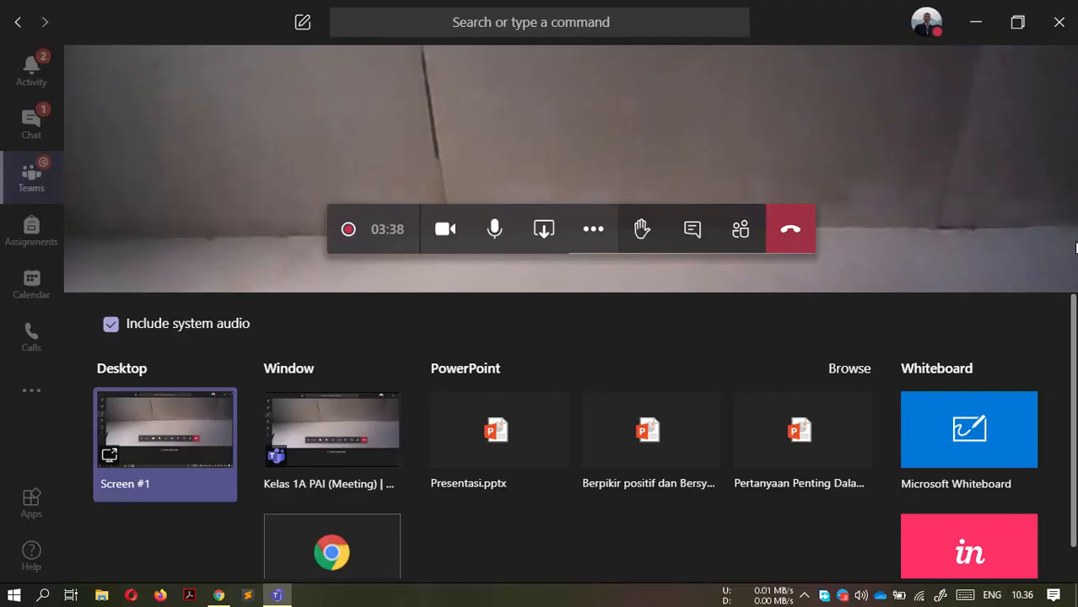
click(165, 445)
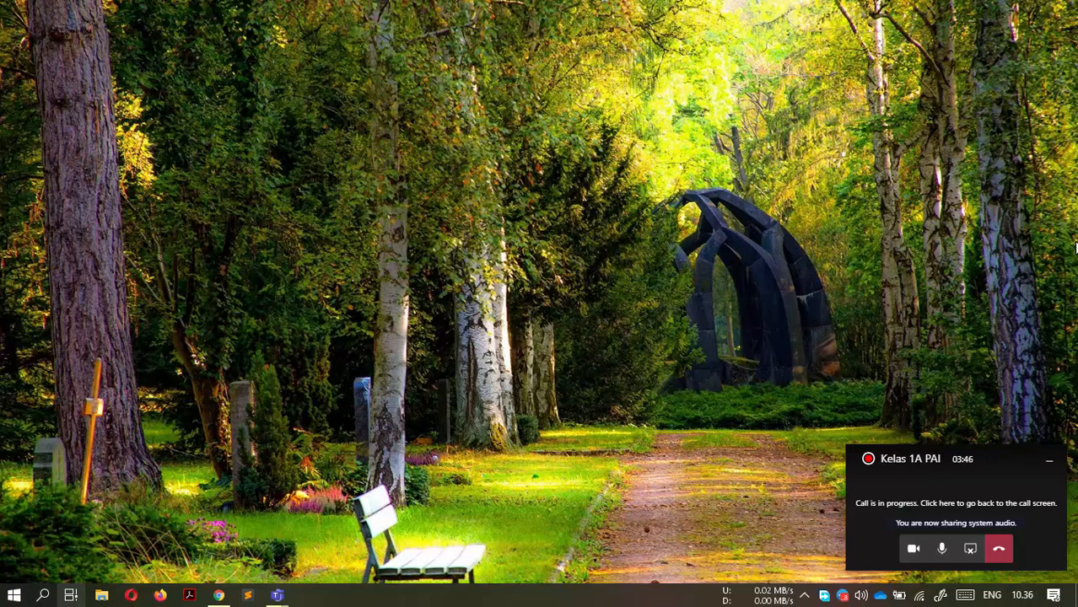
Step: Search Windows for "power" and open the recent PowerPoint presentation MAKING INDONESIA 4.0
key(super)
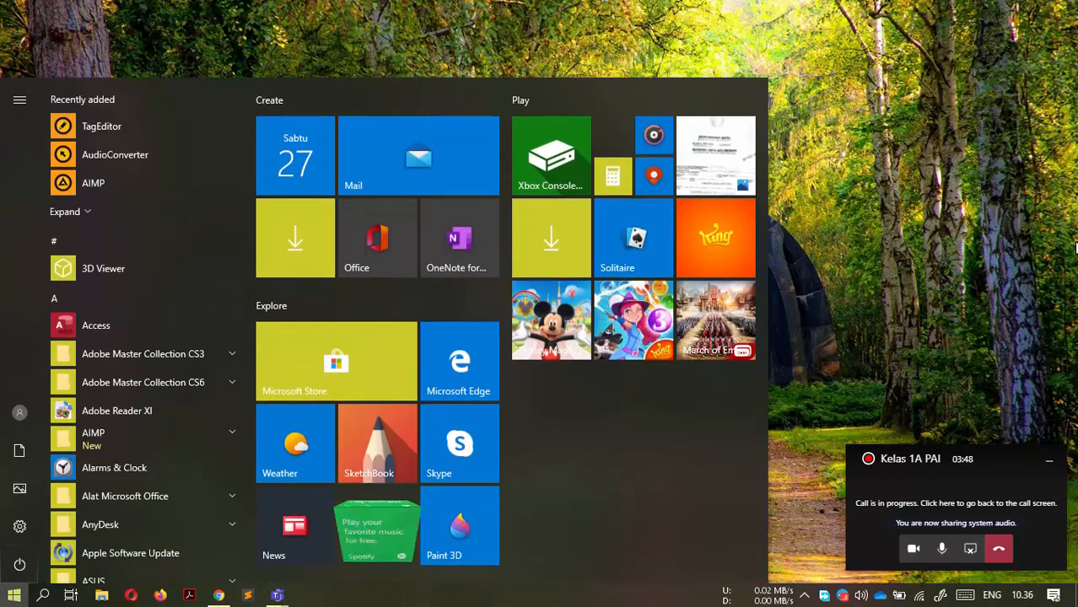
text(power)
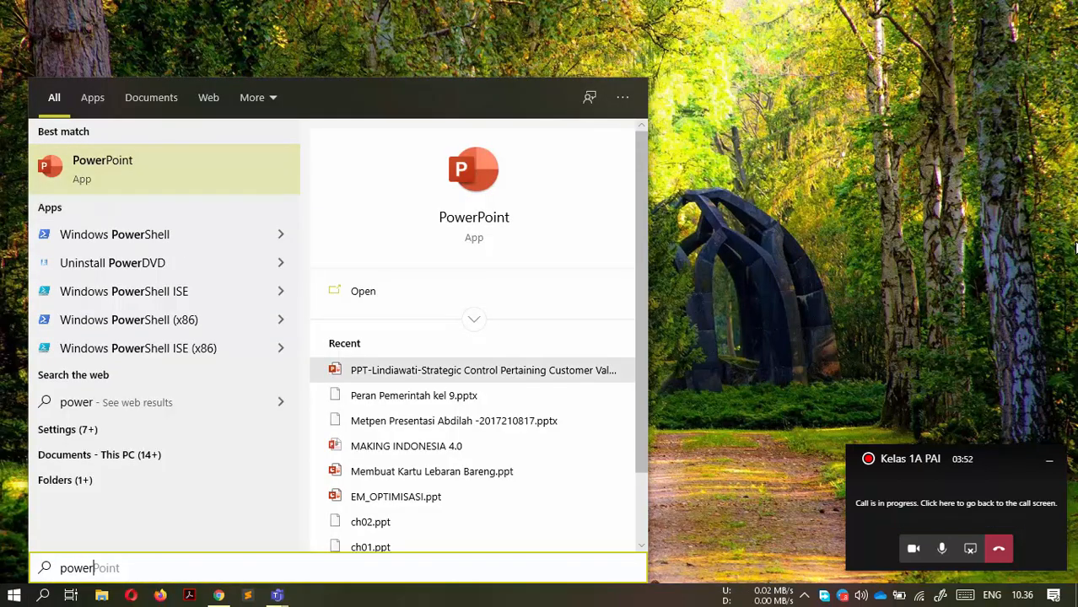
click(406, 446)
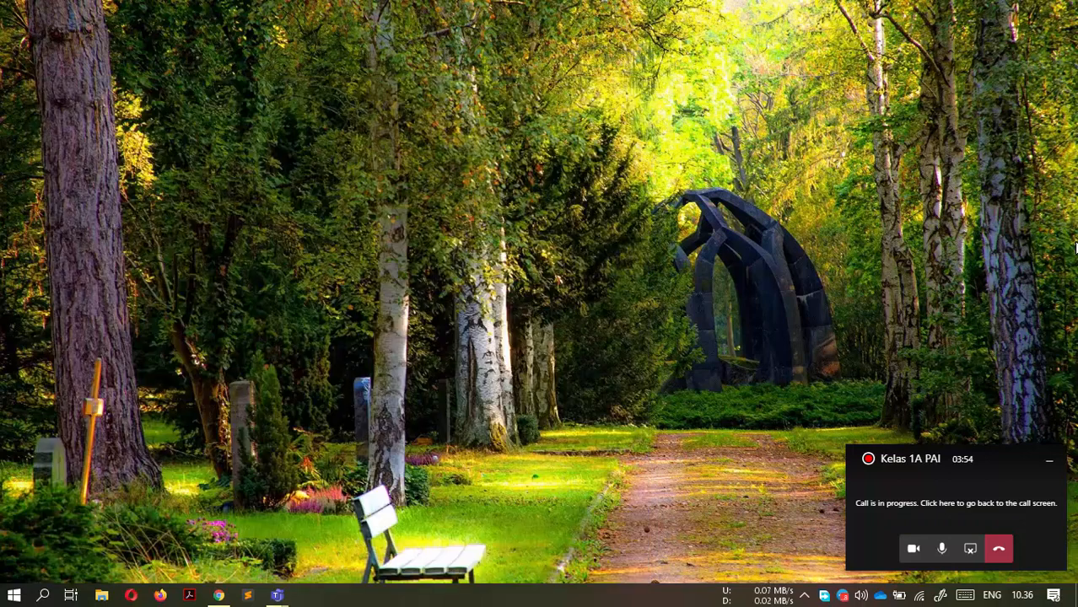
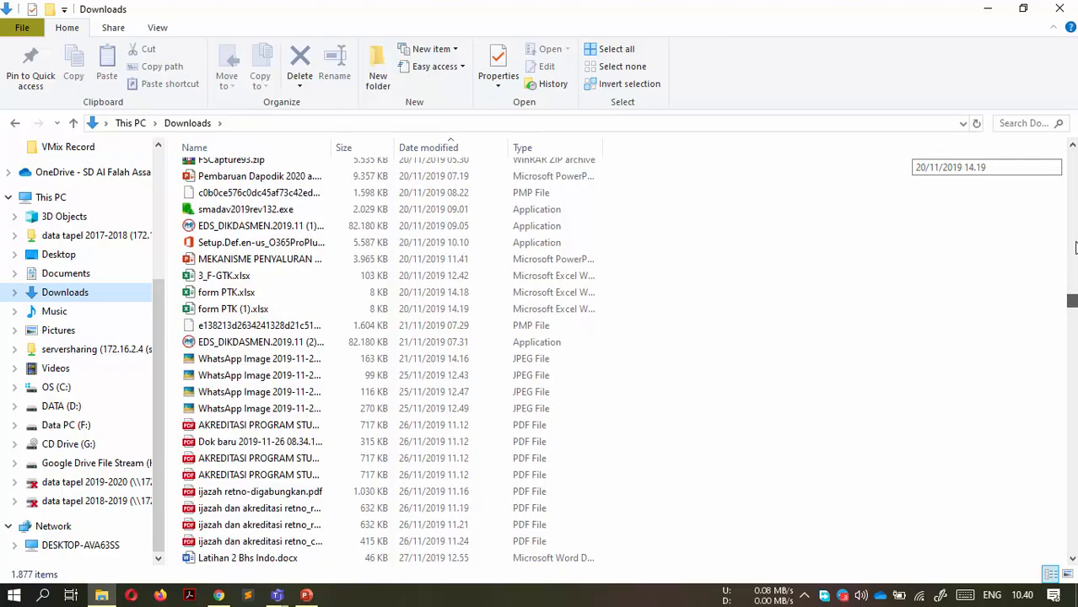
Step: Sort the Downloads folder by file type and choose the Gold background video HD file among the MP4 videos
drag(1072, 323, 1072, 306)
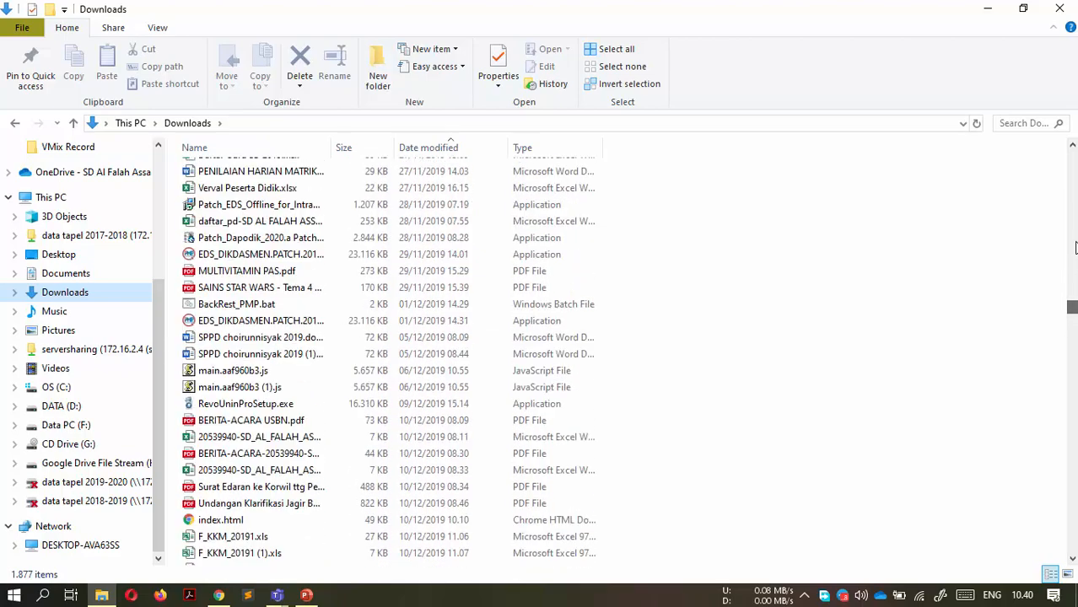
click(554, 148)
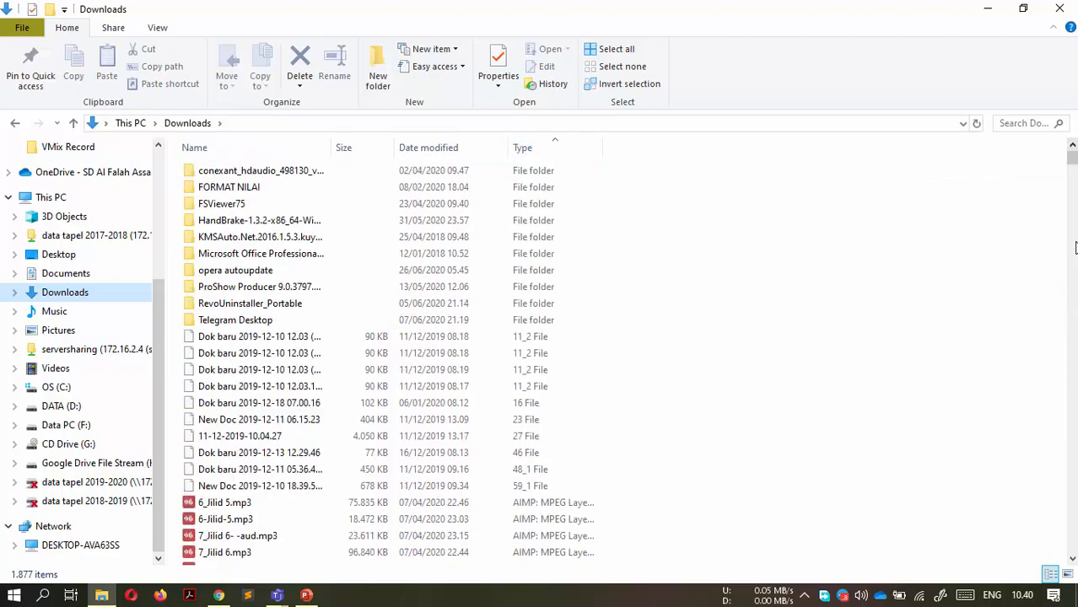
drag(1075, 247, 1075, 246)
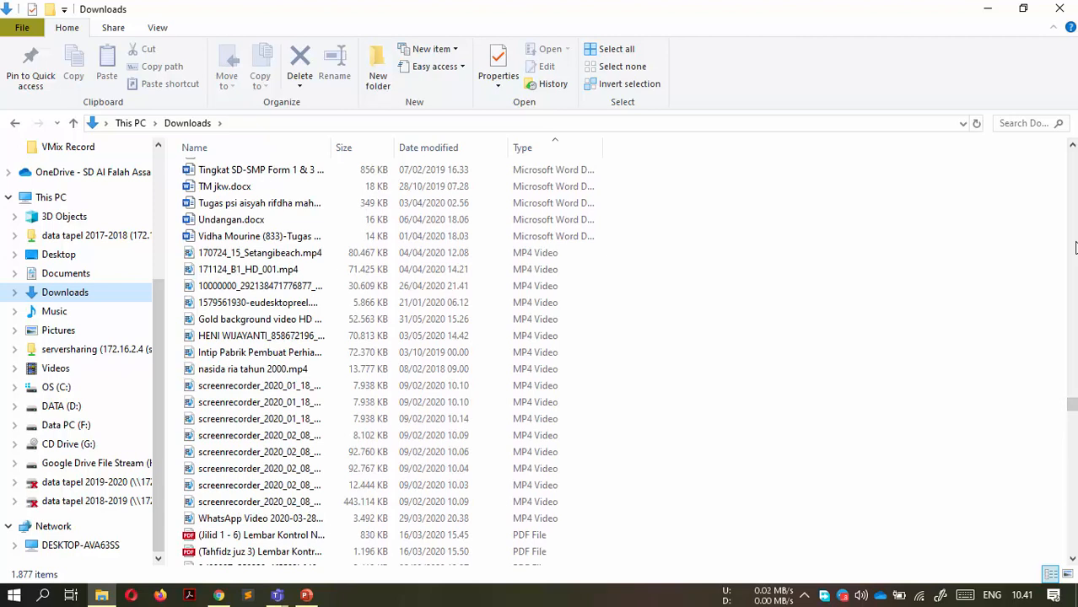
click(260, 320)
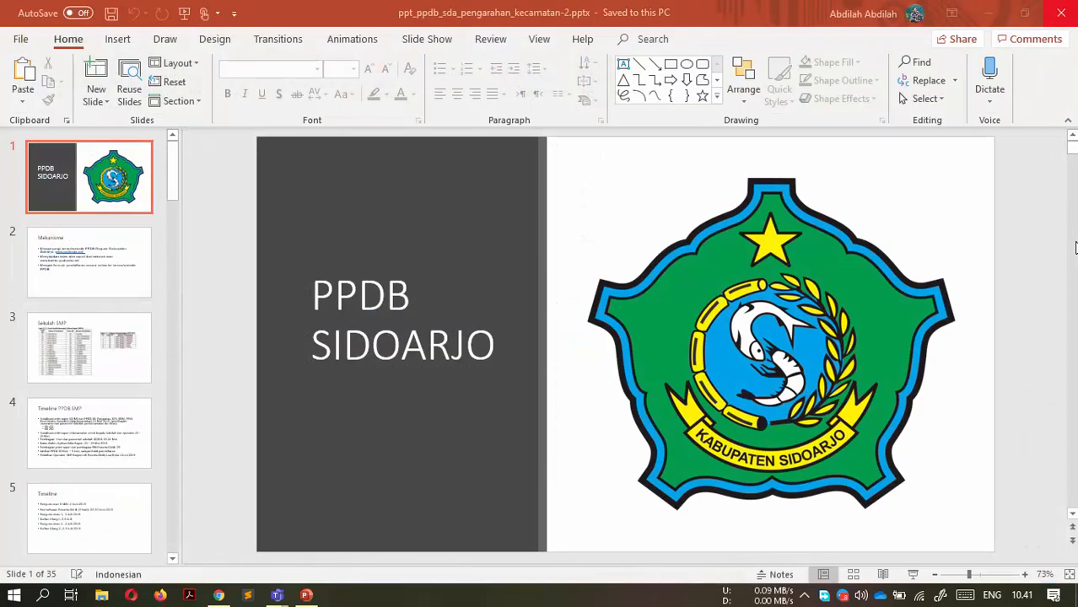
Step: Close the PPDB Sidoarjo presentation and stop sharing the screen in the Kelas 1A PAI meeting
click(1060, 13)
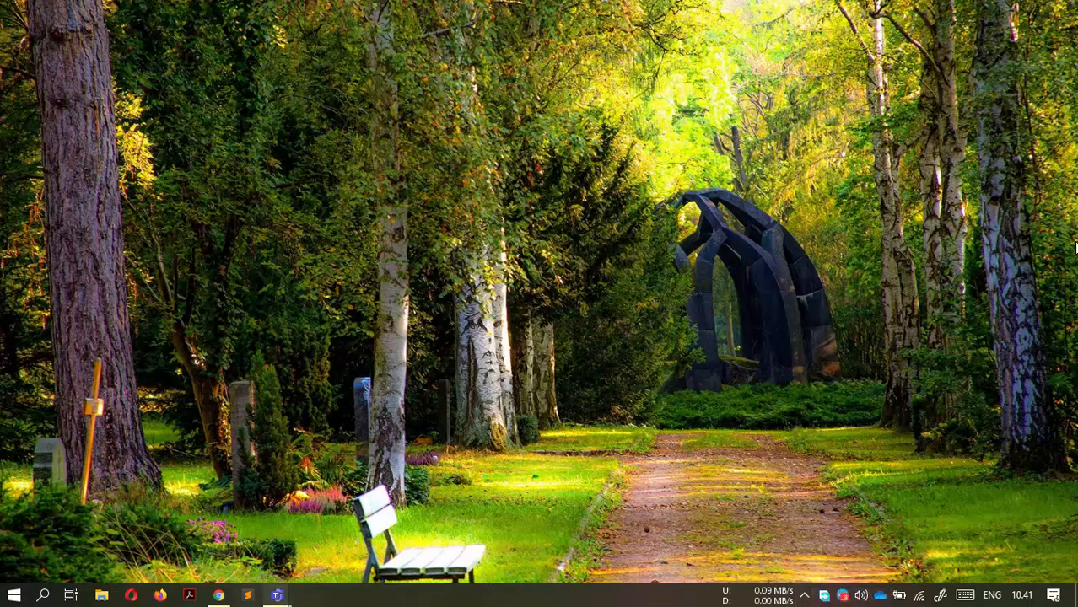
mouse_move(289, 605)
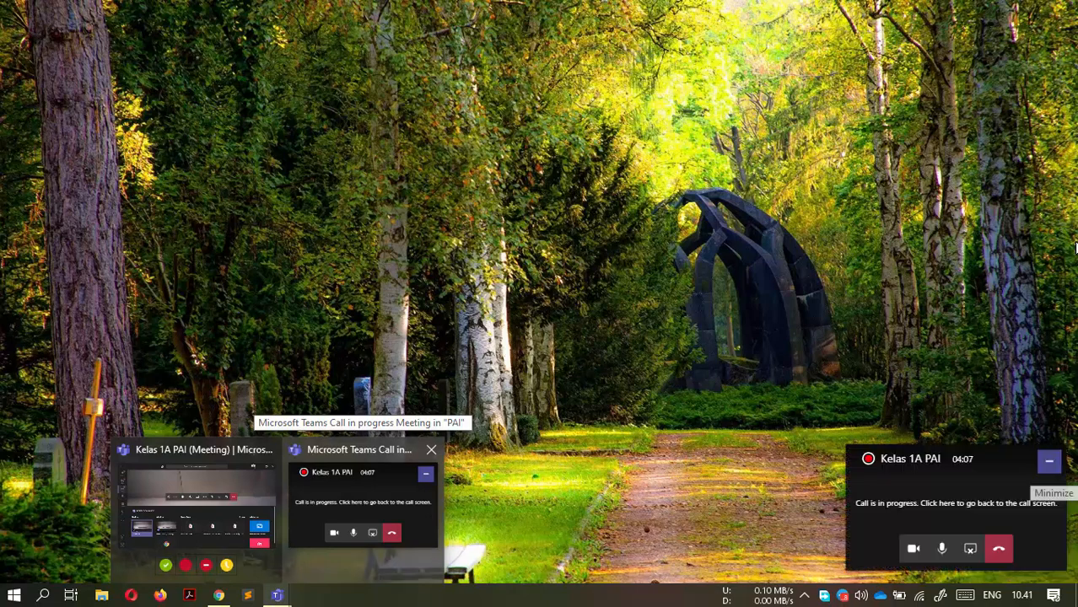
click(363, 504)
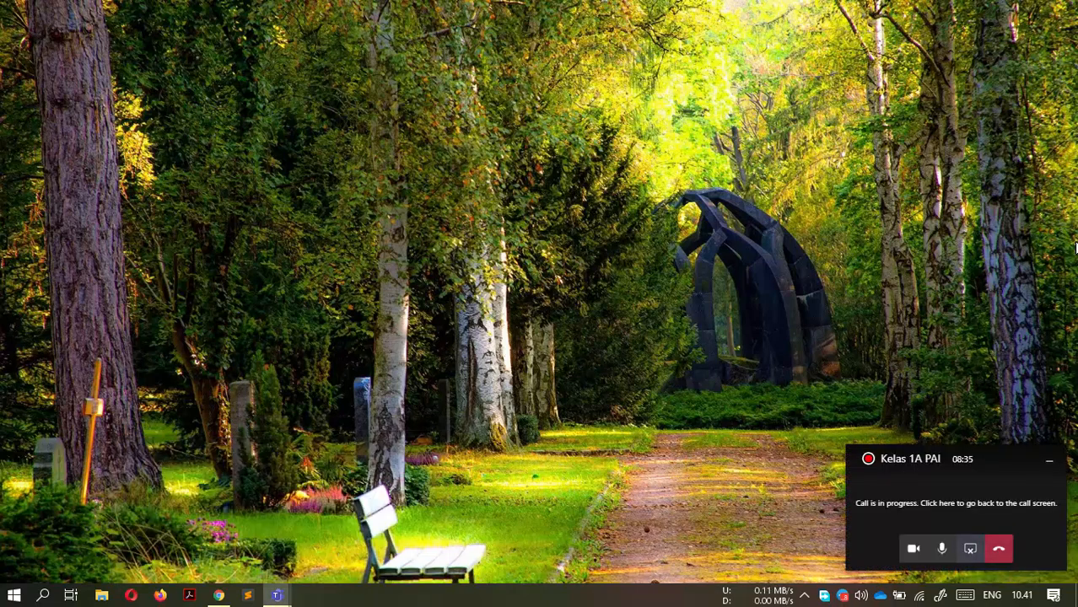
click(970, 548)
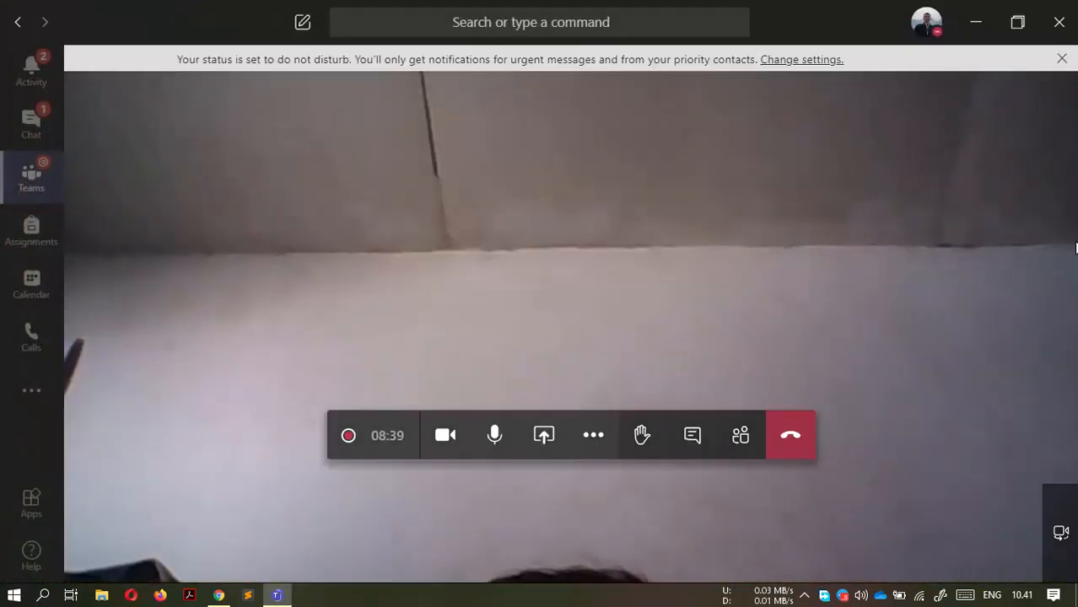
Step: Share a Microsoft Whiteboard in the meeting
key(ctrl+shift+e)
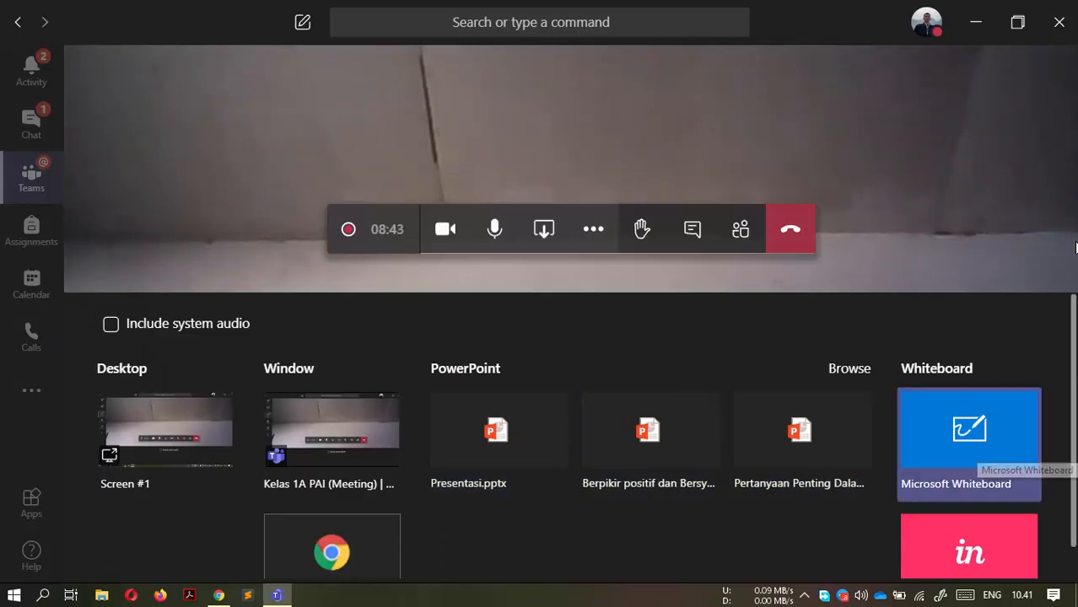
key(Return)
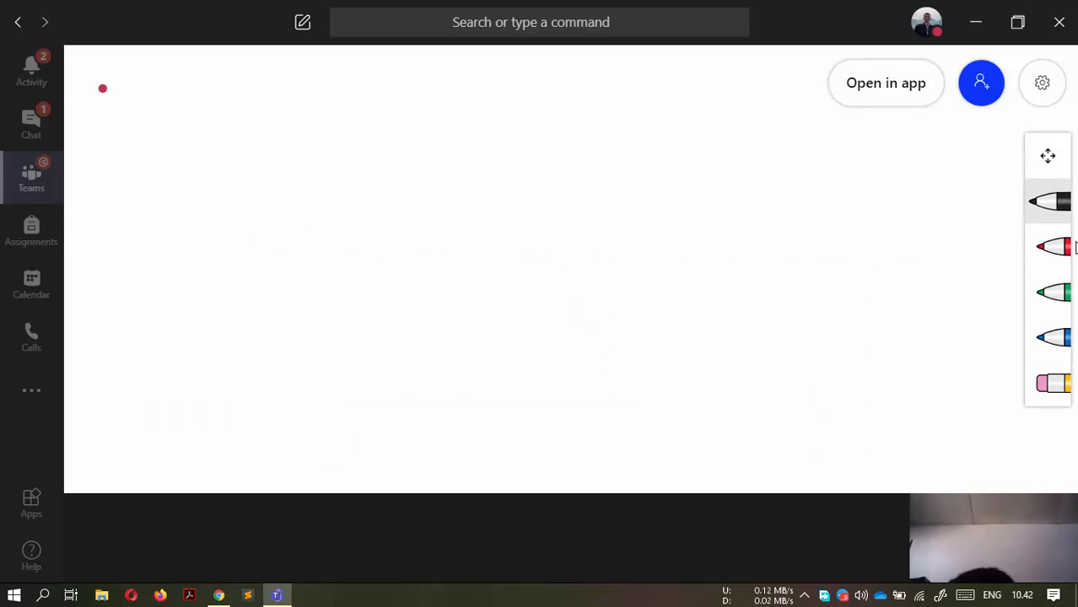
Step: Draw two loops and a long wavy line in red and several strokes in green on the whiteboard
click(1068, 245)
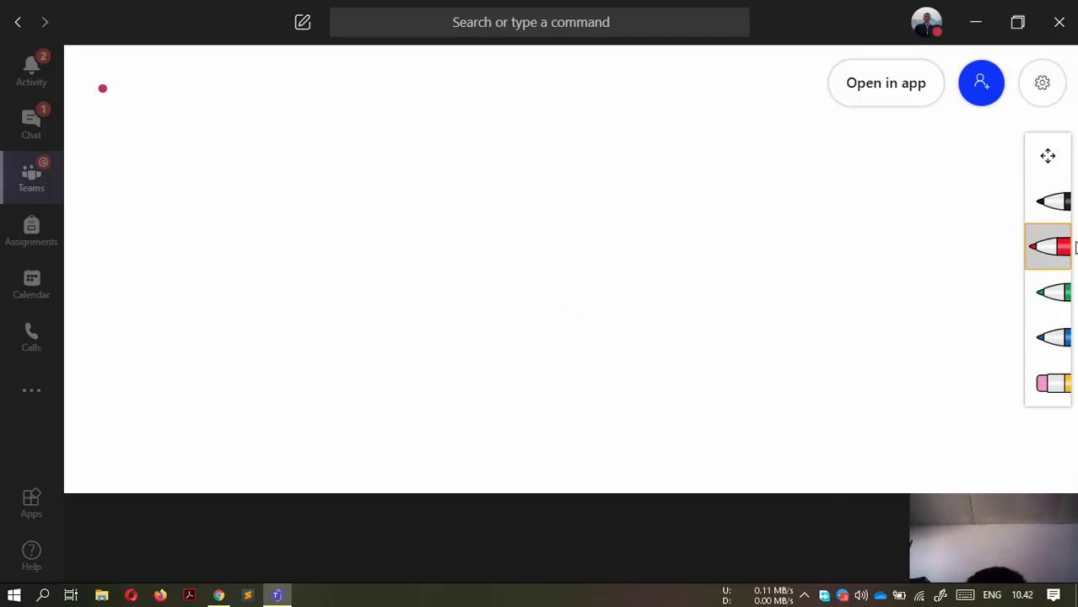
drag(251, 110, 250, 103)
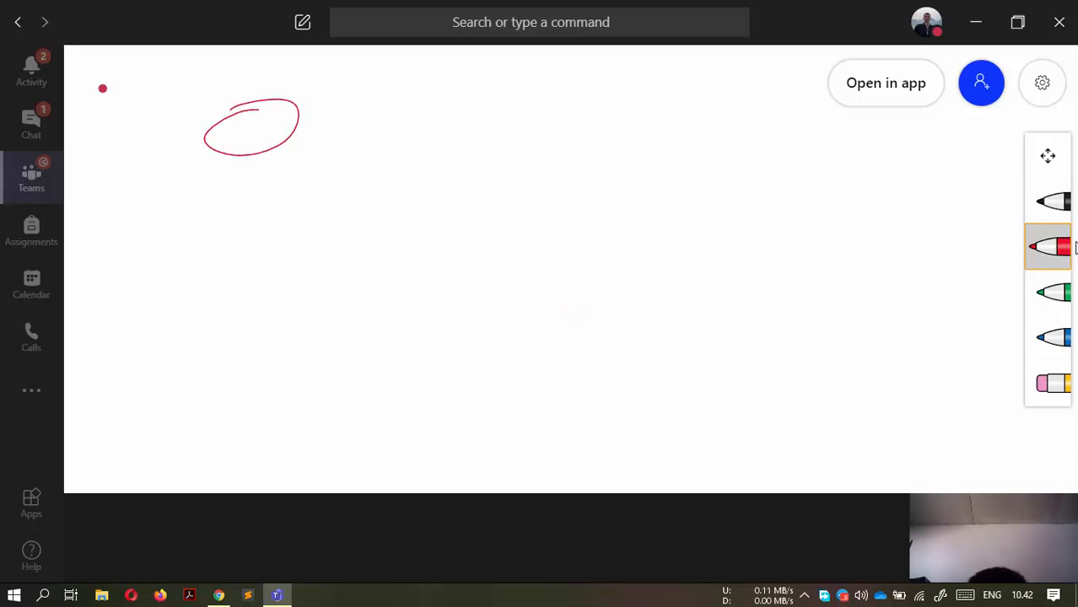
drag(495, 143, 552, 157)
mouse_move(615, 216)
mouse_down()
mouse_move(675, 243)
mouse_move(746, 300)
mouse_up()
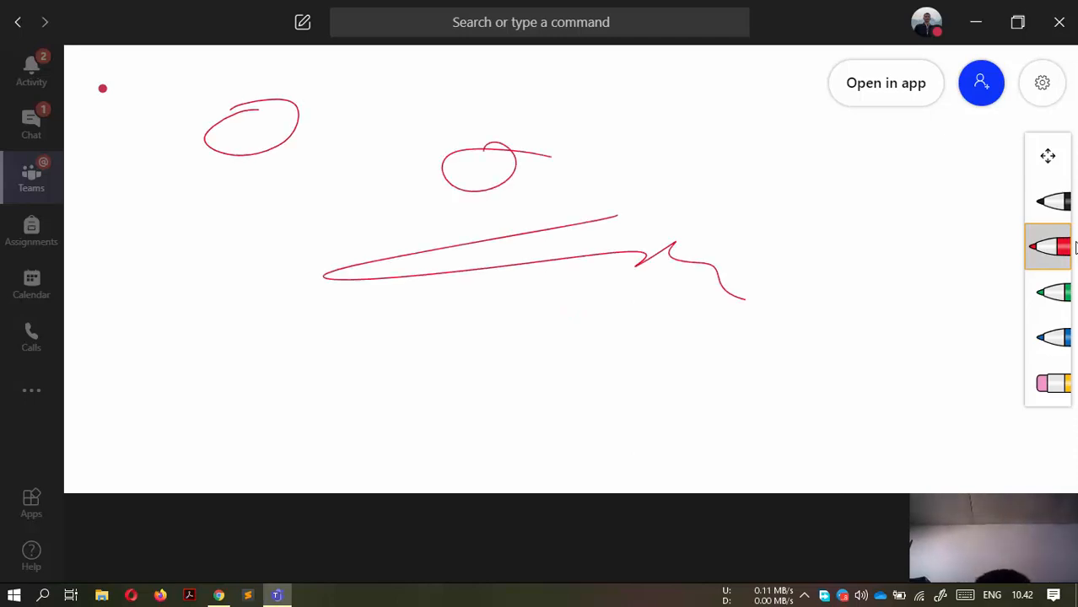
click(1048, 292)
mouse_move(791, 330)
mouse_down()
mouse_move(723, 187)
mouse_move(680, 351)
mouse_up()
drag(673, 247, 625, 276)
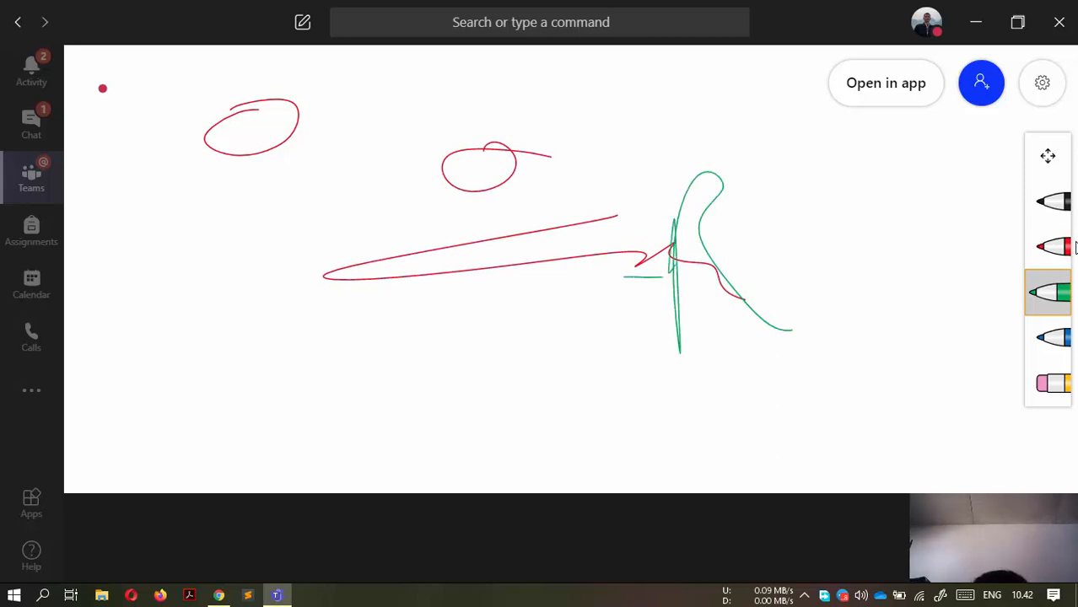
Step: Erase all the red and green strokes from the whiteboard
click(1049, 383)
mouse_move(727, 279)
mouse_down()
mouse_move(669, 263)
mouse_move(641, 277)
mouse_up()
drag(456, 169, 523, 156)
drag(219, 135, 287, 118)
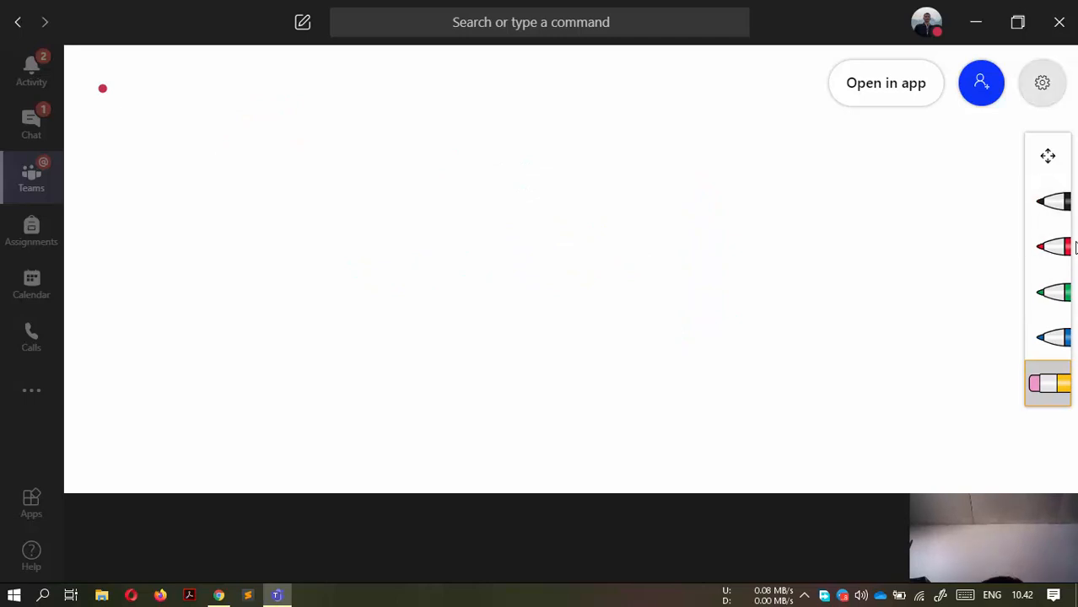
Step: Review the whiteboard settings, including the Export image (SVG) option, and close them
click(1043, 82)
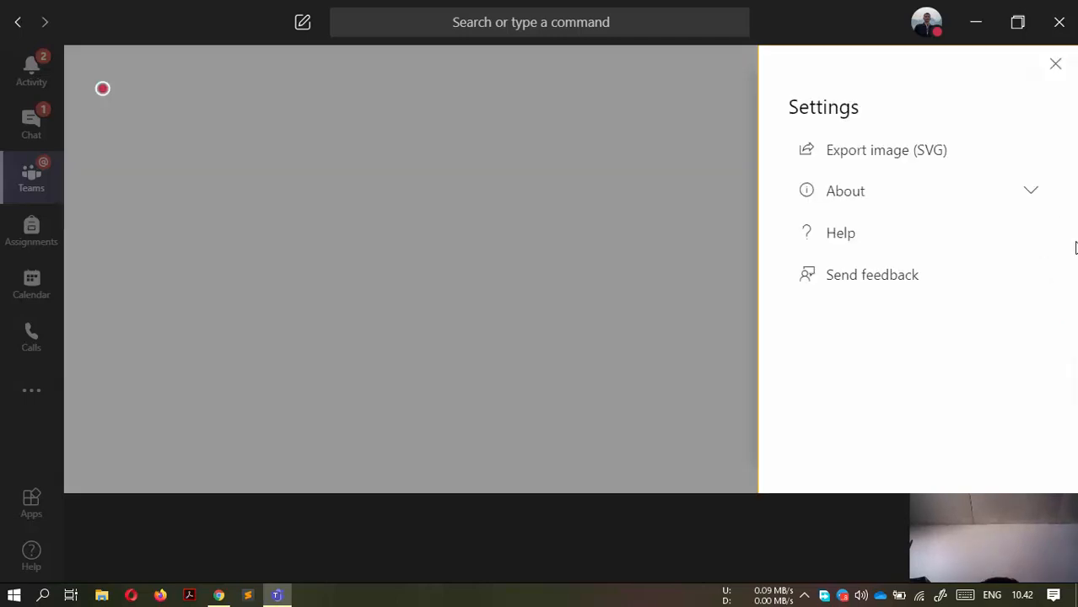
click(1056, 64)
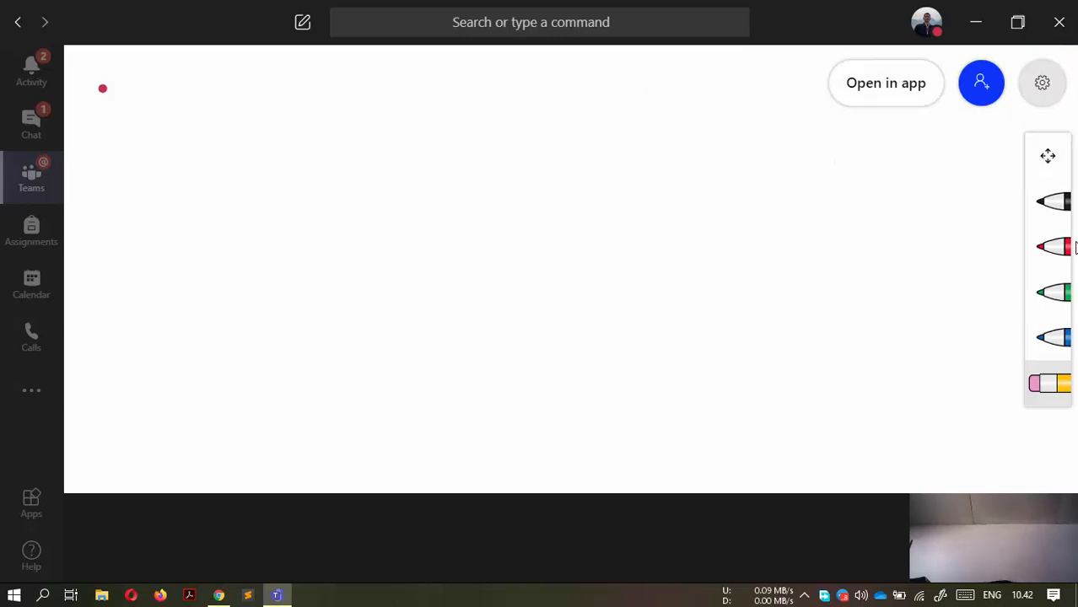
click(1043, 82)
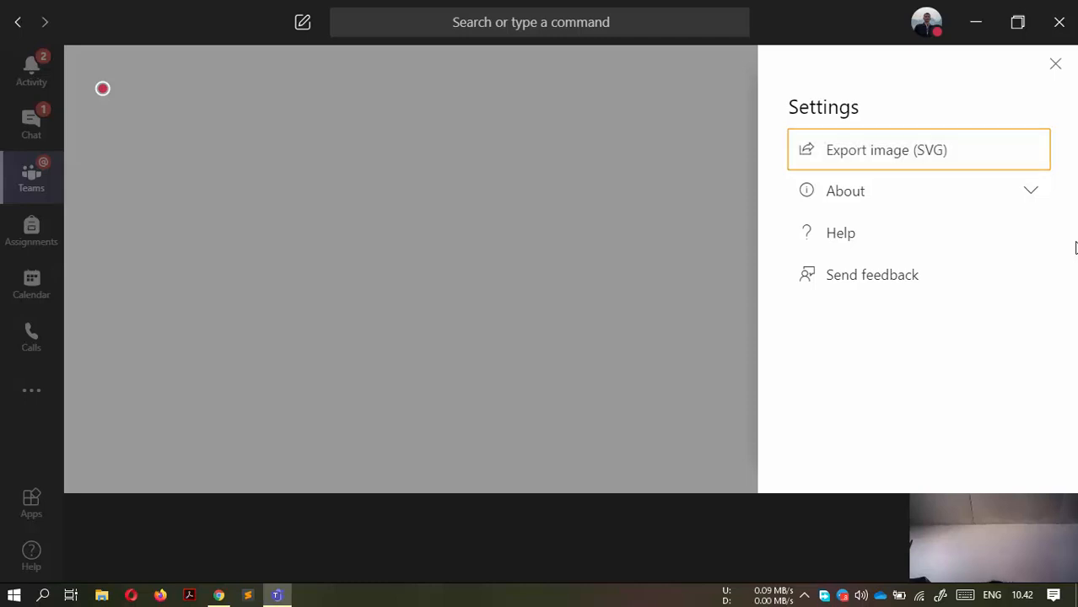
key(Escape)
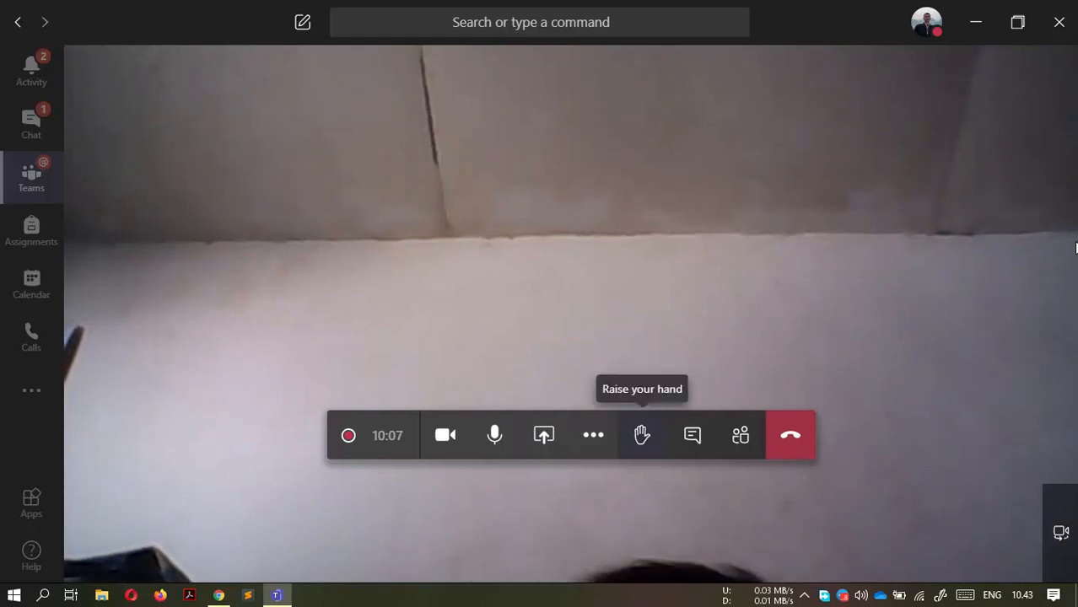
Step: End the Kelas 1A PAI meeting for everyone
click(593, 435)
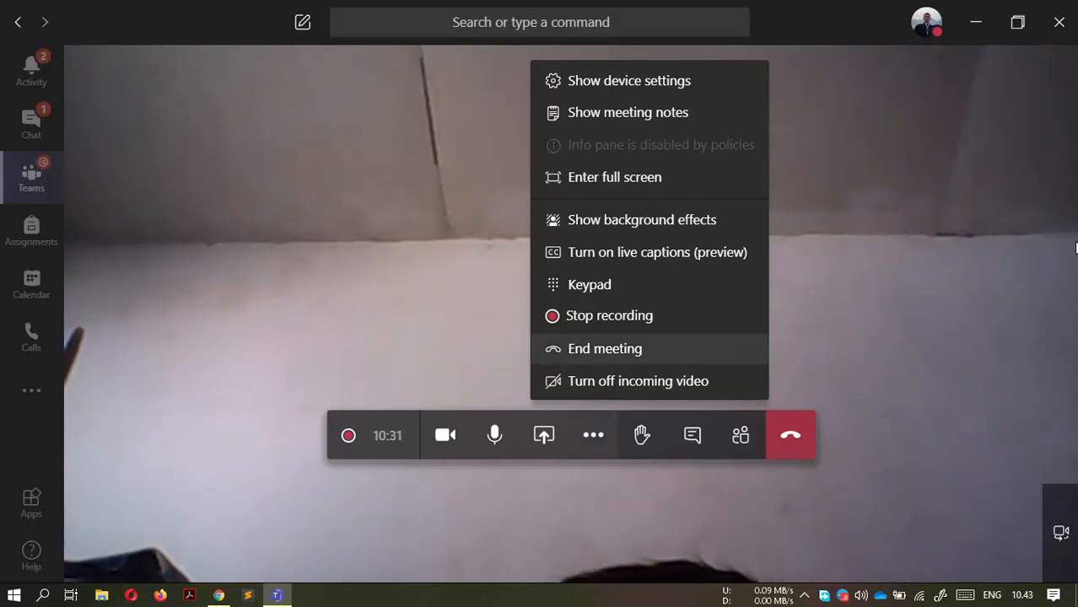
key(Return)
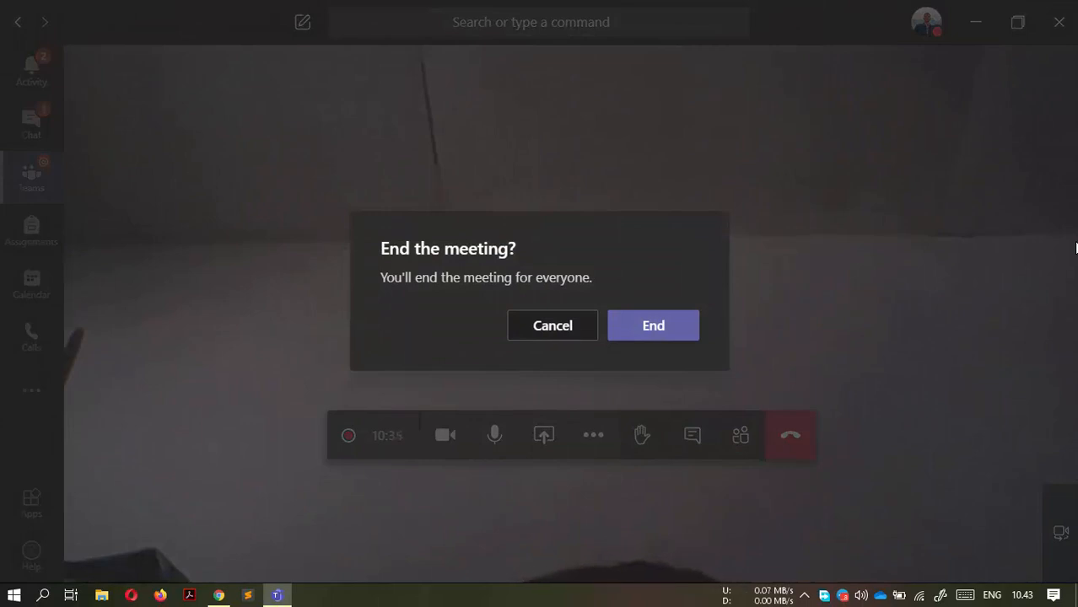
key(Return)
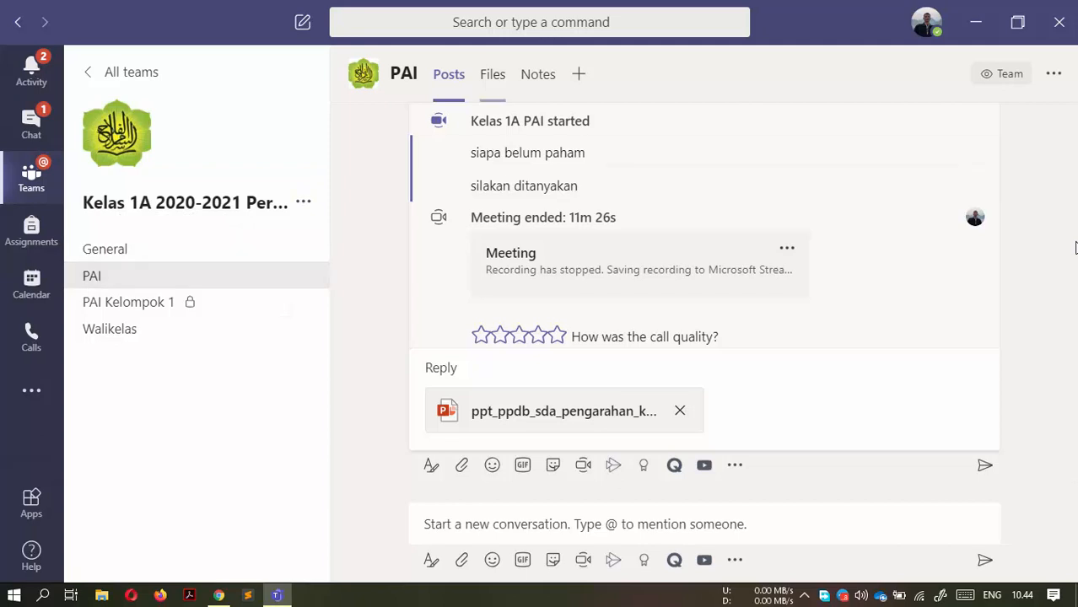
Step: View the PAI channel's files and switch to the General channel of the Kelas 1A team
click(492, 74)
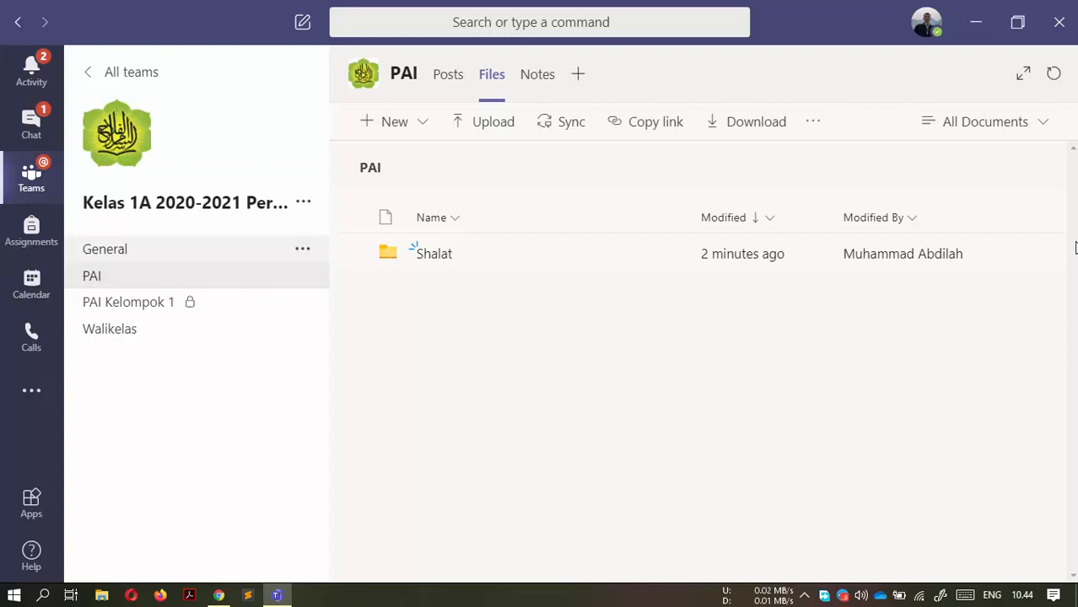
click(194, 249)
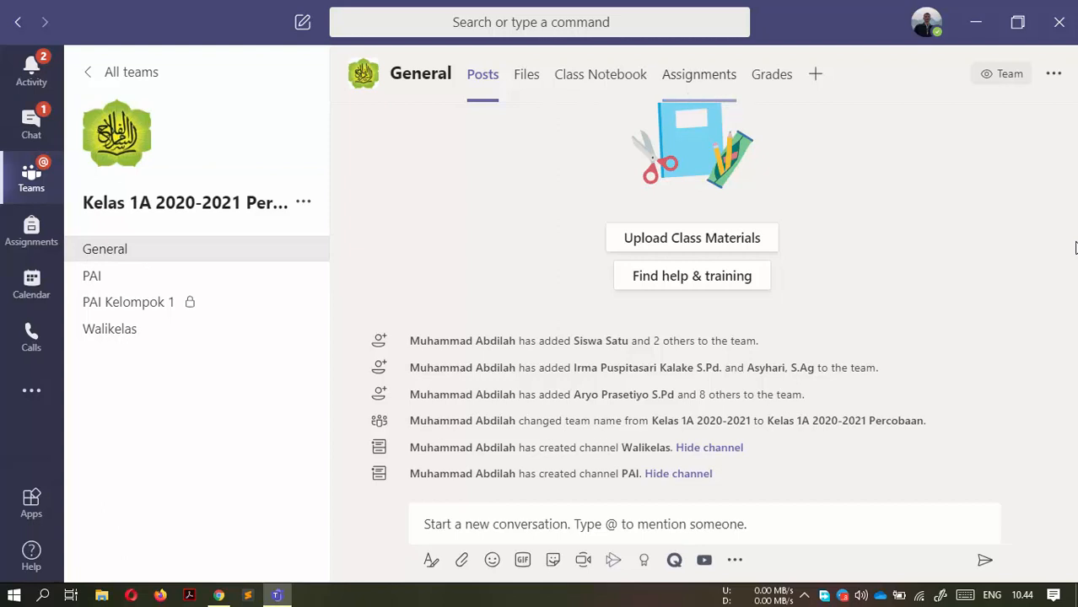
Step: Open the assignments for the class Kelas 1A 2020-2021 Percobaan and get past the welcome page
click(699, 74)
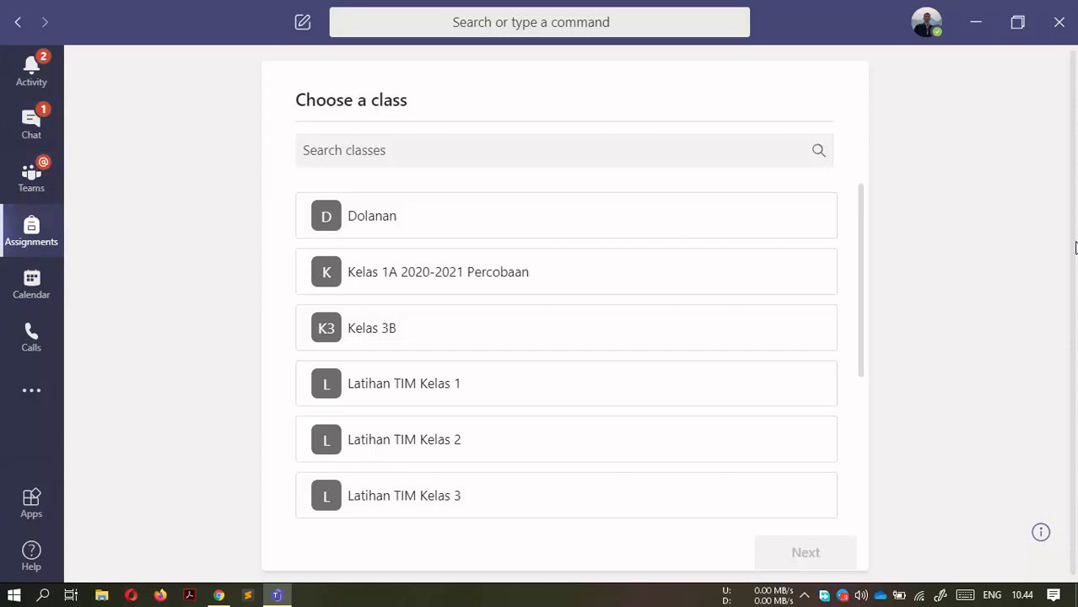
scroll(566, 342, down, 3)
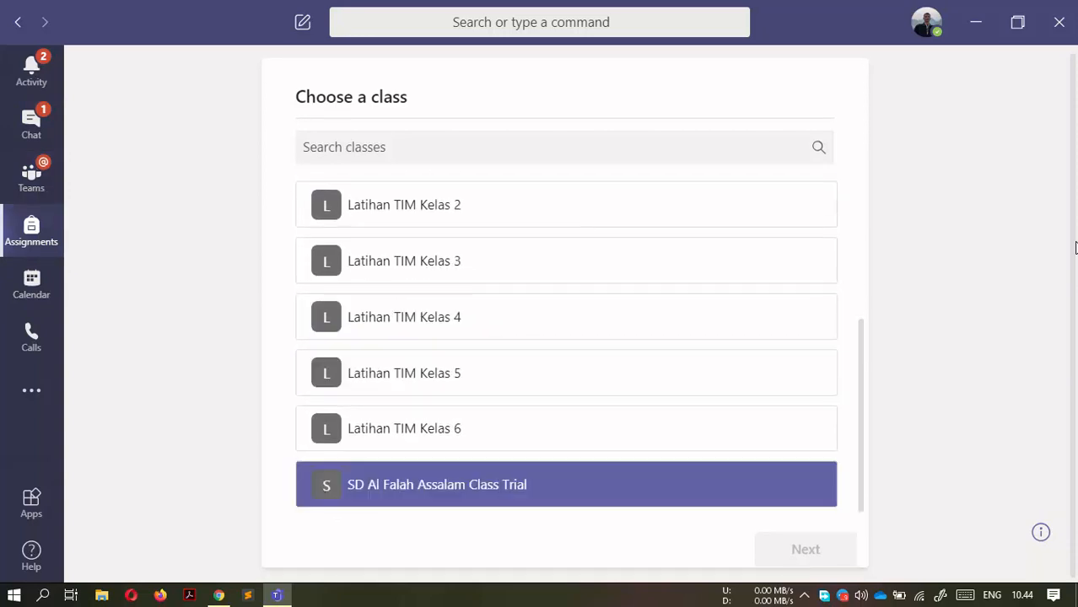
scroll(566, 342, up, 3)
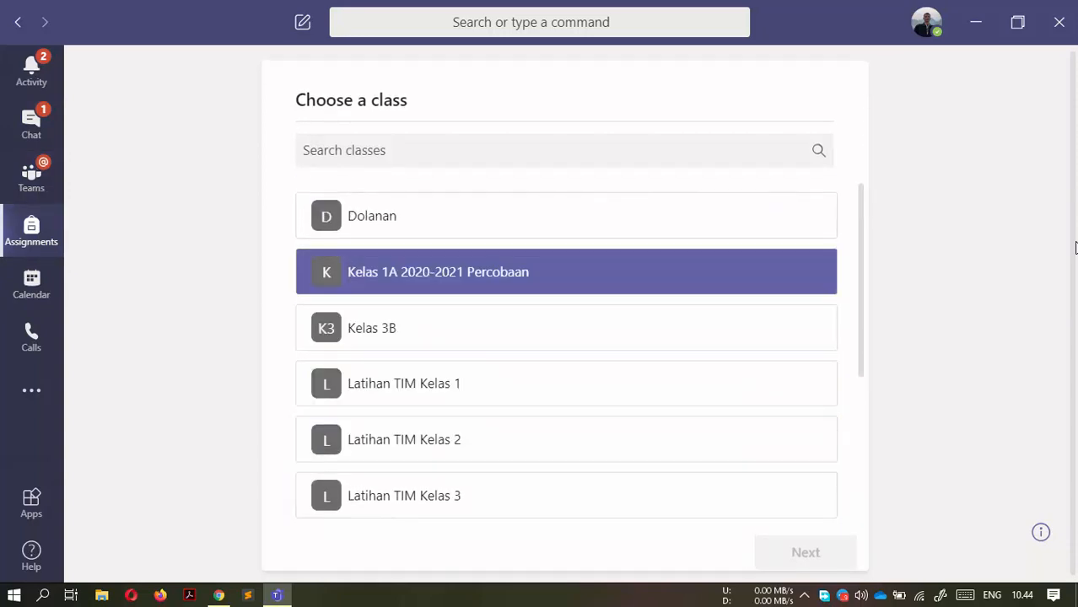
click(566, 272)
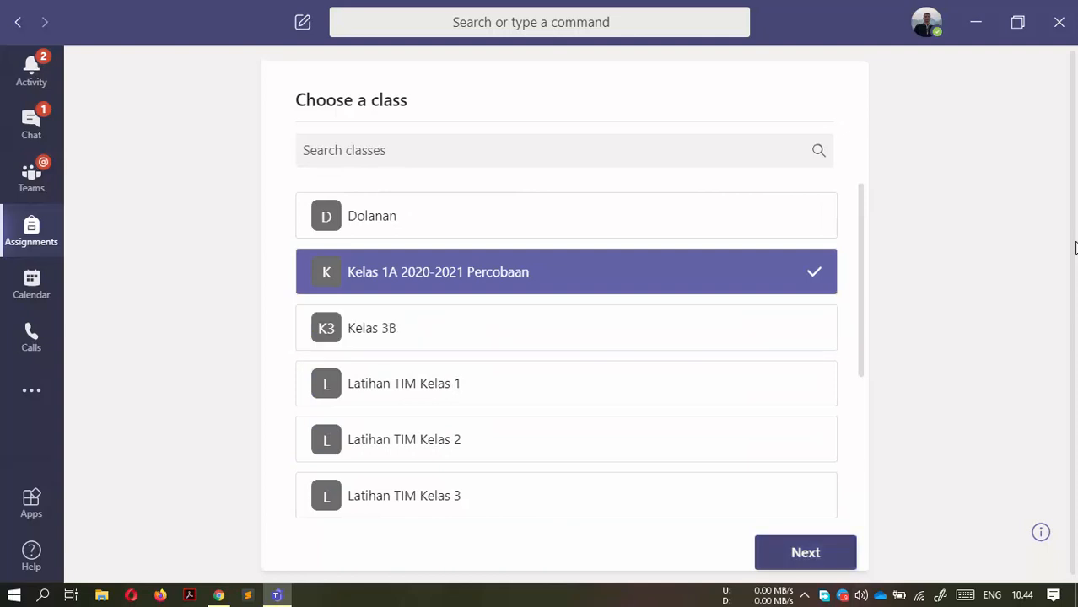
click(806, 553)
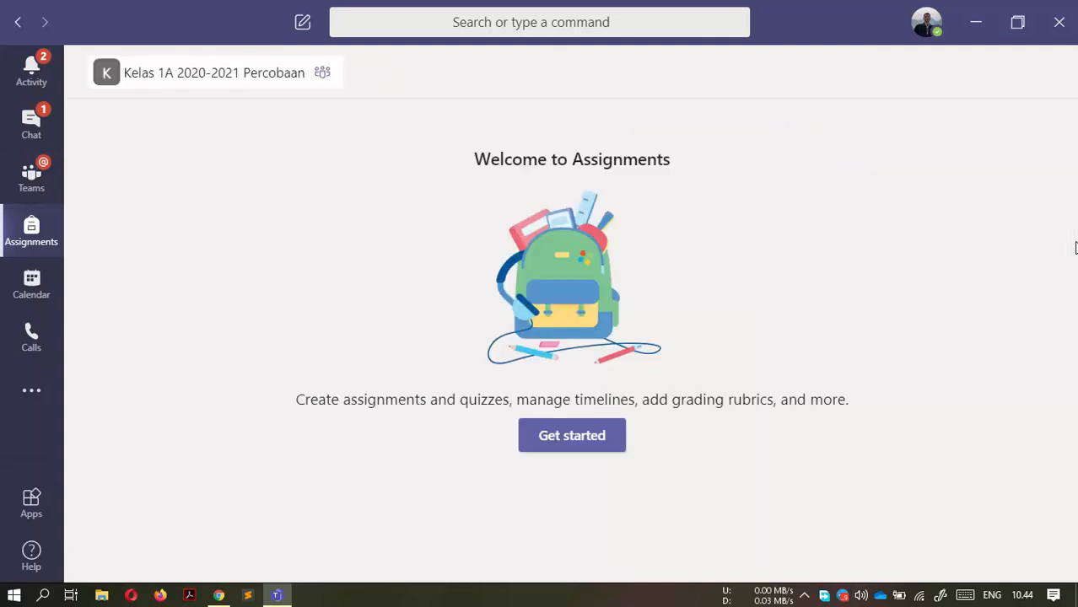
click(572, 436)
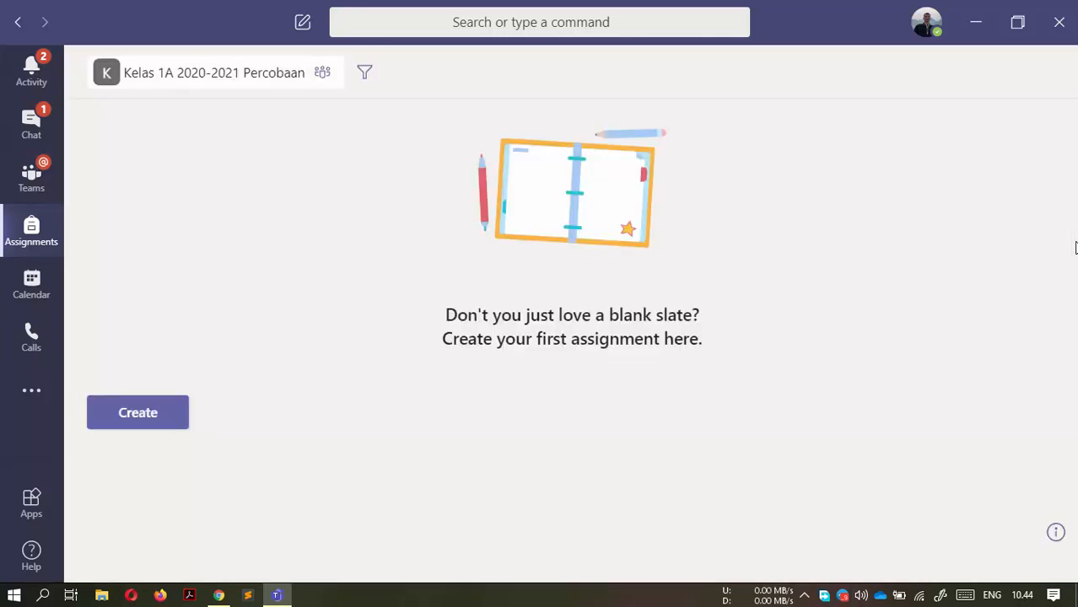
Step: Look through the creation options Assignment, Quiz and From existing, and start a new blank assignment
click(138, 413)
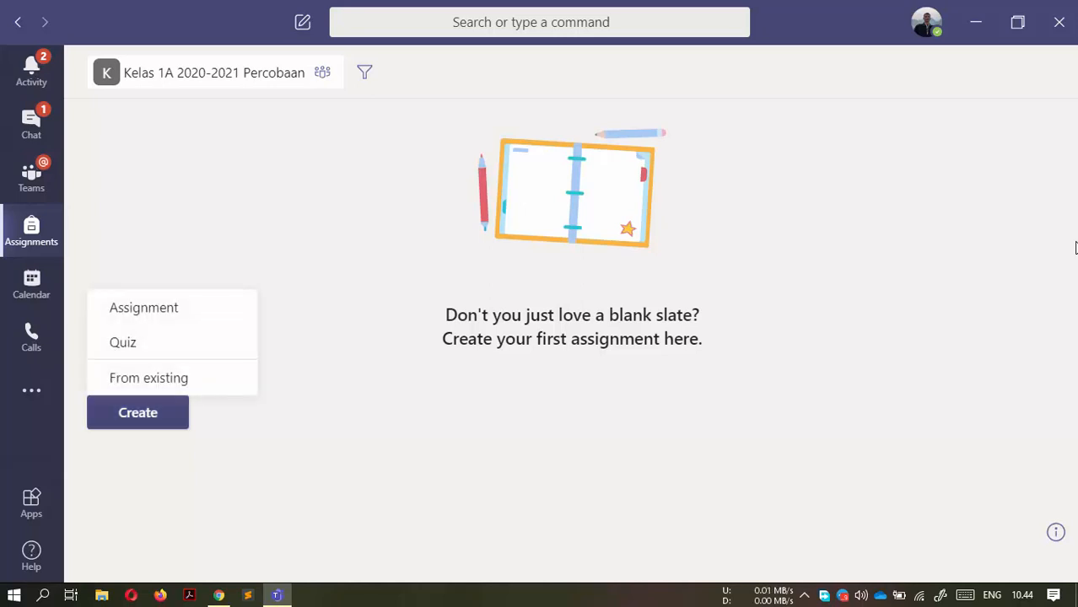
key(Down)
key(Down)
key(Down)
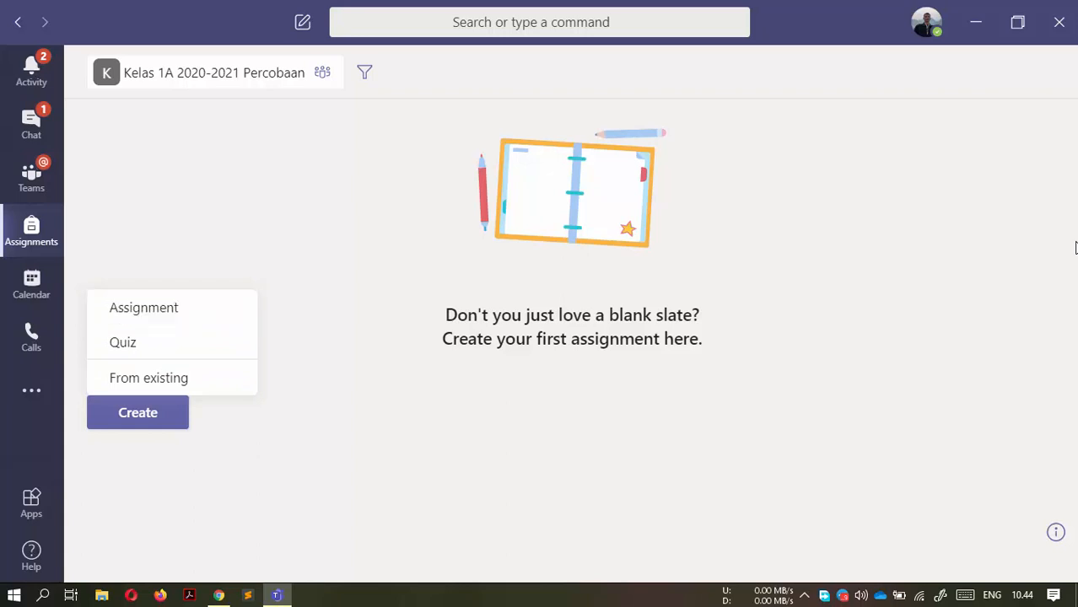
key(Down)
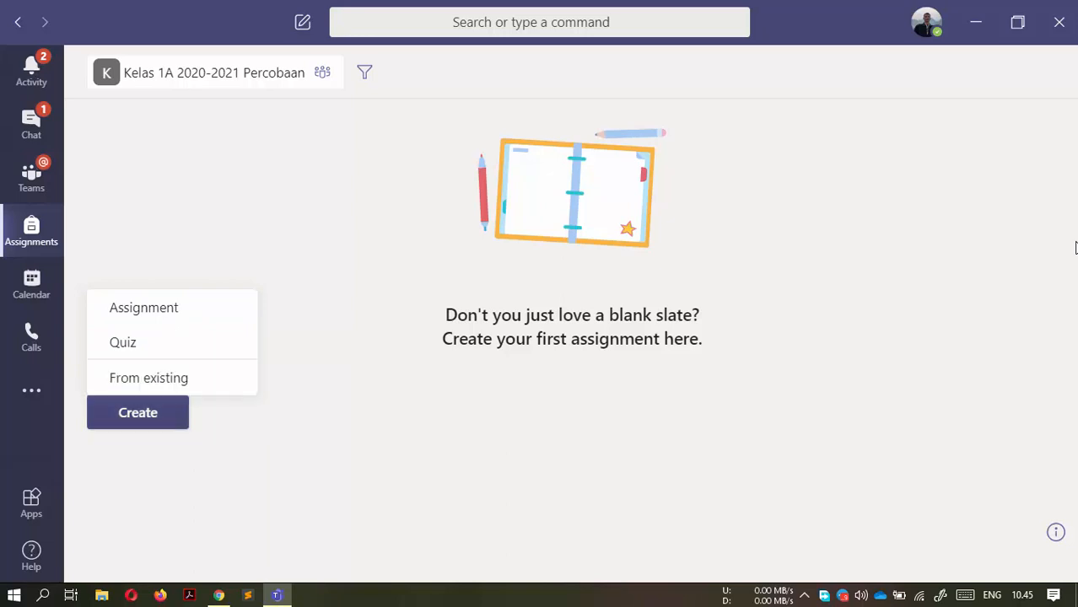
key(Up)
key(Up)
key(Up)
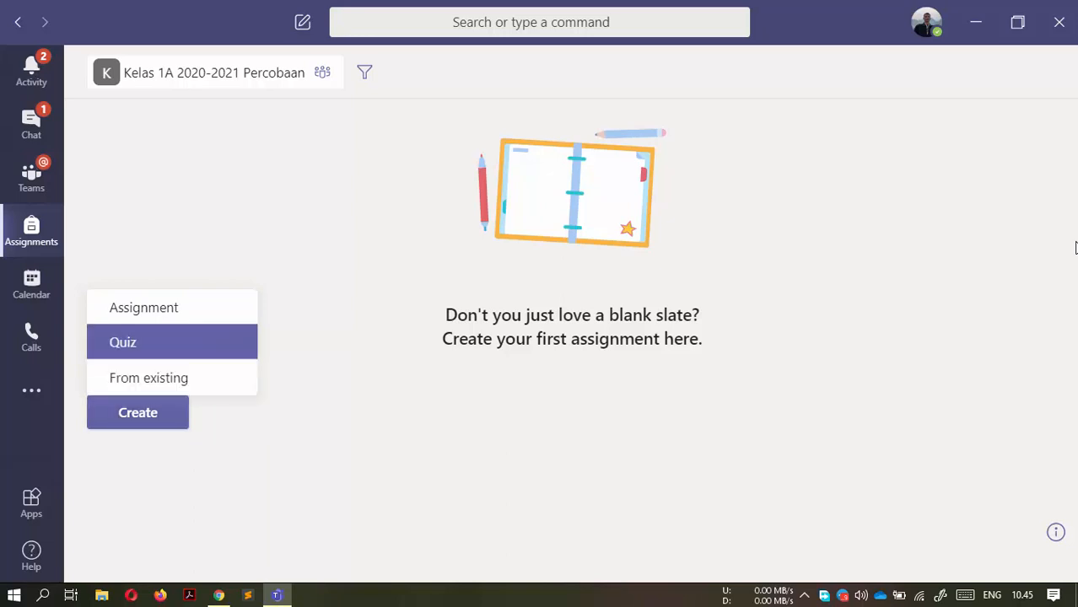
key(Down)
key(Down)
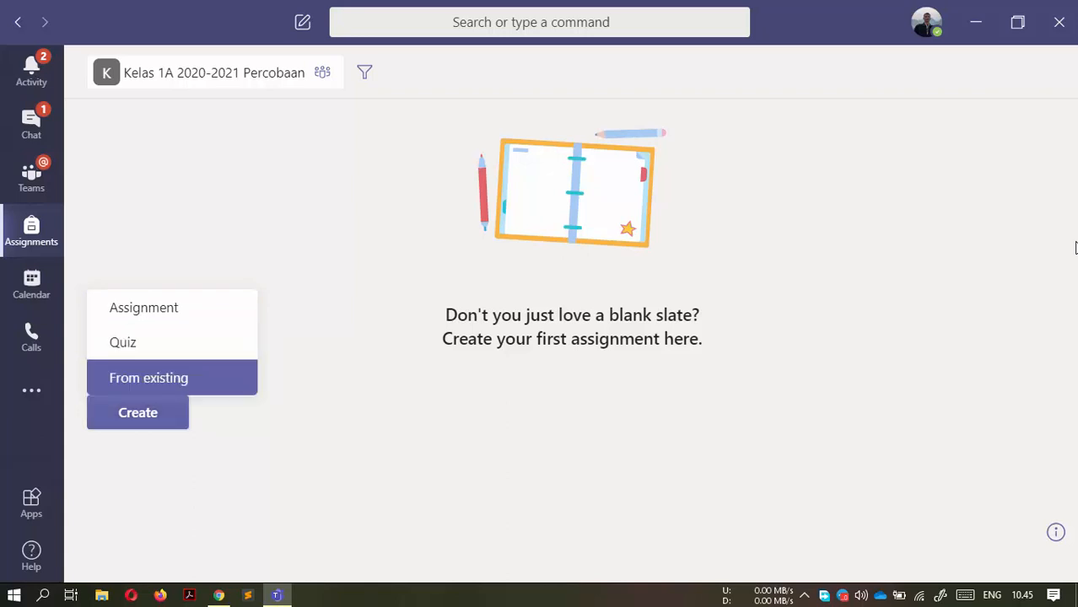
key(Down)
key(Return)
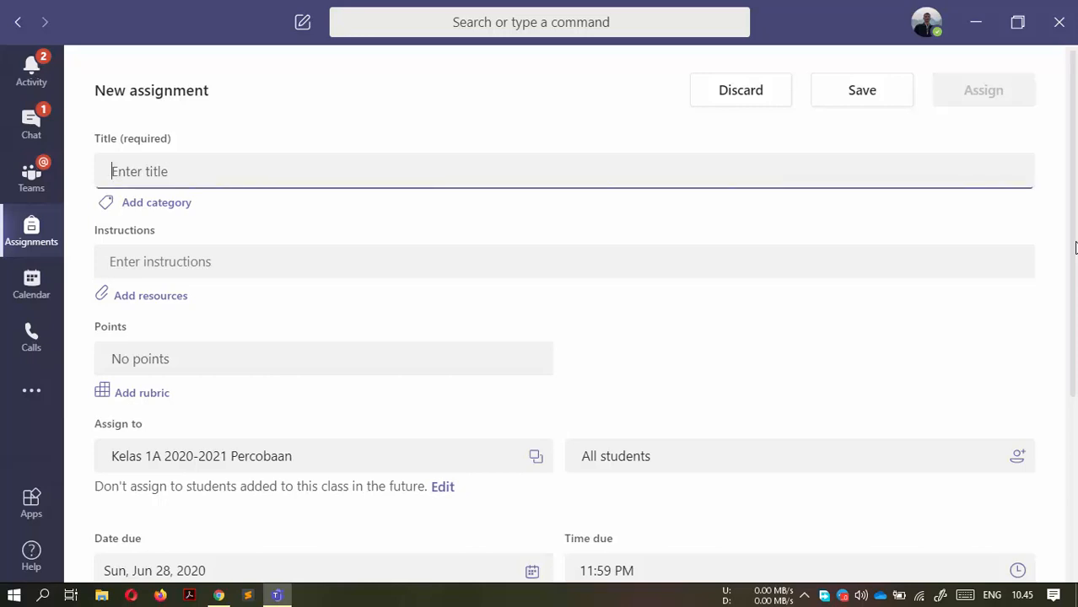
Step: Title the new assignment "Tugas Membuat Cerita di Kertas"
text(Tugas)
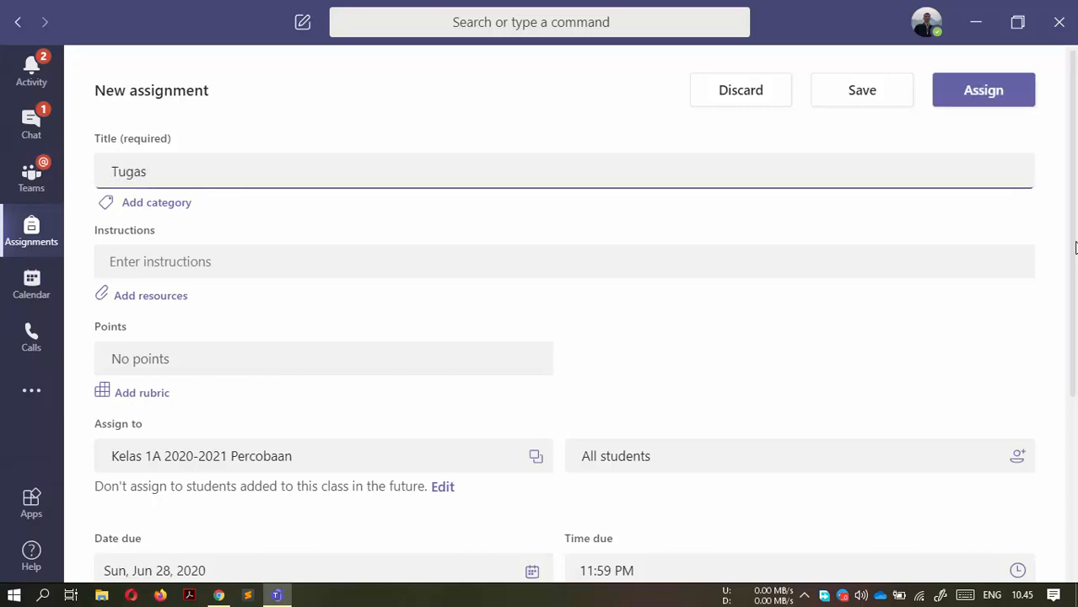
text( Membuat)
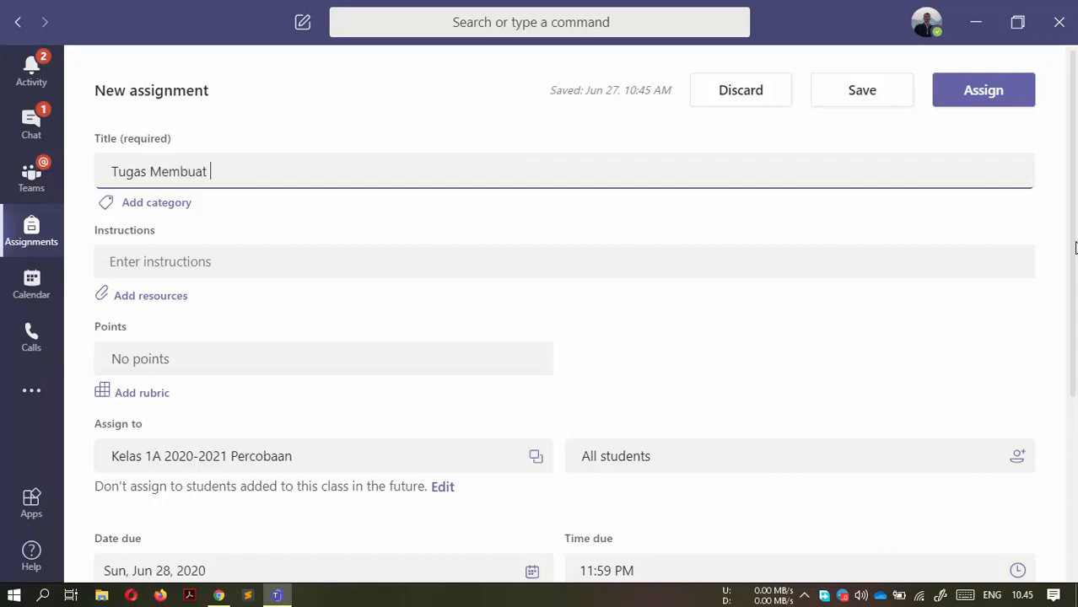
text( Kaligrafi)
key(ctrl+BackSpace)
text(Cerita di Kertas)
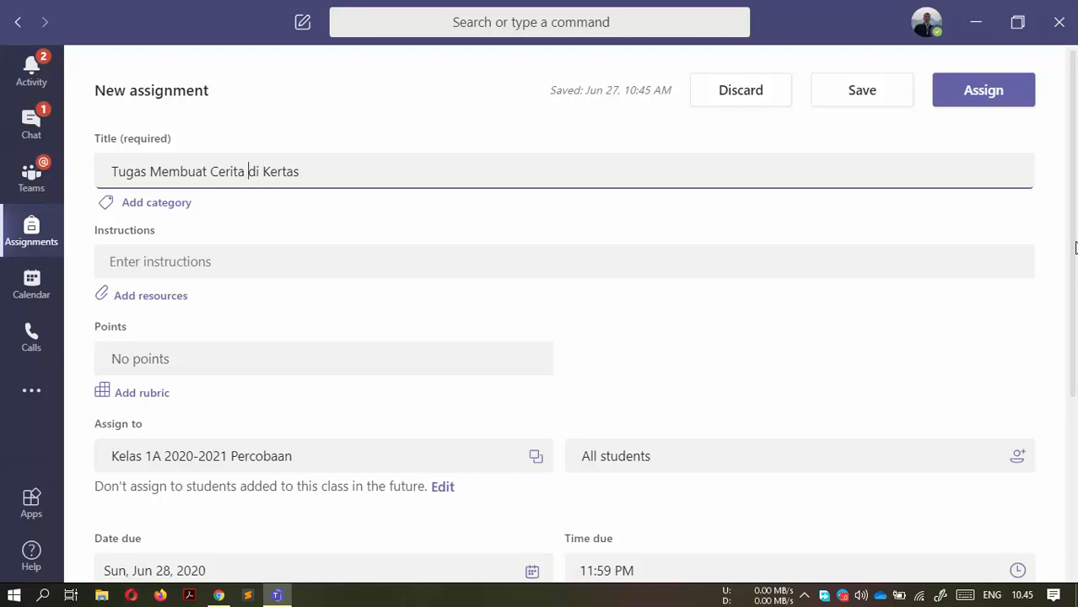
Step: Insert "Pengalaman di Masjid" after the word "Cerita" in the assignment title
key(ctrl+BackSpace)
text(P)
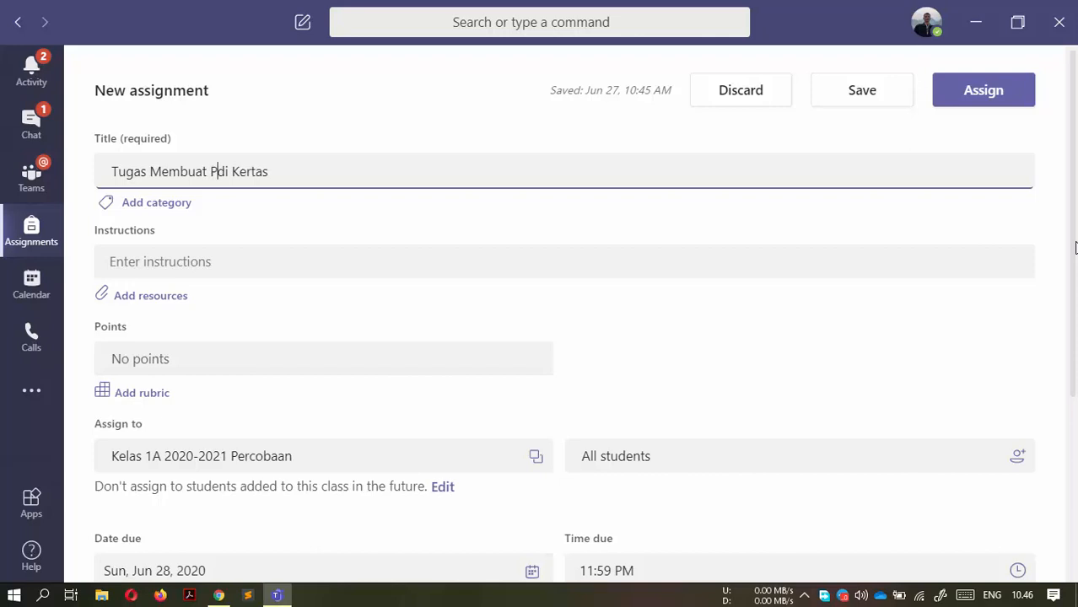
key(BackSpace)
text(Cerita )
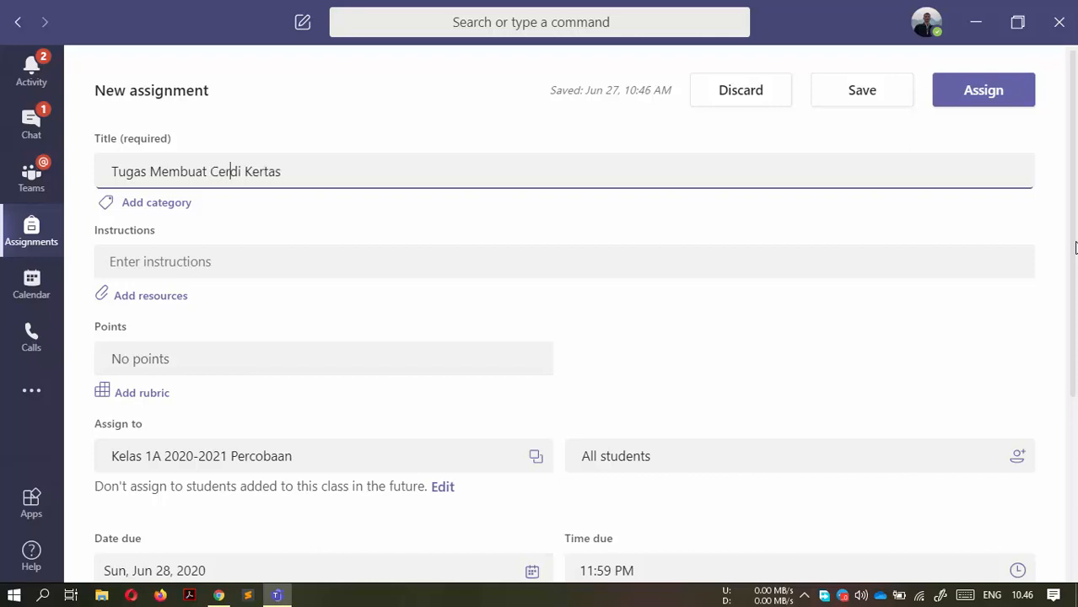
text(Pengalaman)
key(ctrl+BackSpace)
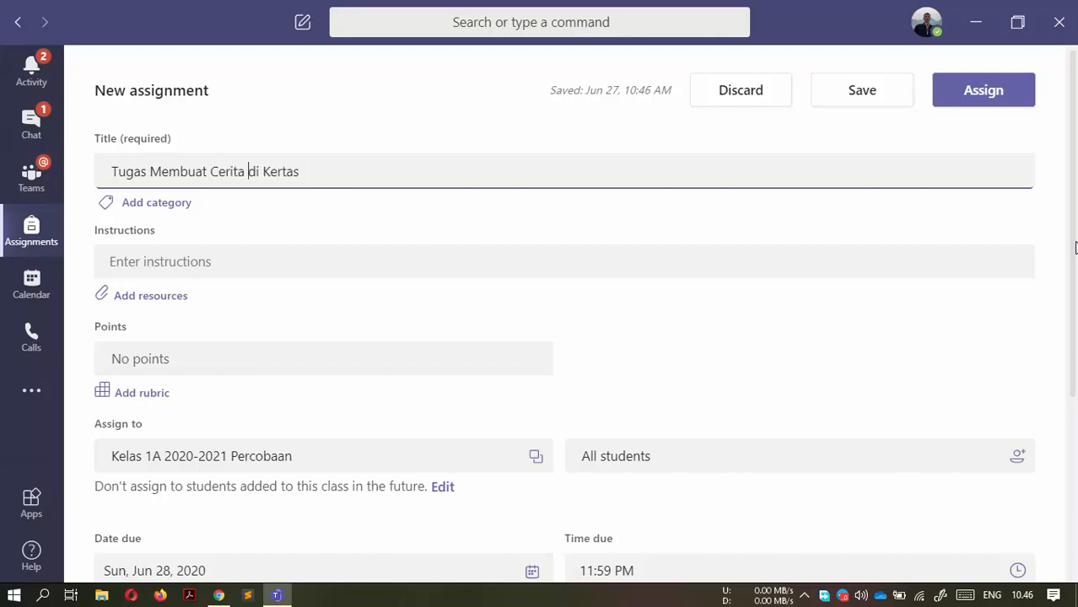
text(Pengalaman )
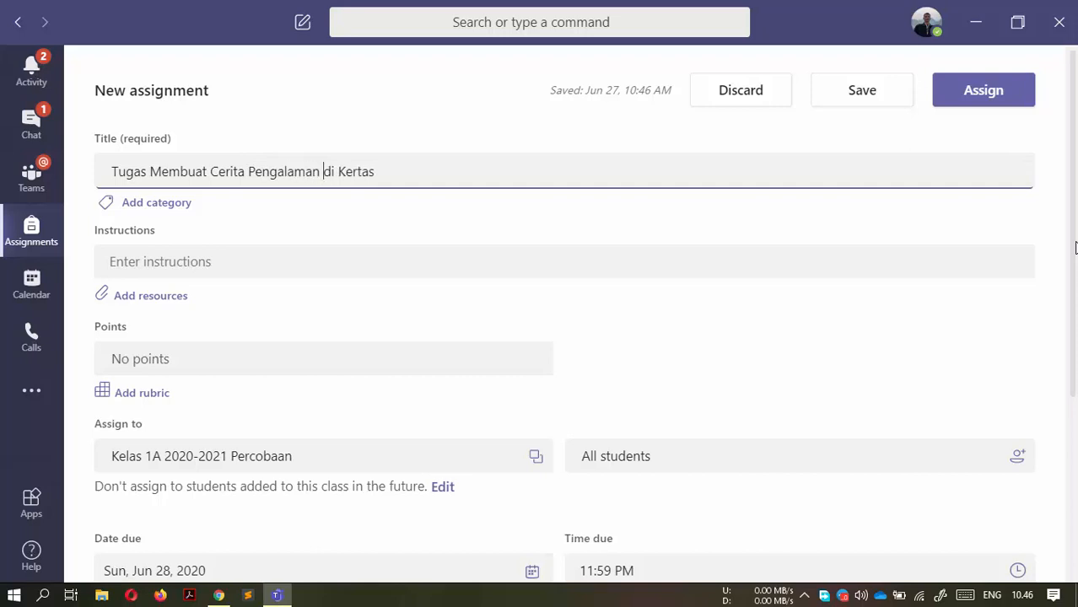
text(d d)
text(i Masjid di)
Step: Reword the end of the assignment title from "di Kertas" to the parenthesised note "(Tulis di Kertas)"
key(ctrl+shift+Right)
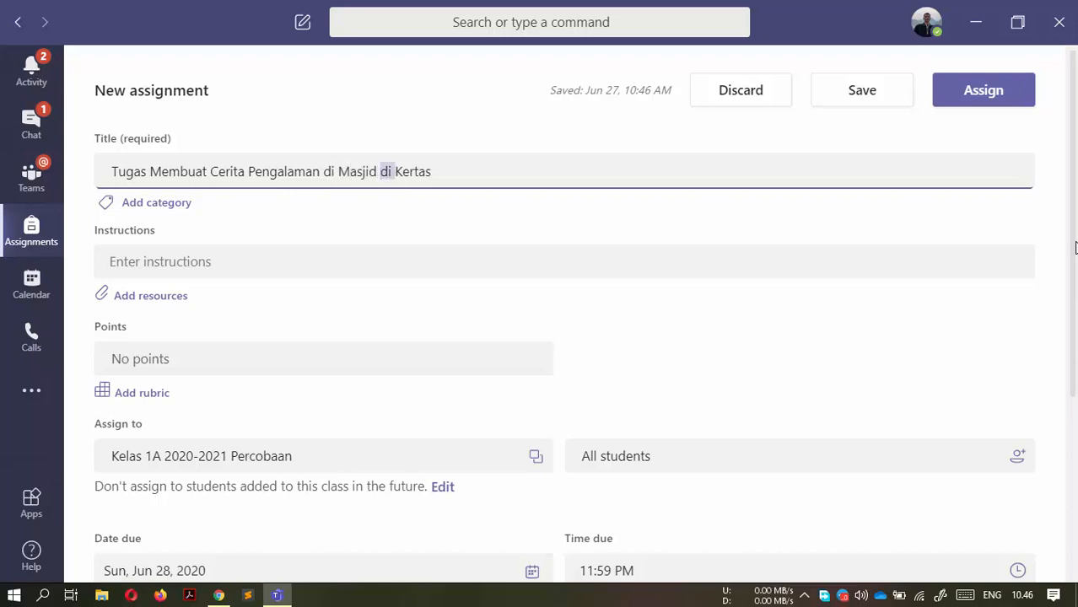
key(Delete)
text(T)
key(BackSpace)
text((TUlis)
key(BackSpace)
key(BackSpace)
key(BackSpace)
key(BackSpace)
text(ulis di)
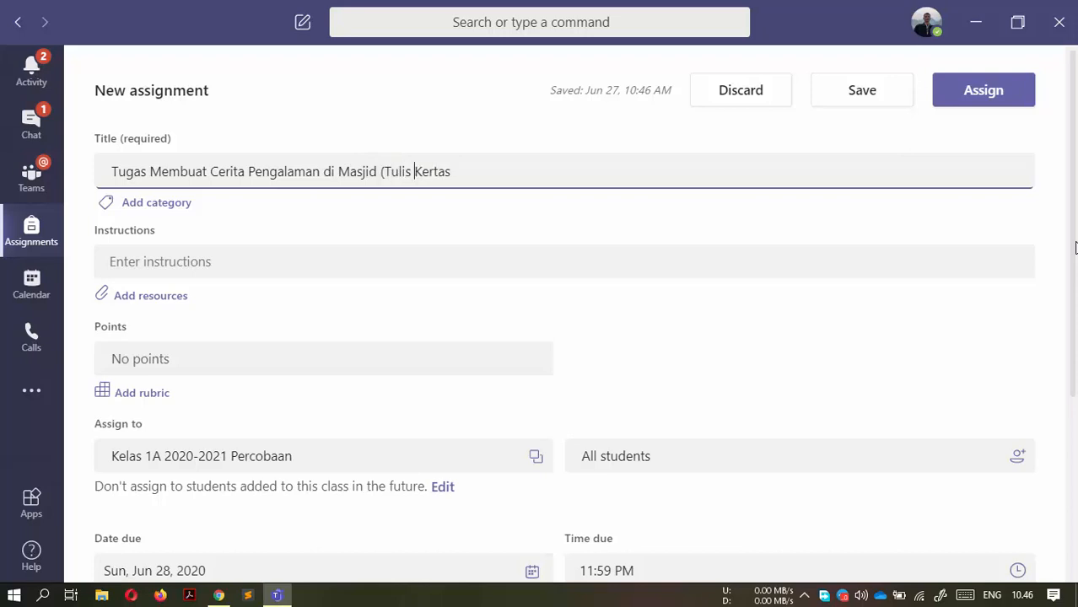
key(End)
text())
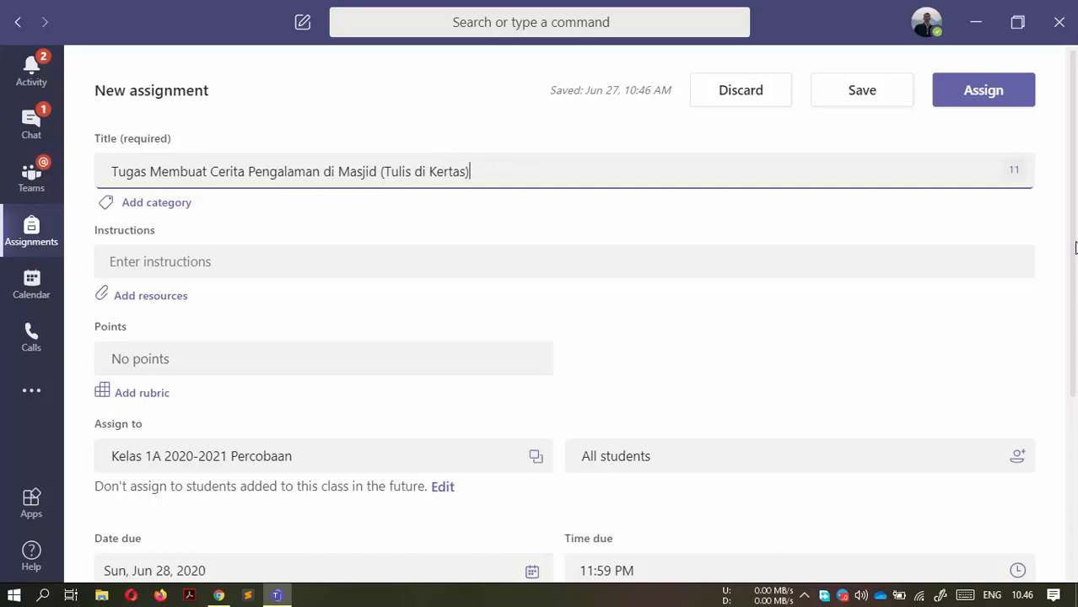
Step: Enter the numbered instructions "kertas buku tulis", "menggunakan pensil" and "nanti difotokan", and set the assignment's points to 100
key(Tab)
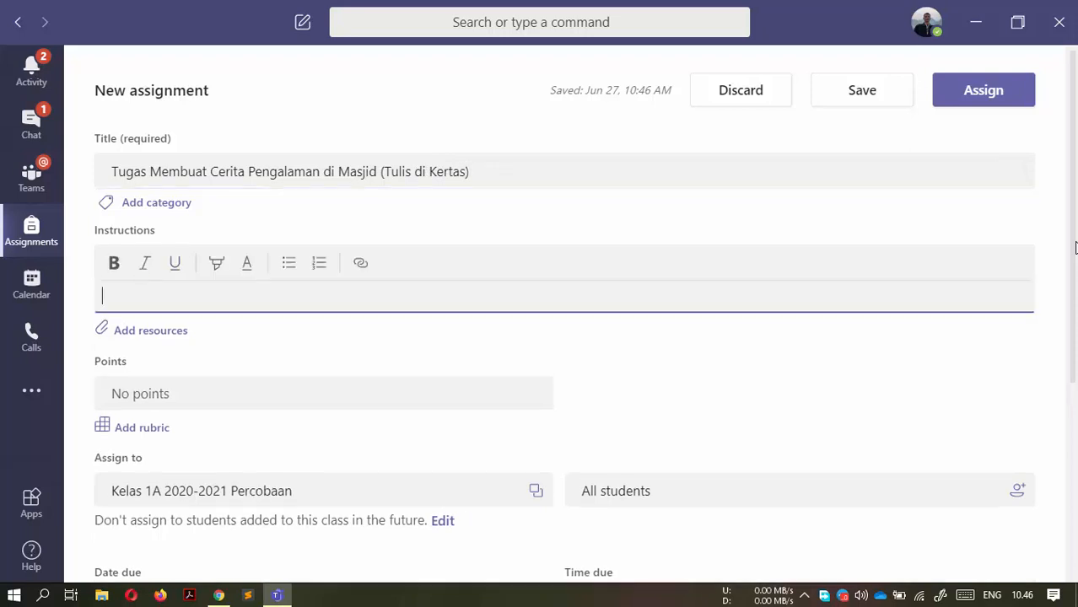
text(1. kertas buku tulis)
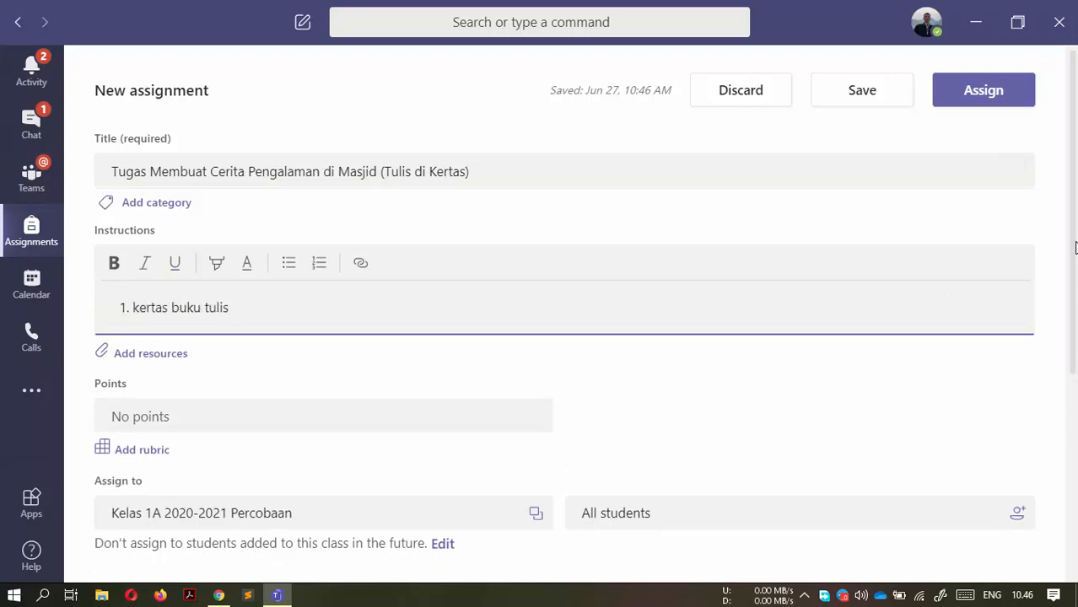
key(Return)
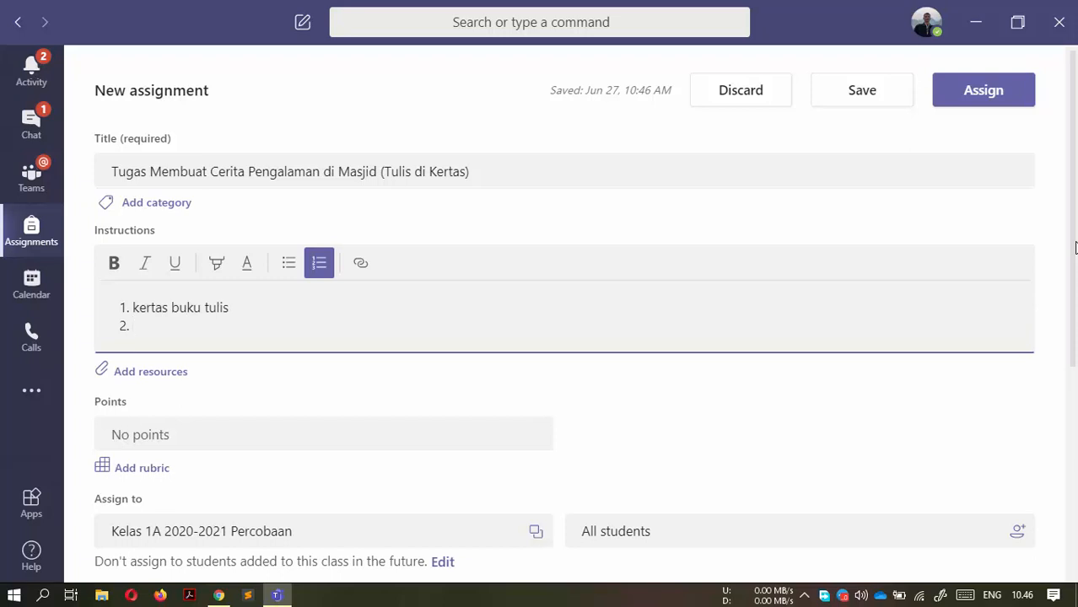
text(menggunakan pensil)
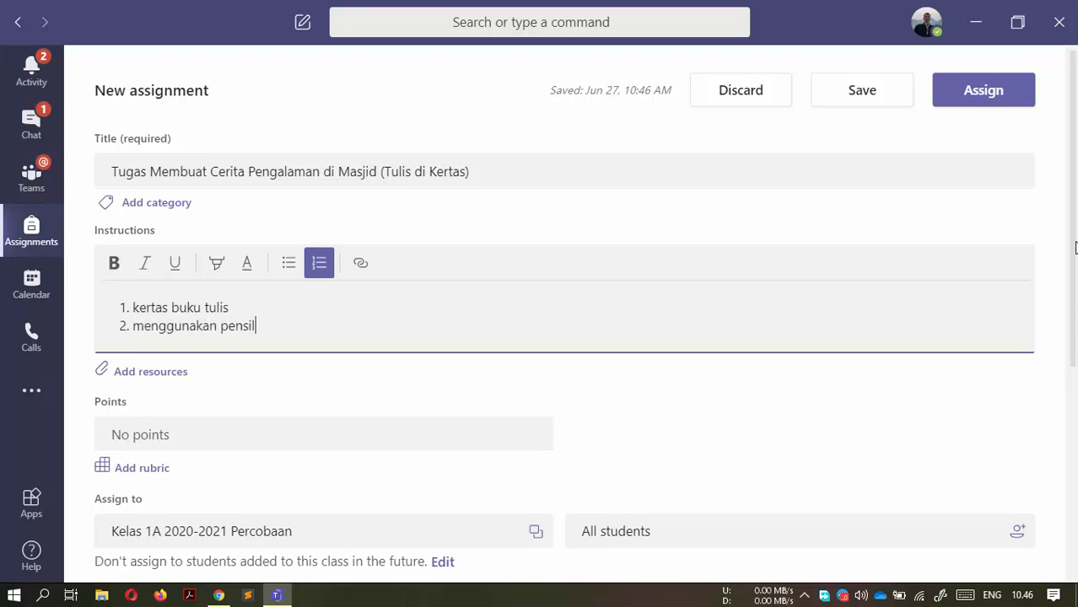
key(Return)
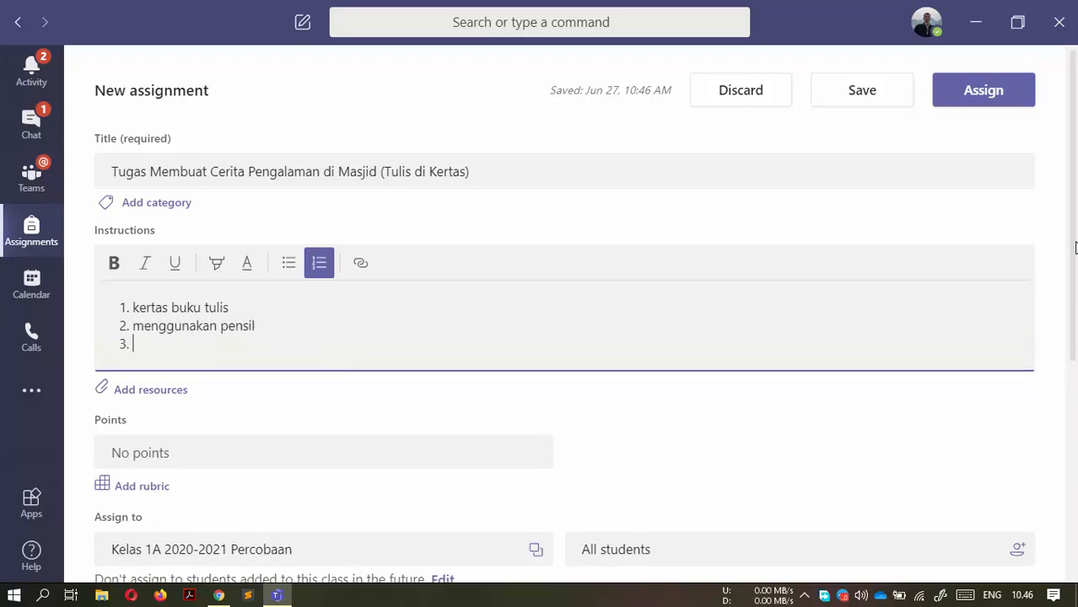
text(nanti difotokan)
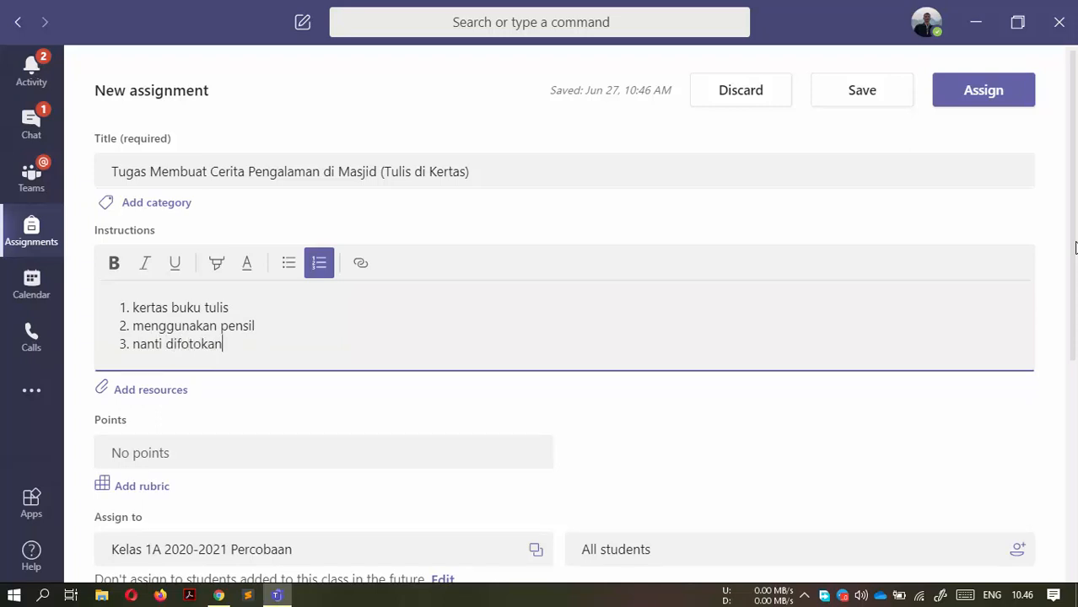
key(Tab)
text(100)
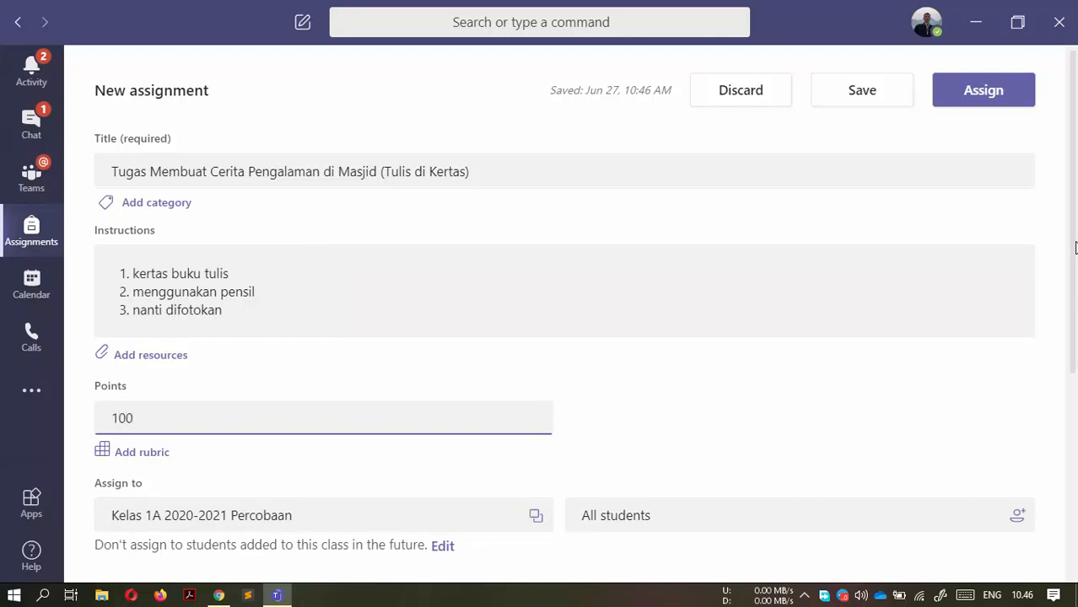
Step: Start adding a resource to the assignment and look through the Class Notebook, Link and Teams sources
key(Tab)
key(Return)
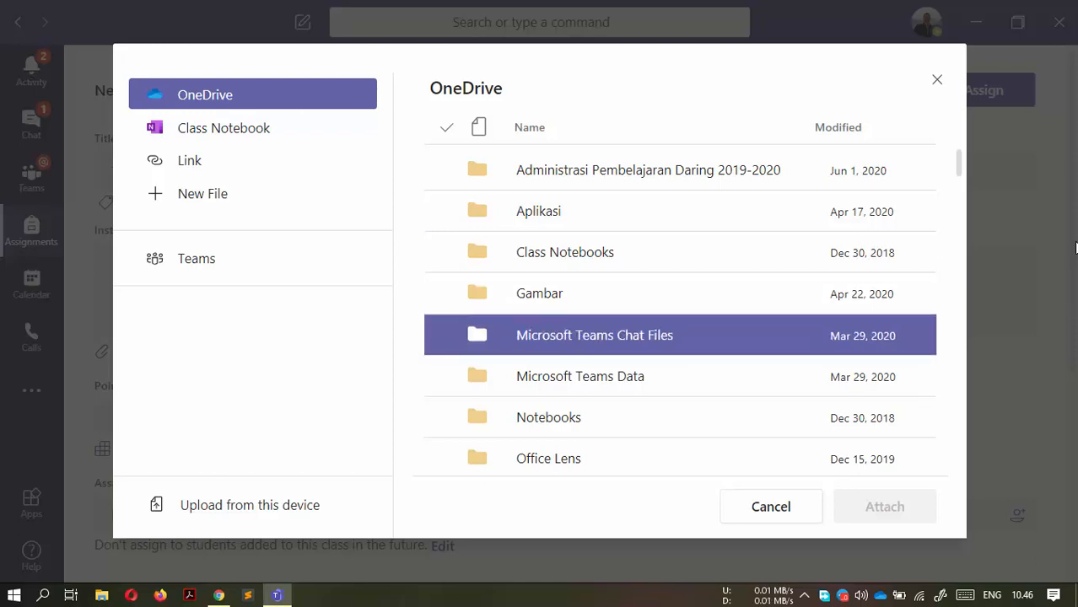
click(224, 128)
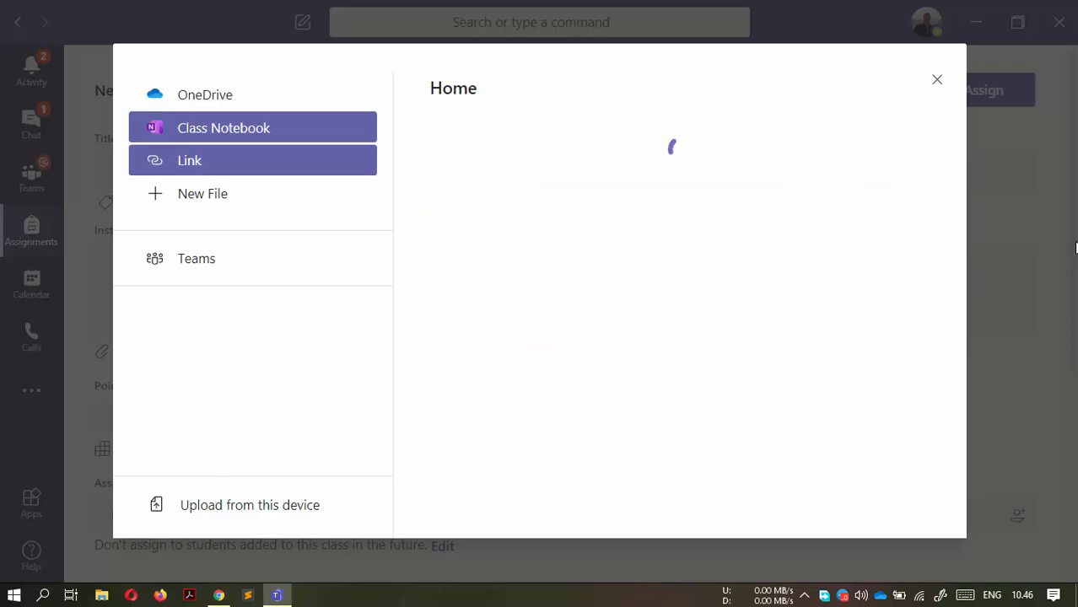
click(190, 160)
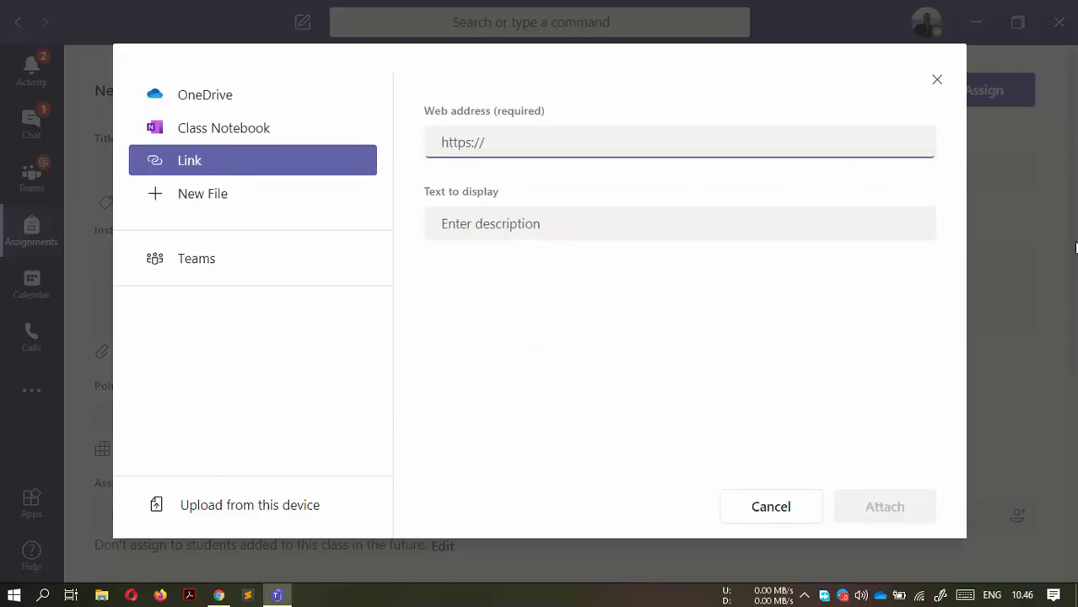
click(197, 258)
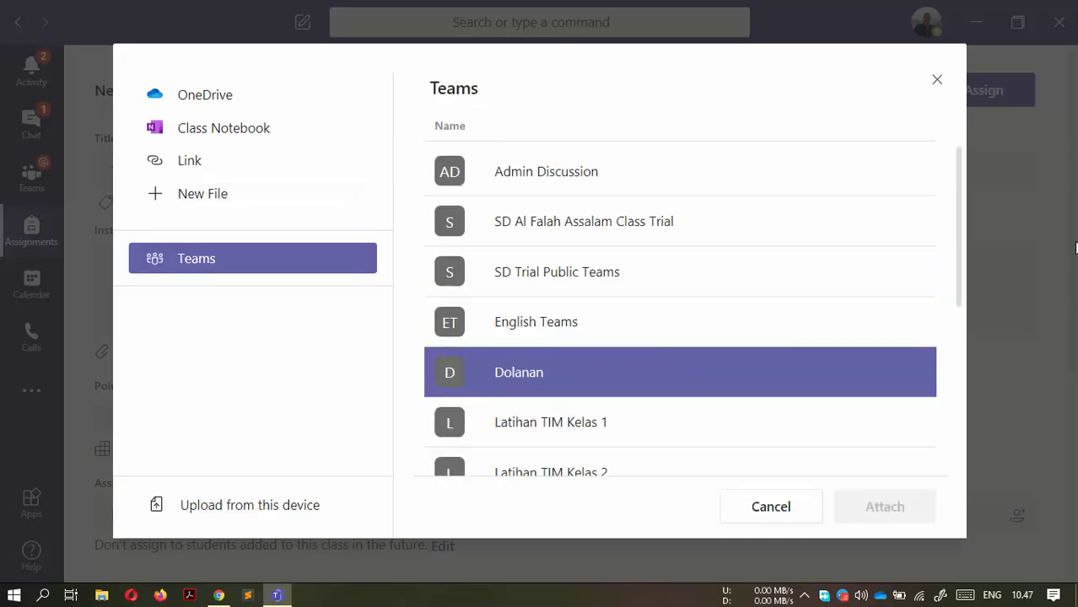
Step: Open the files of the Kelas 1A 2020-2021 Percobaan team as the resource source
key(Up)
key(Up)
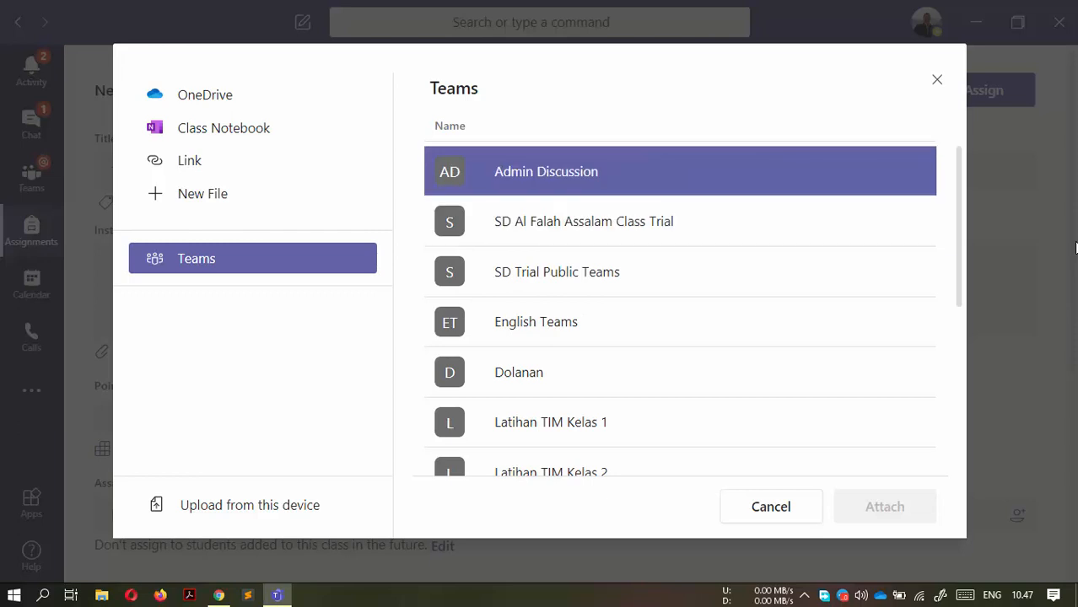
key(Down)
key(Down)
key(Down)
key(Down)
key(Up)
key(Down)
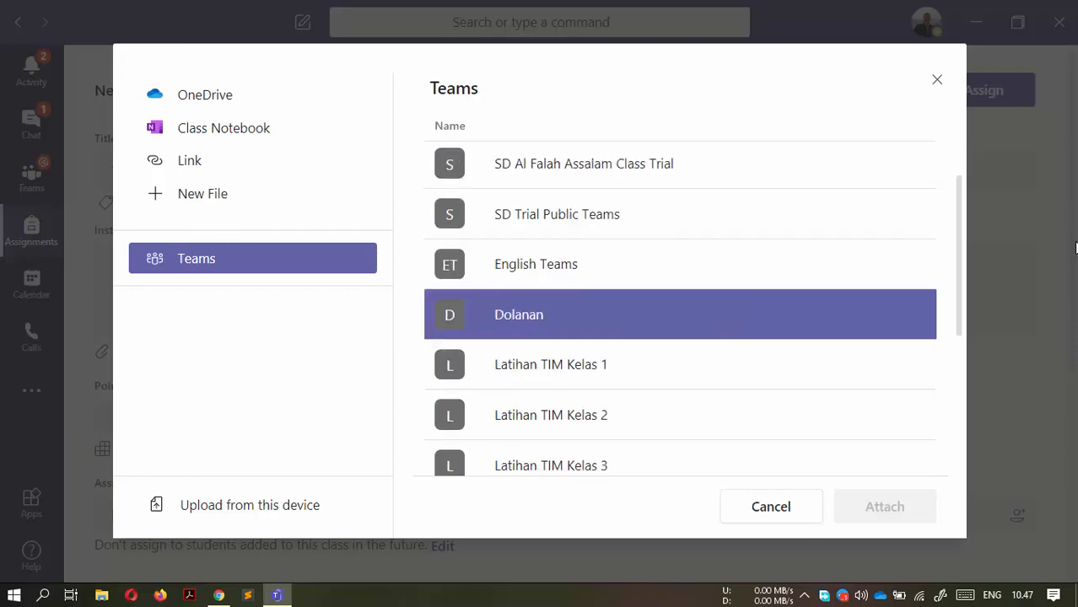
key(Down)
key(Down)
key(Down)
key(Down)
key(Down)
key(Down)
key(Down)
key(Down)
key(Return)
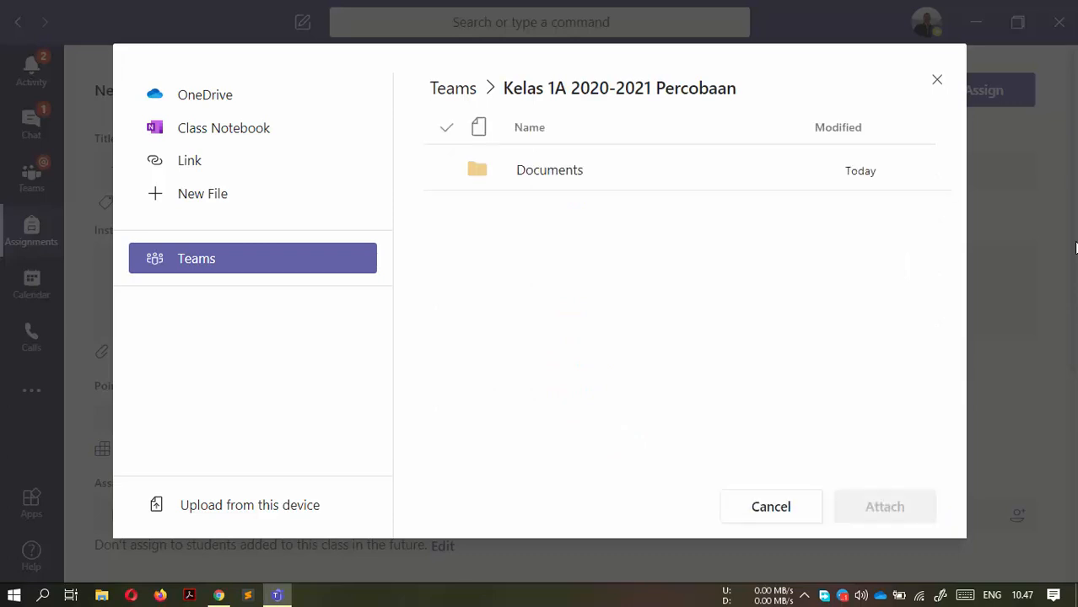
Step: Try to attach the "02 Menperin - Inisiatif Strategis" file from the team's Documents > PAI > Shalat folder
key(Down)
key(Return)
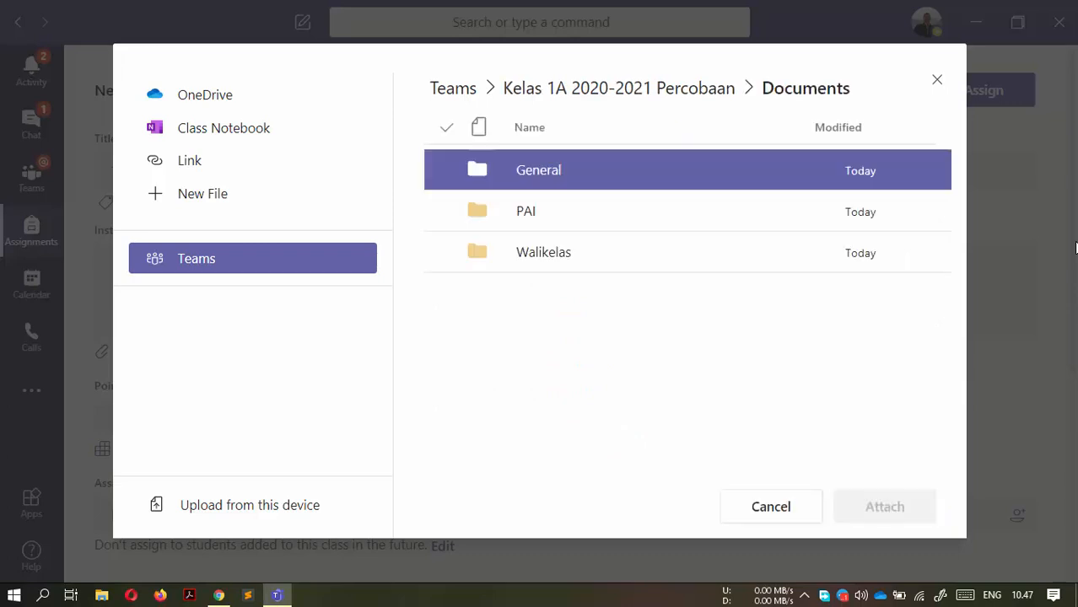
key(Up)
key(Up)
key(Return)
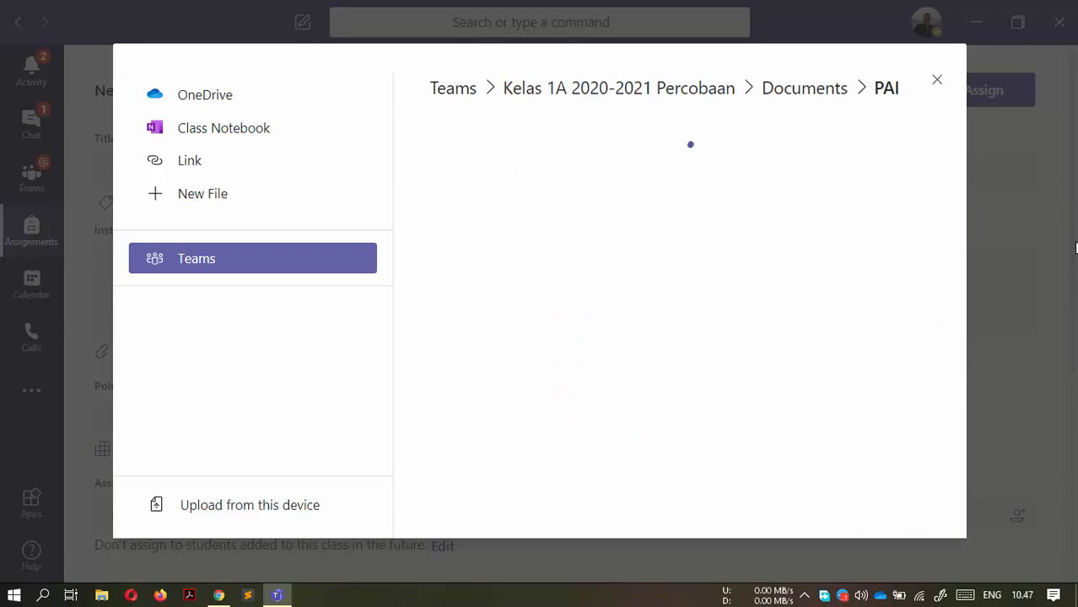
key(Down)
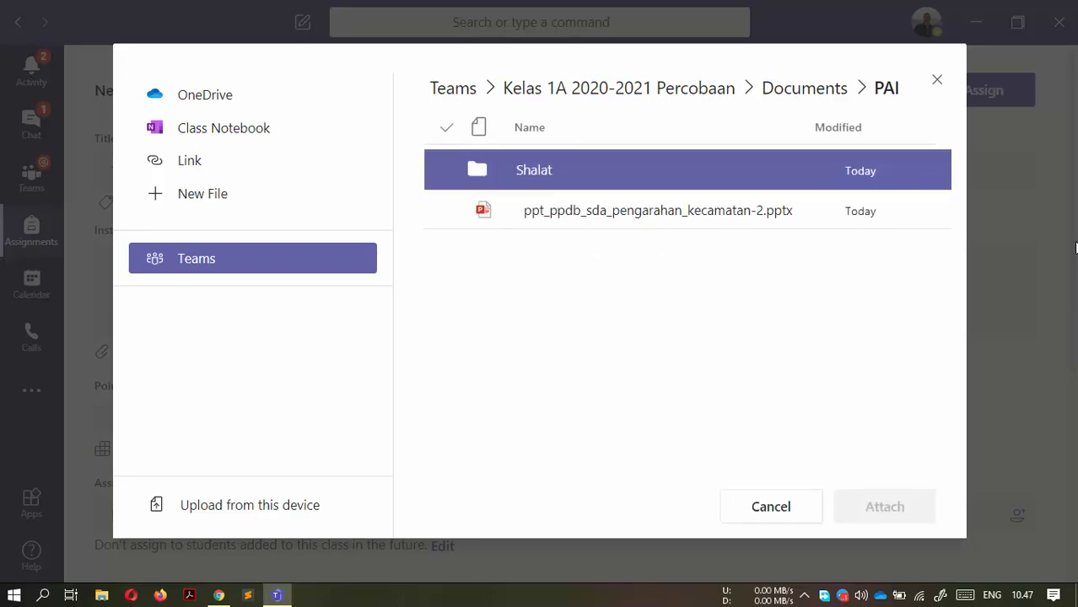
key(Down)
key(Up)
key(Return)
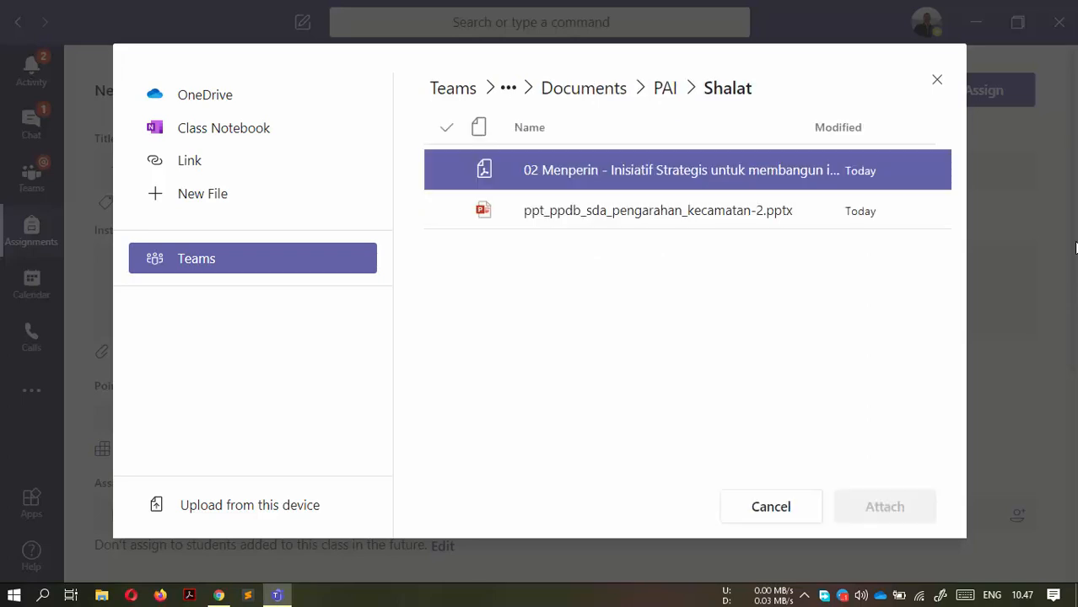
key(Down)
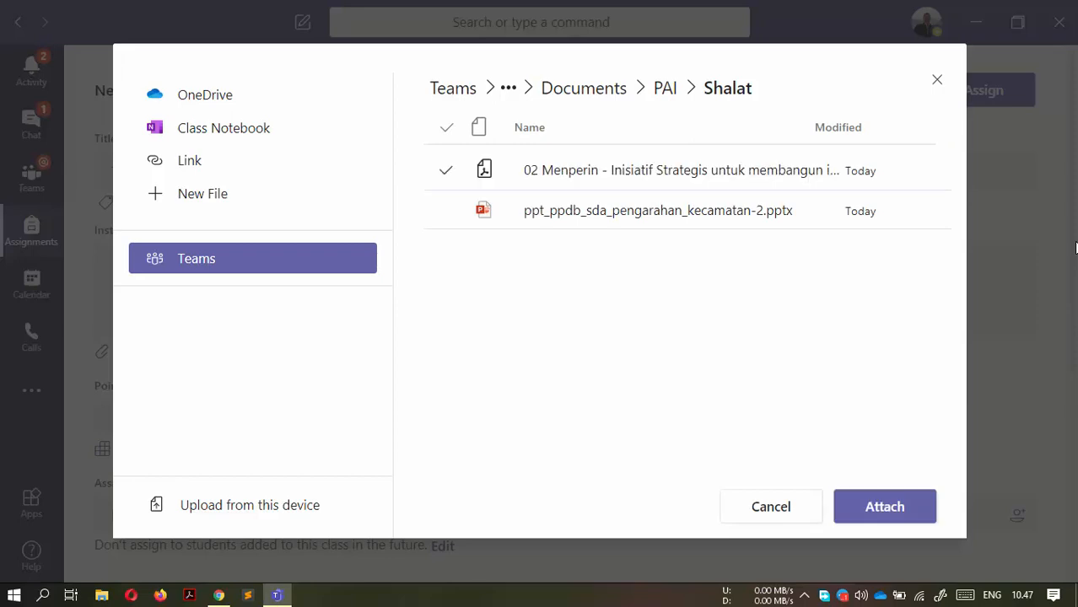
key(Return)
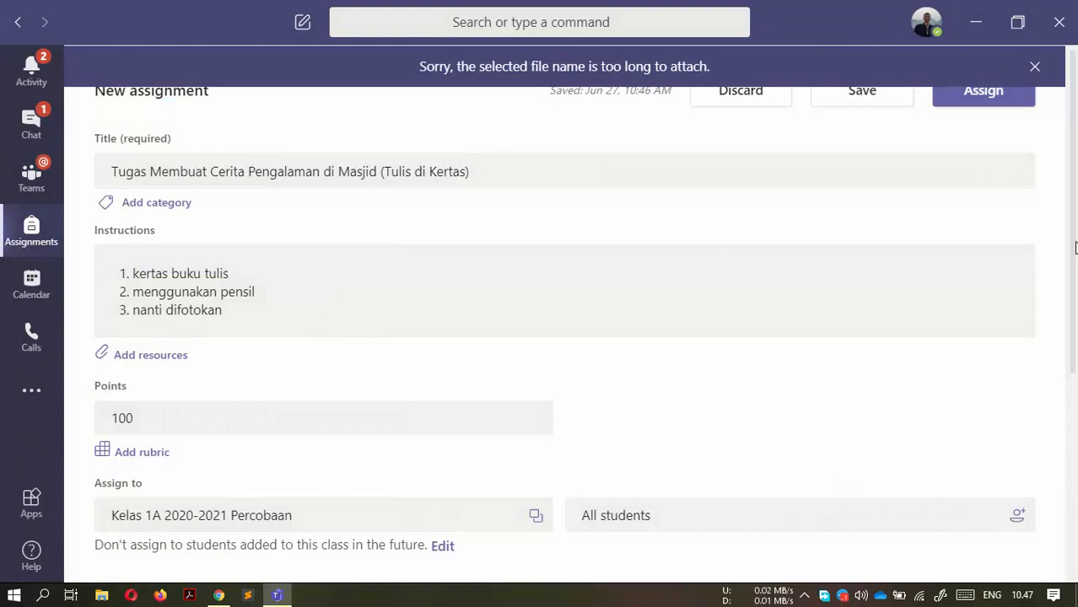
Step: Add a fourth numbered instruction reading "Untuk yang belum paham bisa lihat file dibawah ini"
click(244, 292)
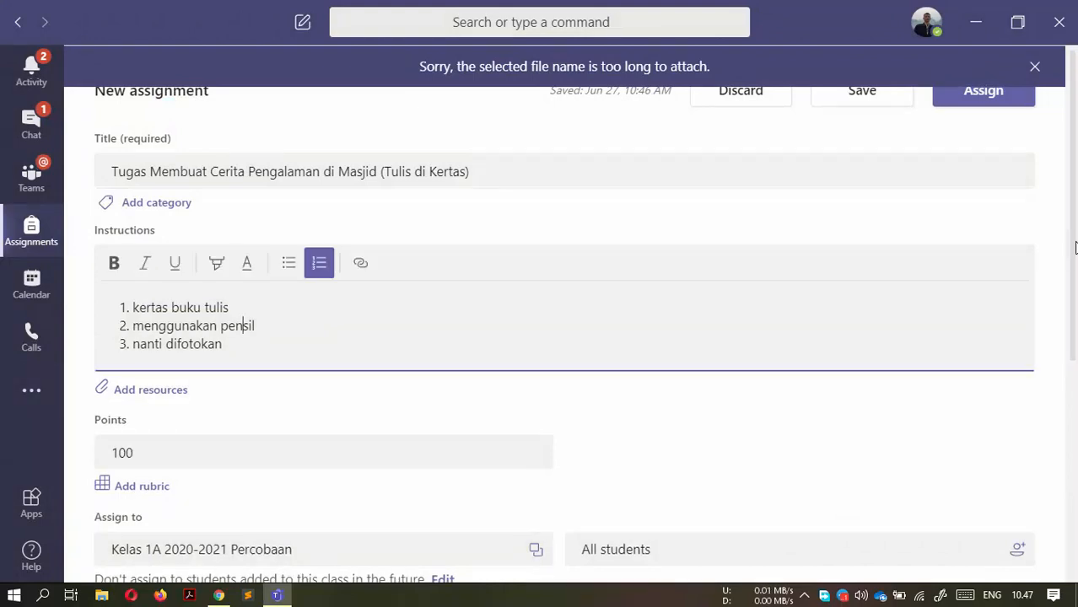
key(Down)
key(Return)
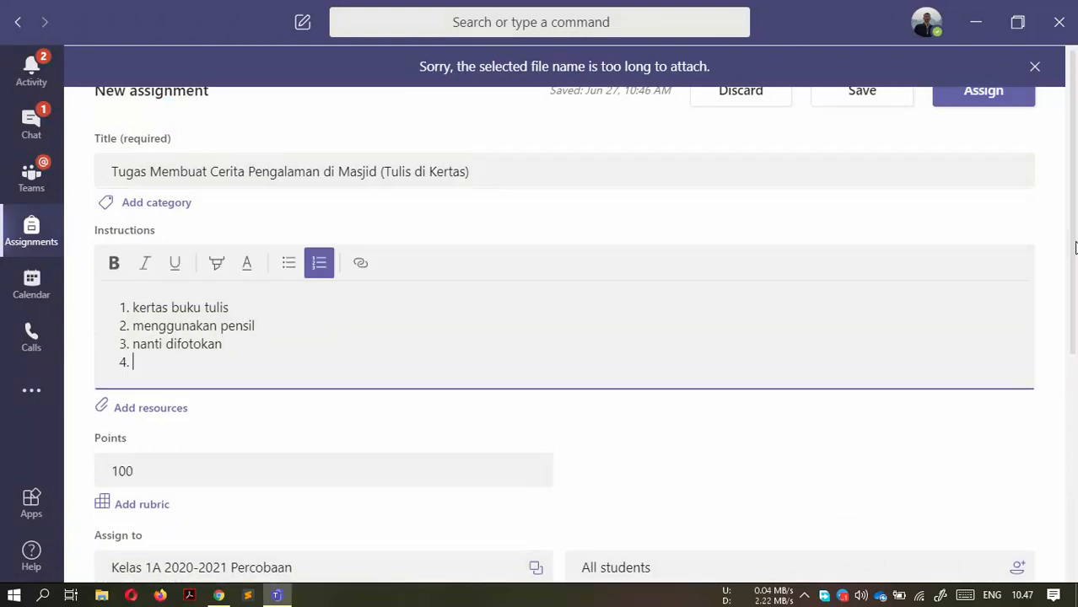
text(Mengikut)
key(BackSpace)
key(BackSpace)
key(BackSpace)
key(BackSpace)
key(BackSpace)
key(BackSpace)
key(BackSpace)
key(BackSpace)
text(Un)
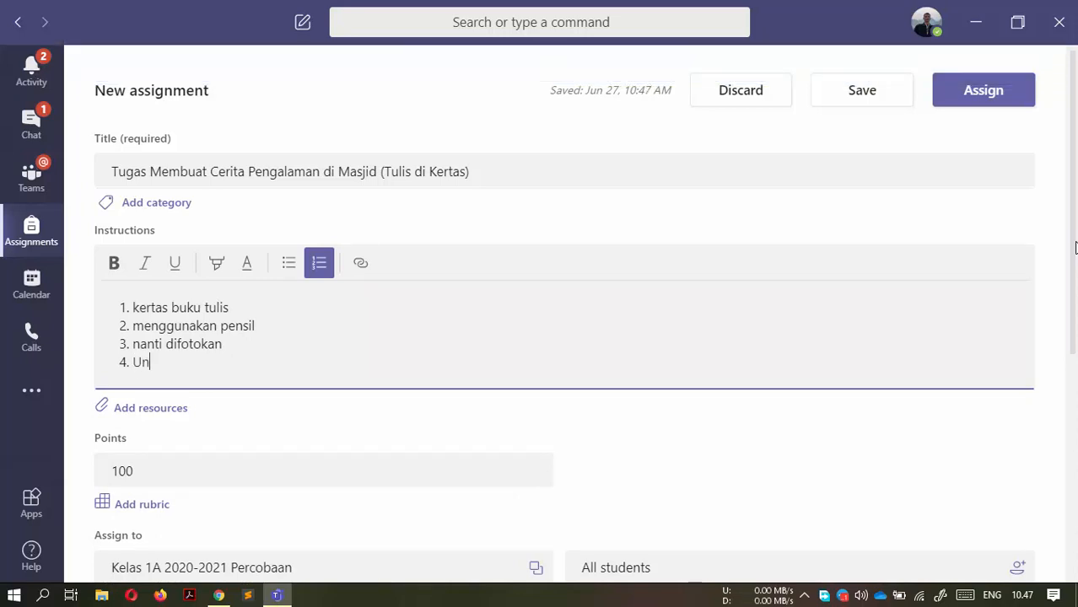
text(tuk yang belum)
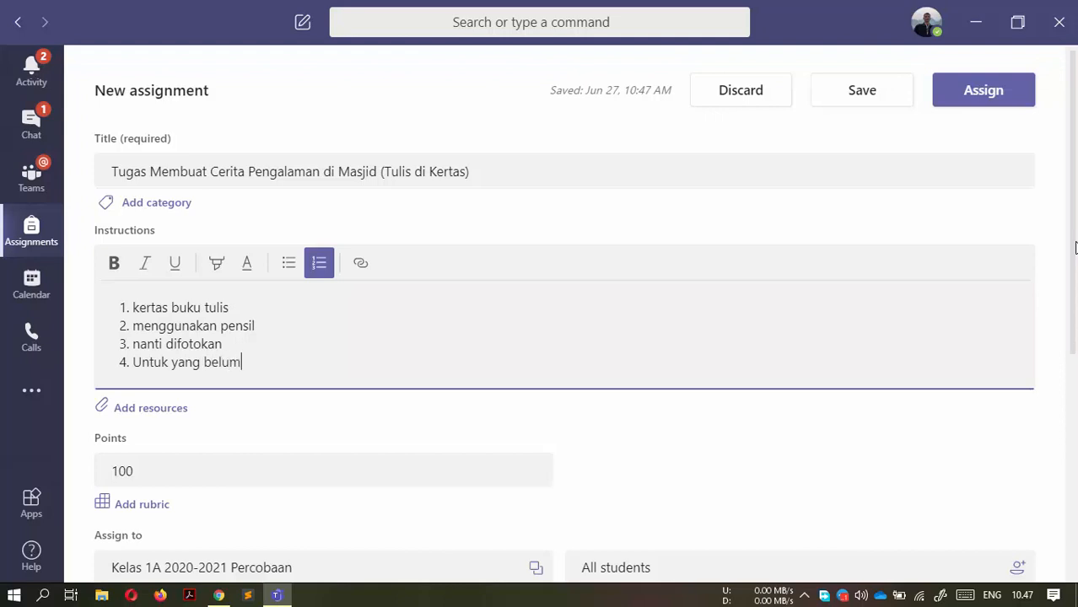
text( paham bisa l)
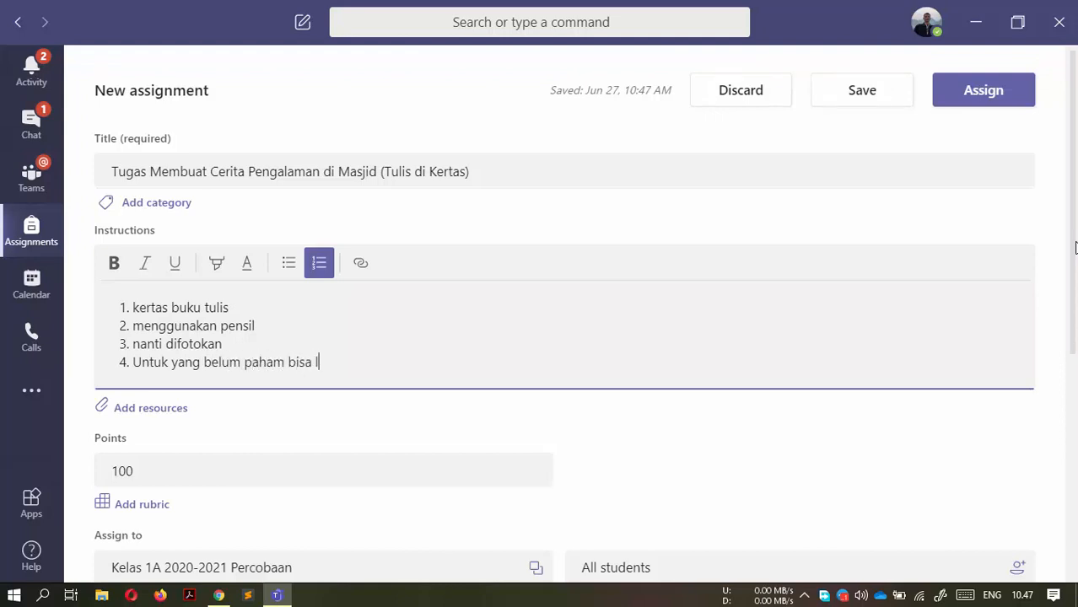
text(ihat resource)
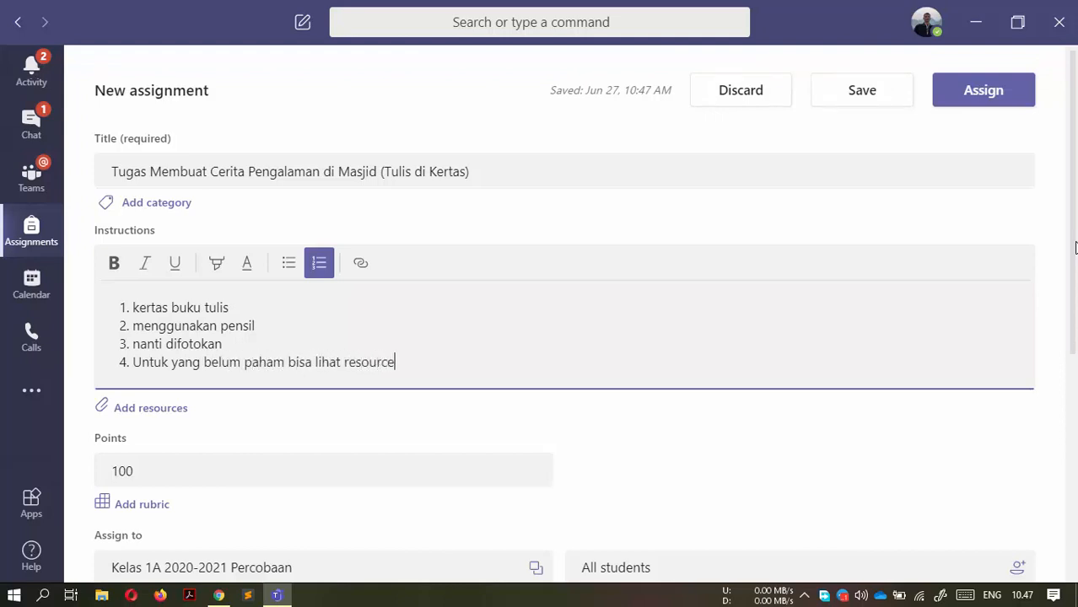
text(s dibaw)
key(BackSpace)
key(BackSpace)
key(BackSpace)
key(BackSpace)
key(BackSpace)
key(BackSpace)
key(BackSpace)
key(BackSpace)
key(BackSpace)
key(BackSpace)
key(BackSpace)
key(BackSpace)
key(BackSpace)
key(BackSpace)
key(BackSpace)
text(file dibawah ini)
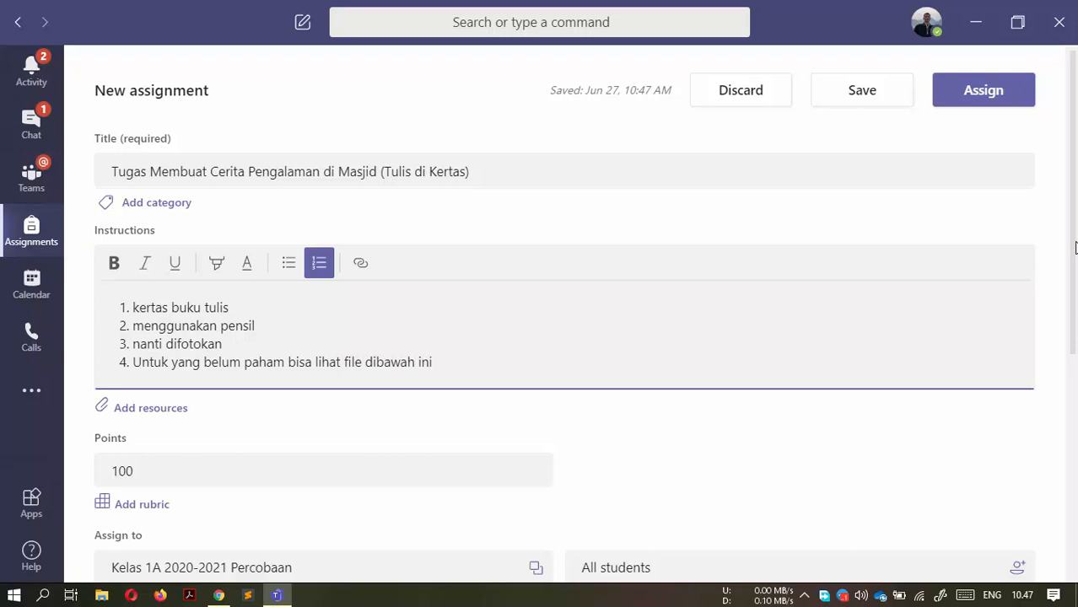
Step: Attach ppt_ppdb_sda_pengarahan_kecamatan-2.pptx from the Kelas 1A 2020-2021 Percobaan team's Documents > PAI folder as a resource
click(152, 407)
click(162, 328)
click(1075, 247)
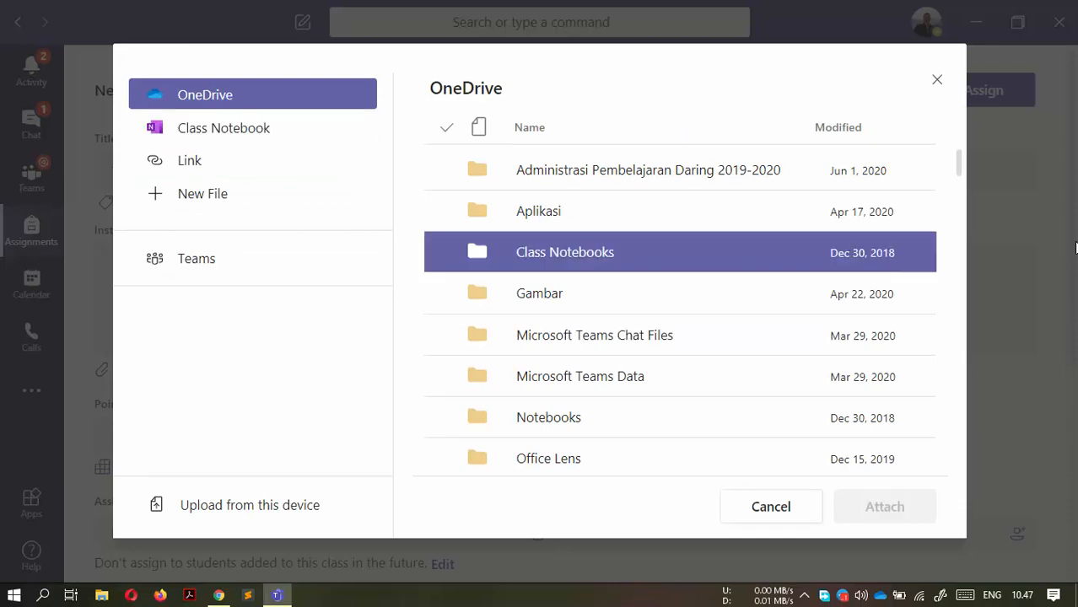
click(232, 259)
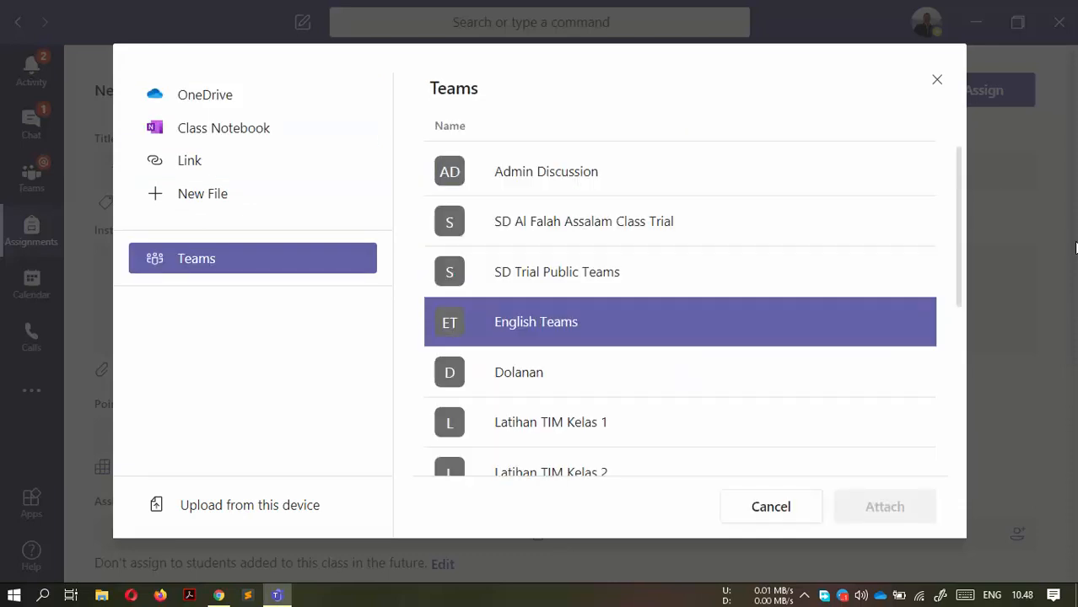
scroll(680, 329, down, 4)
click(585, 450)
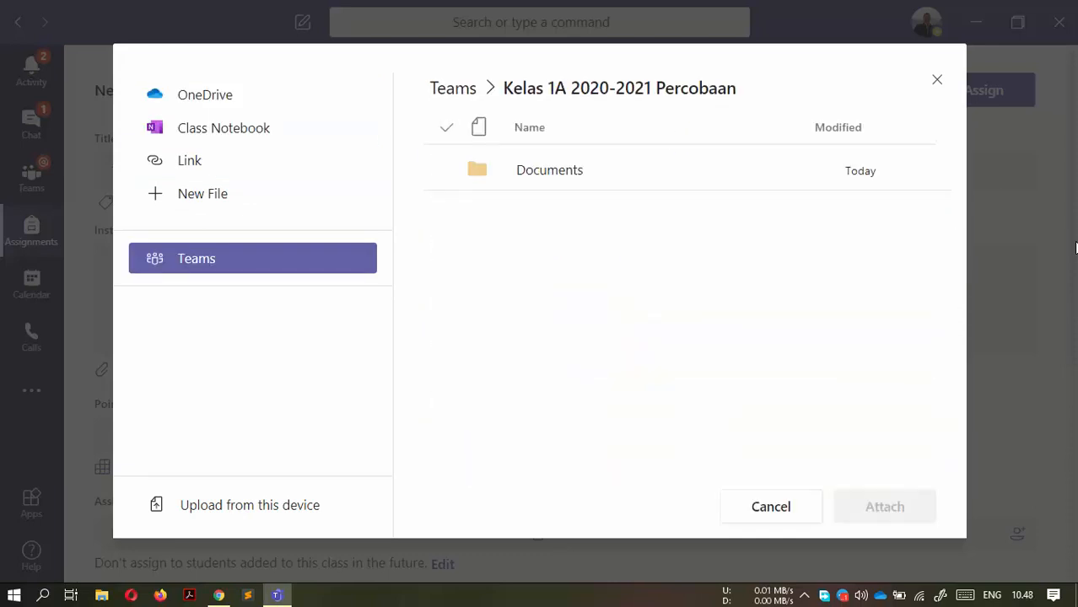
click(548, 168)
click(531, 212)
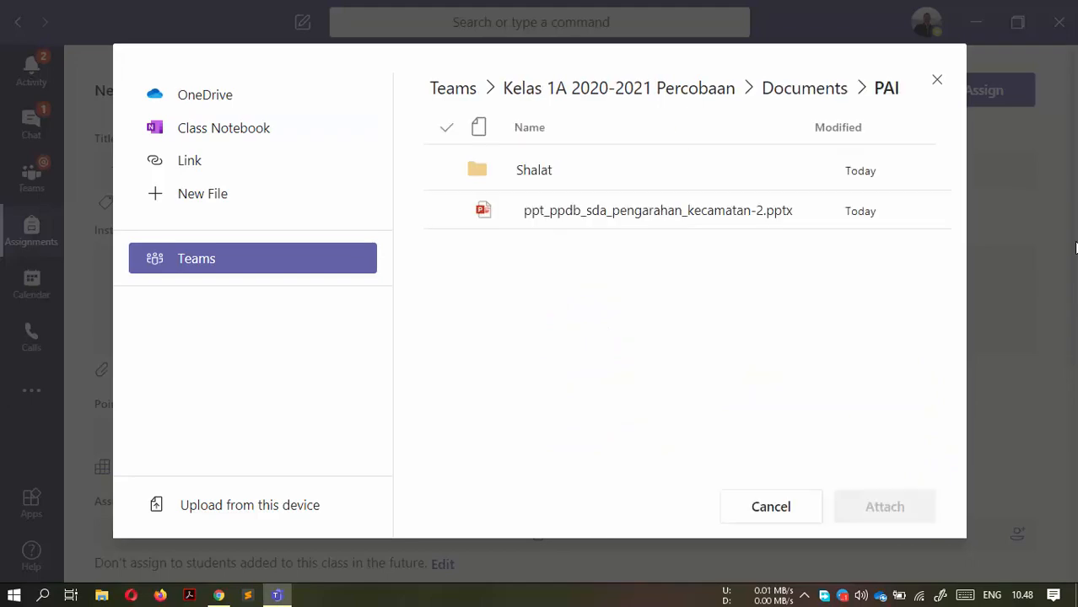
click(658, 210)
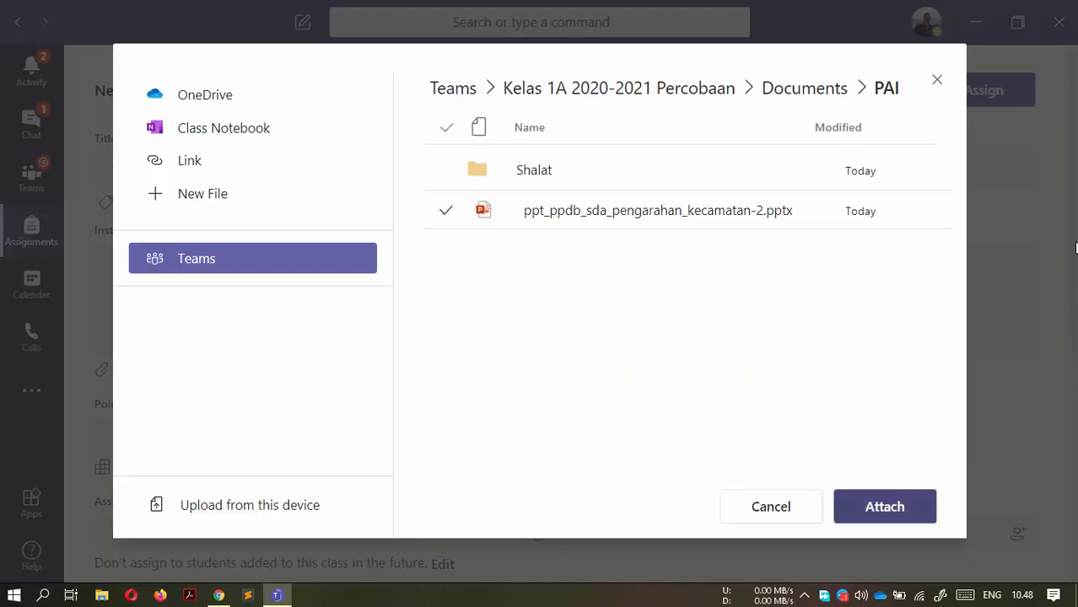
click(884, 506)
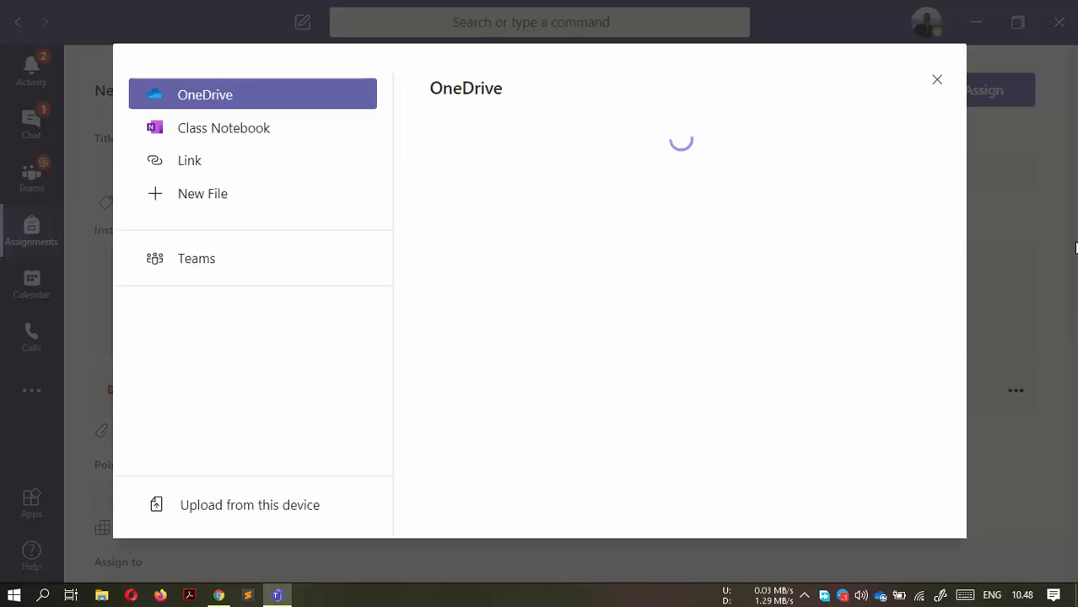
click(203, 160)
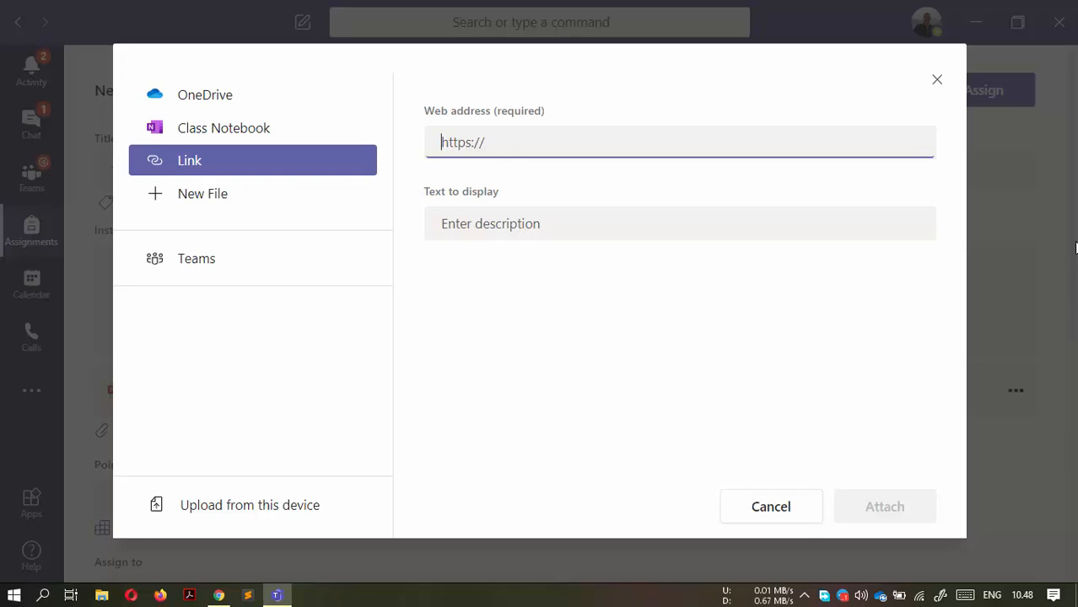
text(http://)
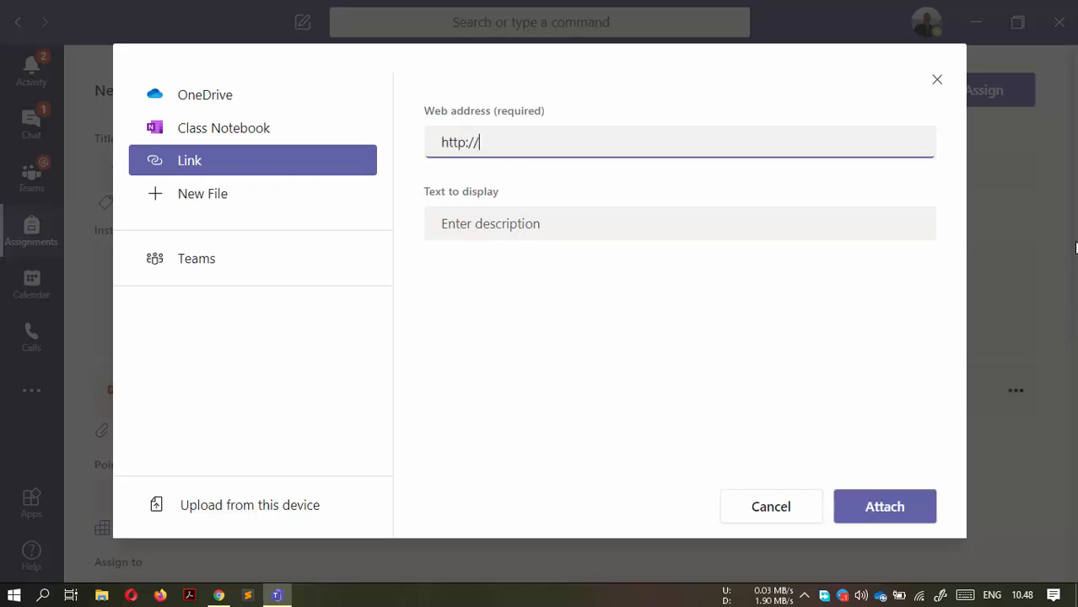
text(forms.gle/akjdhf2e)
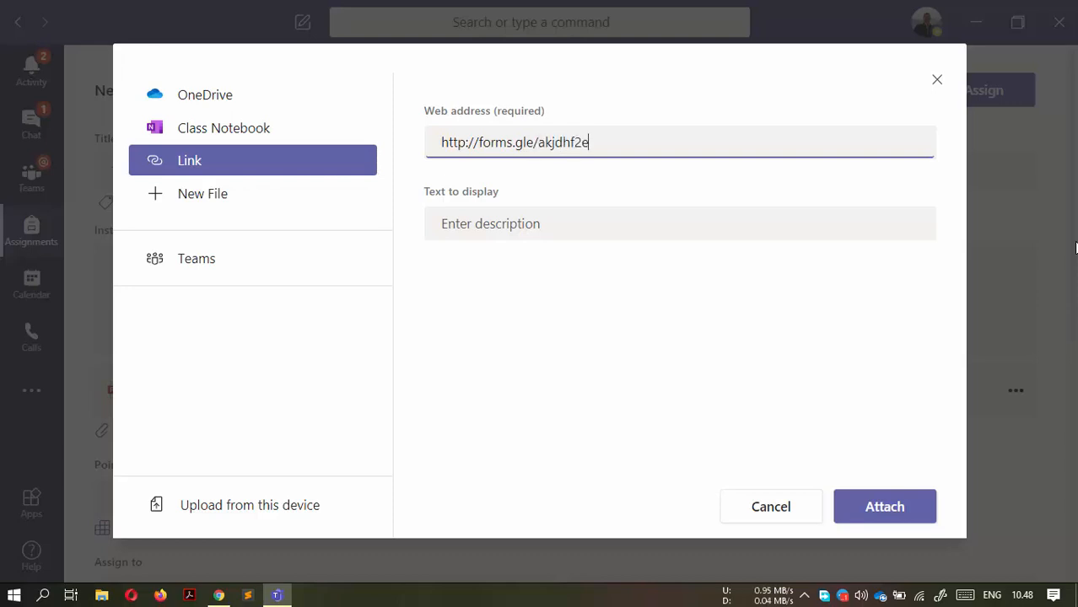
key(Tab)
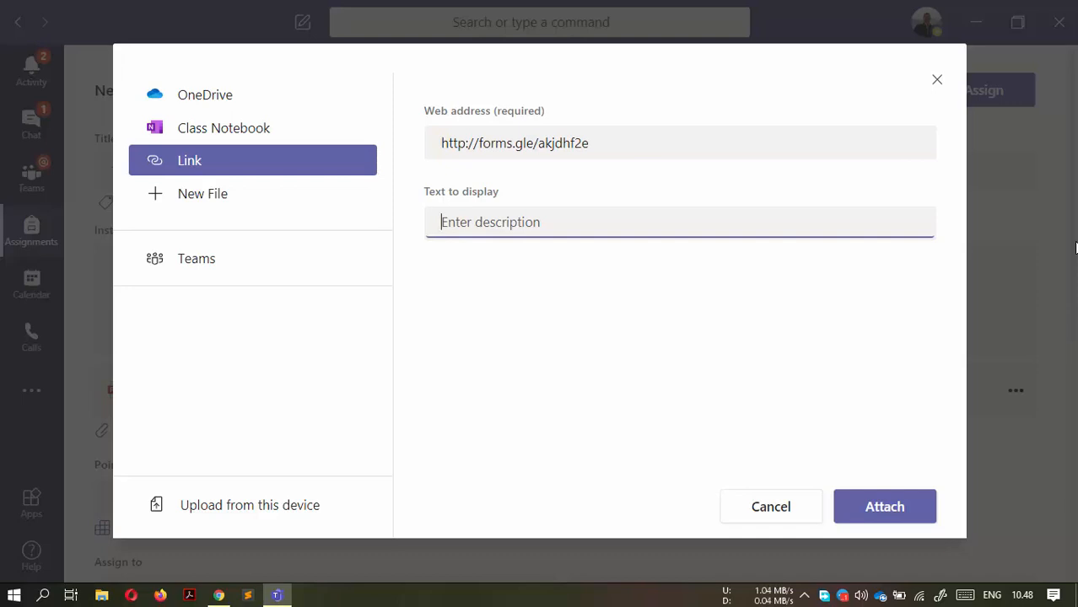
text(Link Pn)
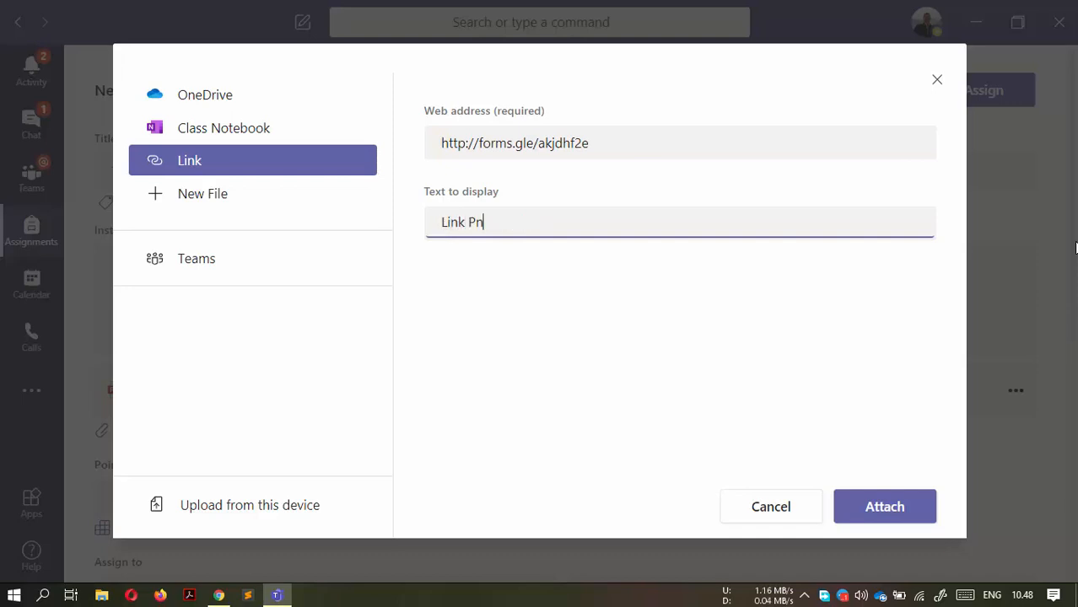
key(BackSpace)
text(engerjaan Soal)
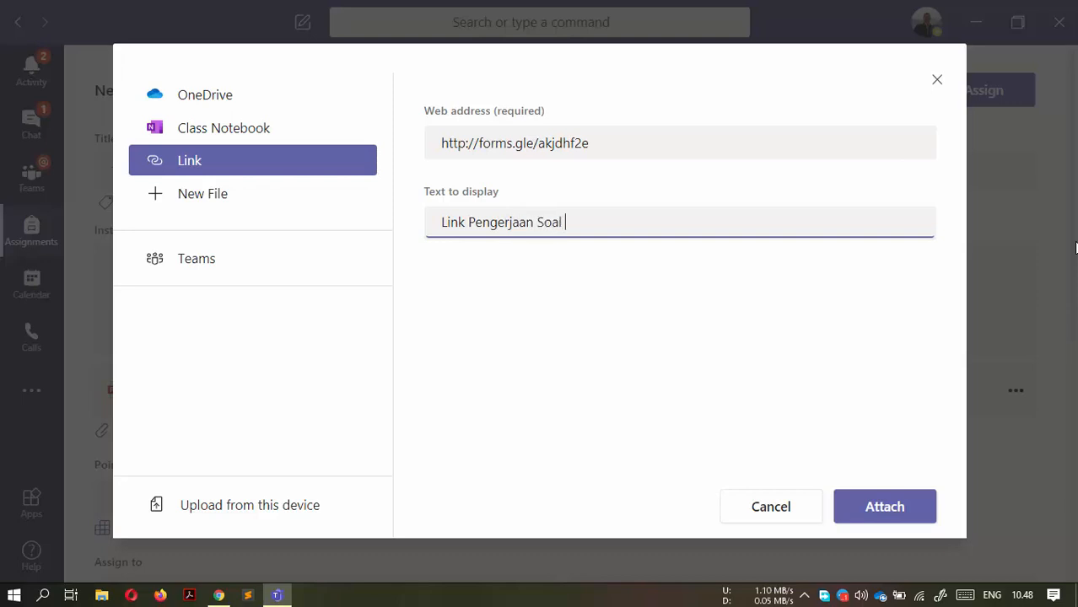
text( Tes)
key(Return)
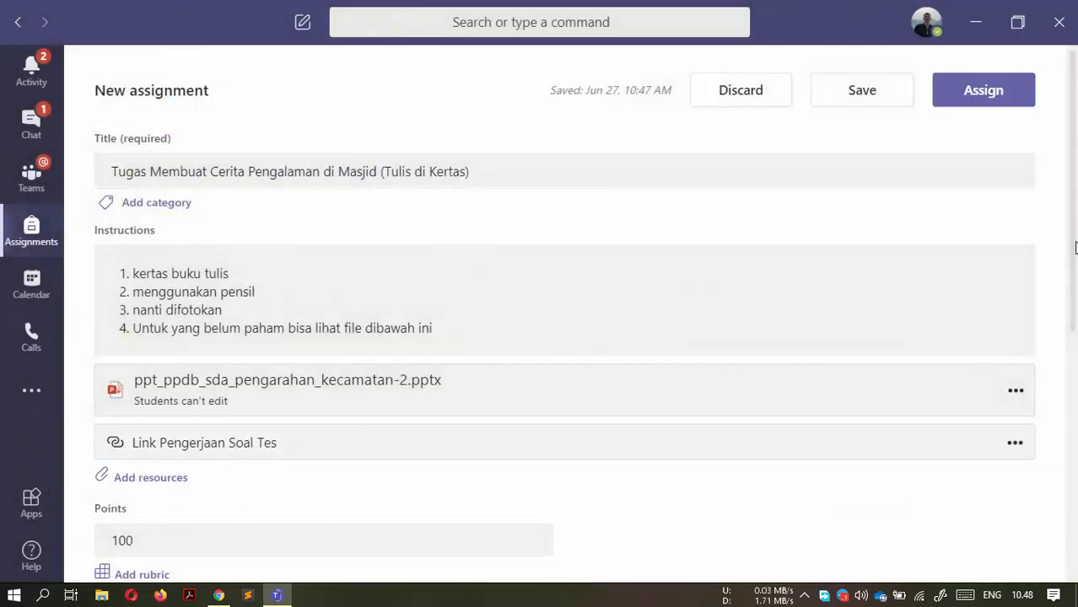
Step: Add the Latihan TIM Kelas 2 and Latihan TIM Kelas 6 classes to the assignment's recipients
scroll(1075, 246, down, 4)
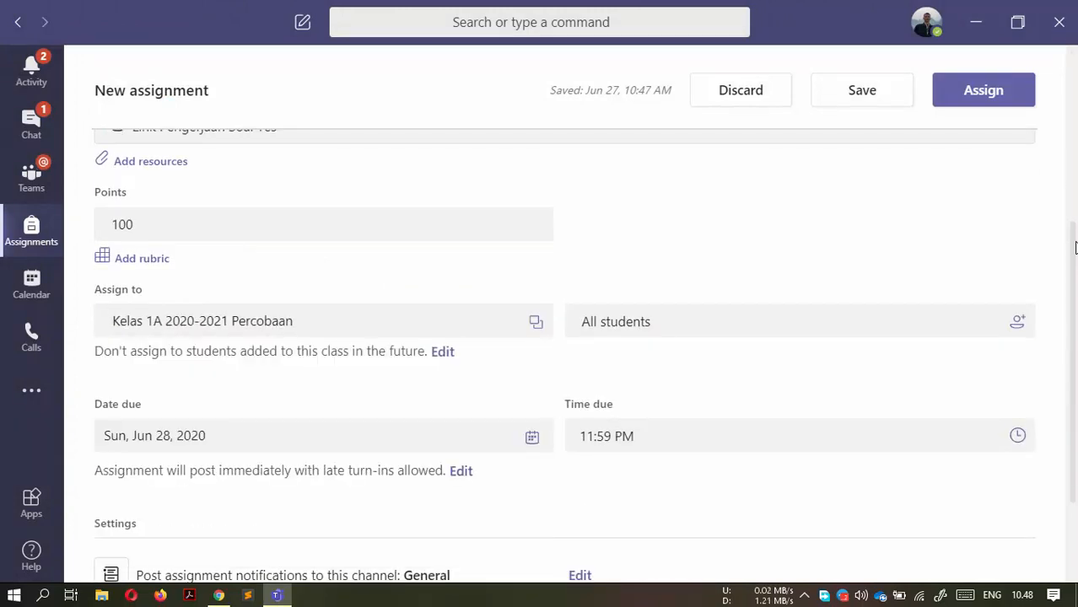
click(253, 321)
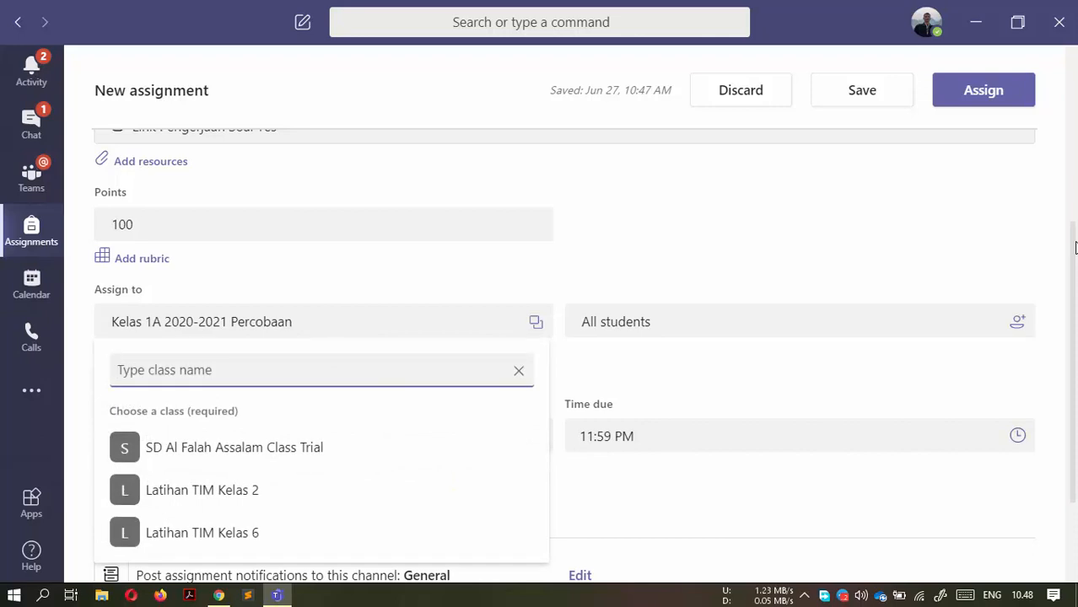
scroll(321, 490, down, 2)
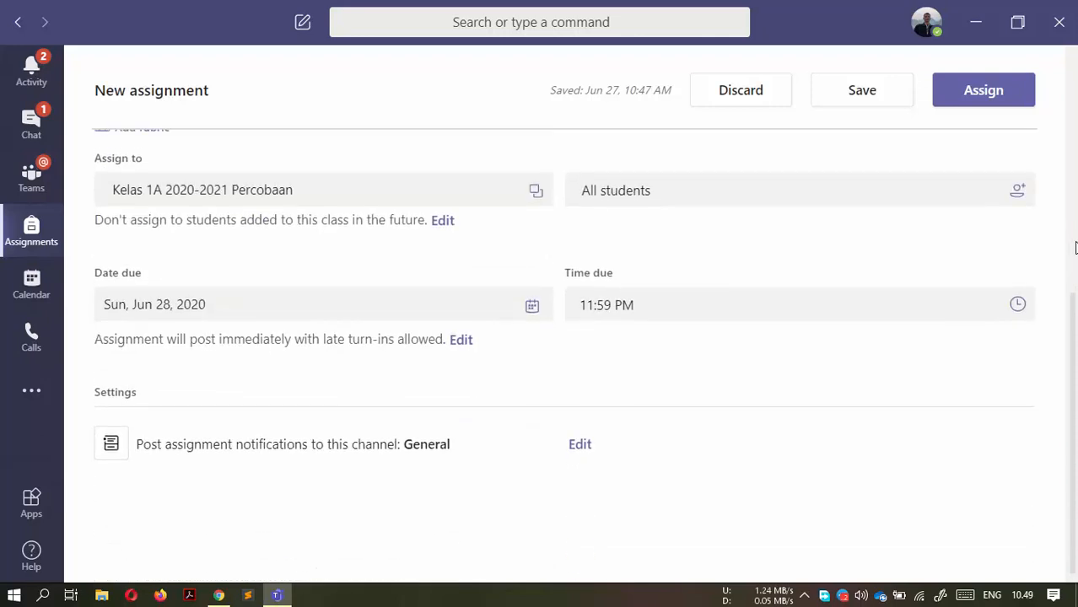
scroll(321, 490, up, 3)
click(253, 420)
click(253, 329)
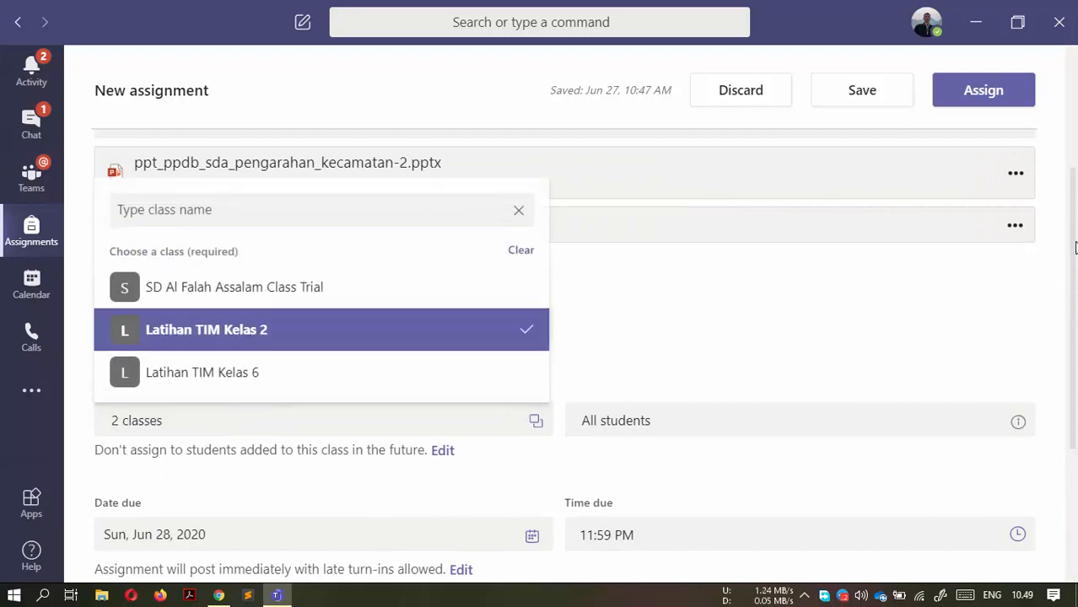
click(253, 372)
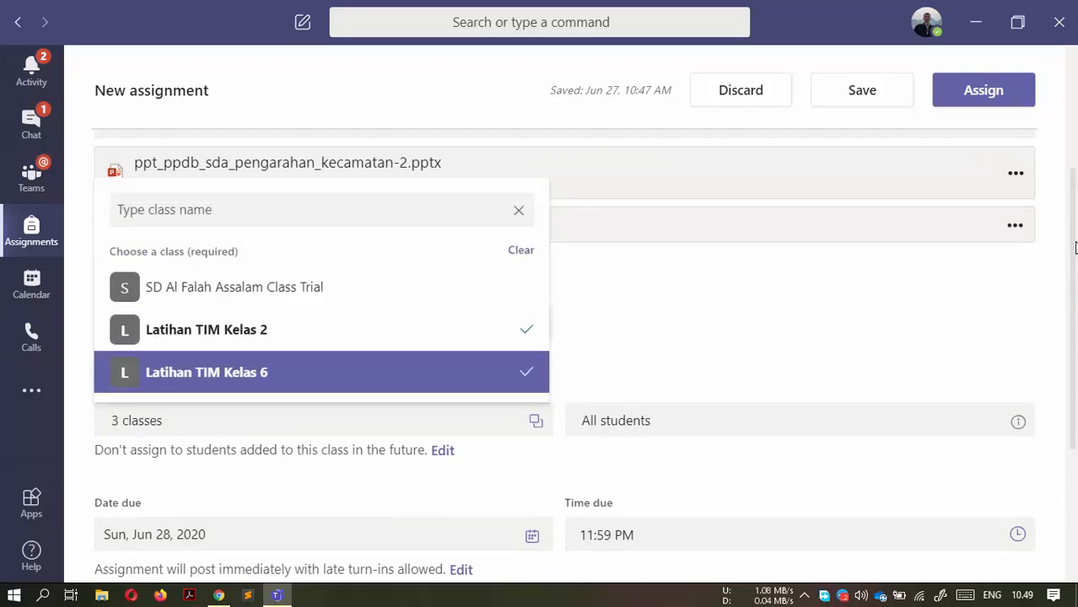
scroll(253, 372, down, 2)
scroll(1075, 247, up, 2)
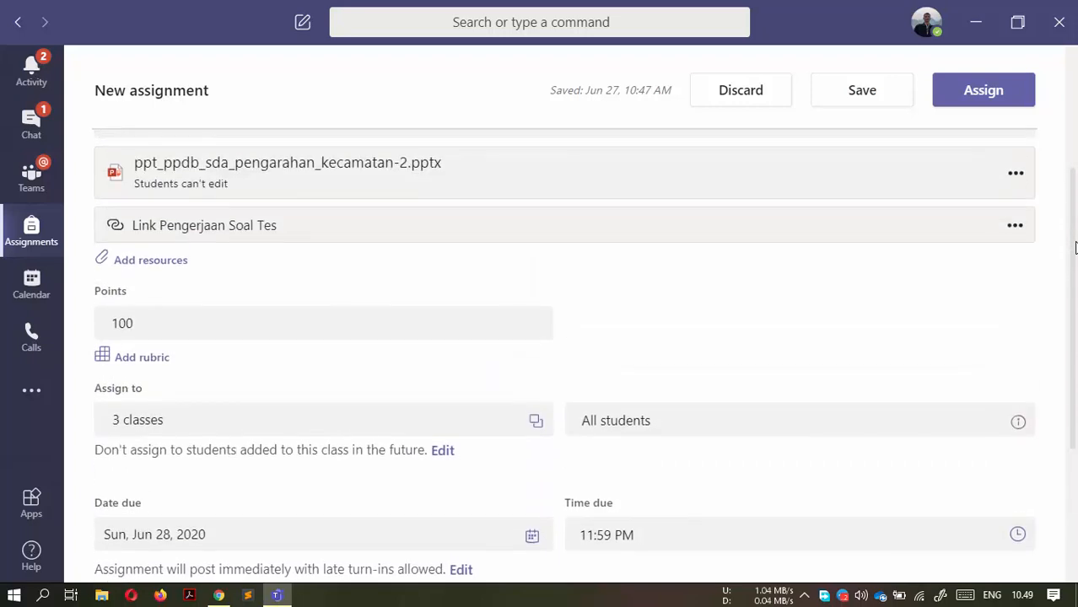
scroll(1076, 248, up, 1)
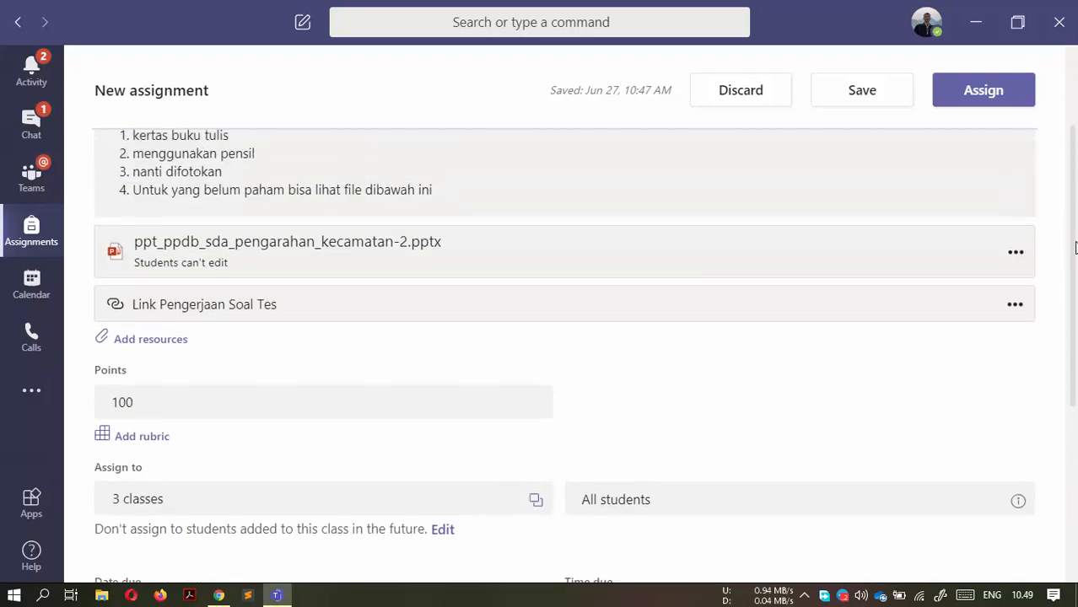
scroll(1076, 247, down, 1)
scroll(1075, 247, up, 1)
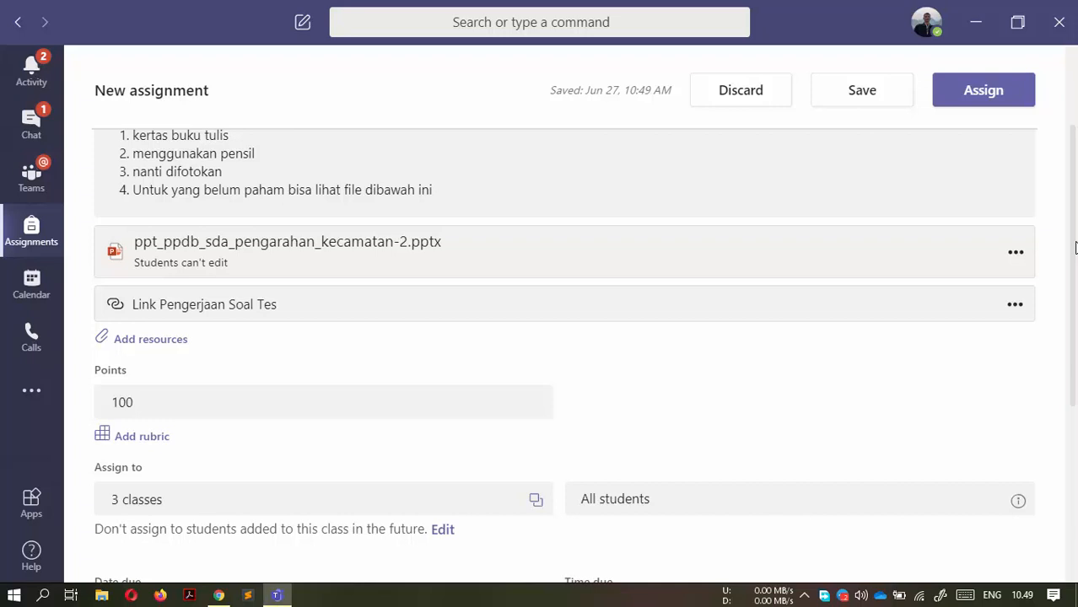
Step: Clear the additional classes so the assignment goes only to Kelas 1A 2020-2021 Percobaan
click(323, 499)
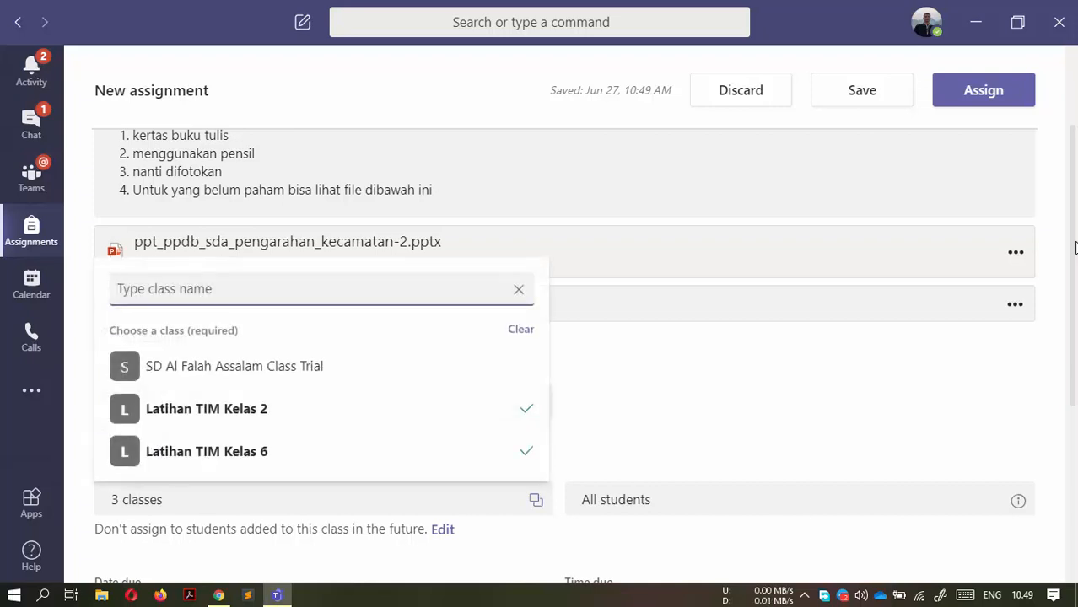
click(522, 330)
click(519, 289)
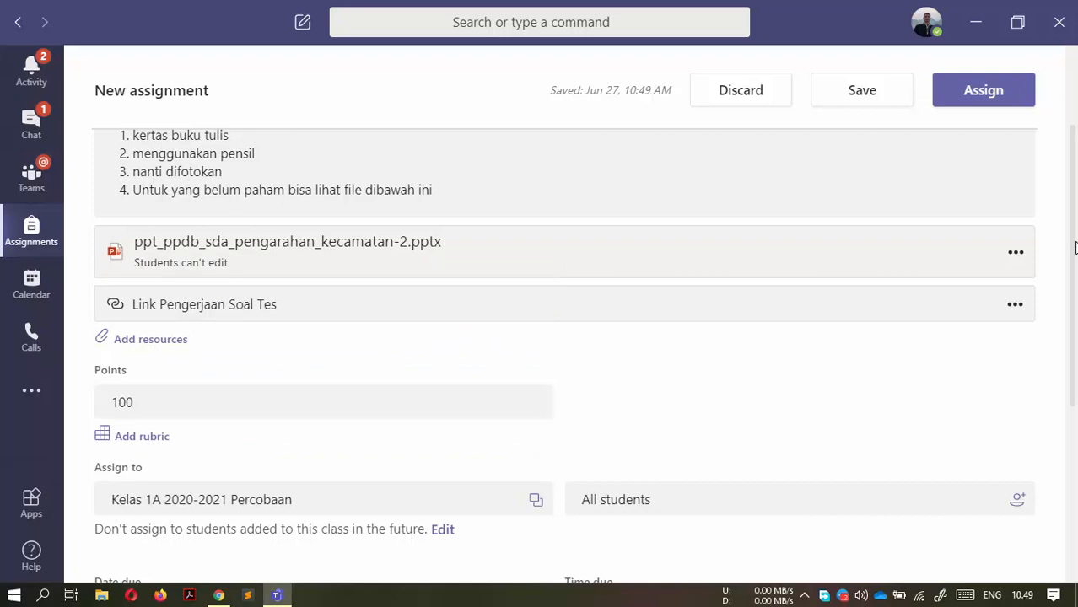
Step: Add the Latihan TIM Kelas 2 class as a recipient and deselect it again
click(616, 500)
click(323, 499)
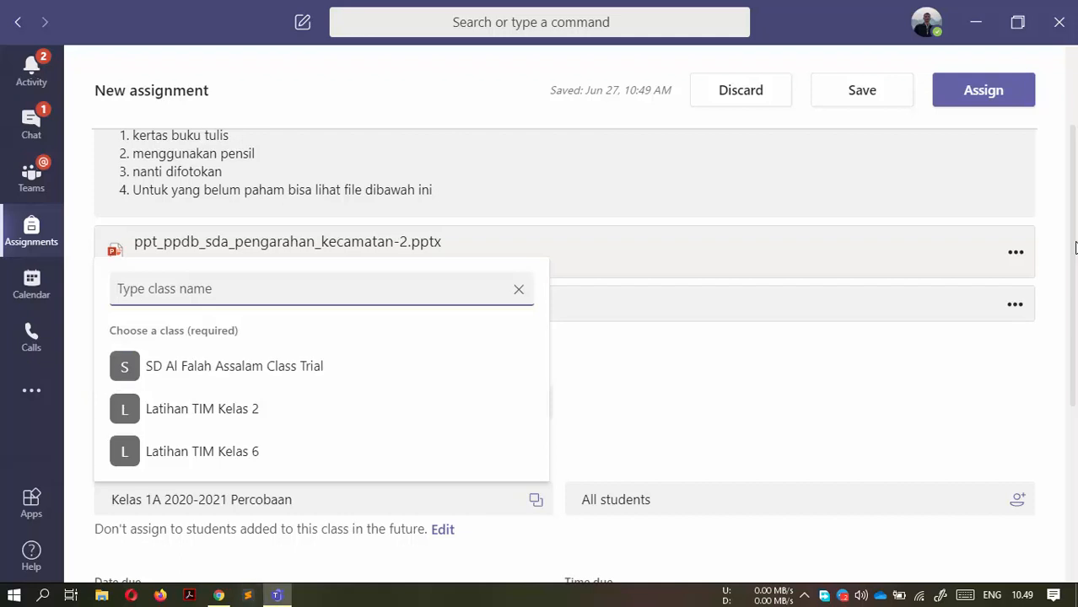
click(201, 409)
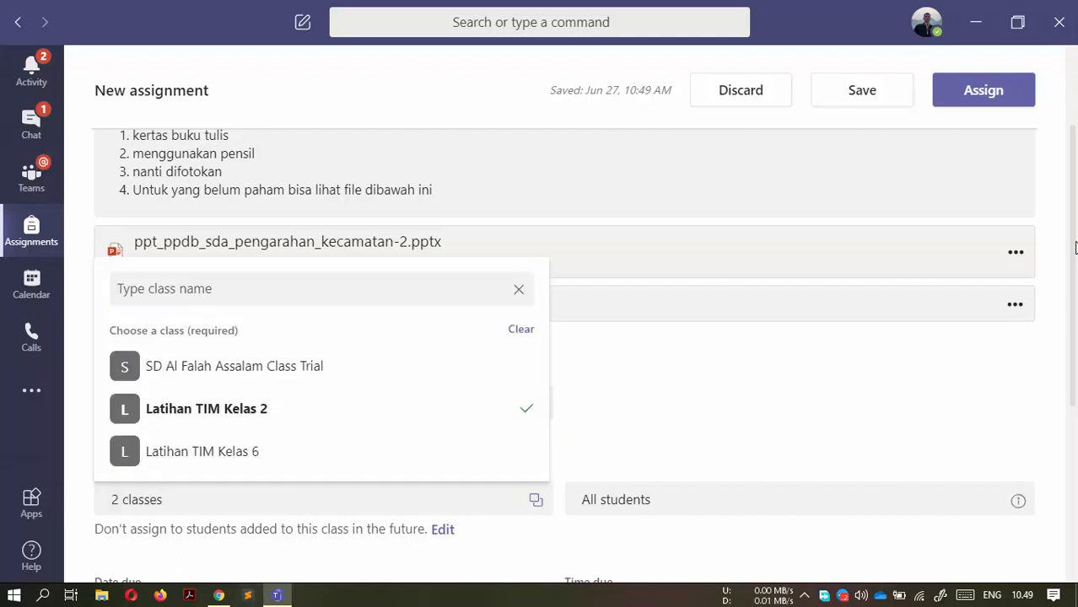
click(201, 409)
click(742, 405)
Step: Restrict the assignment's recipients to the first two students listed in the Kelas 1A class
click(798, 499)
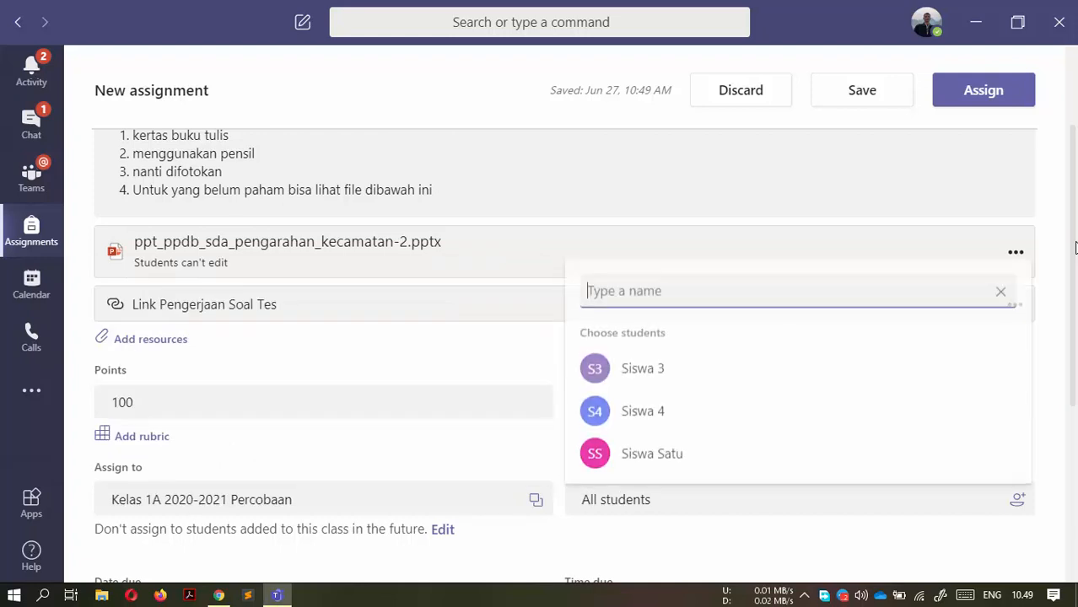
key(Down)
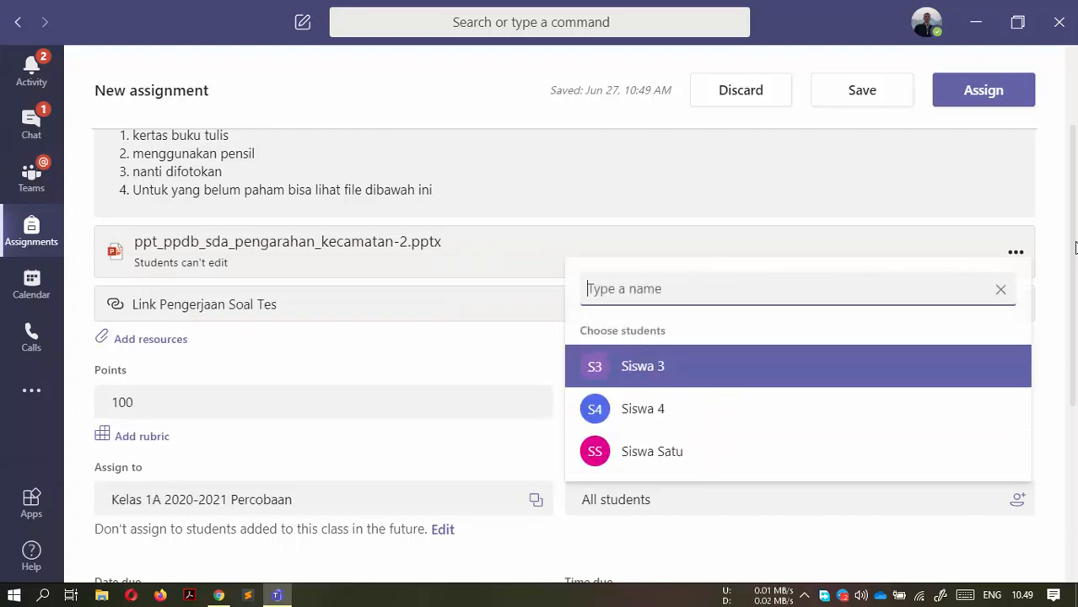
key(Return)
key(Down)
key(Return)
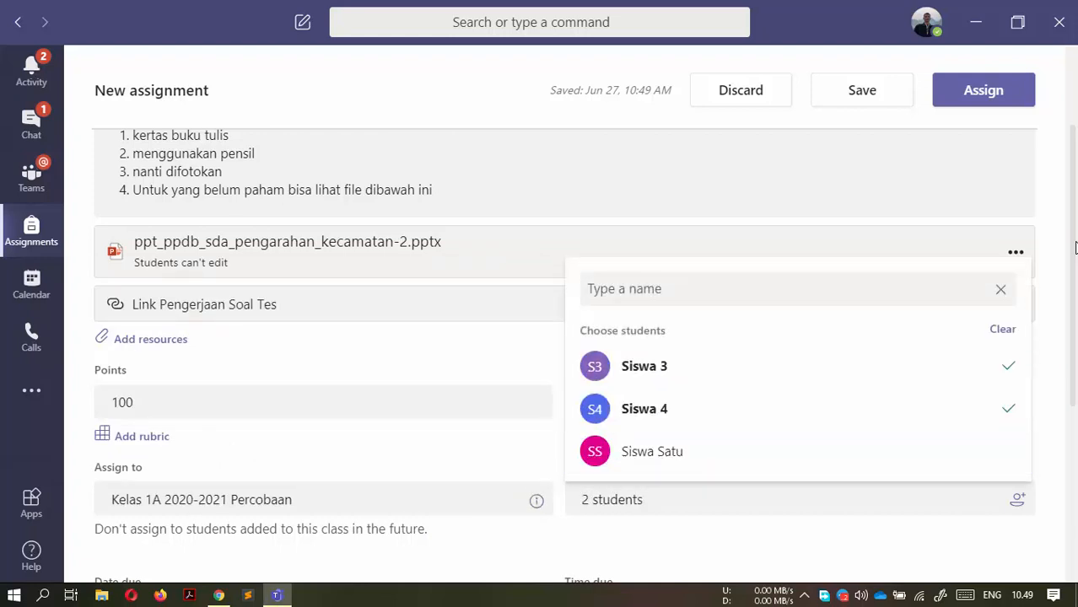
key(Escape)
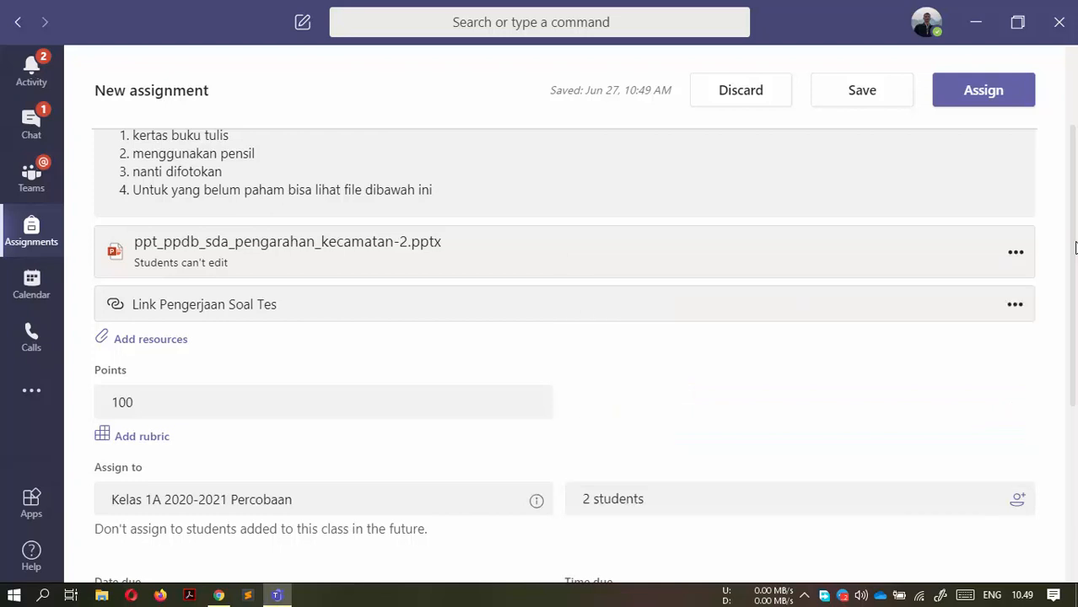
key(Return)
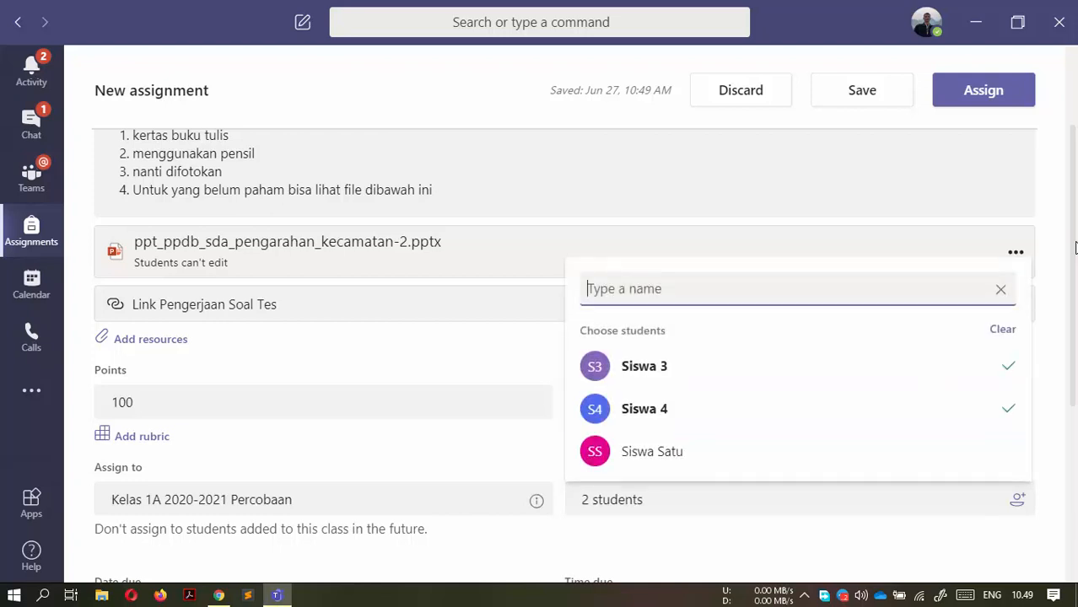
Step: Clear the individual student selection so the assignment goes to all students of the class
click(1002, 329)
click(323, 500)
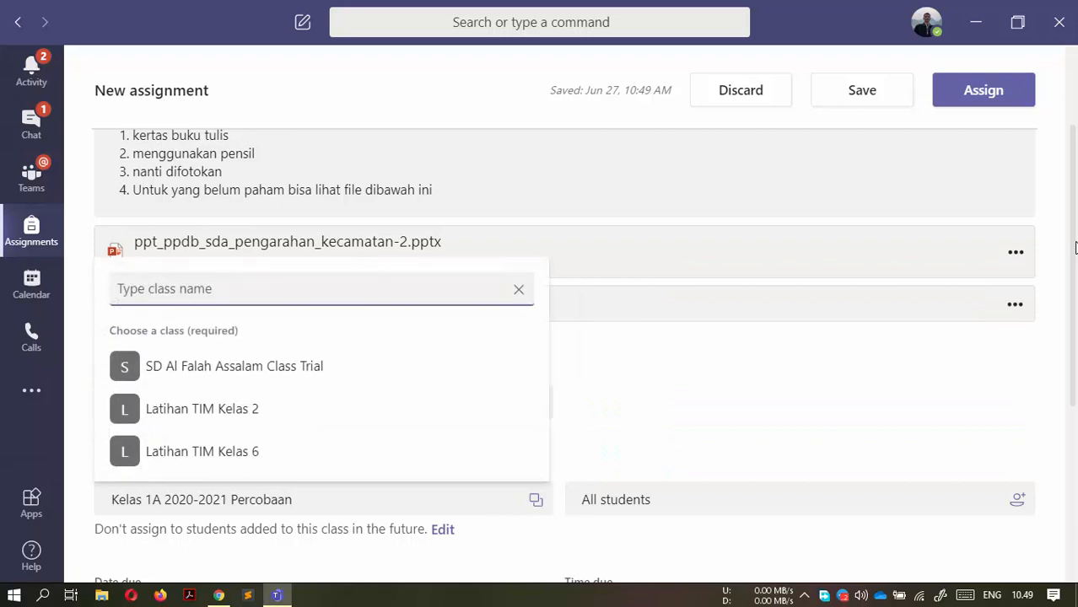
key(Escape)
Step: Set the assignment's due date to Monday, June 29, 2020
scroll(1075, 246, down, 2)
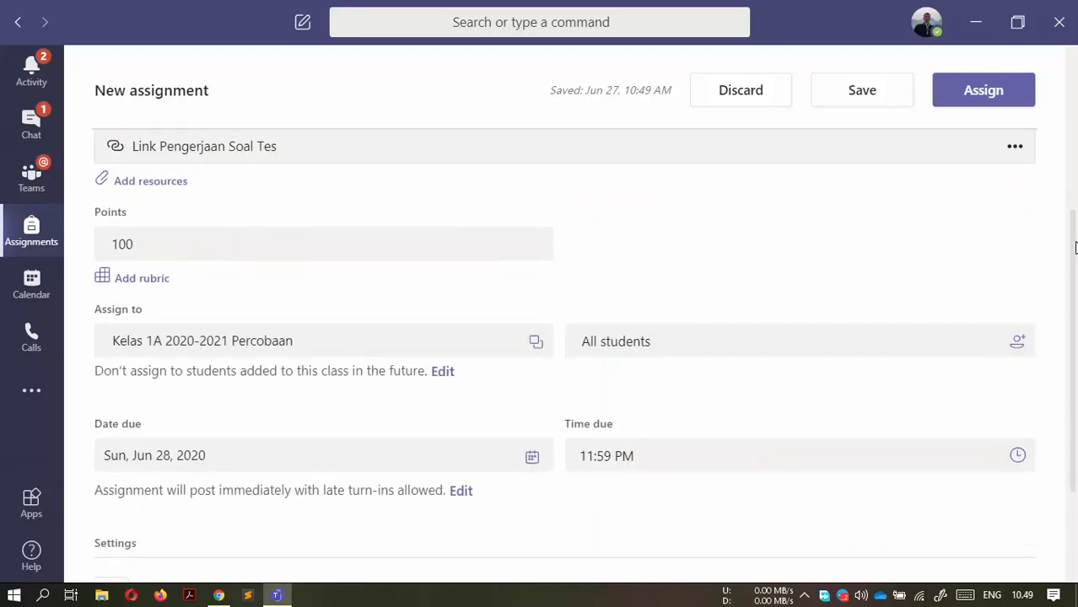
click(532, 456)
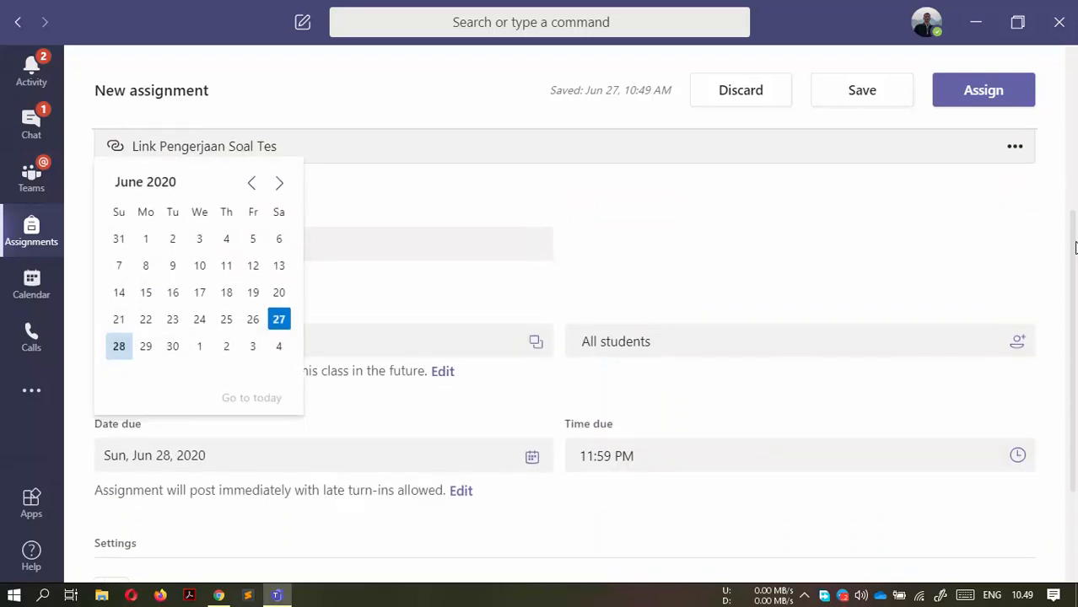
click(146, 345)
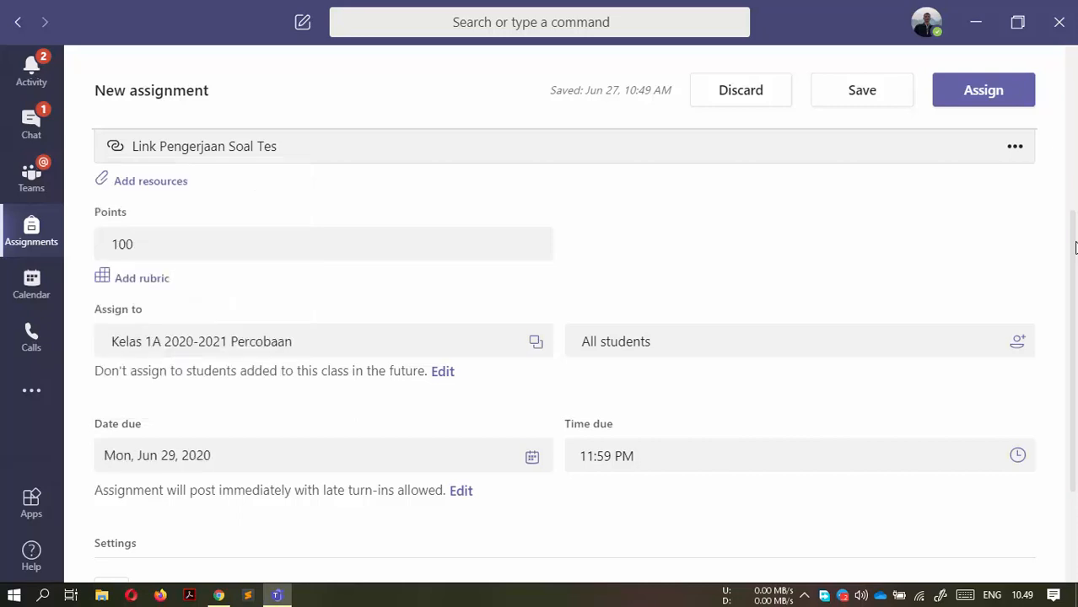
Step: Set the assignment's due time to 10:00 AM
click(593, 457)
click(594, 456)
key(BackSpace)
text(0)
click(598, 456)
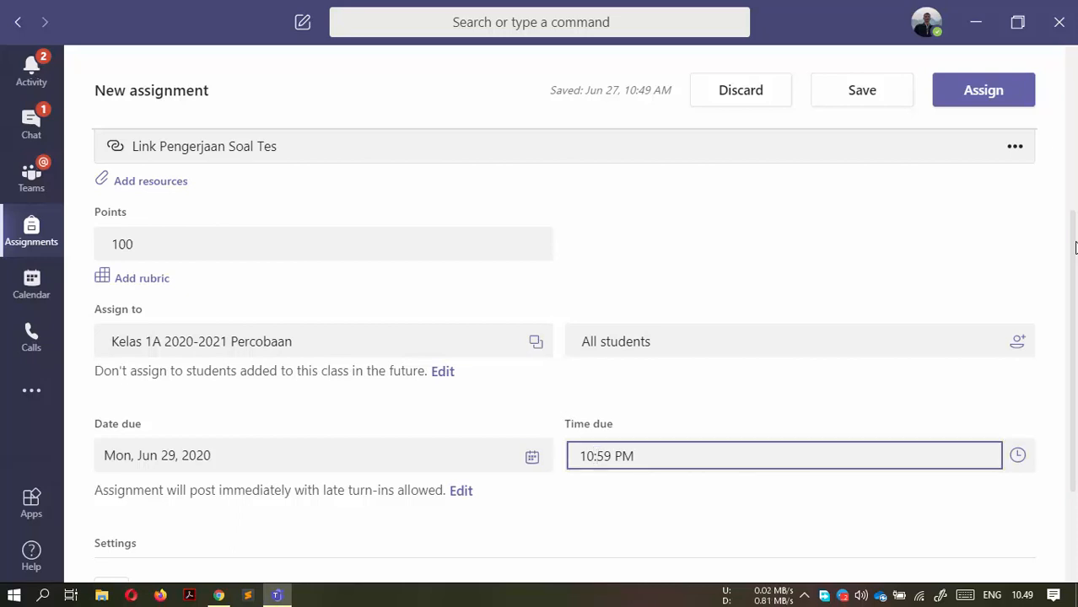
key(Delete)
key(Delete)
text(00)
click(1075, 247)
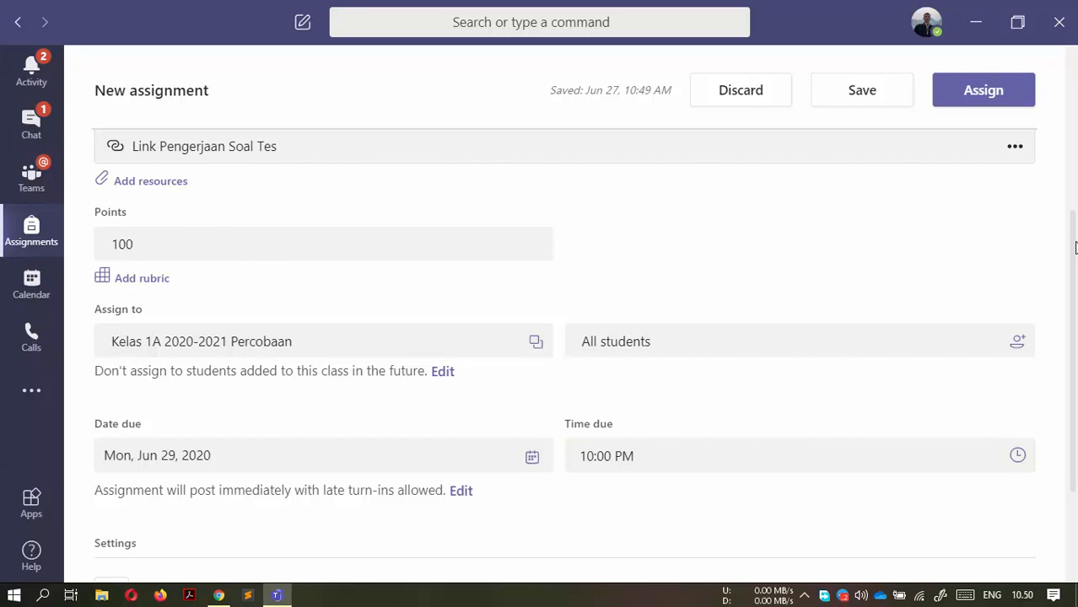
key(BackSpace)
text(A)
scroll(1075, 246, down, 1)
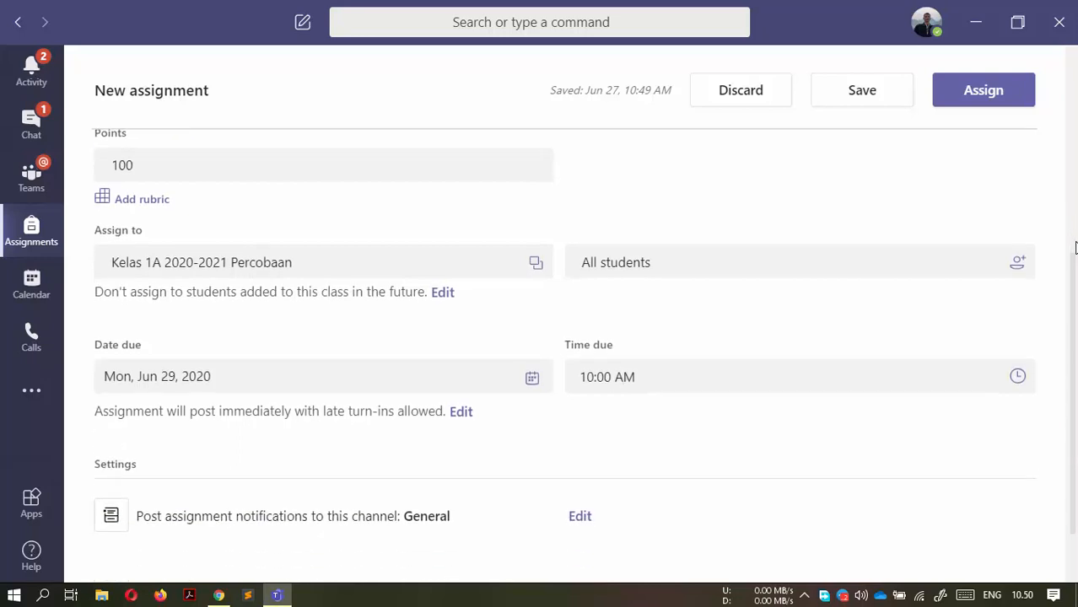
Step: Change the assignment's due time to the preset 11:59 PM
click(674, 377)
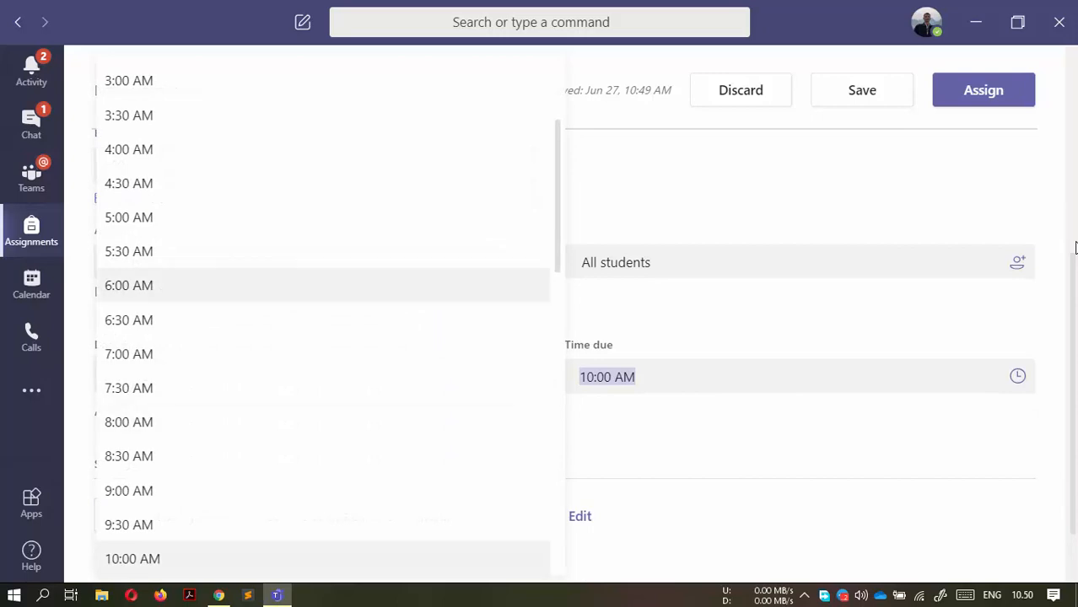
scroll(324, 458, down, 3)
scroll(324, 439, down, 9)
click(324, 561)
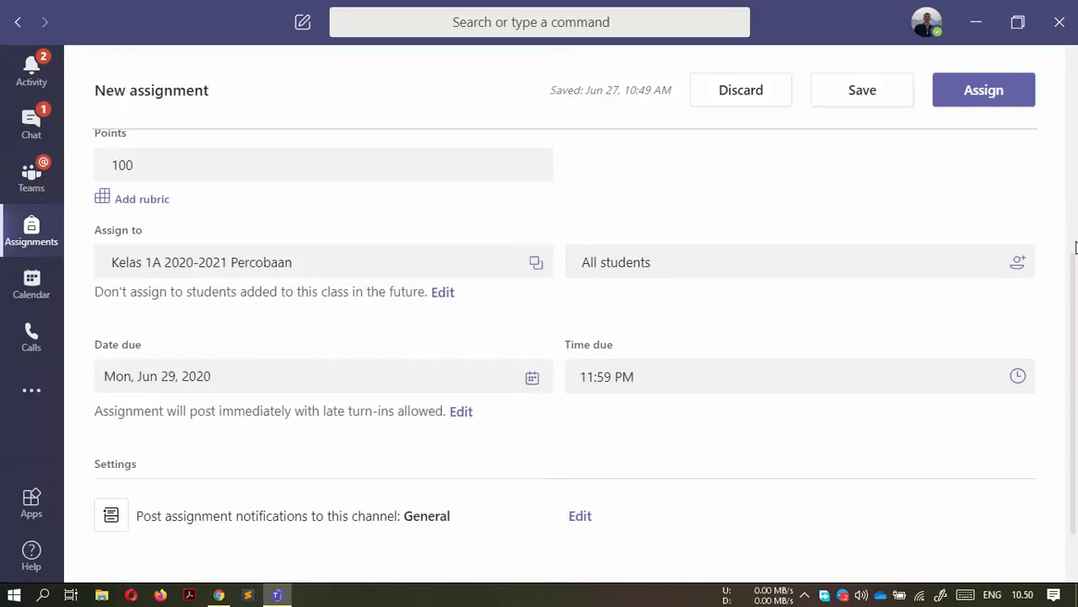
Step: Set the due time back to 10:00 AM from the preset times
click(674, 377)
scroll(324, 421, down, 2)
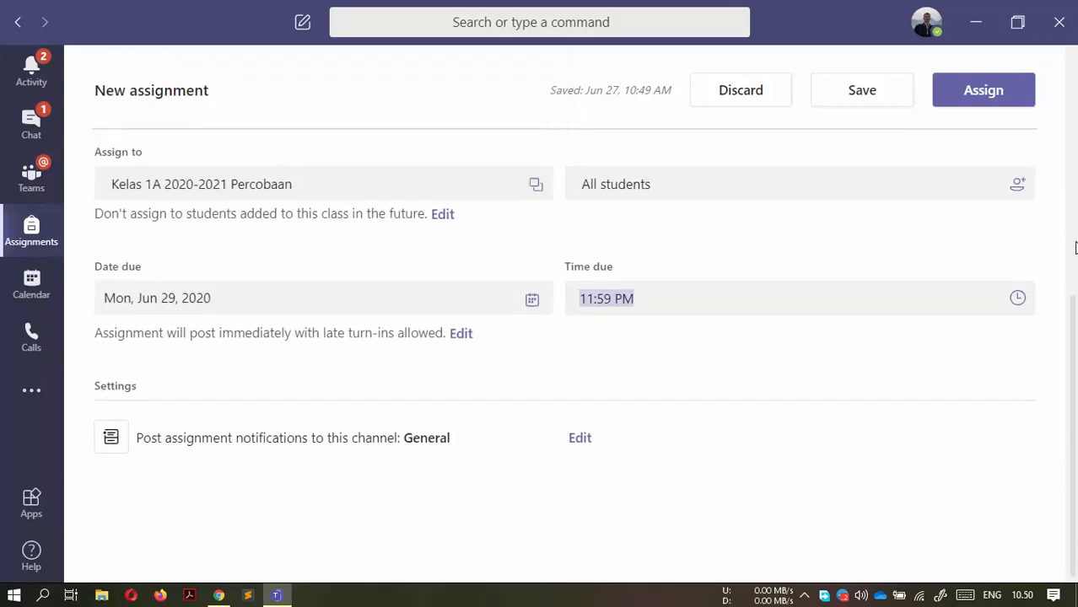
scroll(324, 422, up, 6)
scroll(324, 422, down, 4)
click(666, 436)
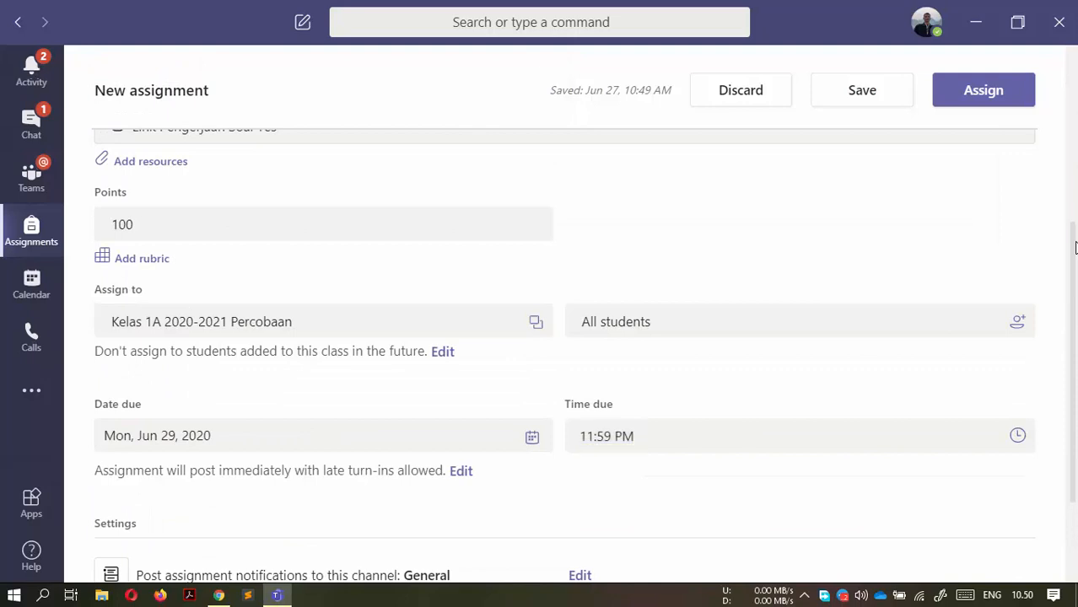
scroll(493, 420, up, 9)
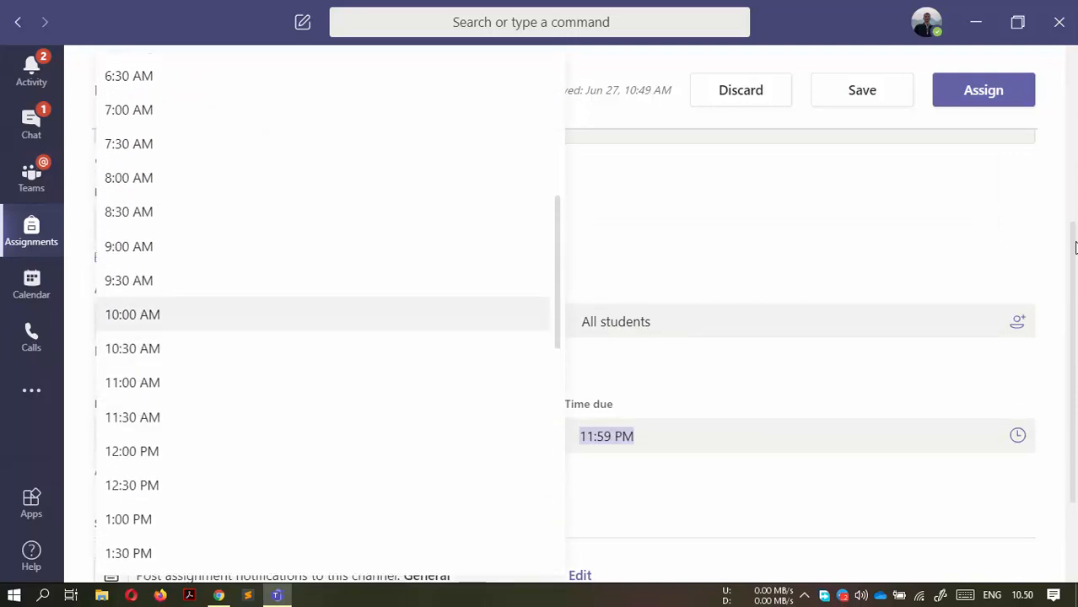
click(241, 318)
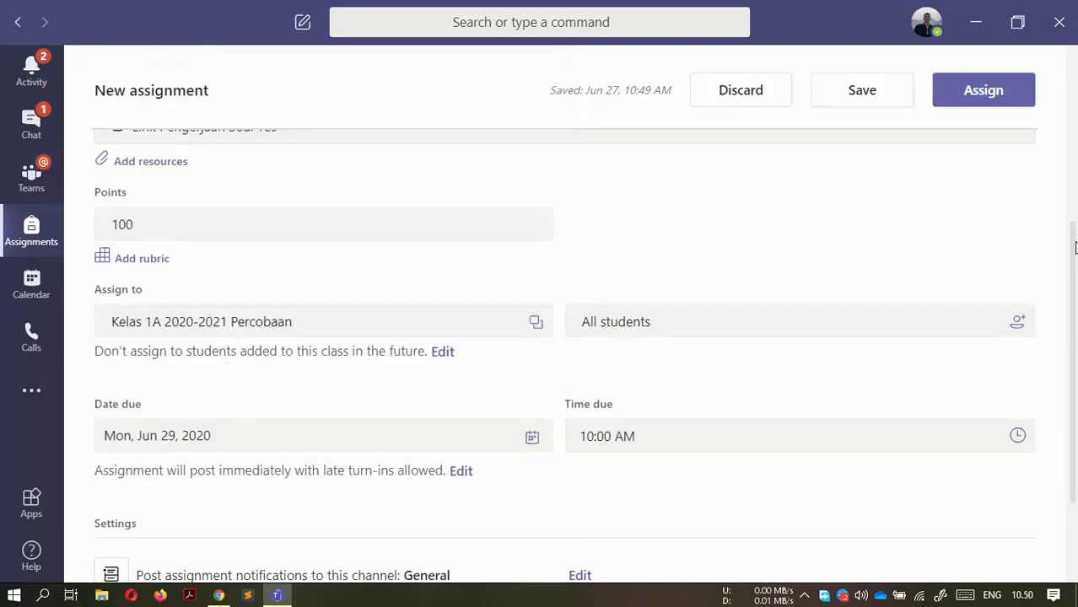
Step: Choose PAI as the channel for the assignment's notifications and publish the assignment to the class
scroll(1075, 247, down, 3)
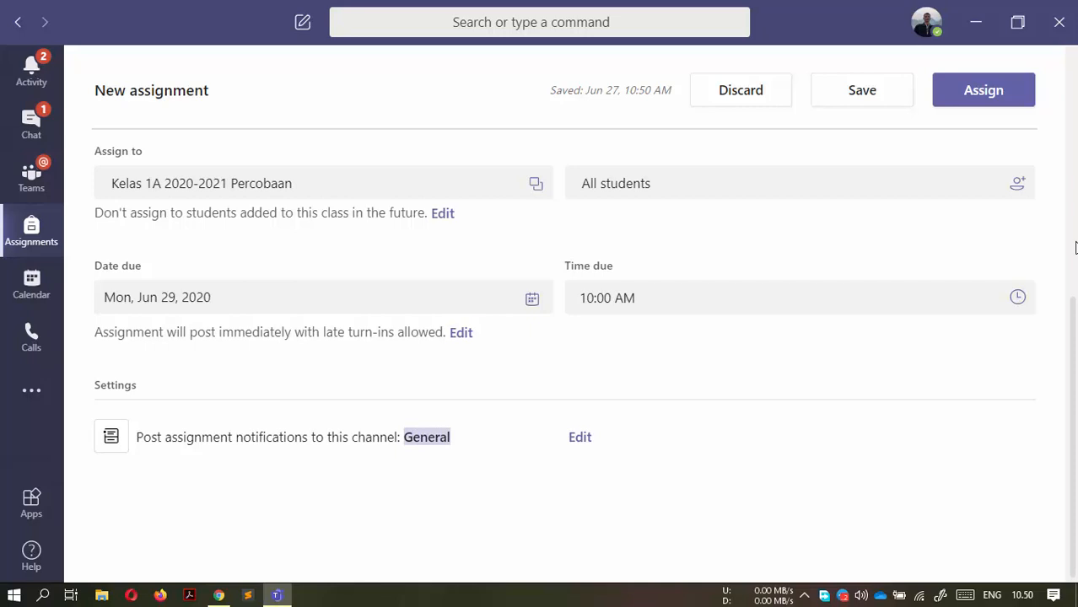
click(580, 437)
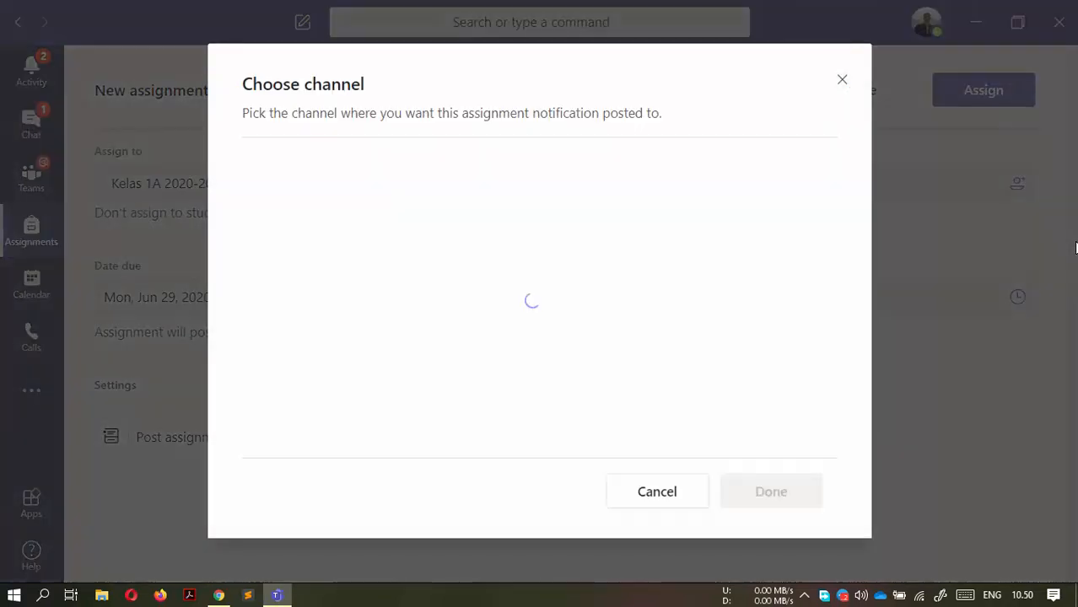
click(540, 223)
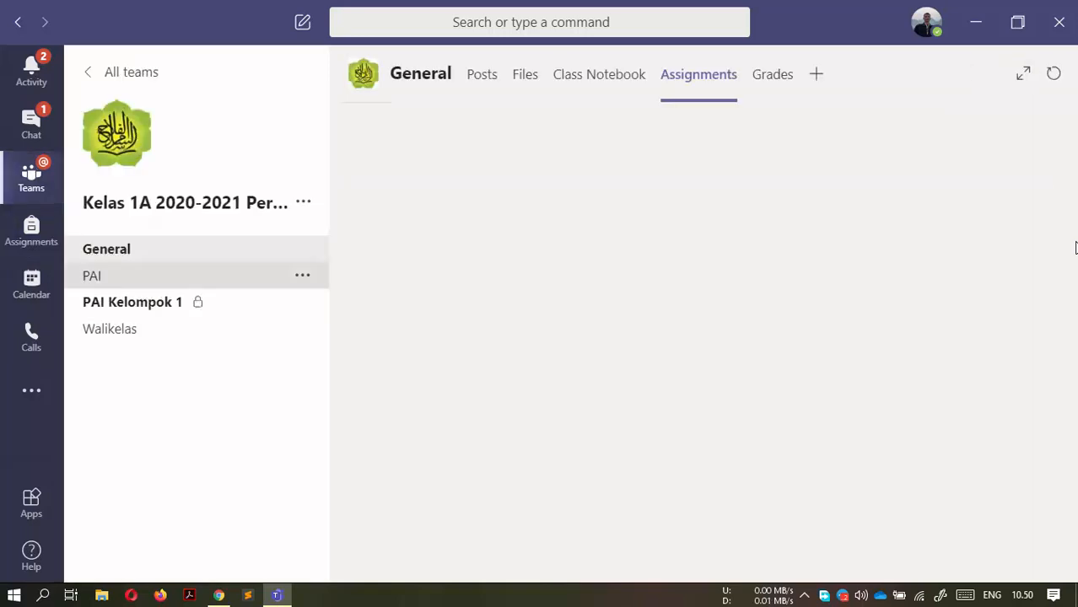
Step: Find the new assignment's notification in the PAI channel and open the assignment from it
click(212, 276)
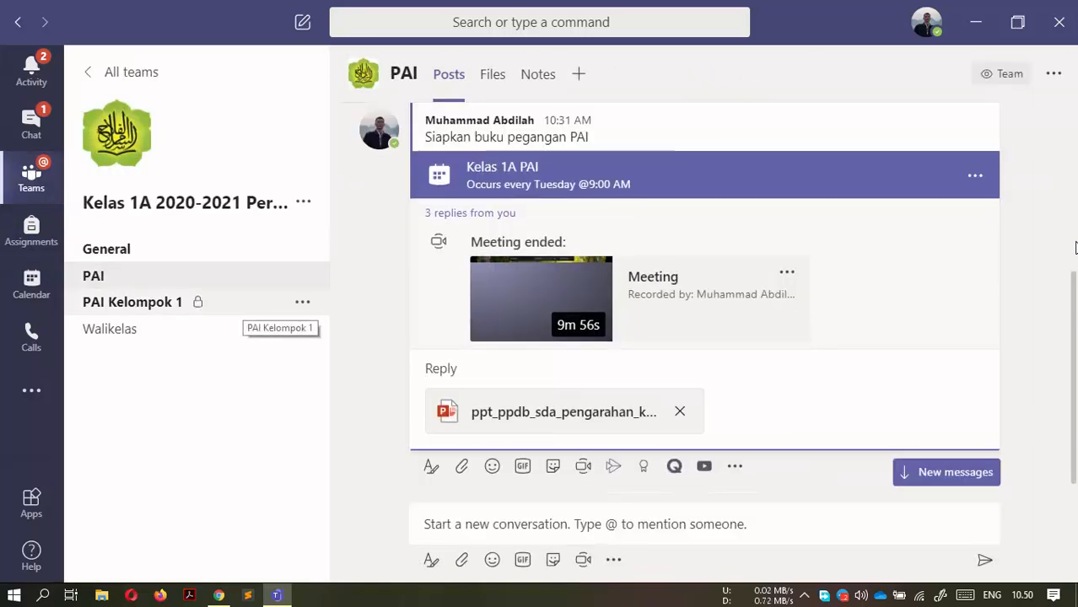
click(132, 302)
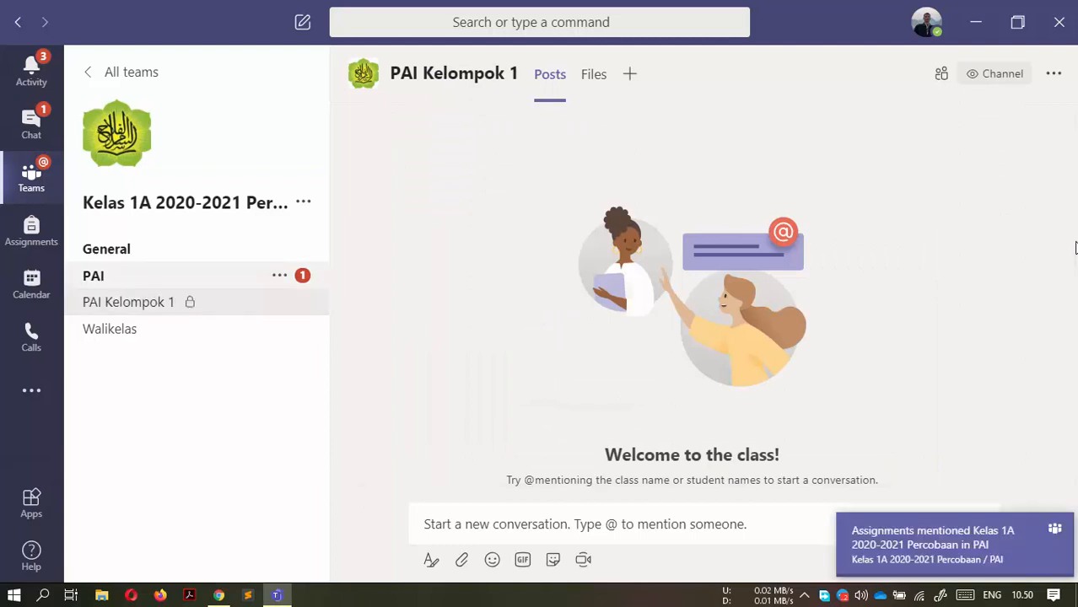
click(223, 279)
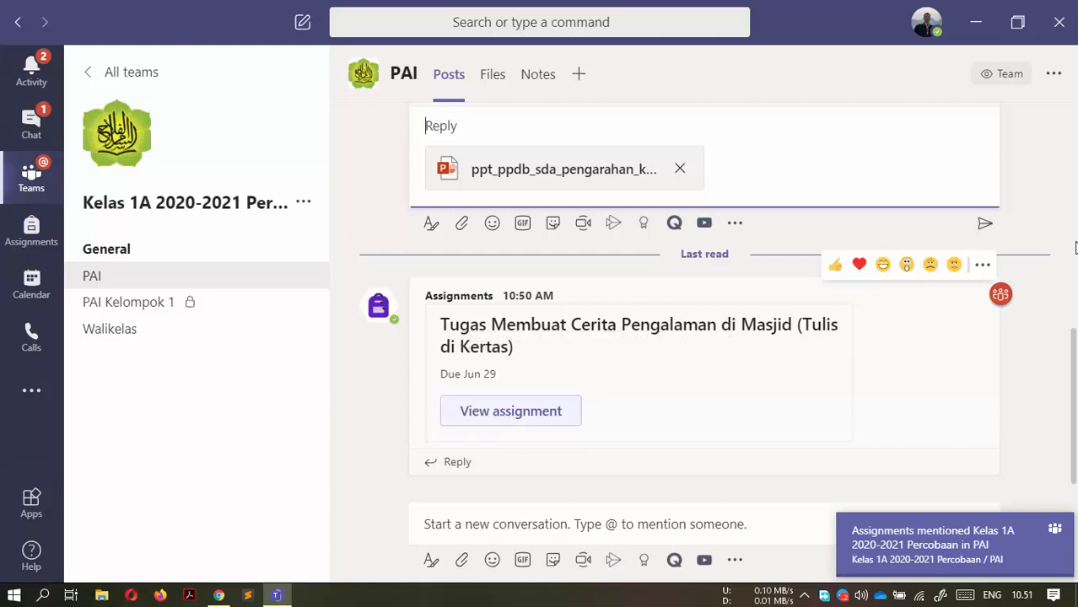
click(525, 415)
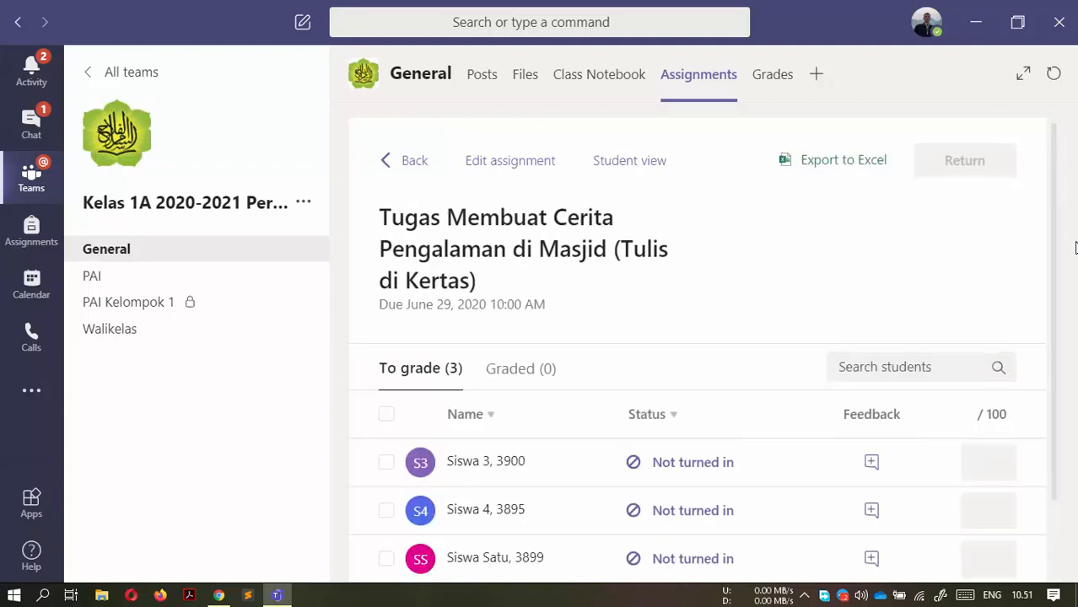
Step: Review the students' submission statuses and the student view of the assignment
scroll(1075, 247, down, 2)
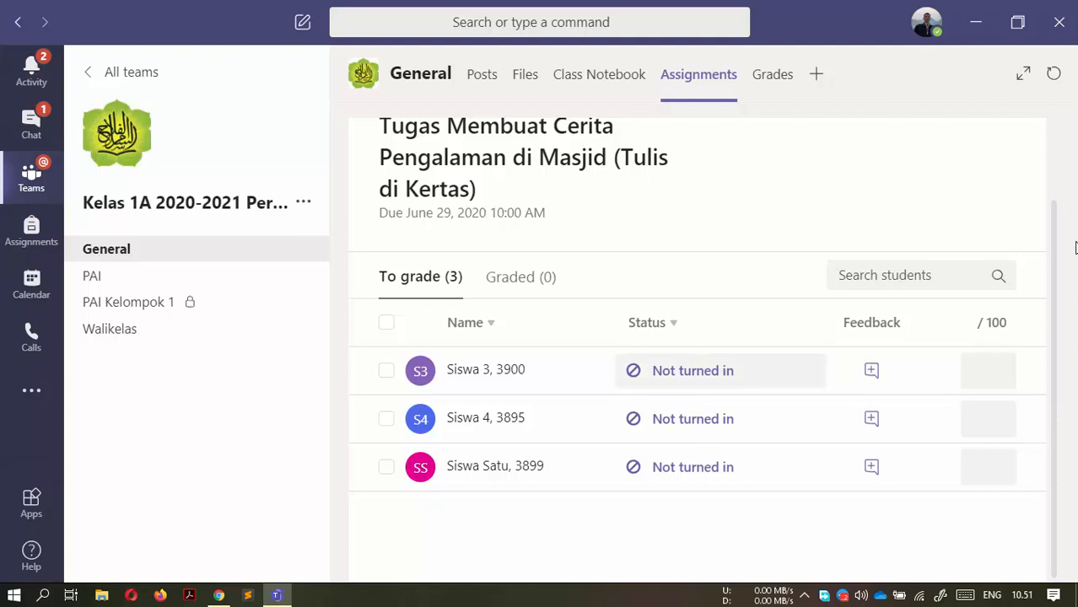
scroll(1074, 248, up, 2)
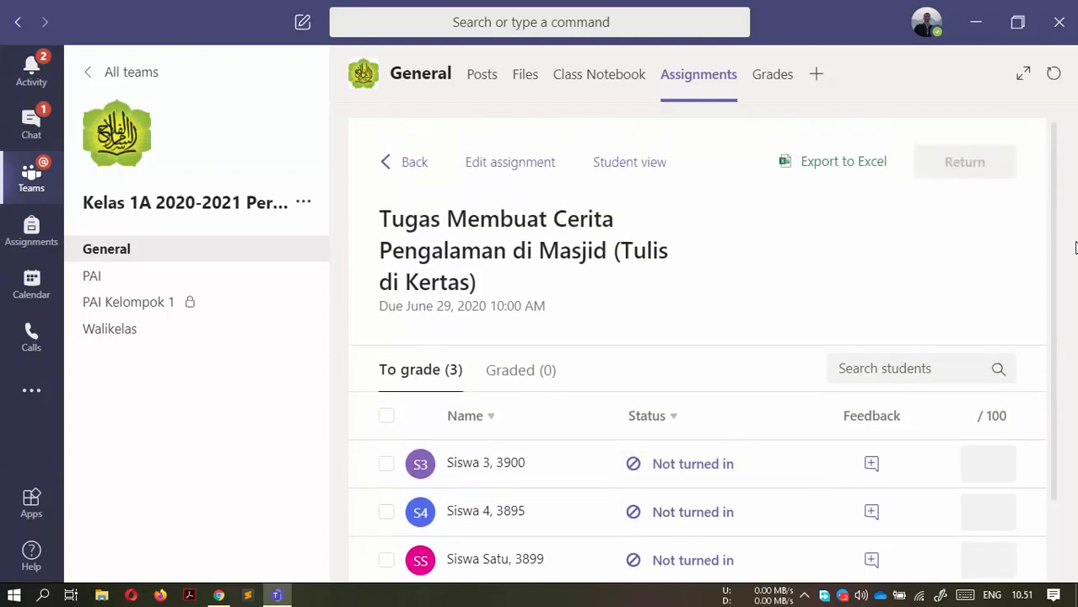
scroll(1075, 247, down, 2)
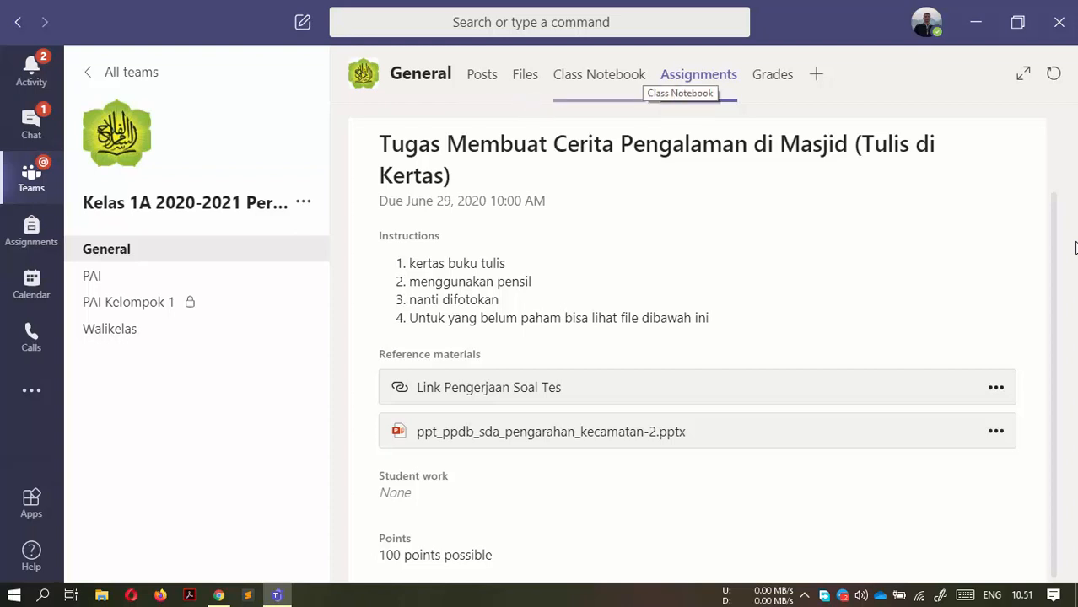
Step: Check the opening options for the reference materials Link Pengerjaan Soal Tes and ppt_ppdb_sda_pengarahan_kecamatan-2.pptx
click(995, 387)
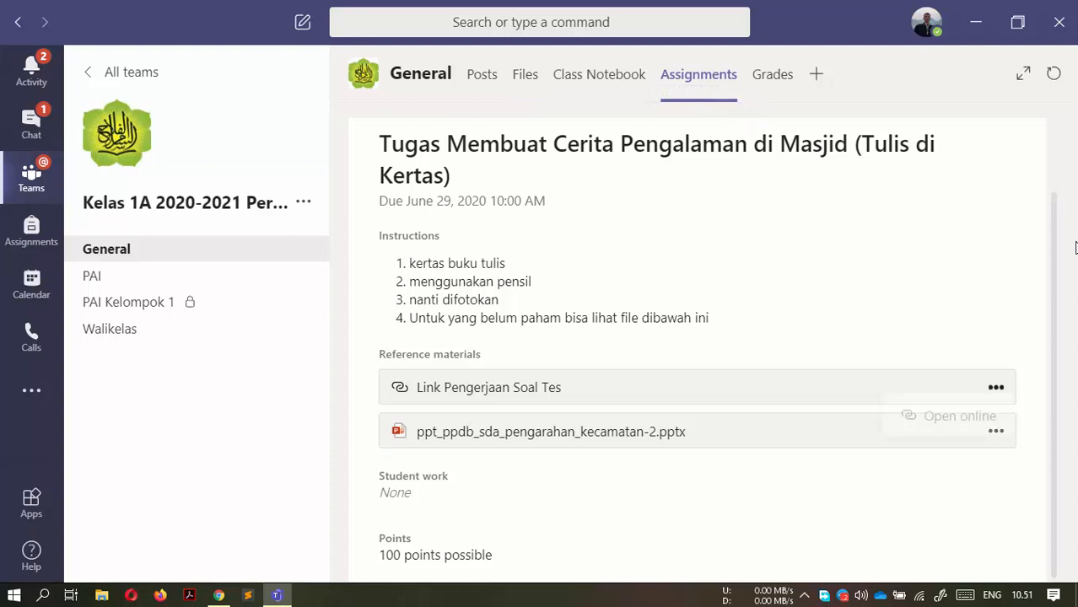
click(996, 387)
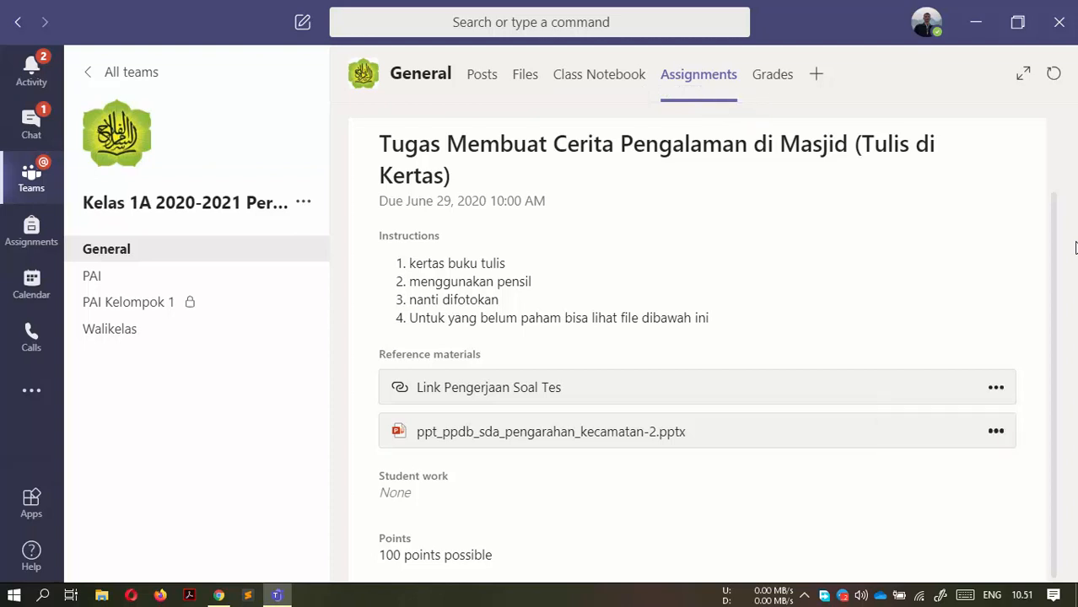
click(996, 431)
click(995, 432)
click(995, 431)
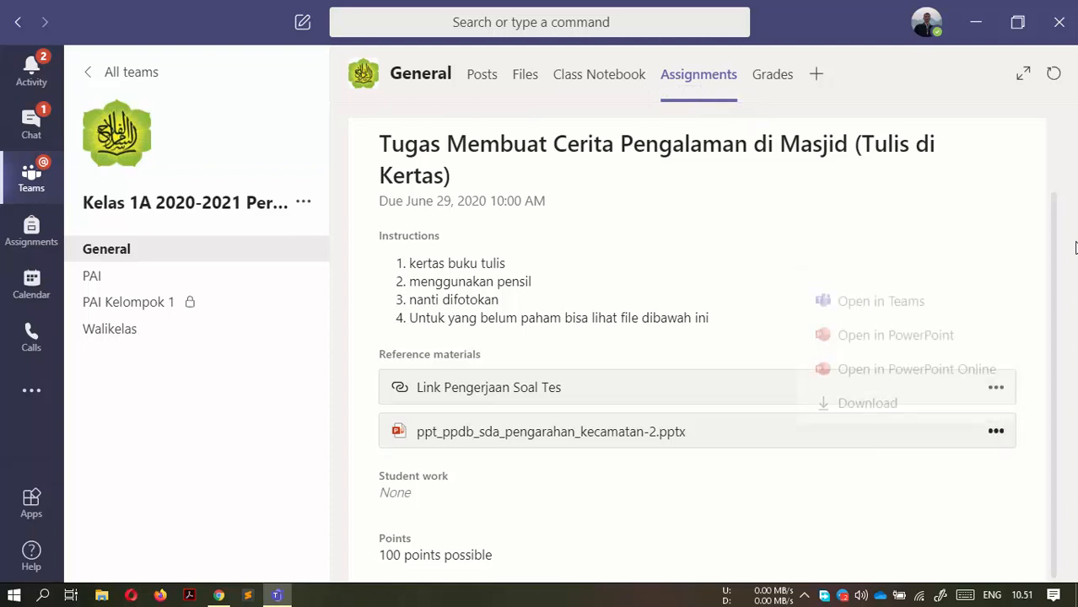
click(996, 431)
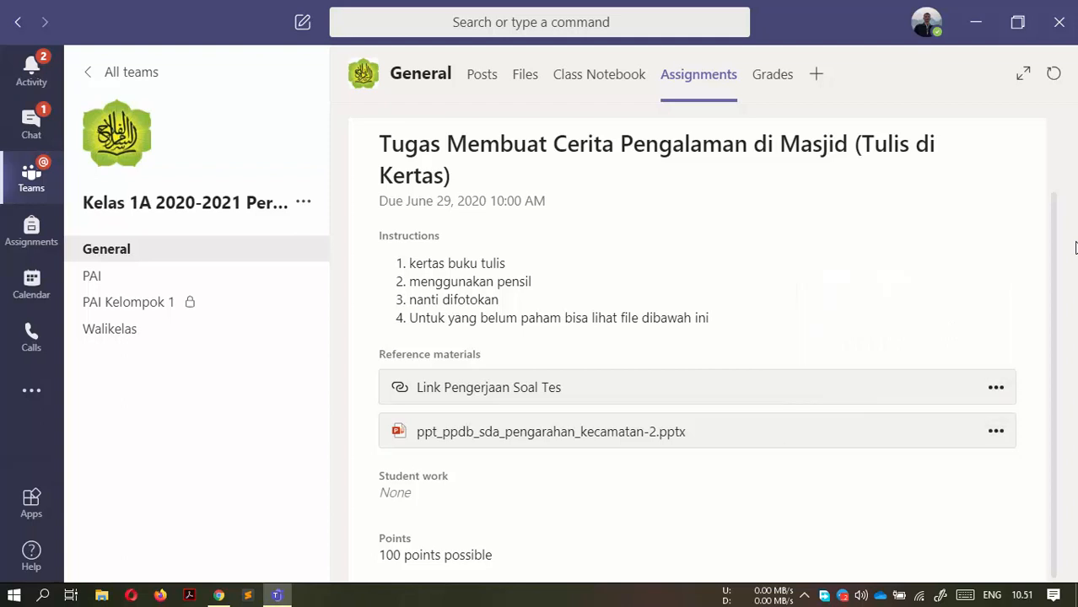
click(995, 431)
click(996, 431)
Step: Search YouTube for "panduan shalat" from the PAI channel's message box and post the Yufid.TV video "Cara Sholat & Bacaan Sholat yang Benar"
click(482, 74)
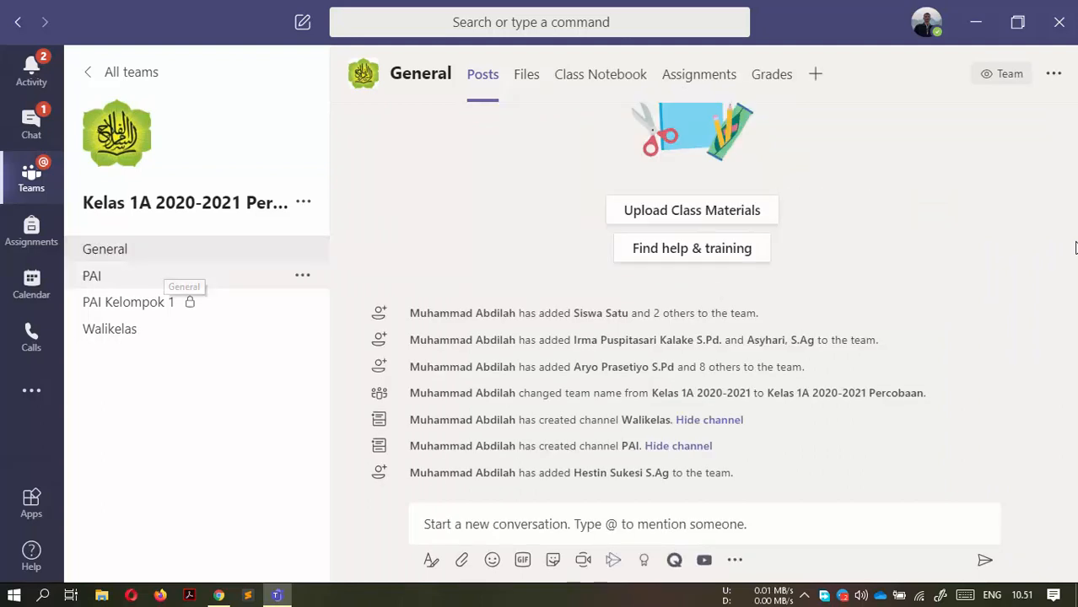
click(169, 279)
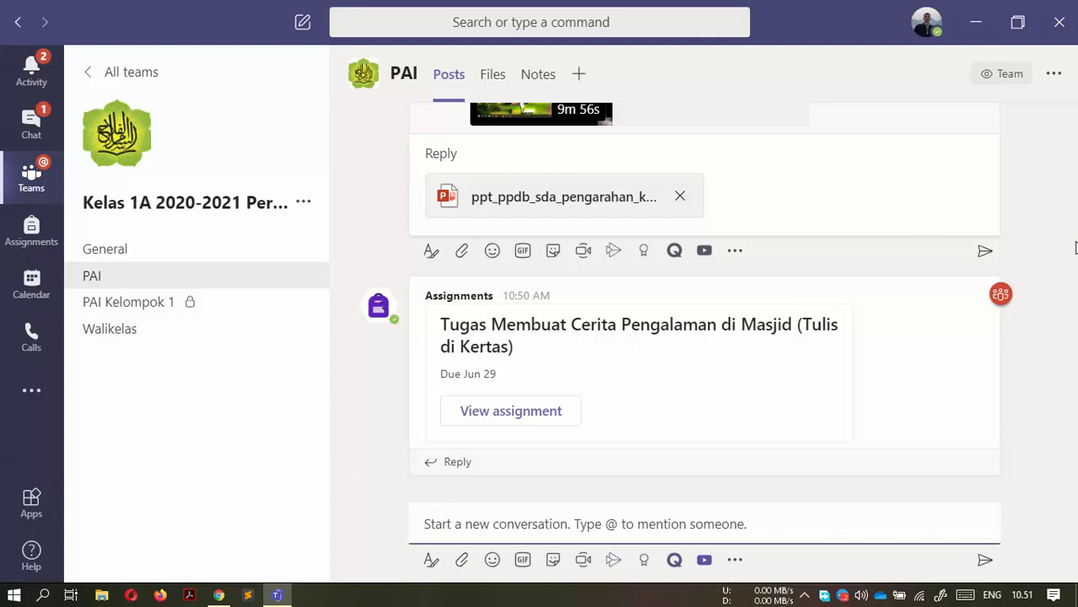
click(705, 561)
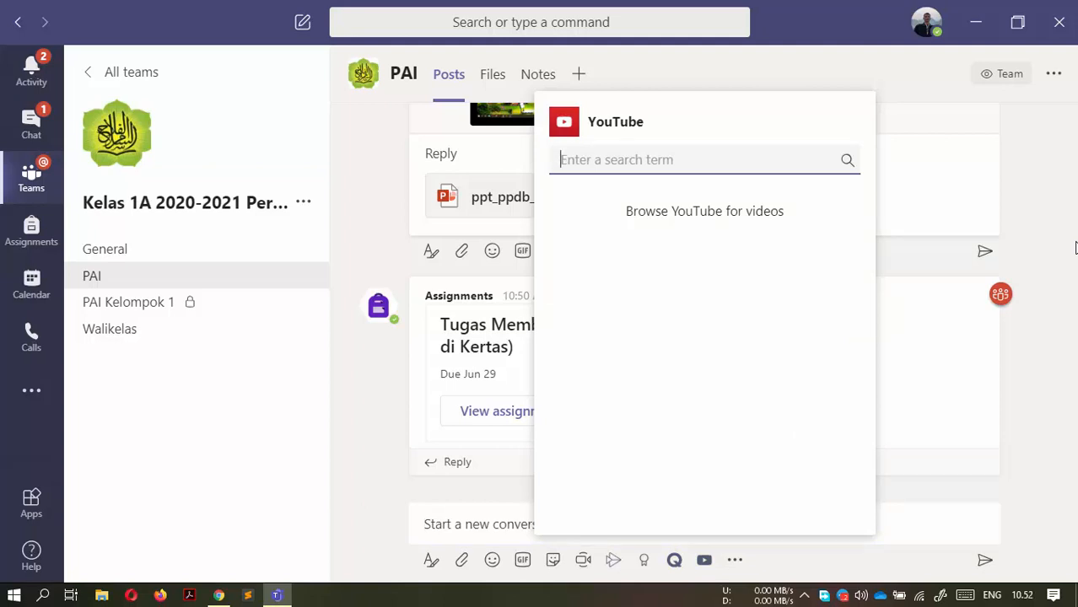
text(panduan shala)
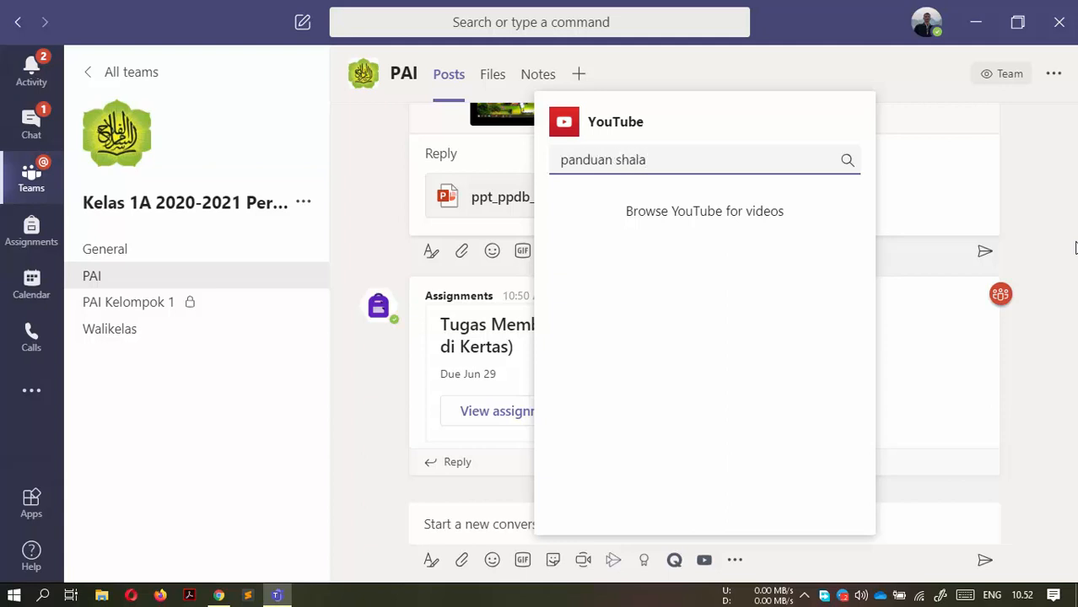
text(t)
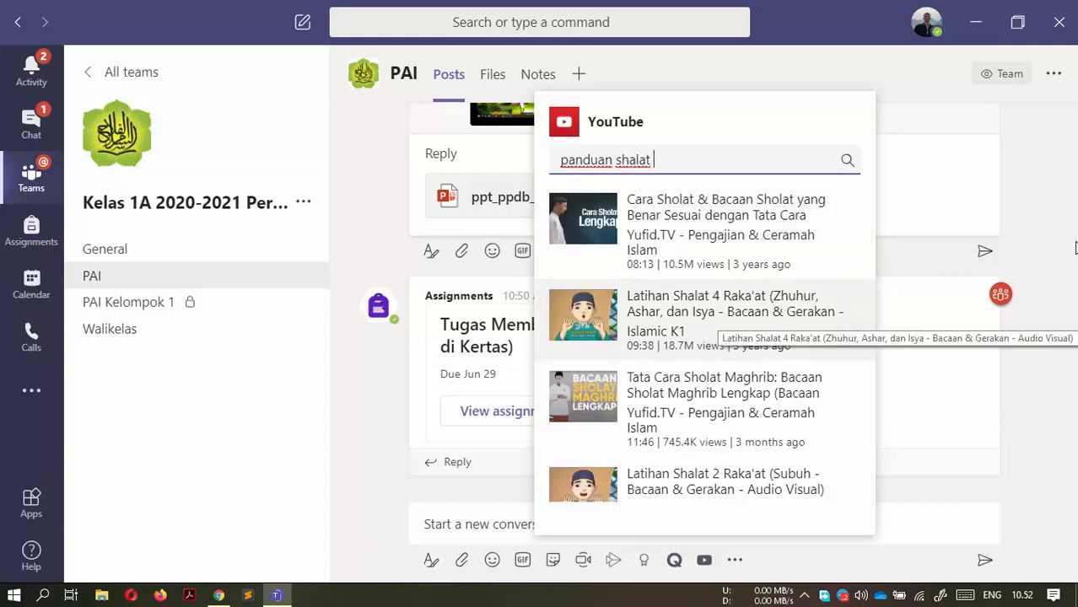
key(Return)
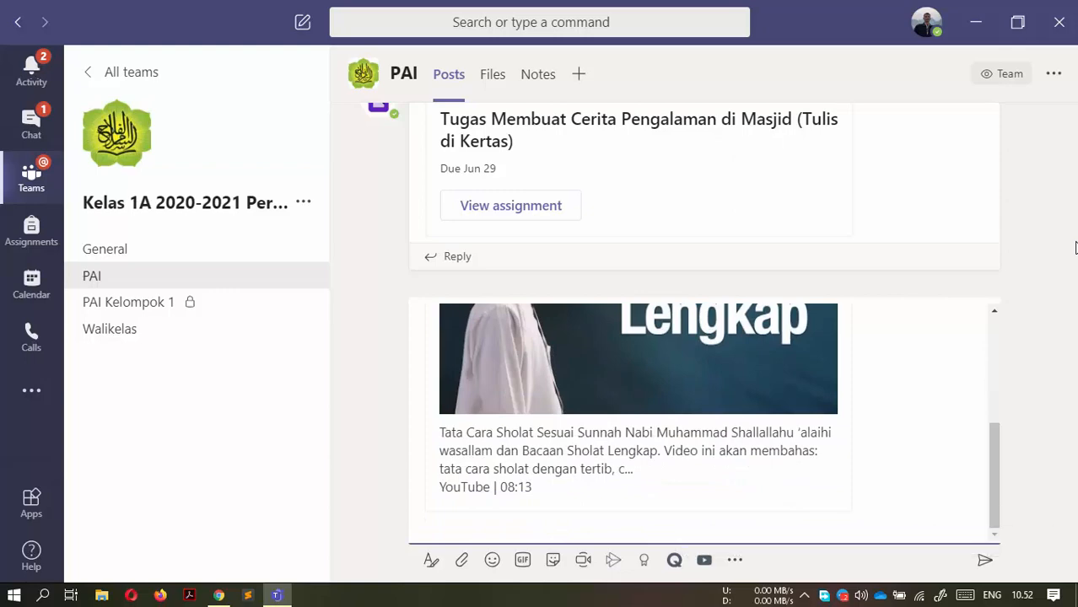
key(Return)
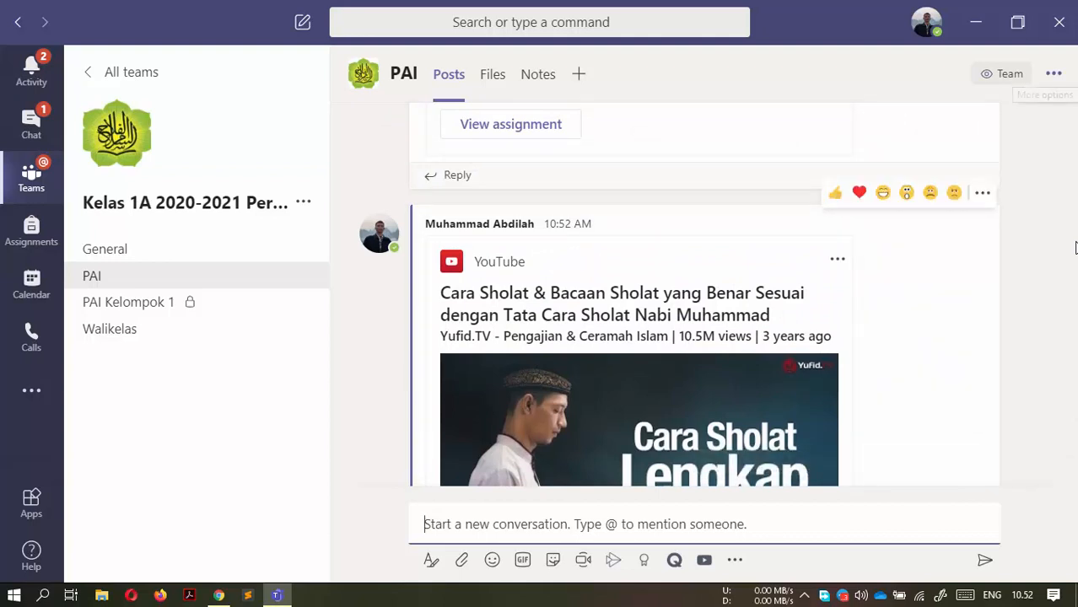
Step: Look over the PAI channel's options and the list of classes available for assignments
click(1054, 74)
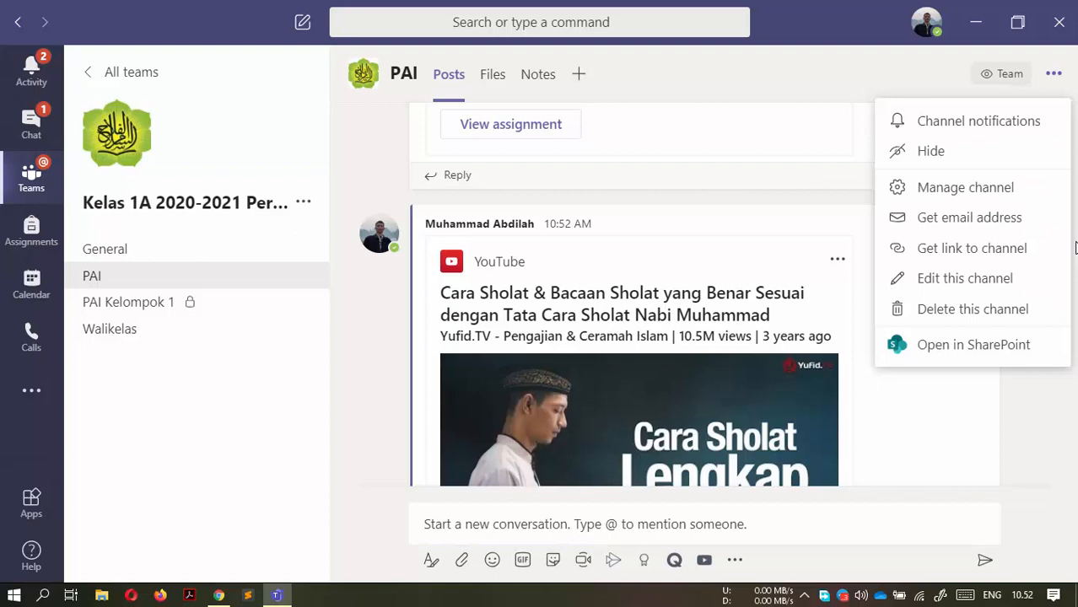
click(1053, 73)
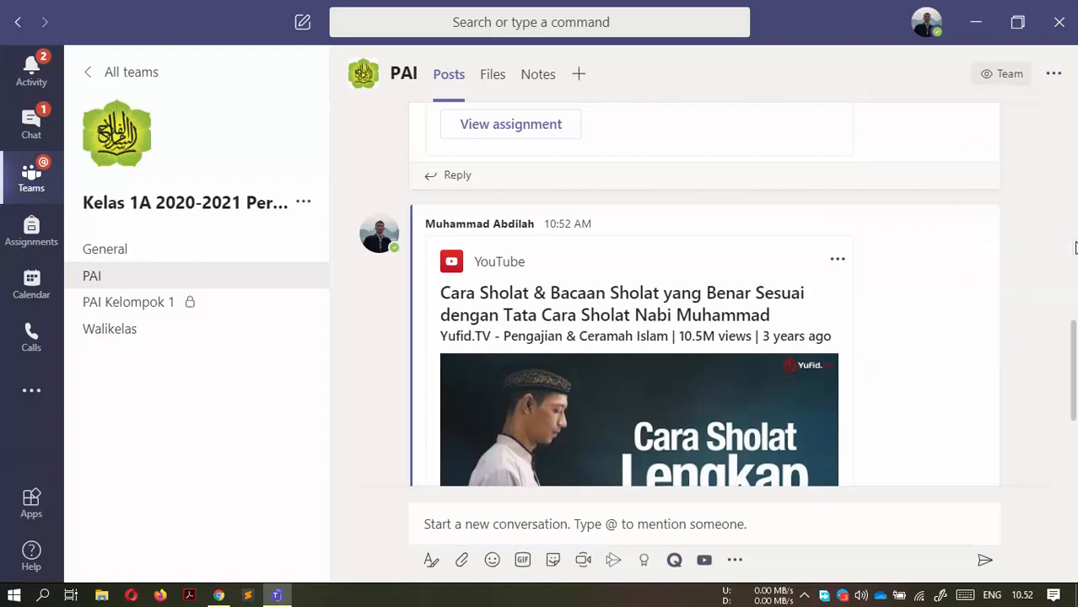
click(31, 230)
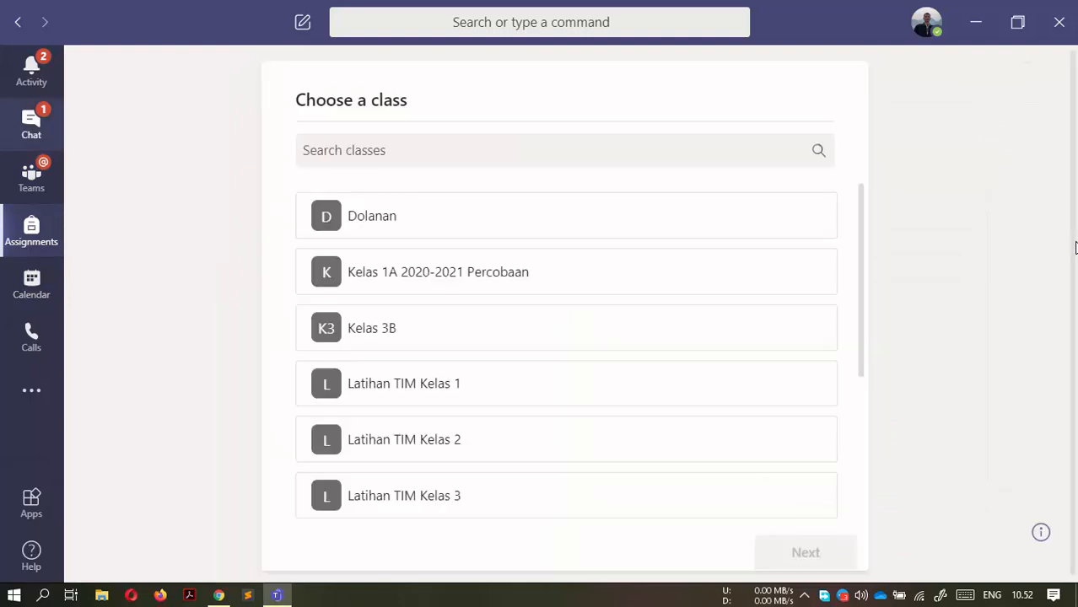
Step: Start a new chat from the chat list
click(31, 122)
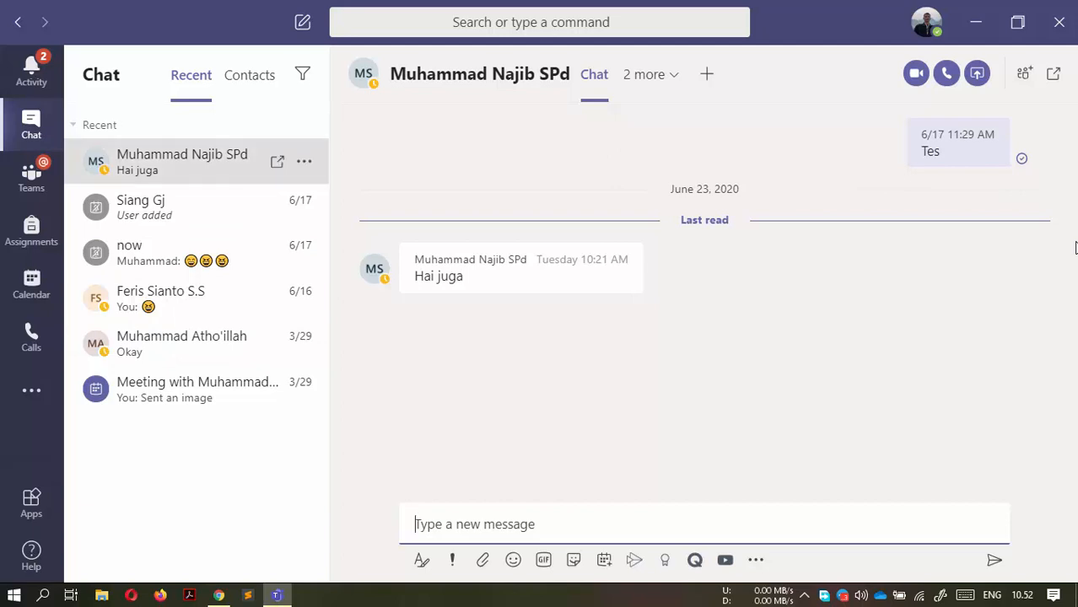
key(ctrl+n)
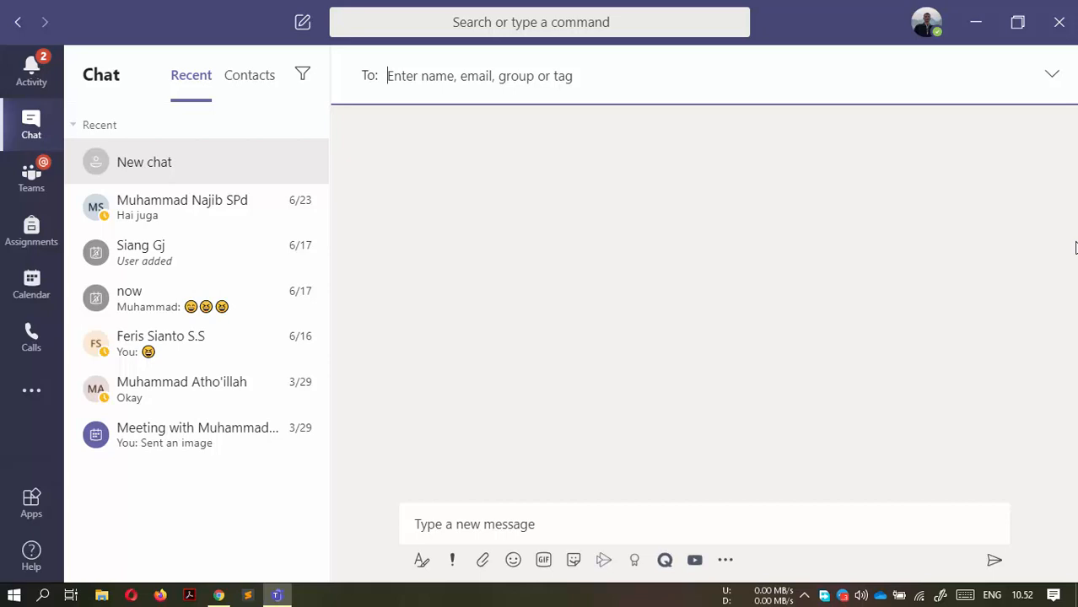
Step: Try to find a class group as the chat recipient by searching for "2021timkelas" and "kelas", clearing each search term
text(202)
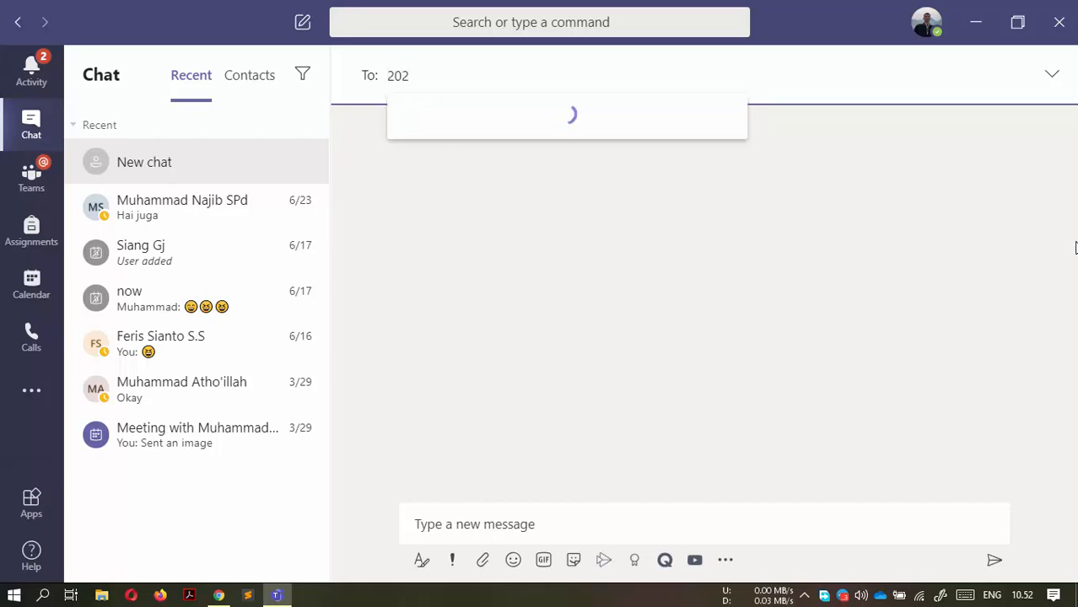
text(1)
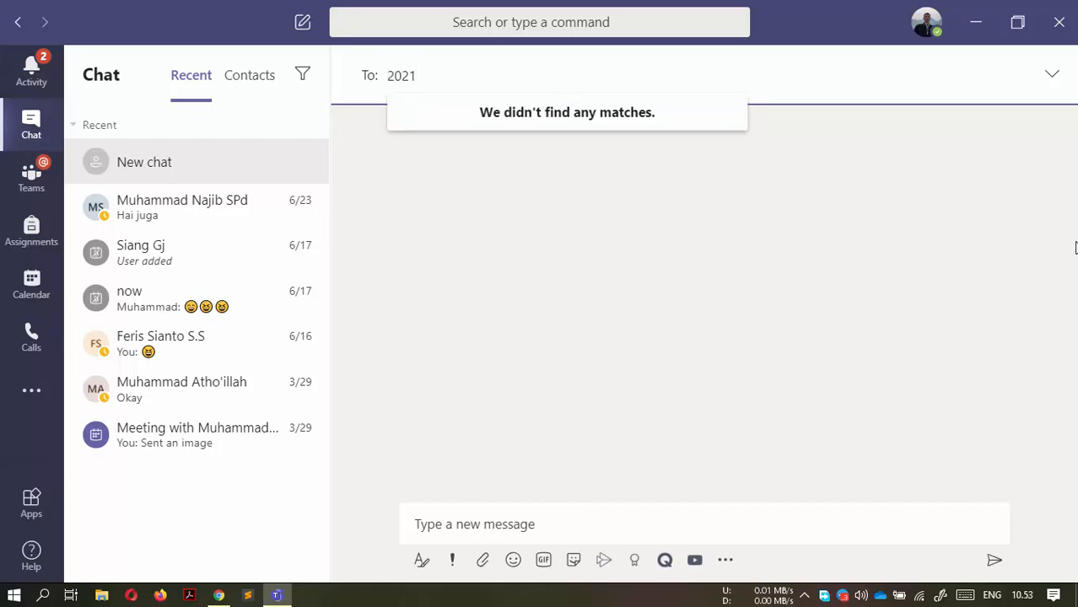
text(timkela)
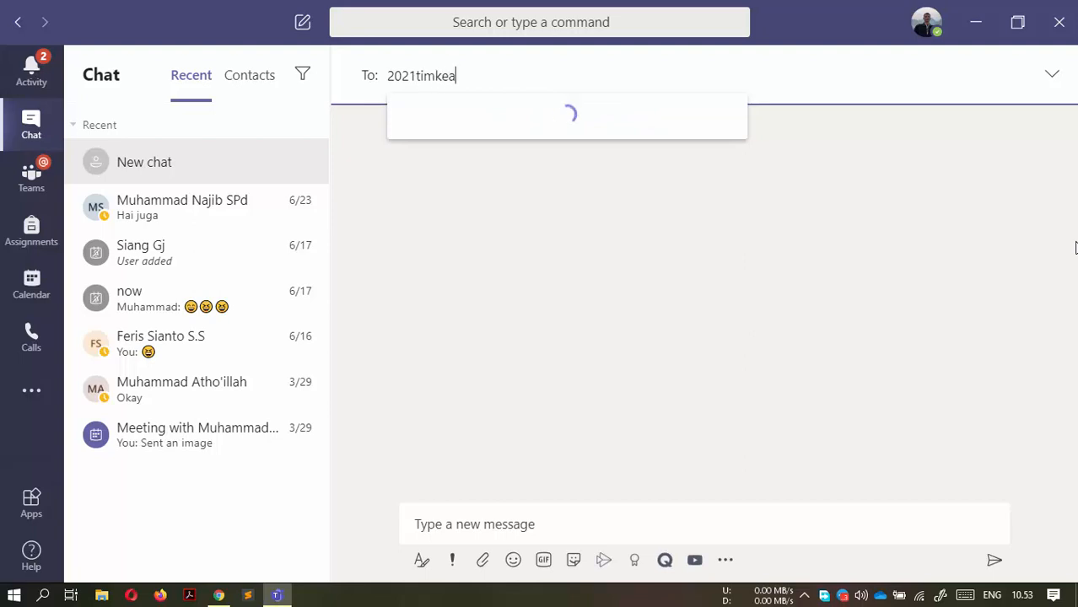
key(BackSpace)
text(las)
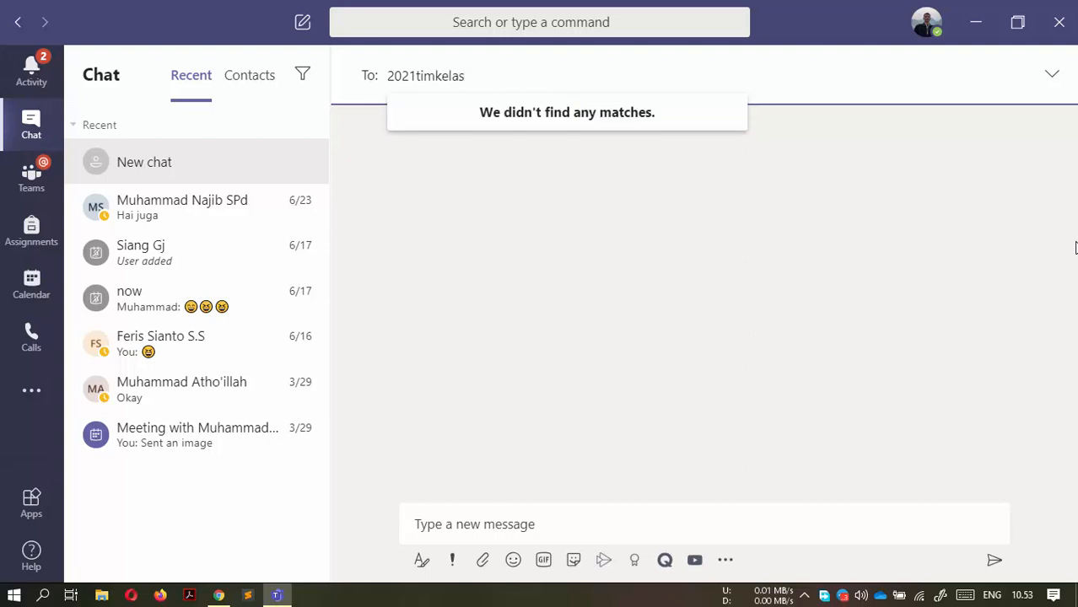
key(ctrl+a)
key(BackSpace)
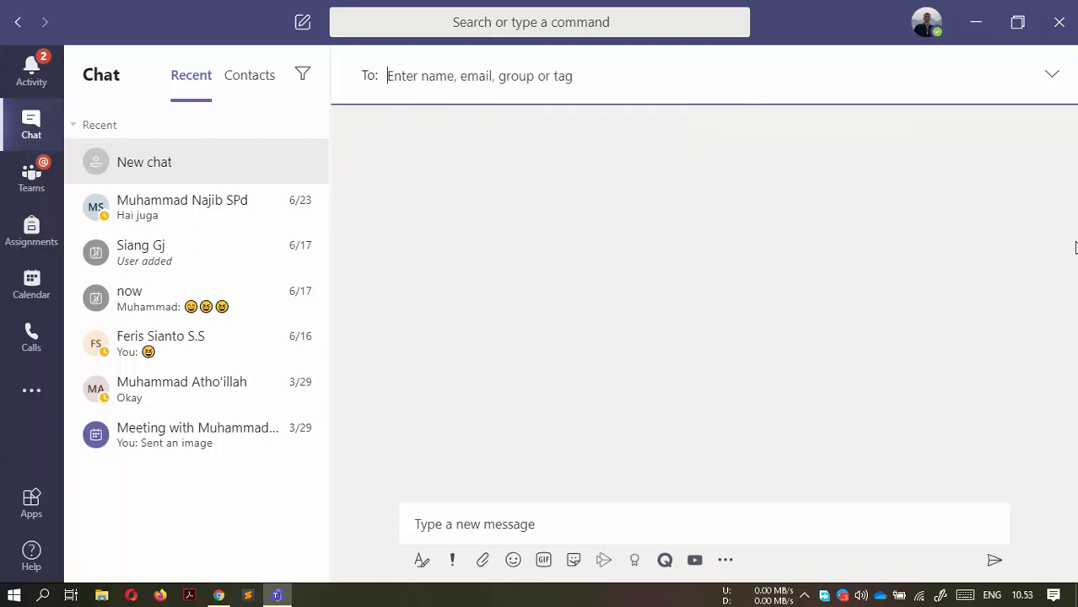
text(kelas)
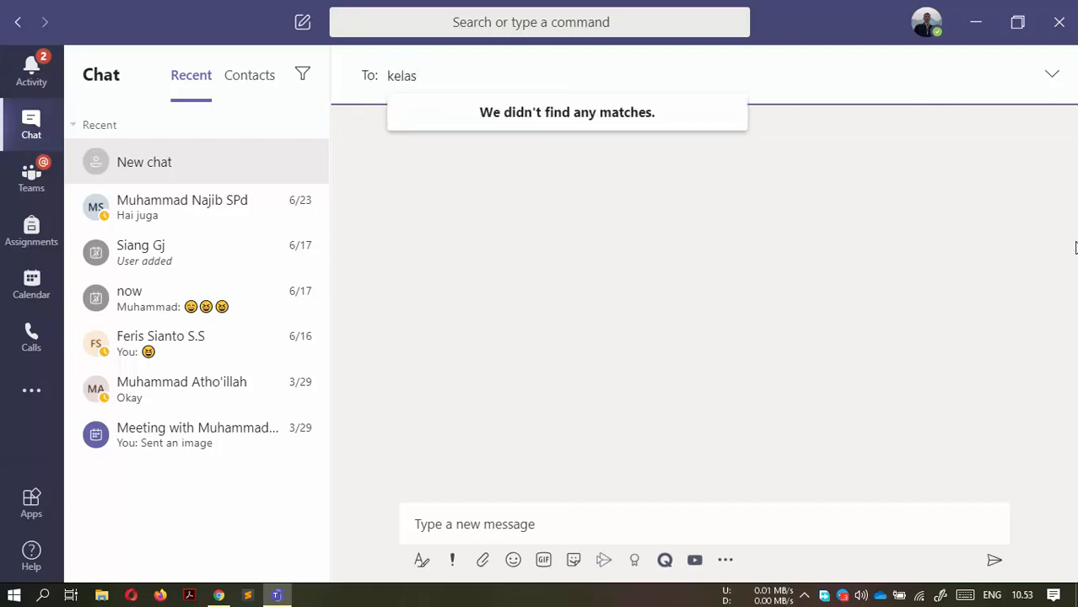
key(ctrl+a)
key(BackSpace)
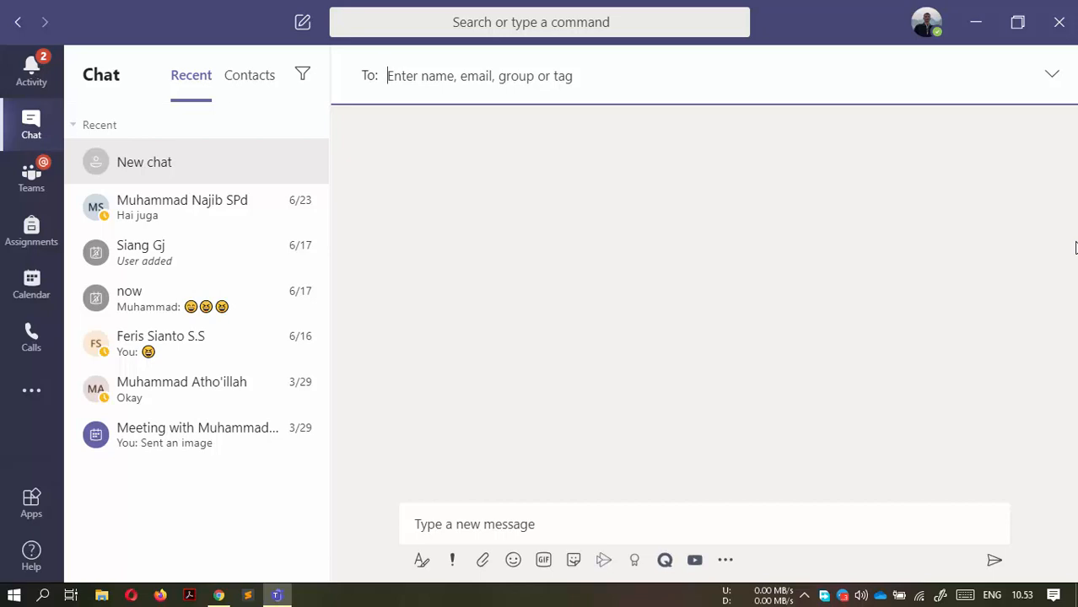
Step: Add two colleagues by name as recipients of the new chat and open the group conversation
text(asyh)
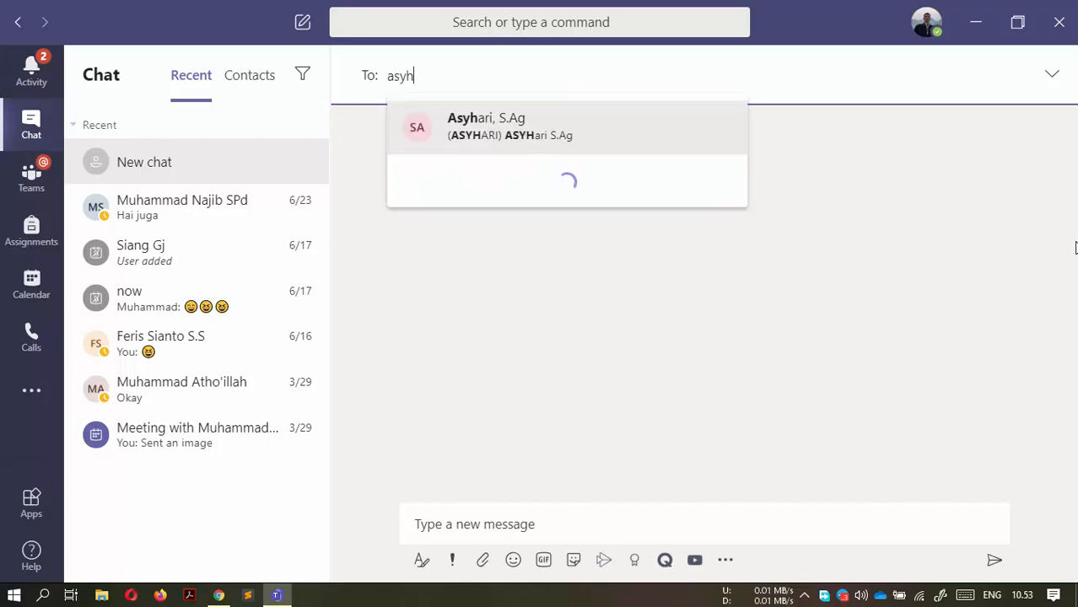
key(Return)
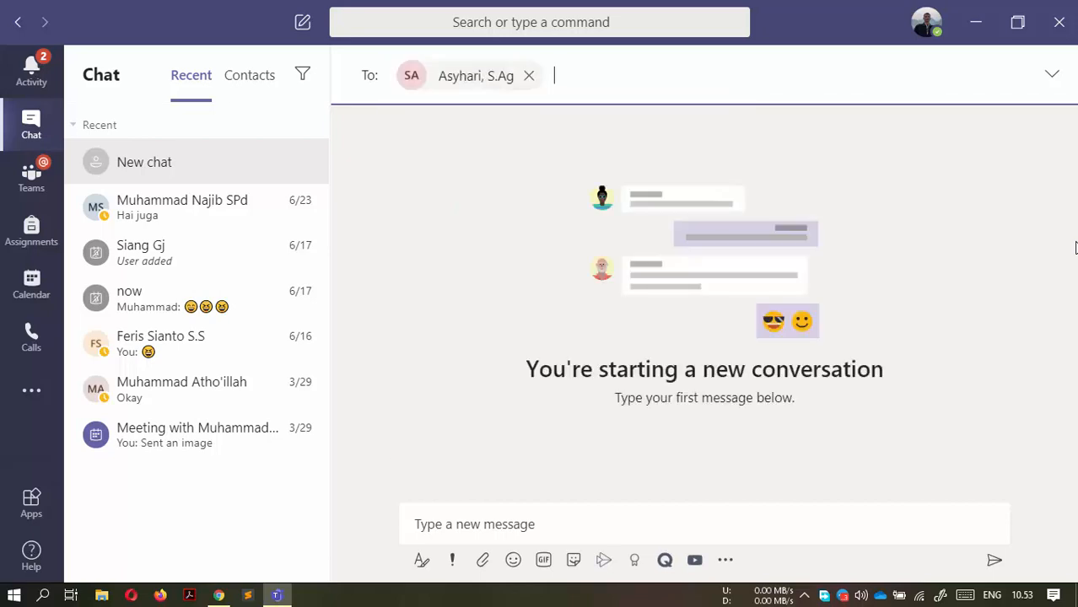
text(hestin)
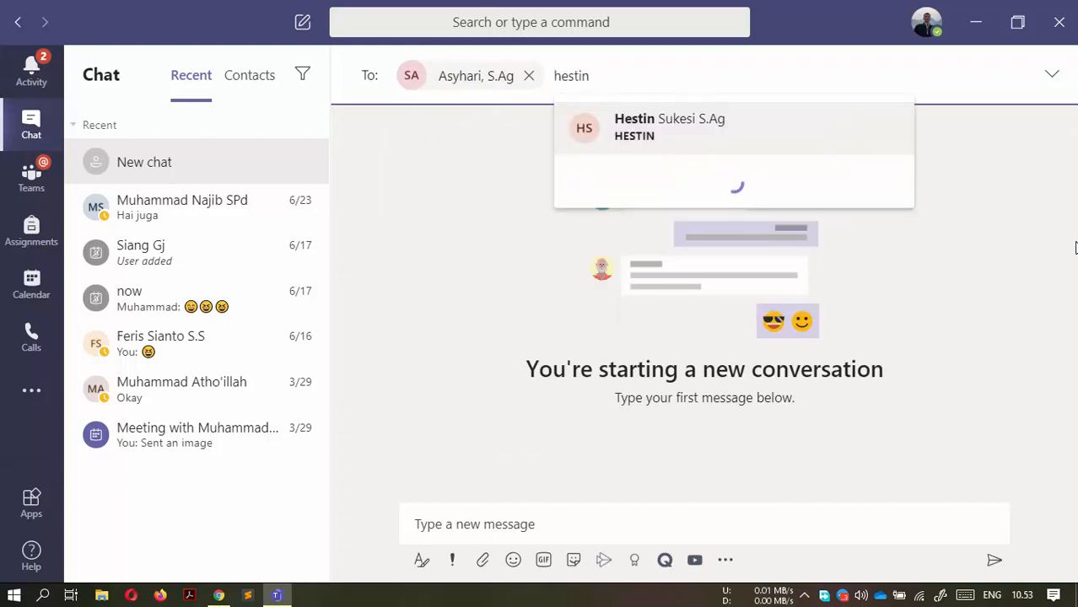
key(Return)
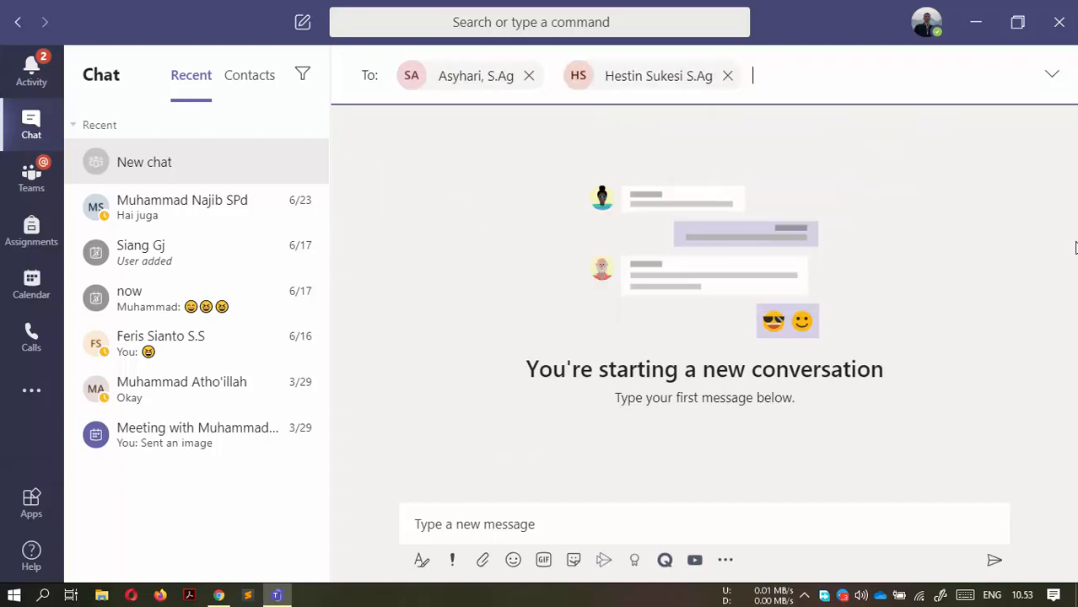
key(Return)
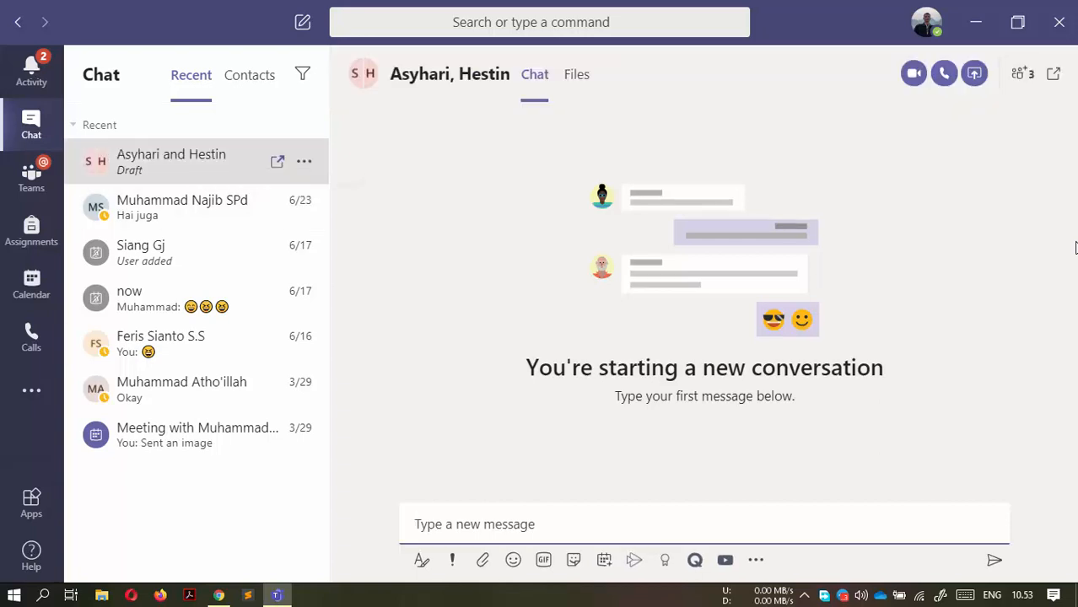
Step: Send the message "Assalamualaikum,tes percobaan" in the new group chat and end the group's video call
click(303, 162)
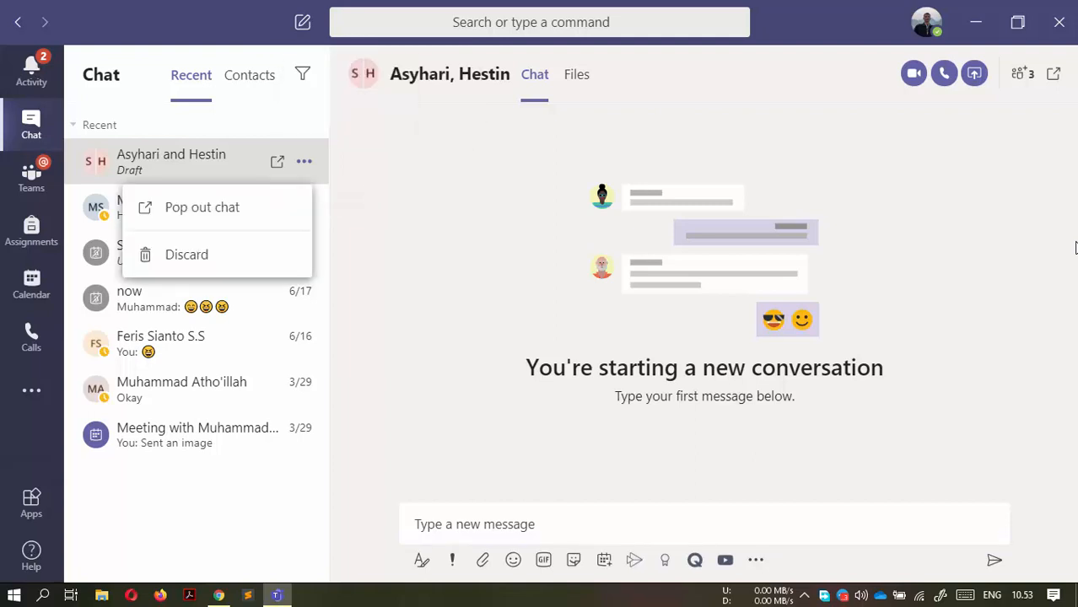
click(544, 525)
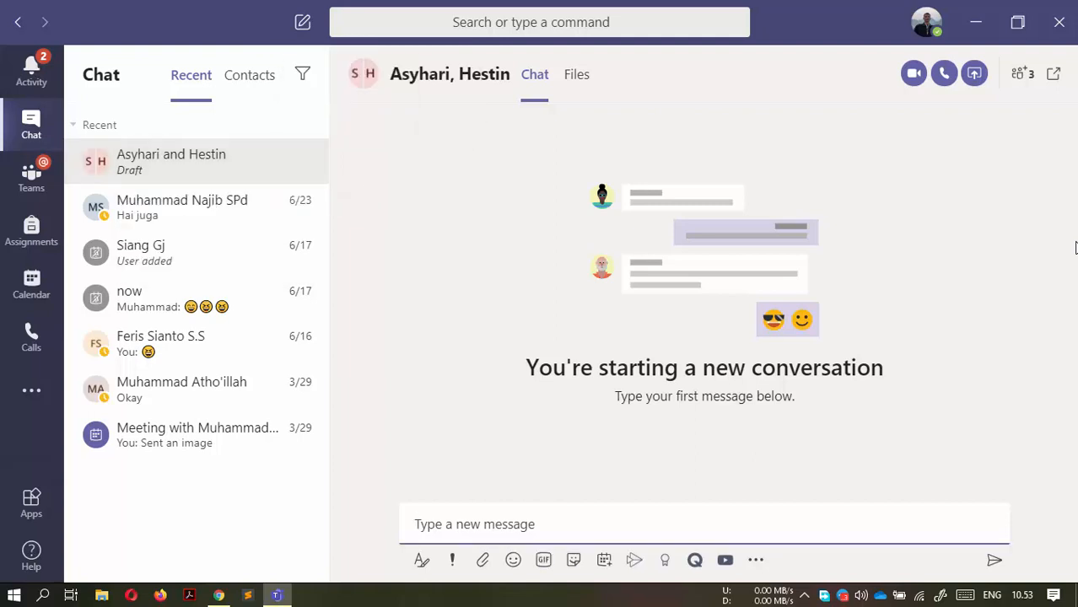
text(Assalam)
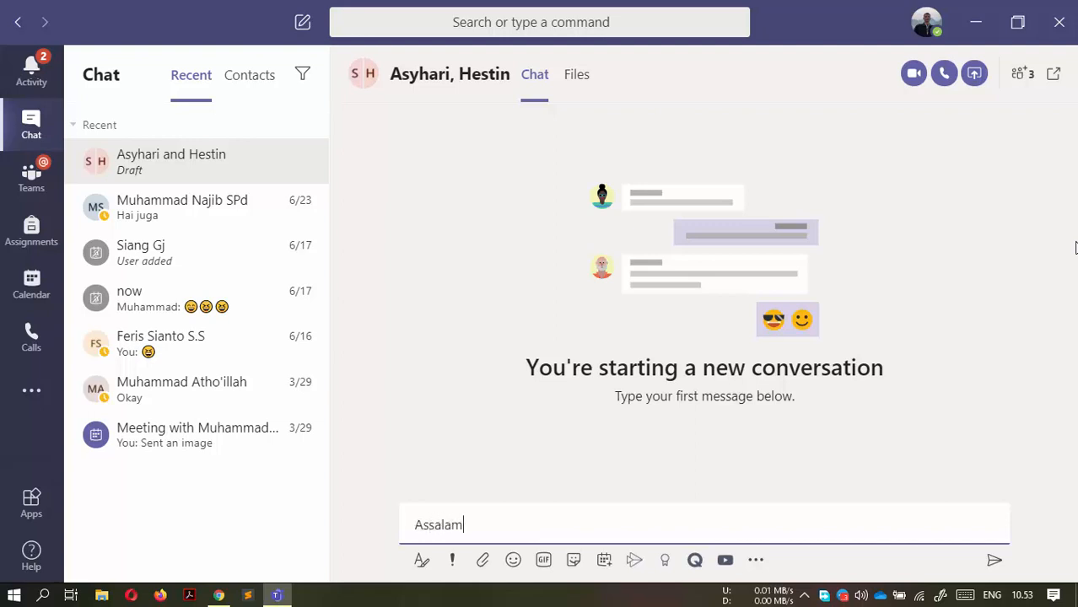
text(ualaiikum,tes pe)
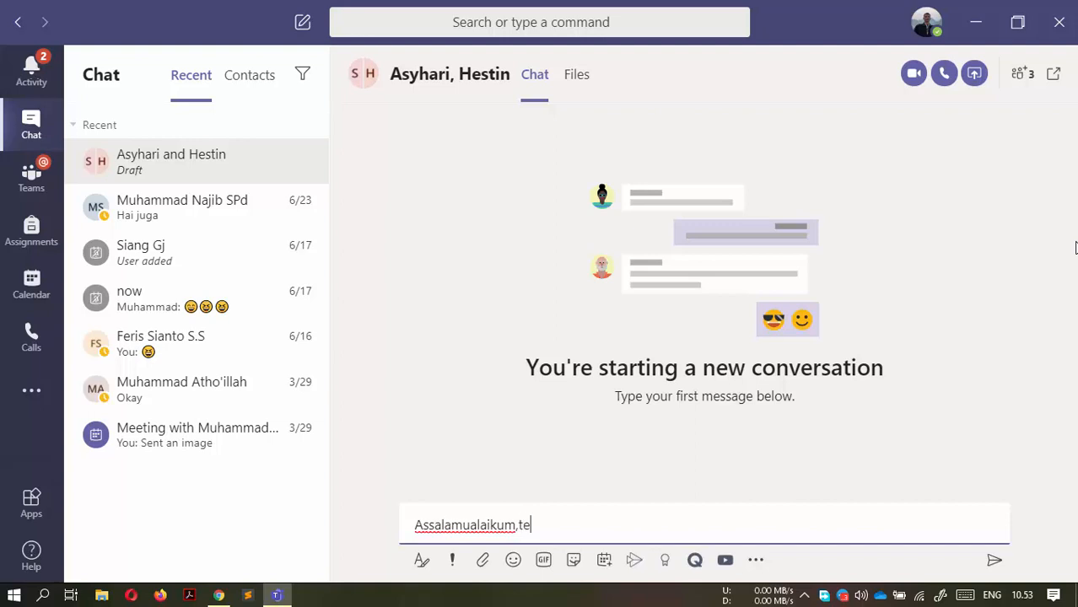
text(rcobaan)
key(Return)
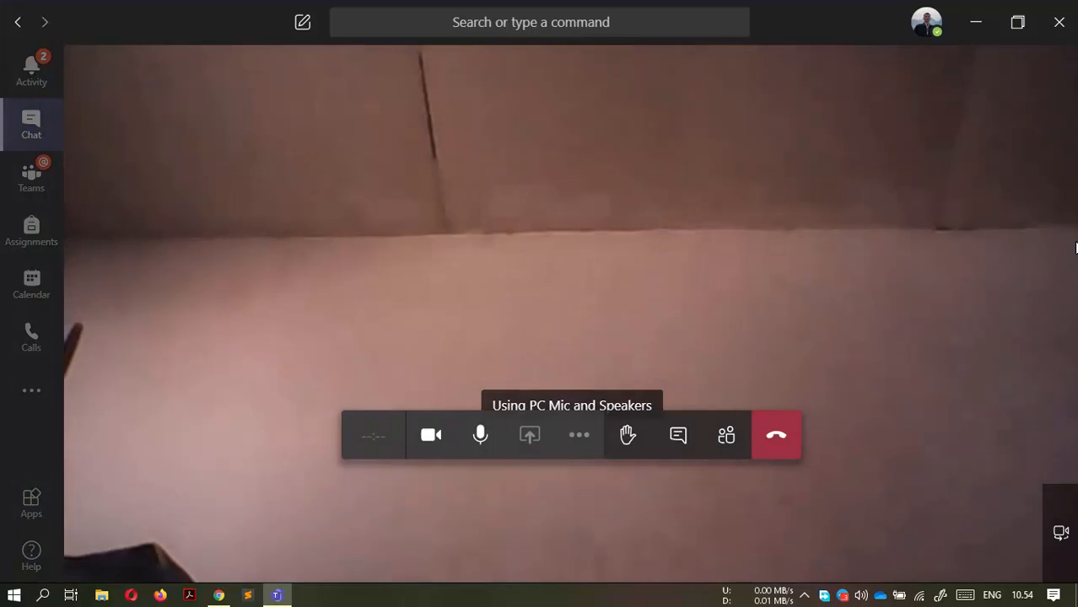
click(776, 435)
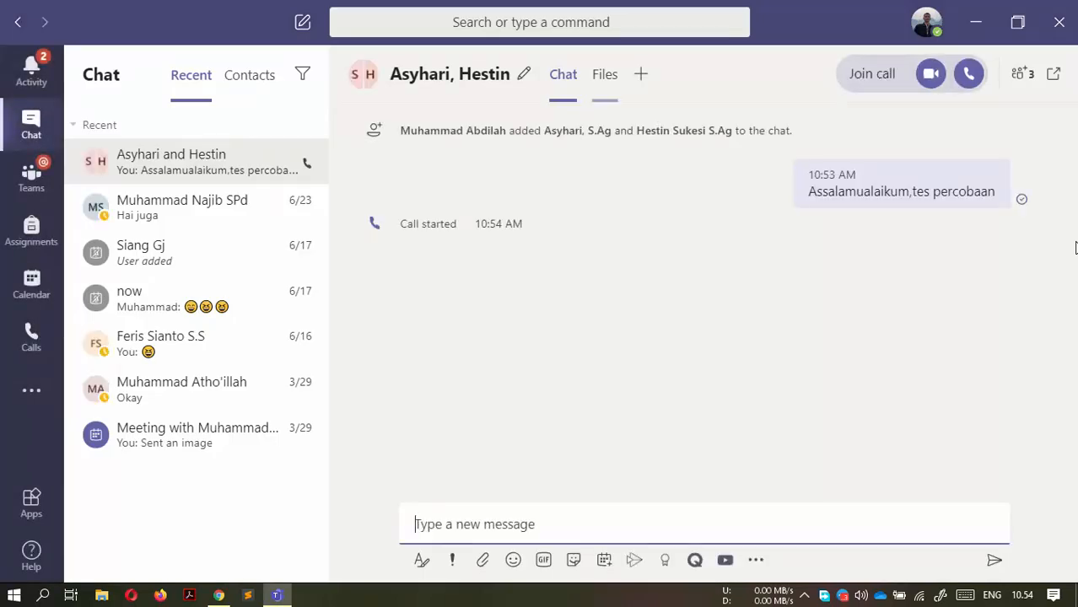
Step: Look over the group chat's shared files and the apps available to add as tabs, without adding any
click(605, 74)
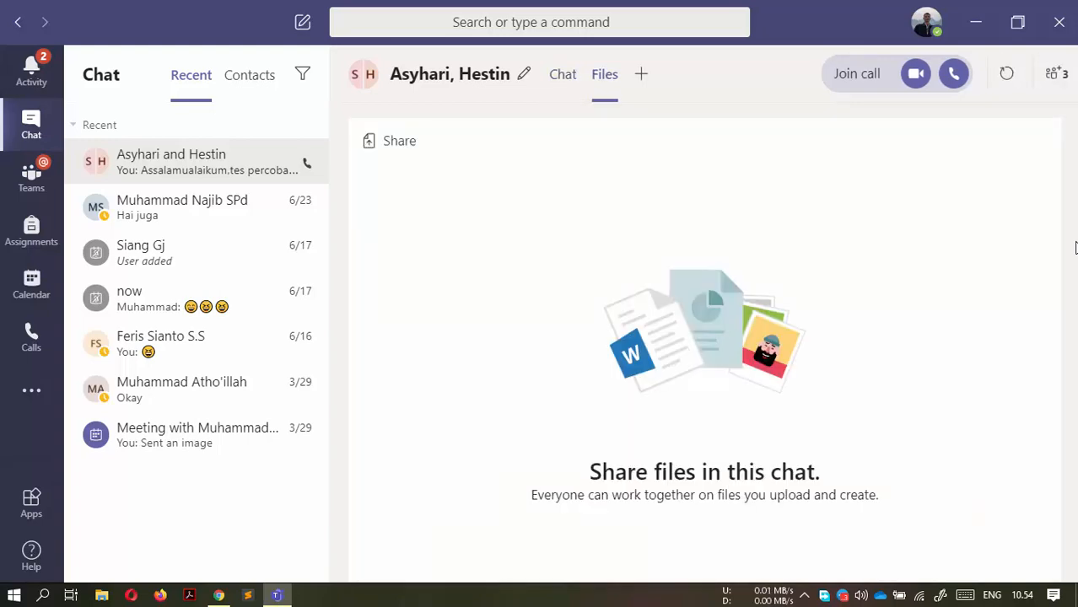
click(641, 74)
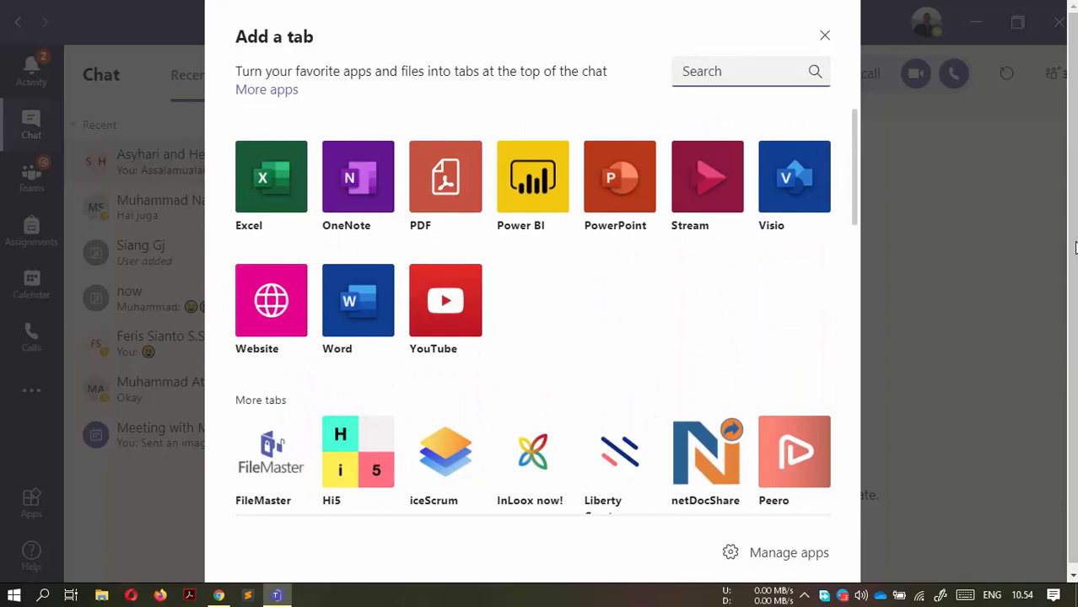
scroll(1076, 248, down, 7)
scroll(1075, 248, down, 5)
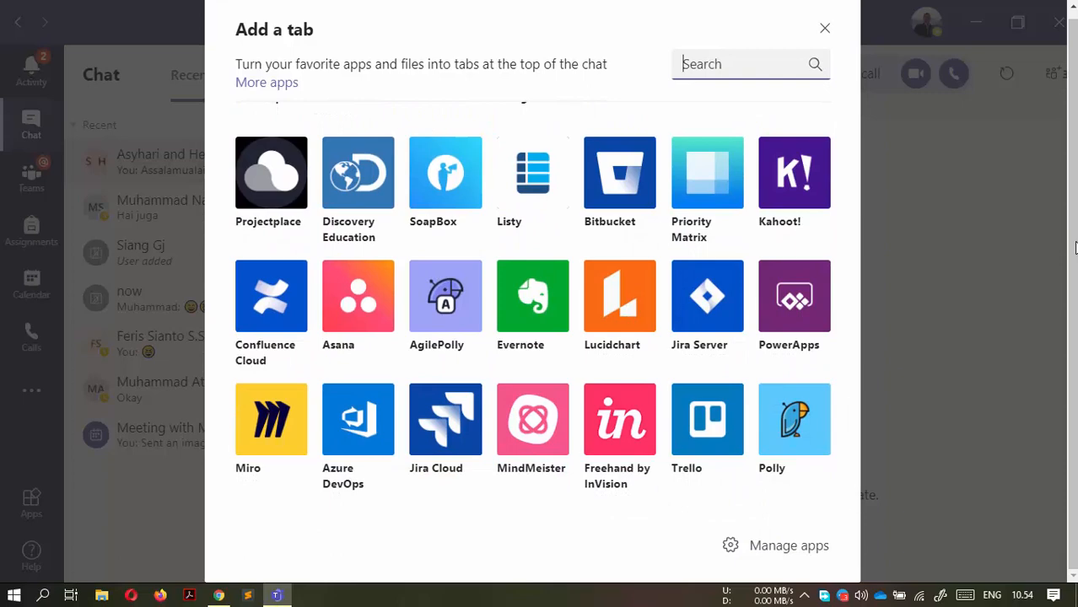
key(Escape)
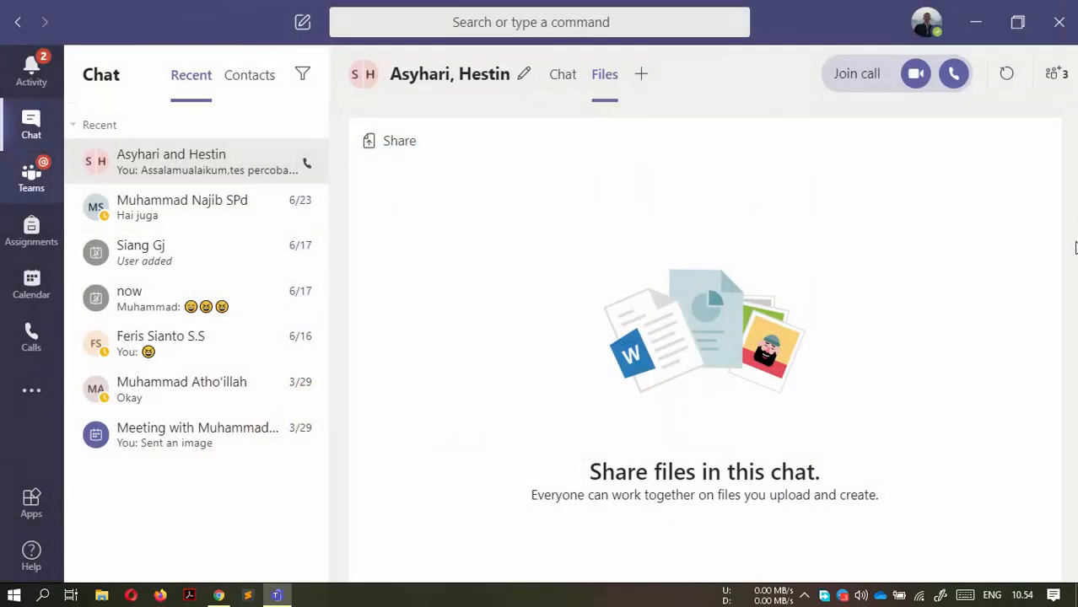
Step: Look over the activity feed and the management options of the Kelas 1A 2020-2021 Percobaan team
key(ctrl+3)
key(ctrl+1)
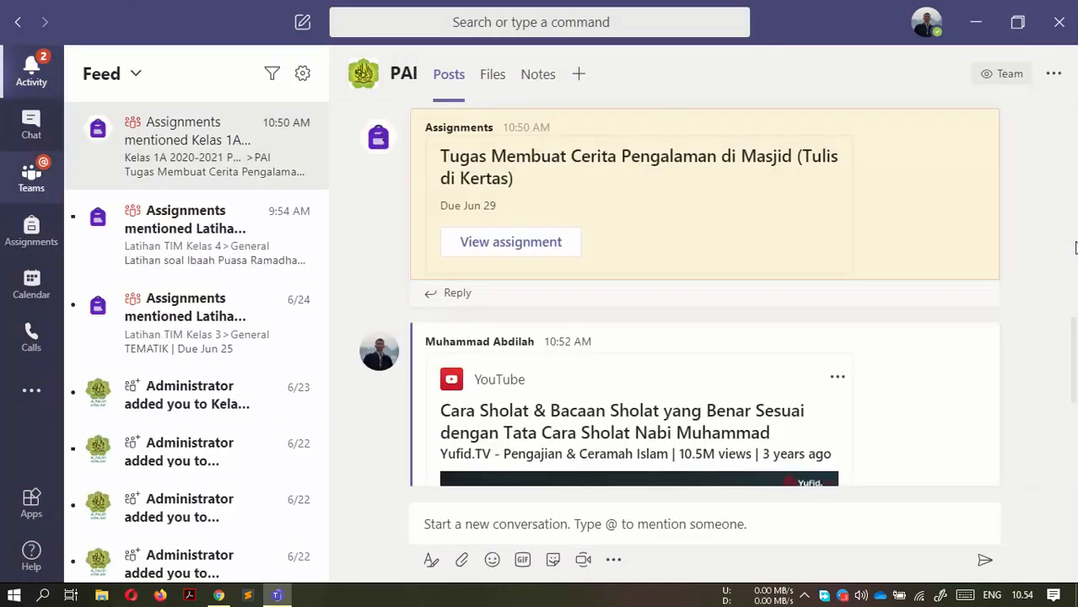
key(ctrl+3)
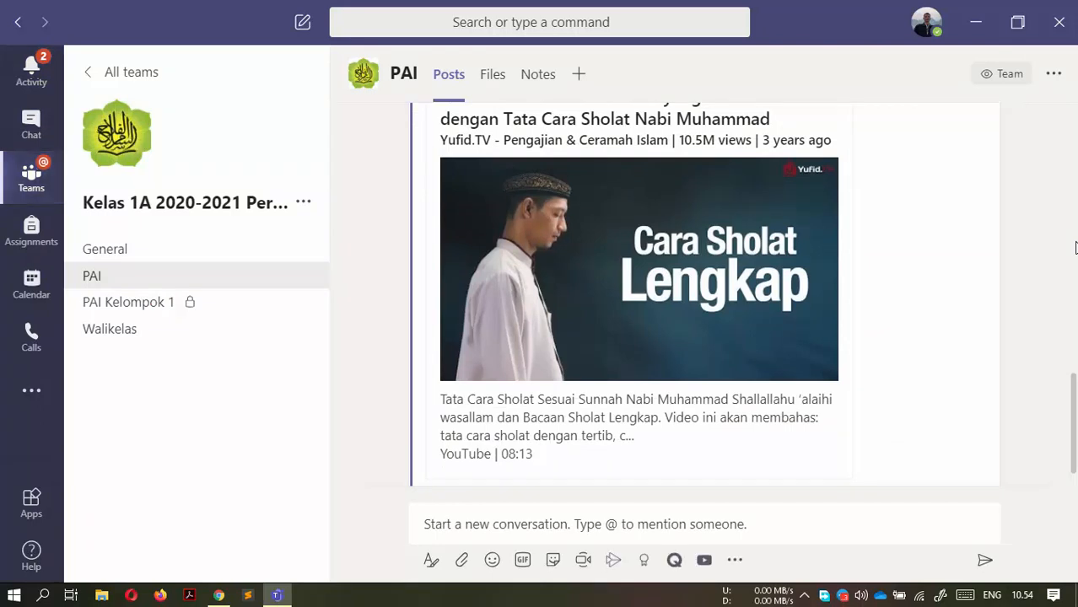
click(304, 202)
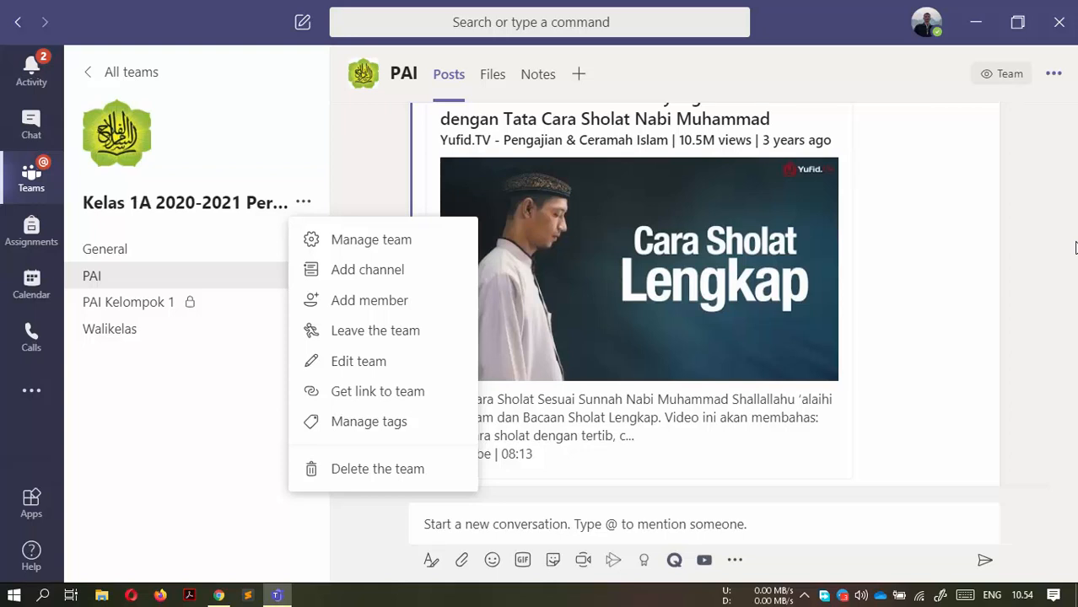
click(1054, 73)
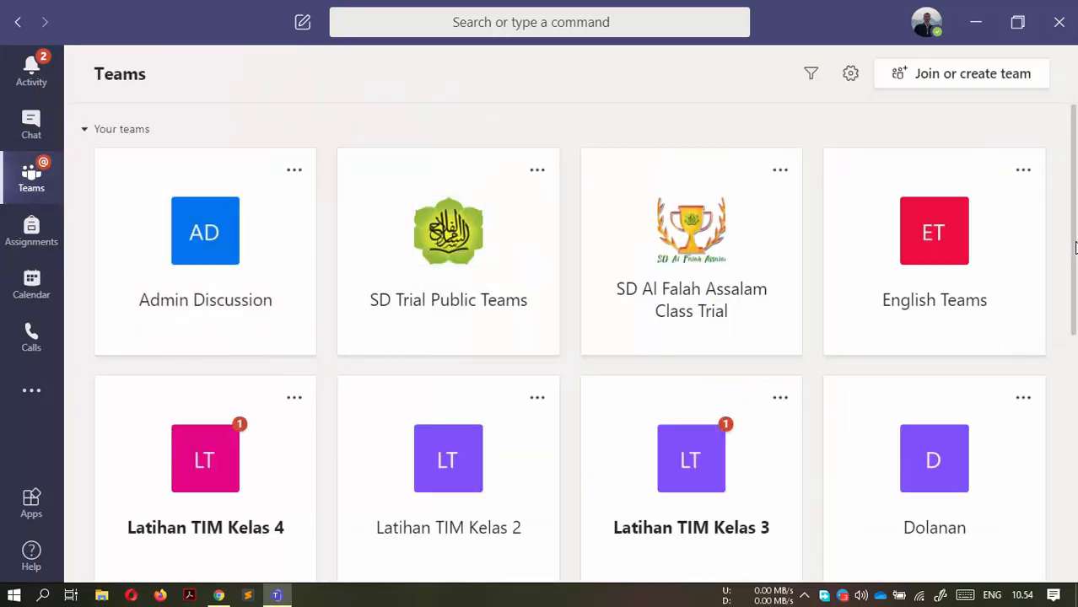
Step: Set the Kelas 1A 2020-2021 Percobaan team's General channel to notify about all new posts by Banner and feed, including all replies
scroll(1074, 247, down, 5)
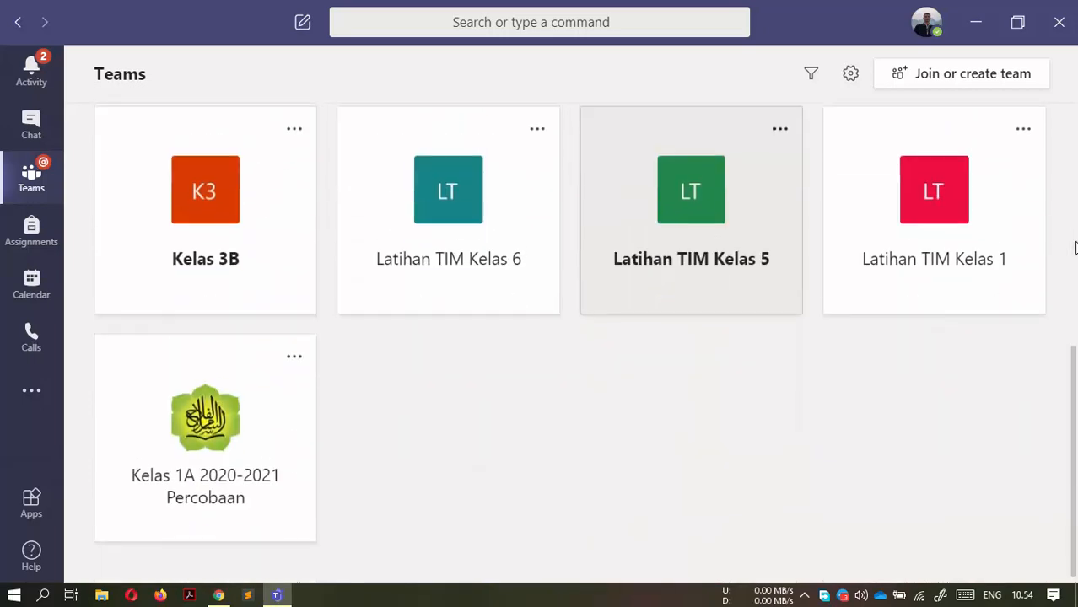
click(205, 431)
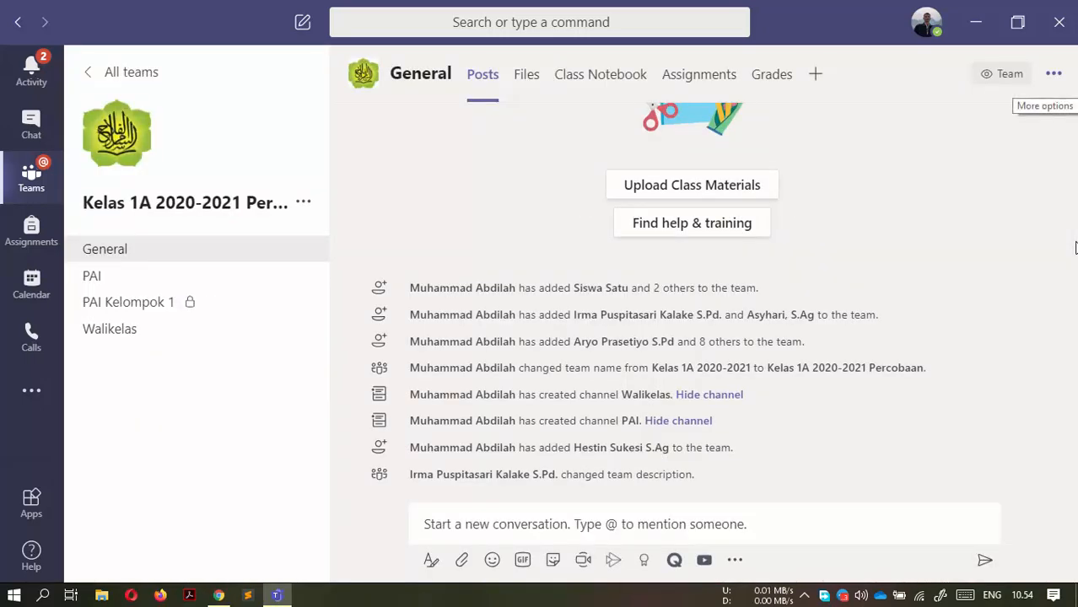
click(1054, 73)
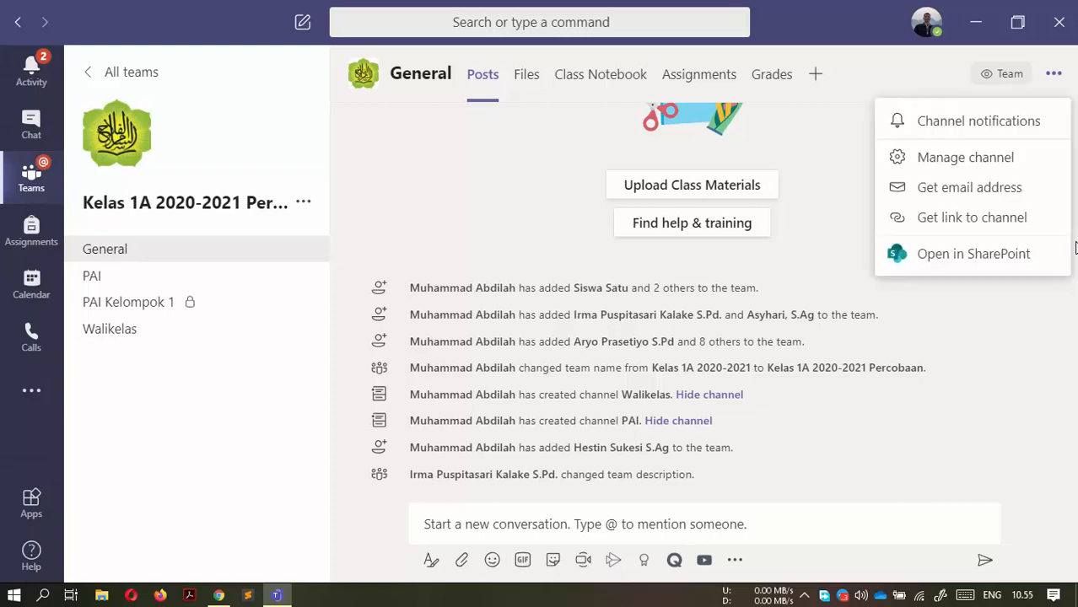
click(979, 120)
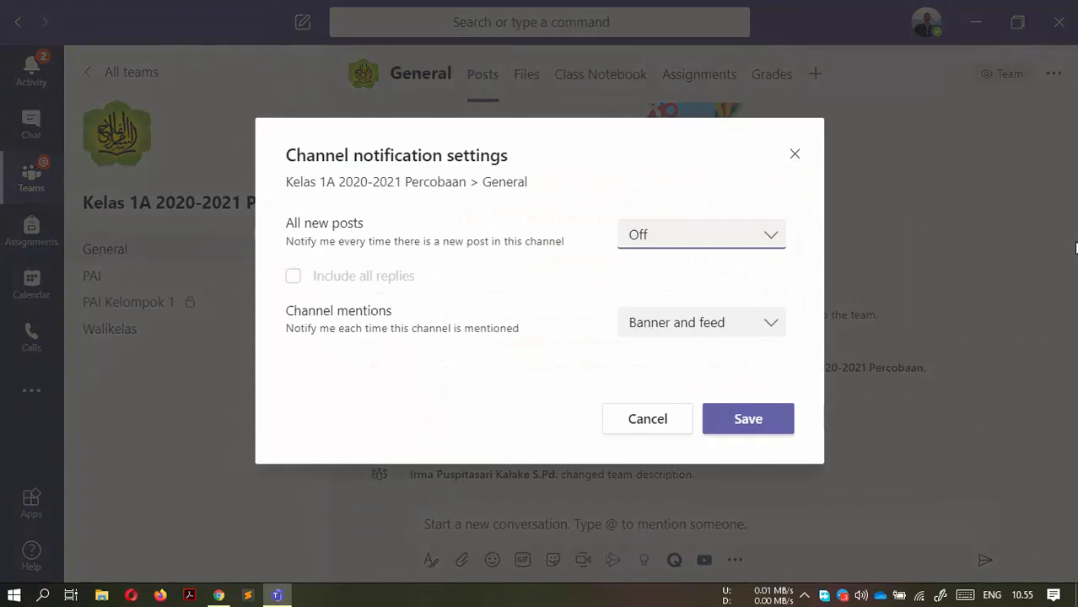
click(701, 235)
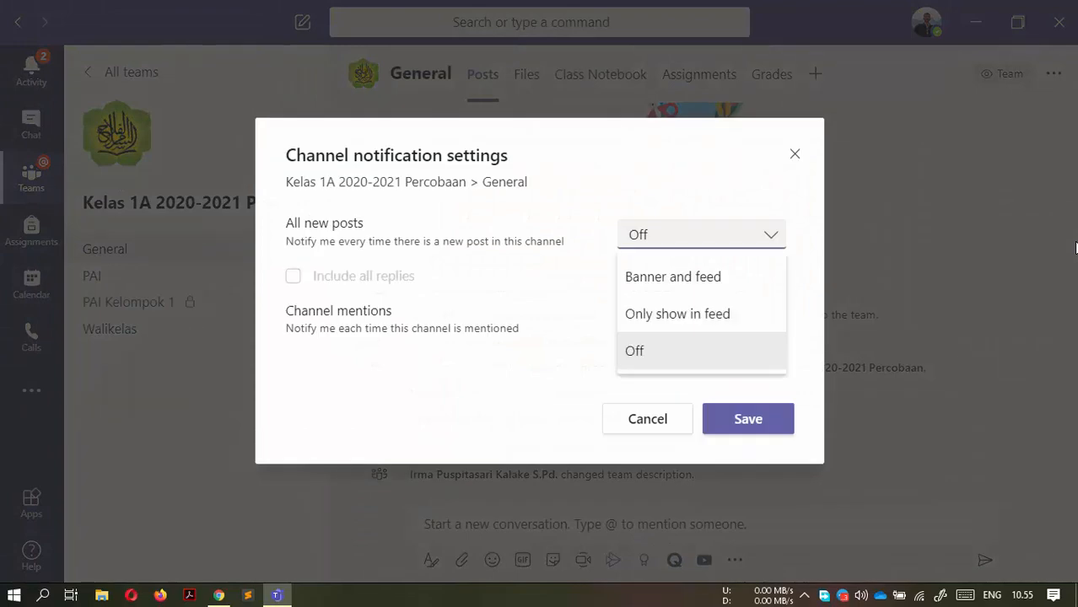
click(672, 277)
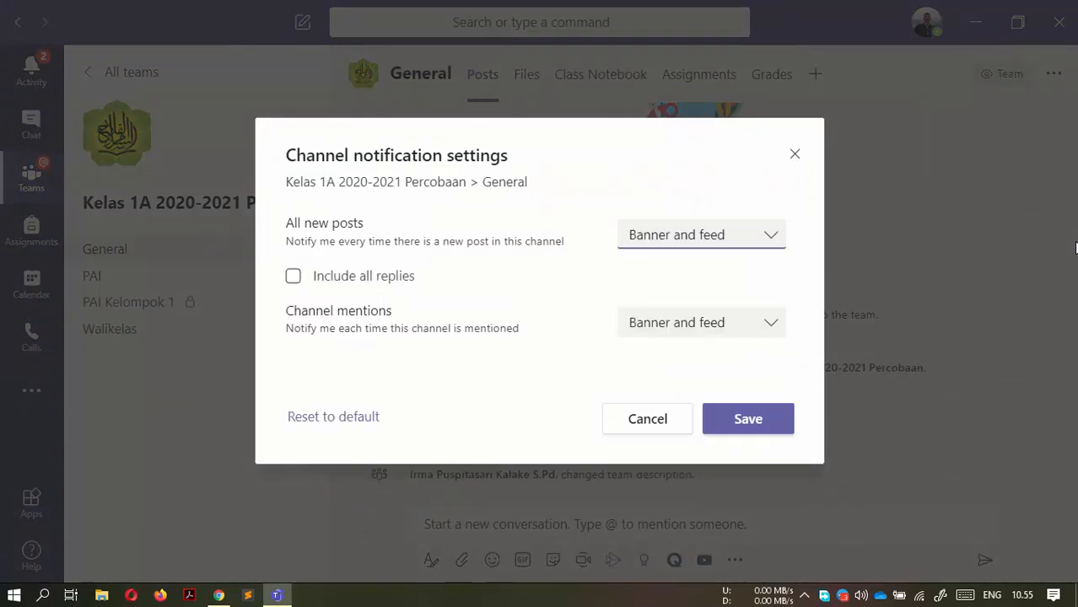
click(293, 276)
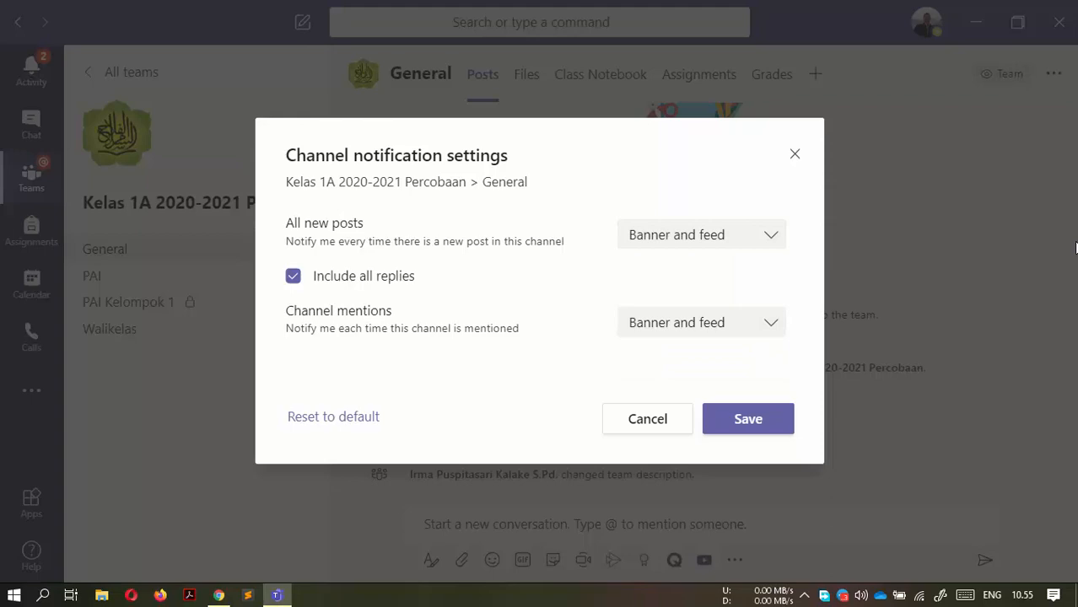
click(748, 419)
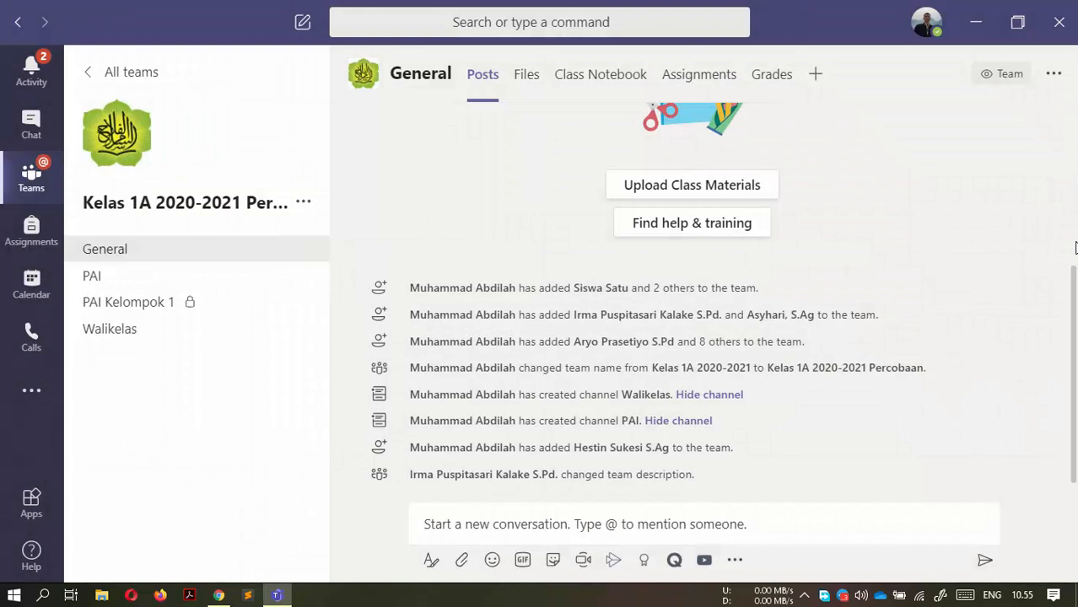
click(31, 391)
click(31, 391)
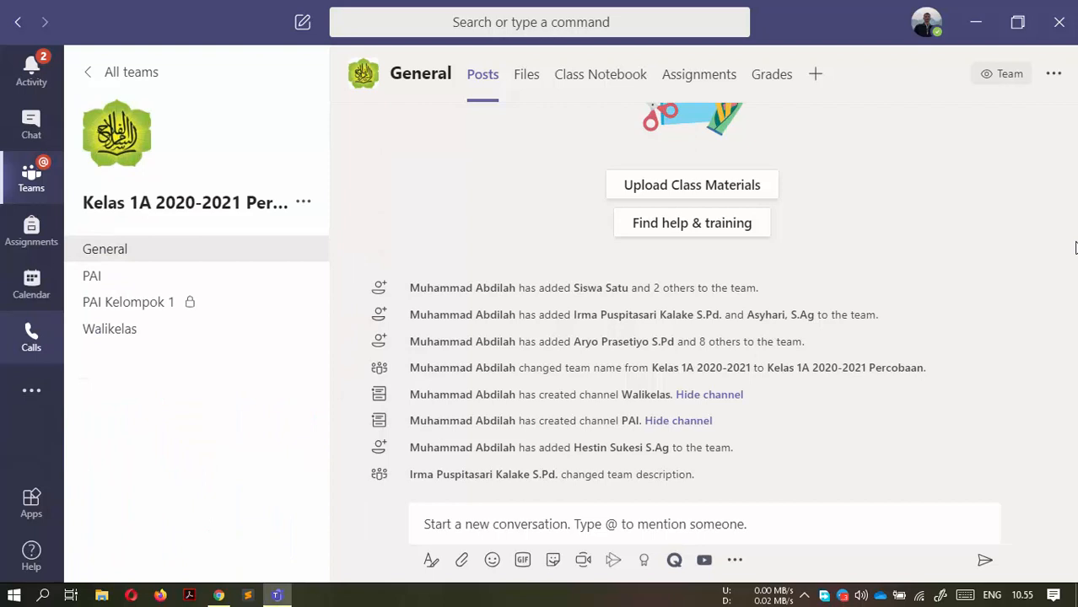
click(32, 124)
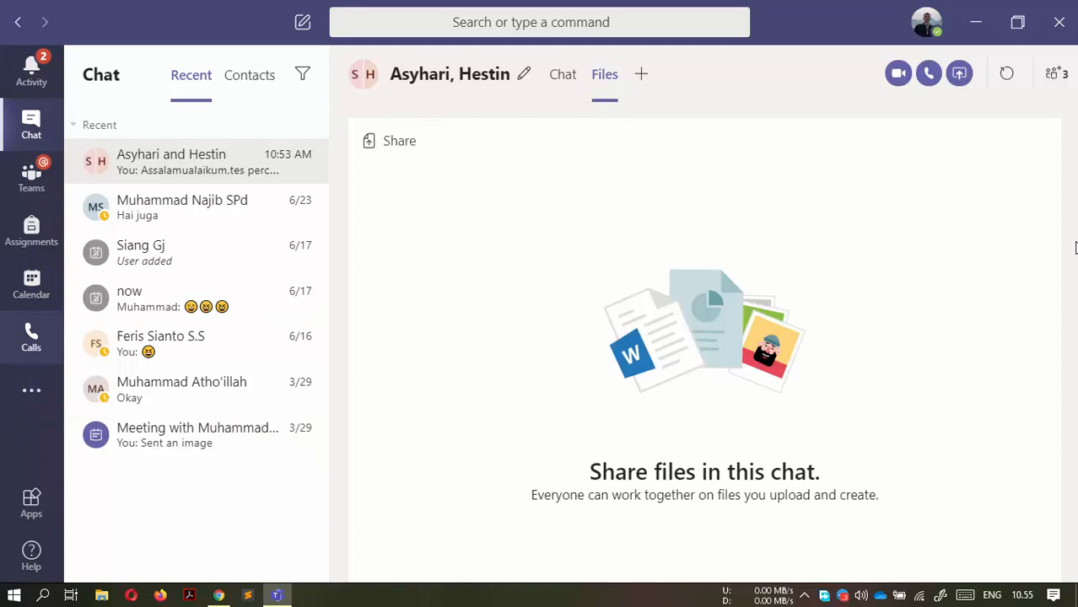
Step: Add a colleague, found by name, to the speed dial contacts in Calls
click(31, 337)
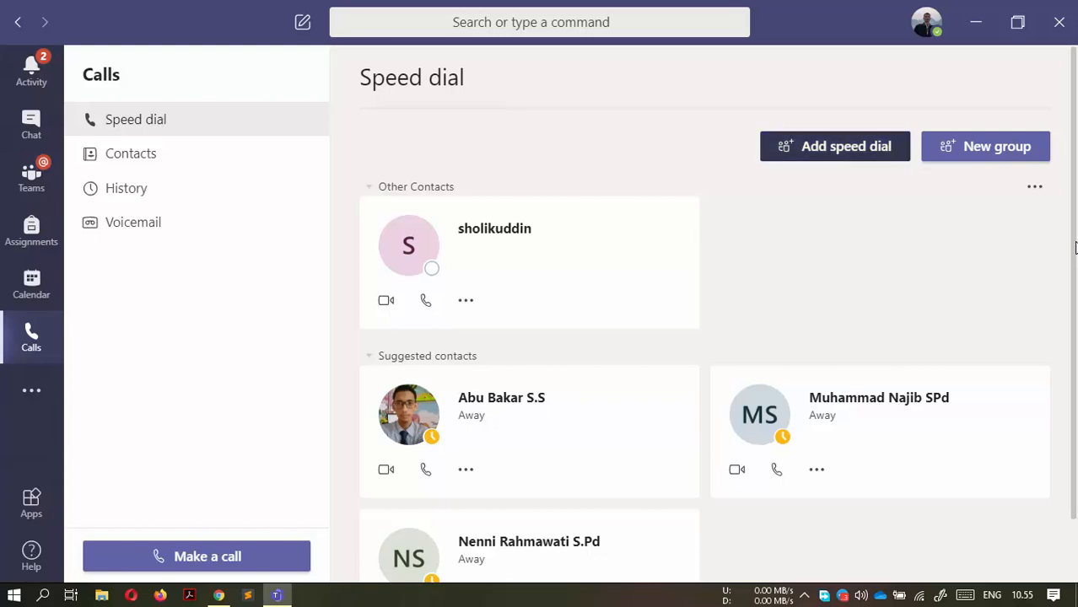
click(834, 146)
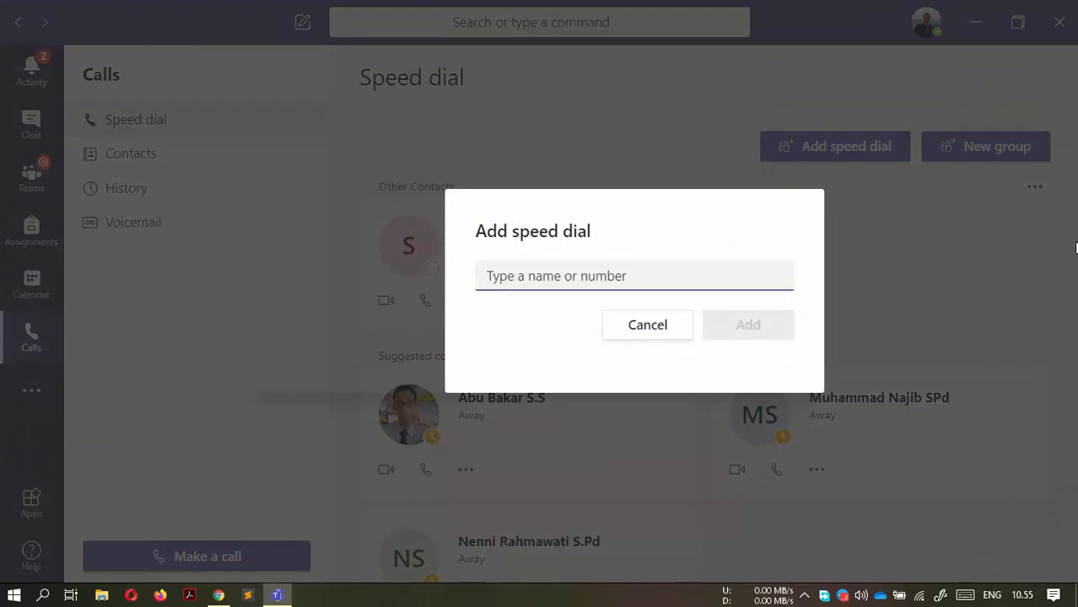
text(asyh)
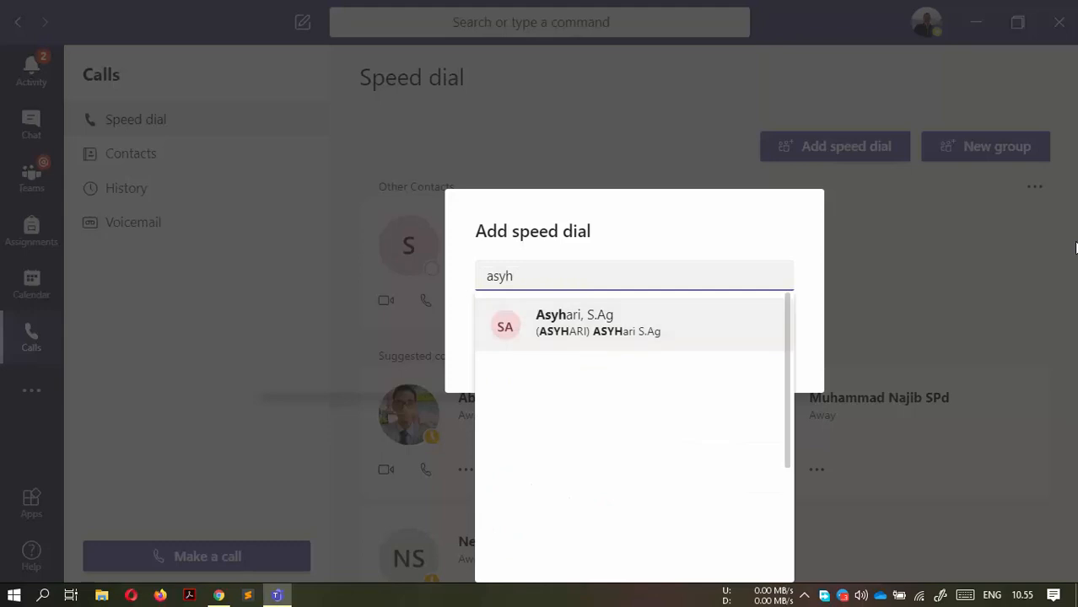
key(Return)
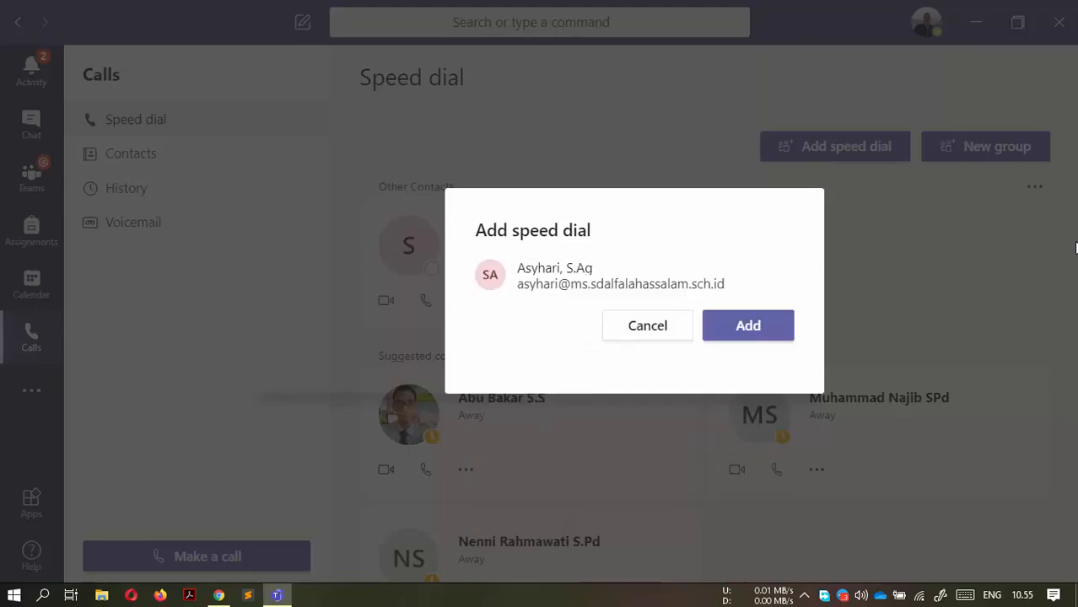
key(Tab)
key(Tab)
key(Return)
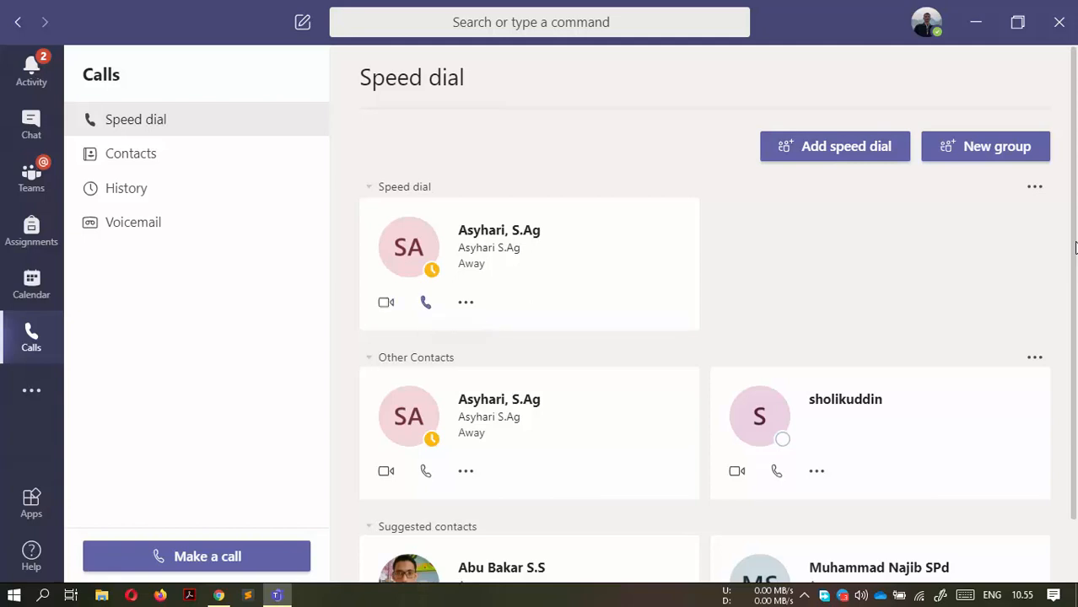
Step: Call the speed dial contact, and start a video call to another colleague chosen by name
click(426, 303)
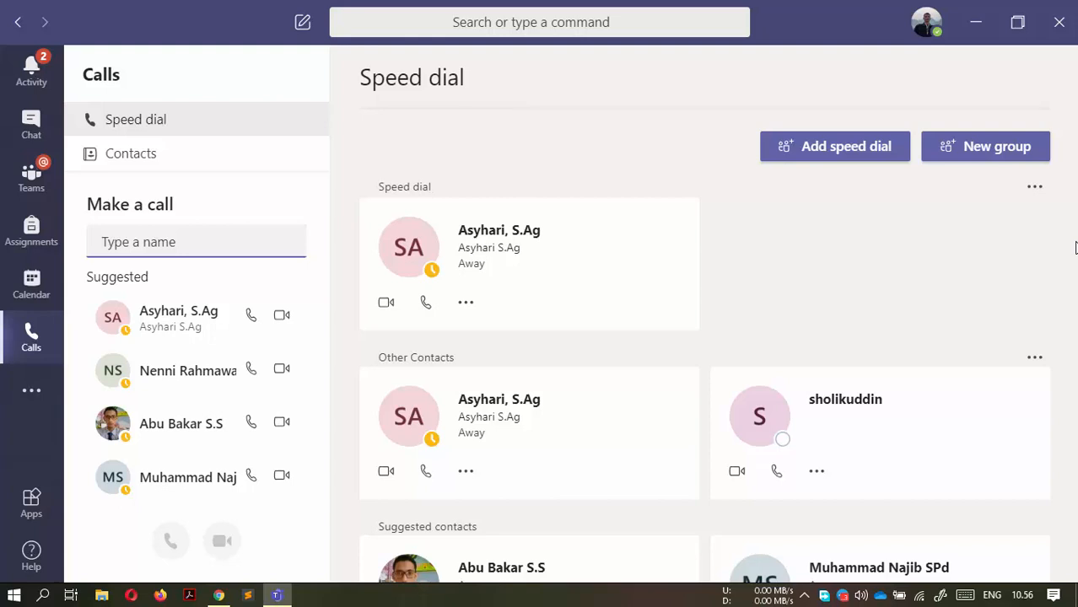
text(hesti)
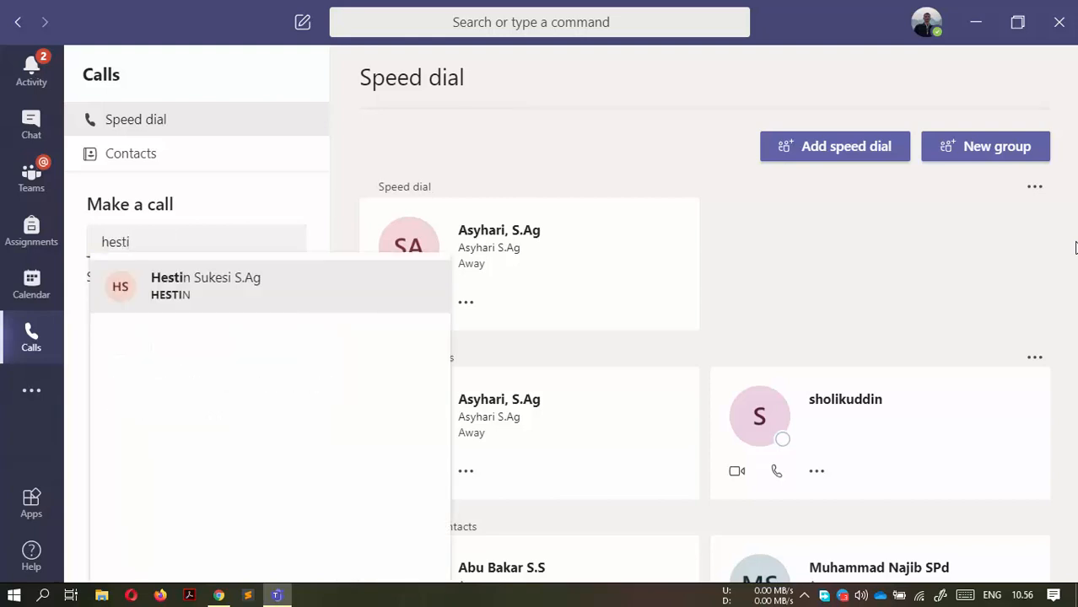
key(Return)
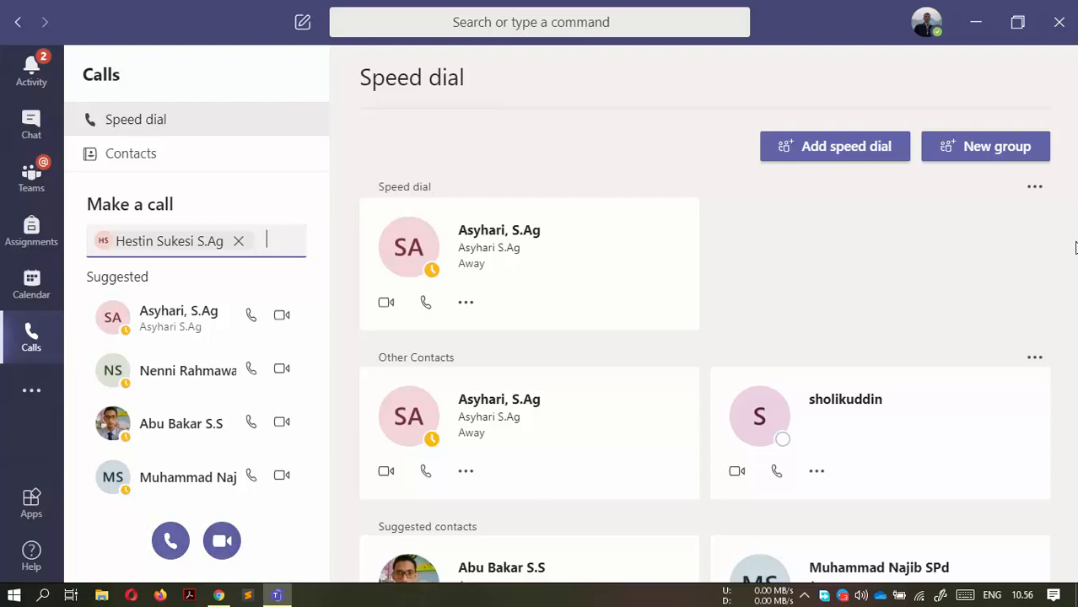
click(222, 540)
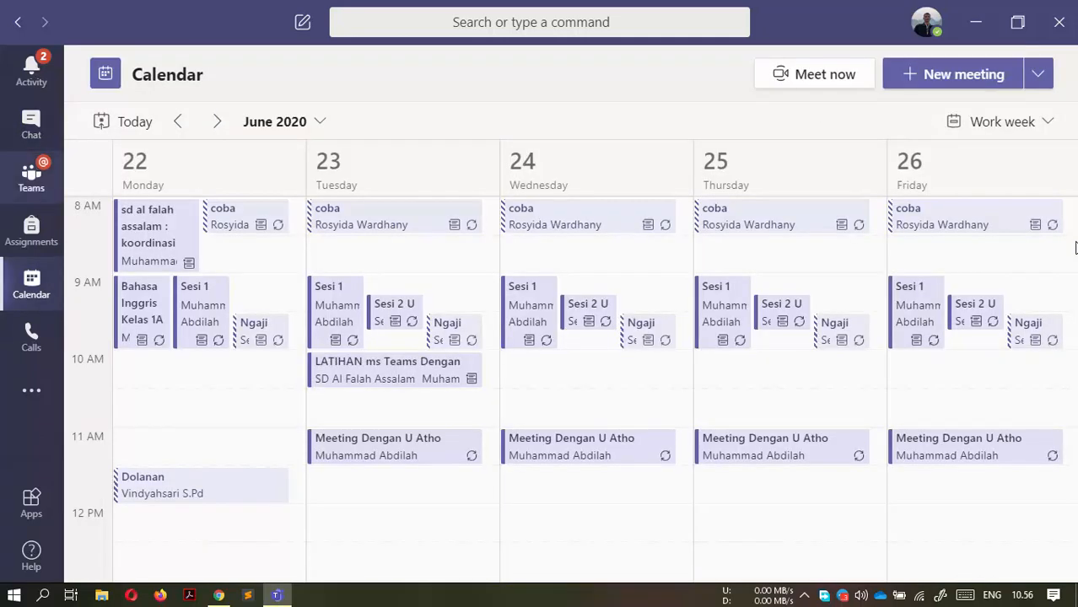
Step: Create a new calendar meeting titled "Meeting dengan" followed by the two colleagues' names
click(963, 75)
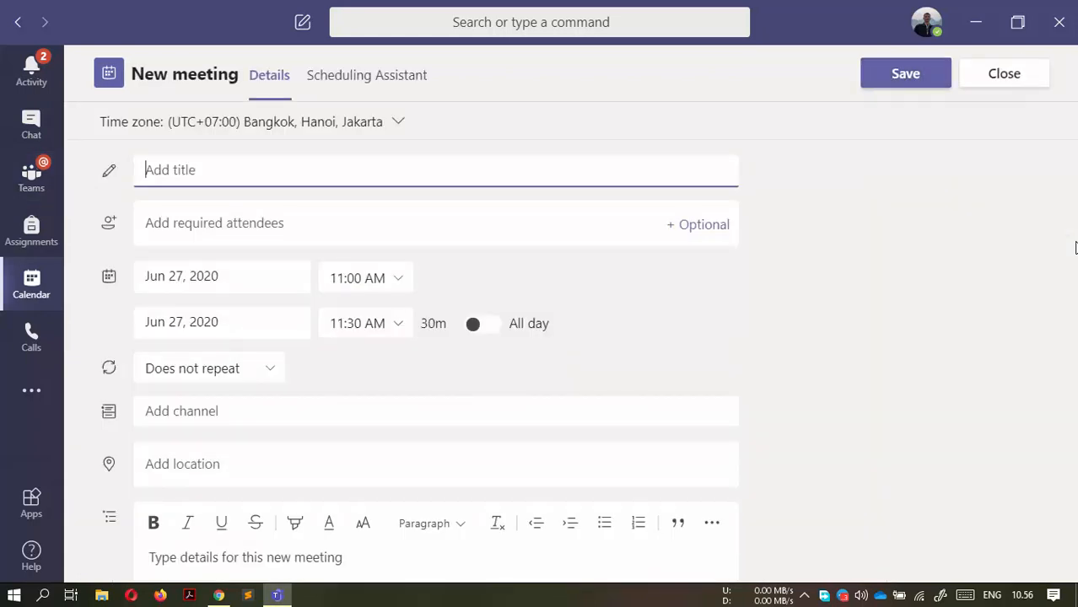
text(Meeting dengan U )
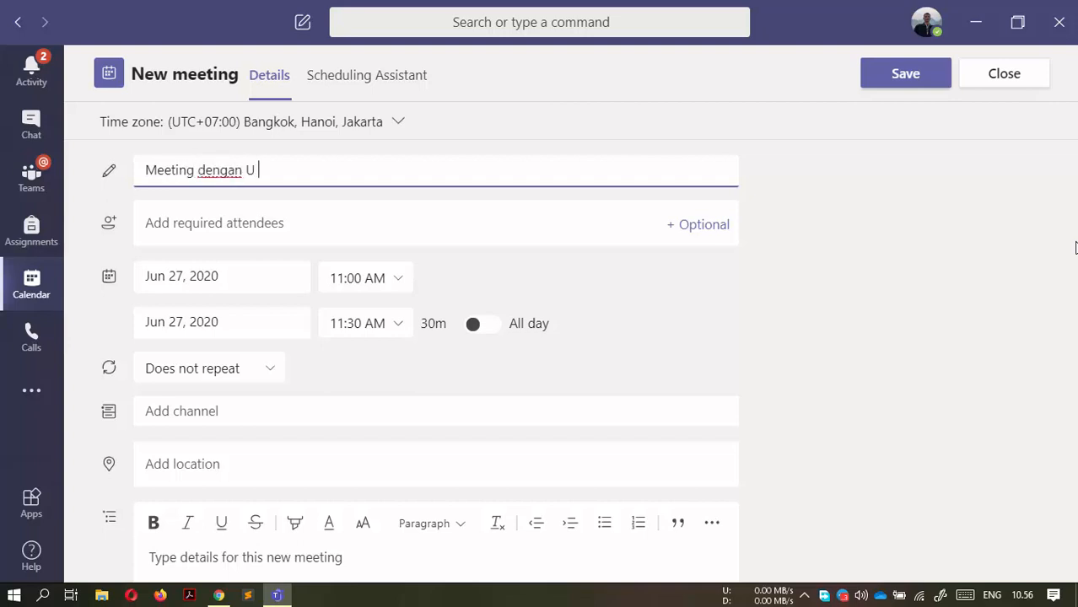
text(atho dan U)
key(ctrl+BackSpace)
key(ctrl+BackSpace)
key(ctrl+BackSpace)
text(Asyhari dan U Hestin)
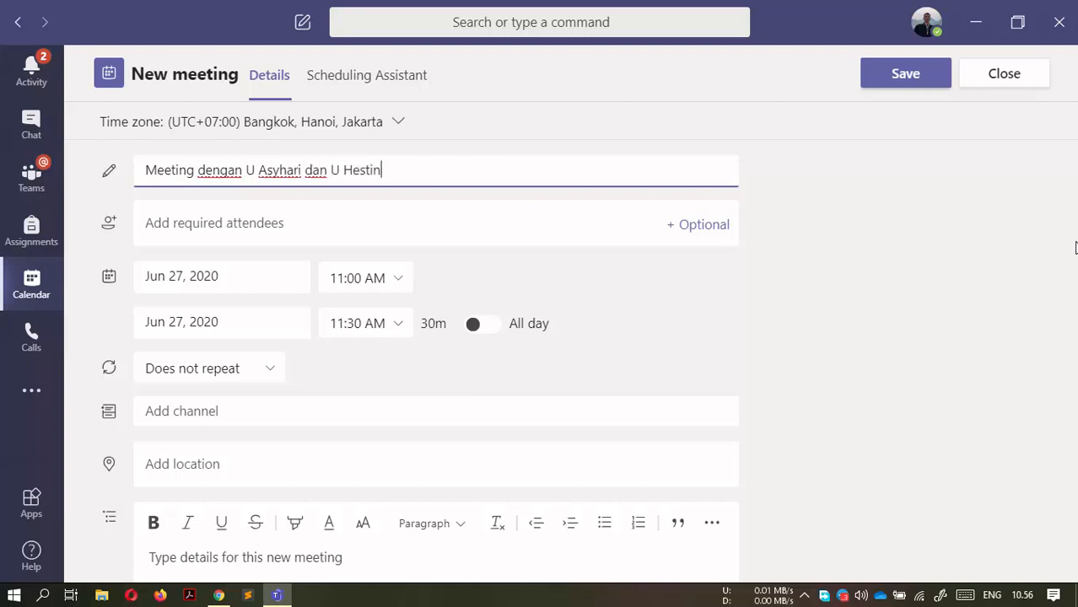
Step: Schedule the meeting for Jul 1, 2020, from 11:00 AM to 11:30 AM, repeating weekly
click(222, 276)
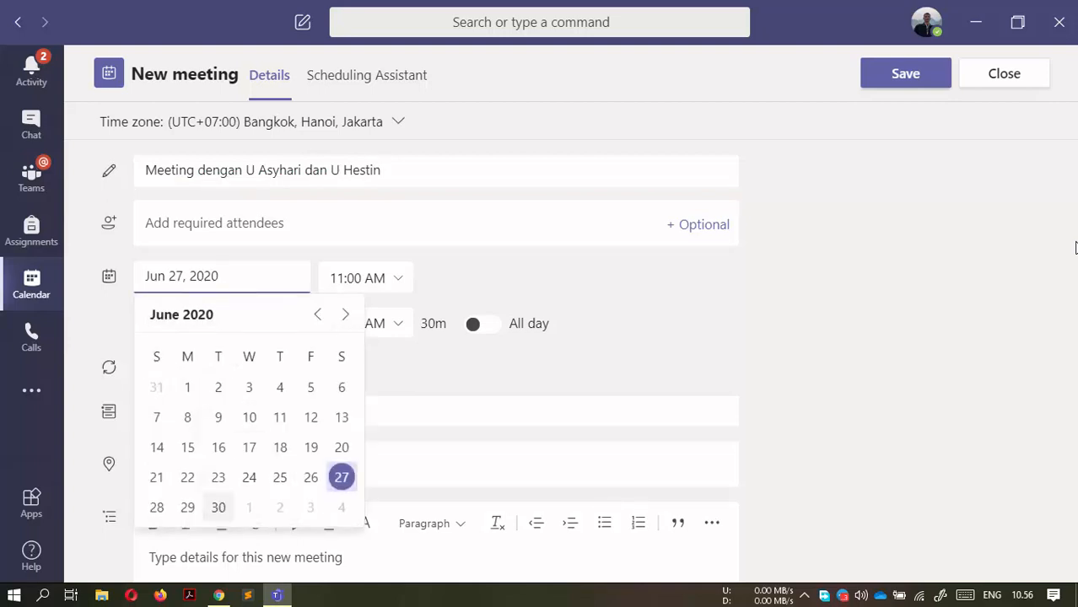
click(249, 507)
key(Tab)
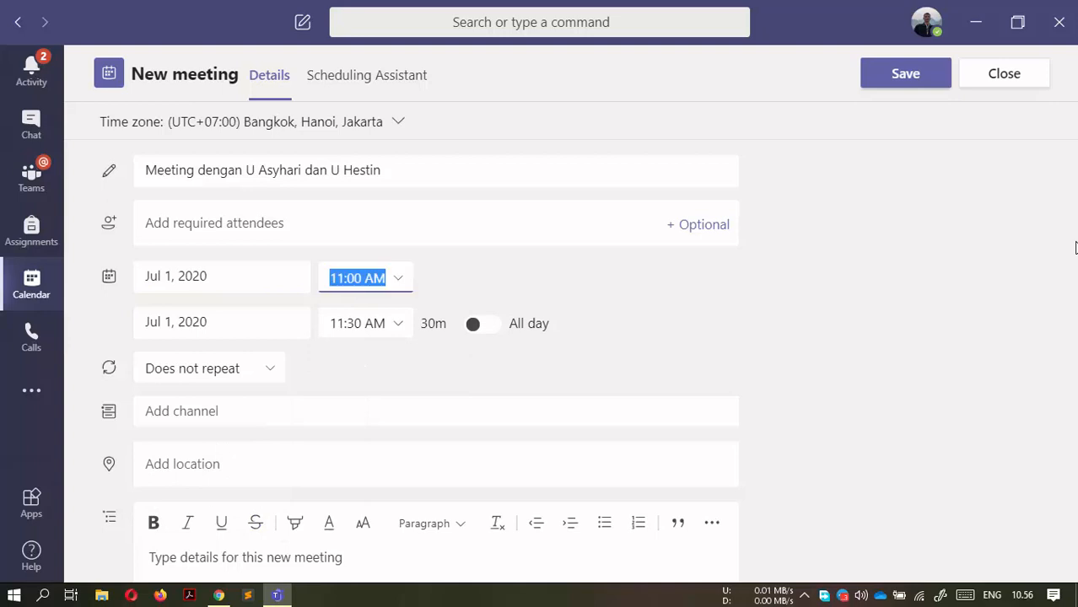
click(342, 278)
click(523, 279)
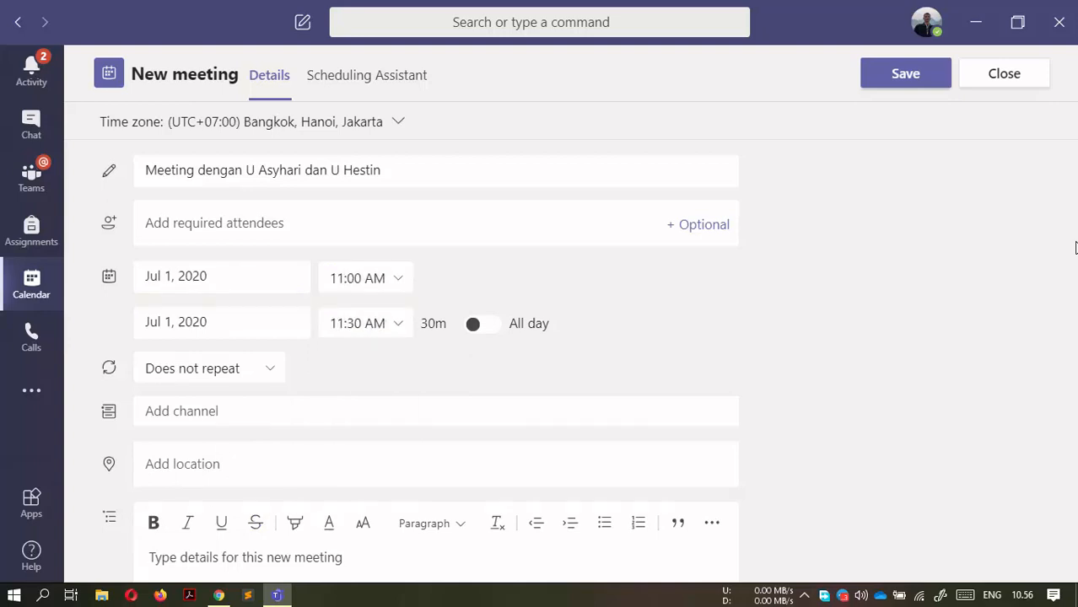
key(Tab)
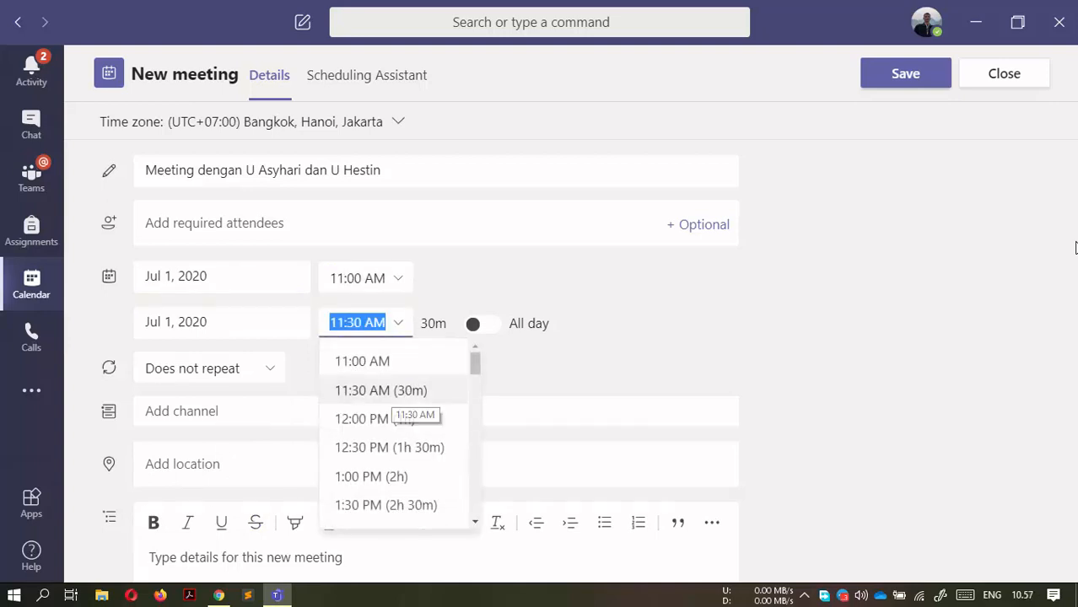
click(388, 391)
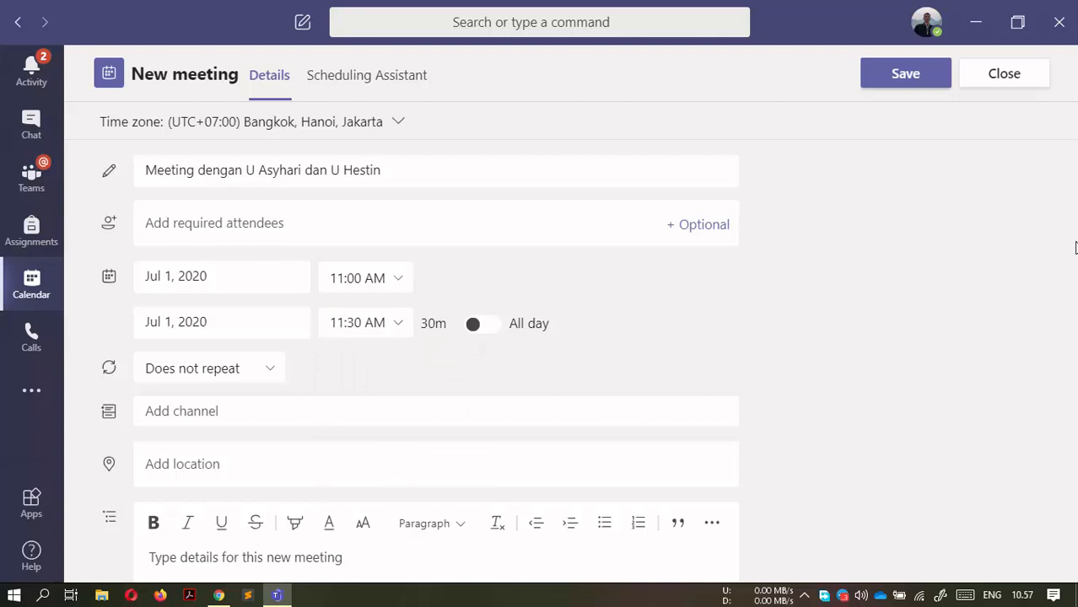
key(Tab)
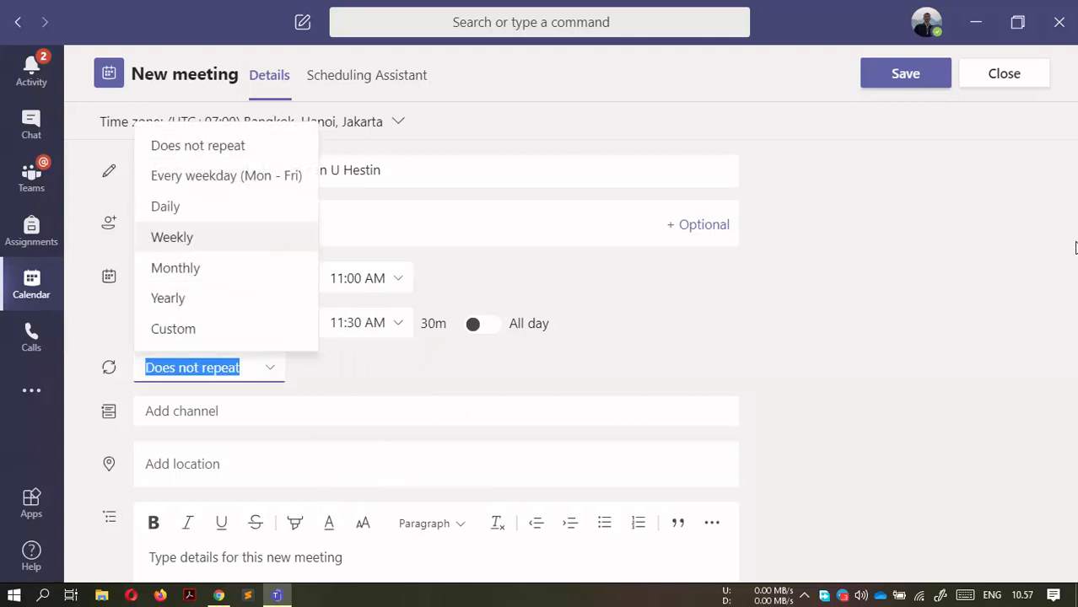
key(Return)
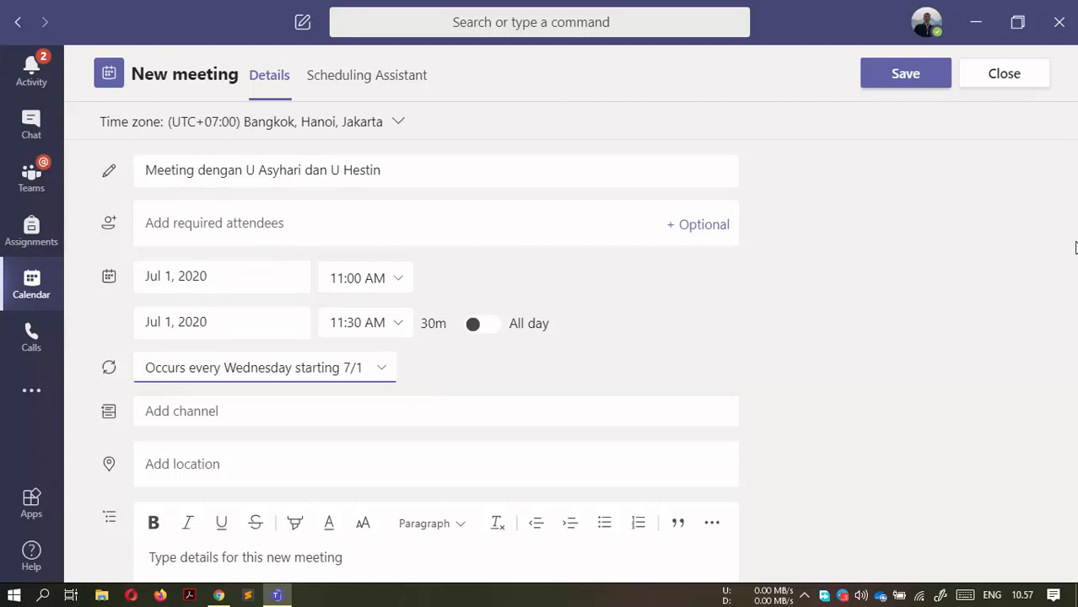
Step: Add the two colleagues, found by name, as required attendees and send the meeting invitation without a channel
click(215, 223)
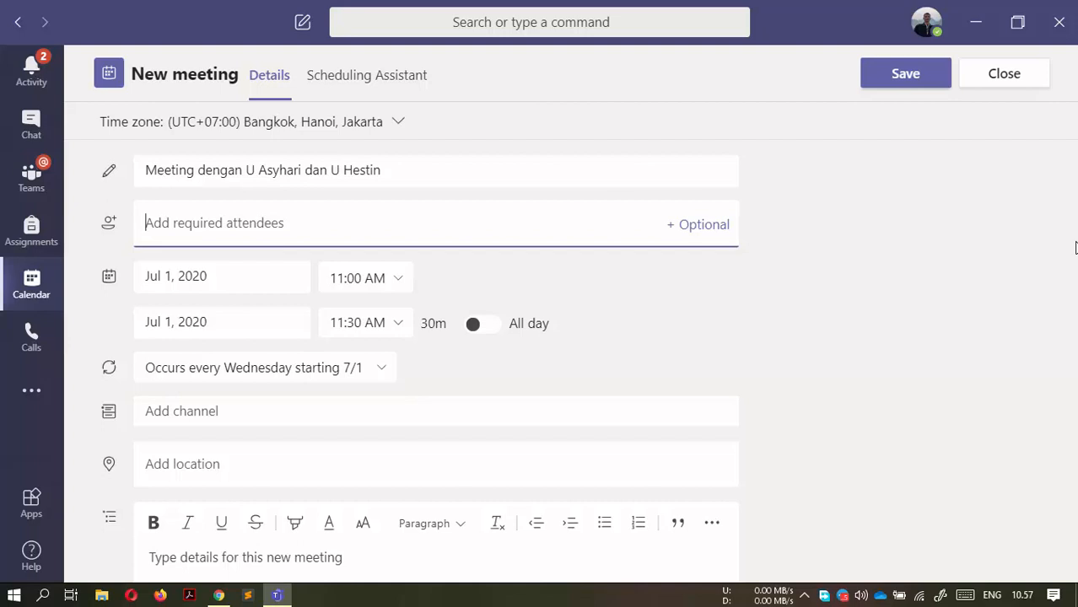
text(asyhar)
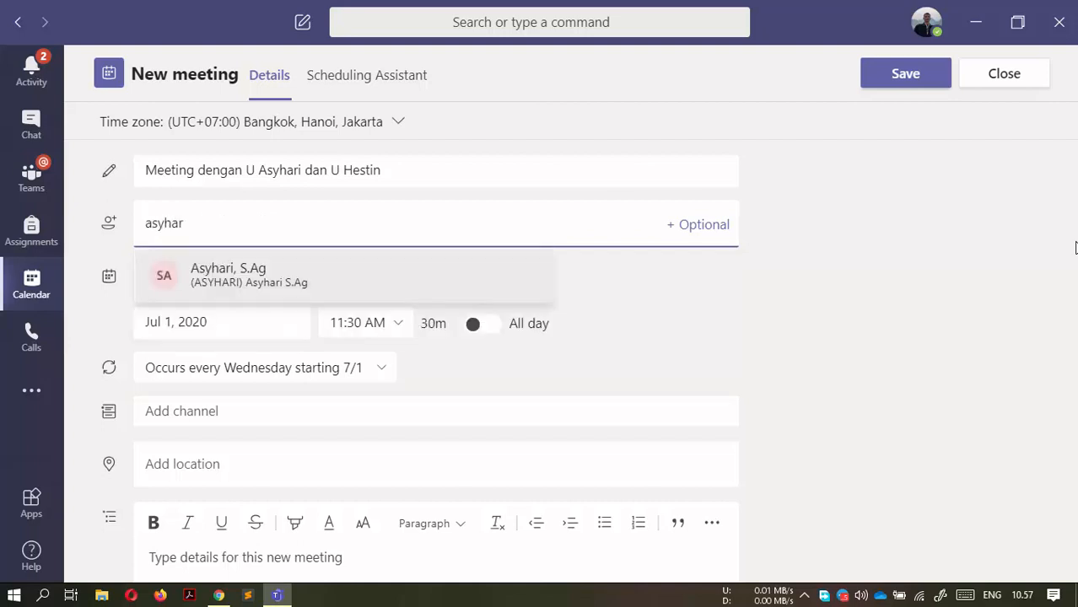
key(Return)
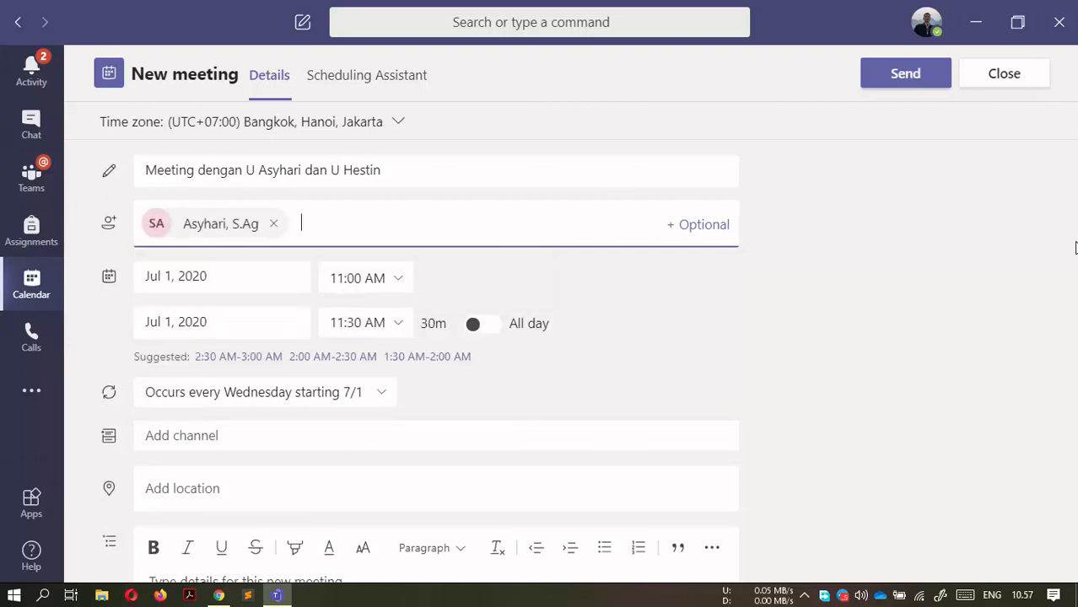
text(hestin)
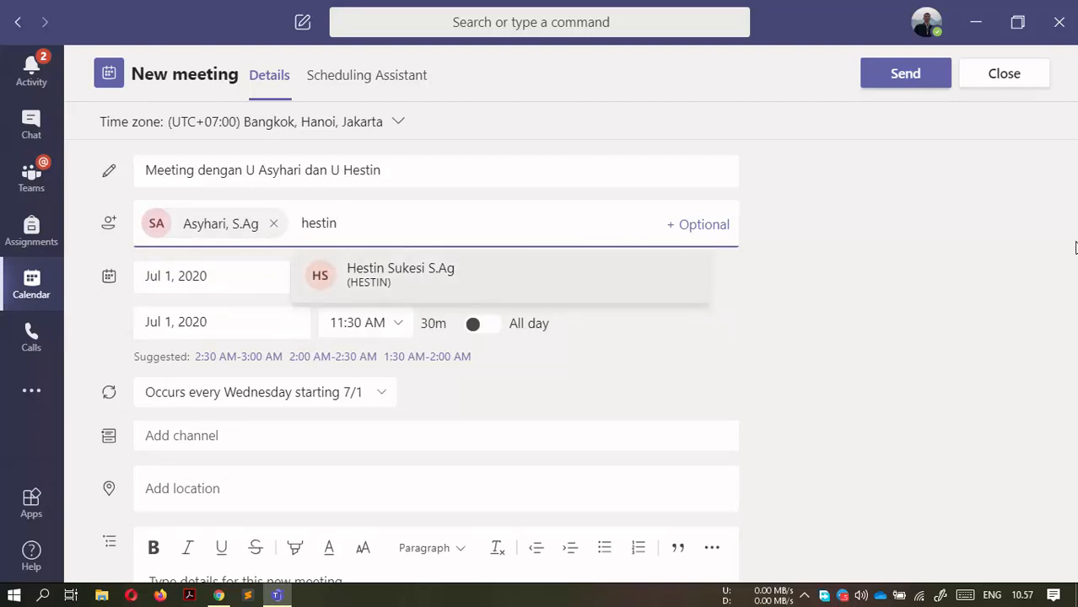
key(Return)
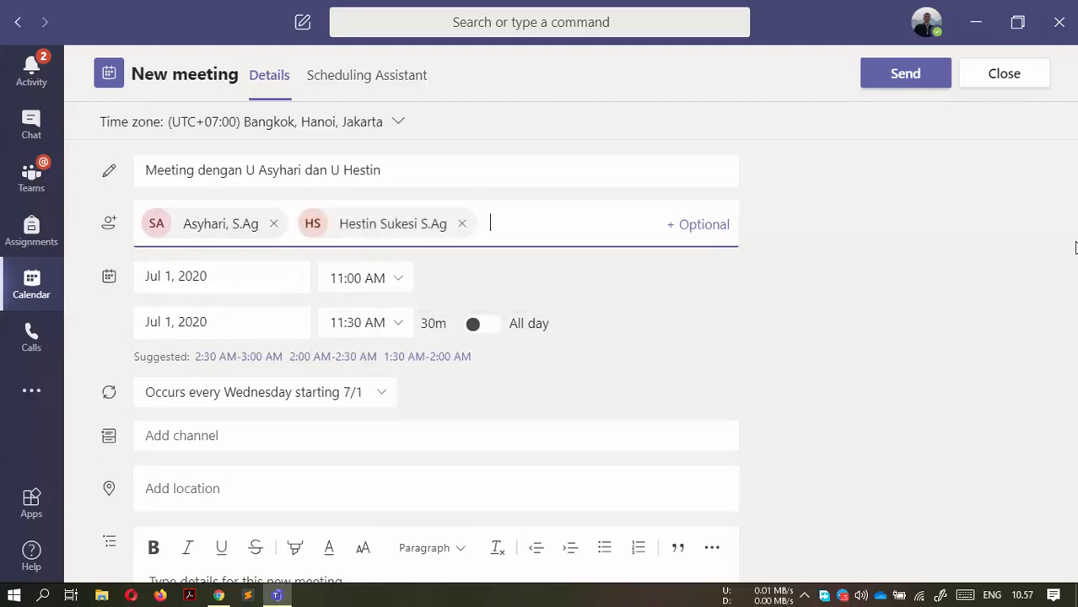
click(435, 436)
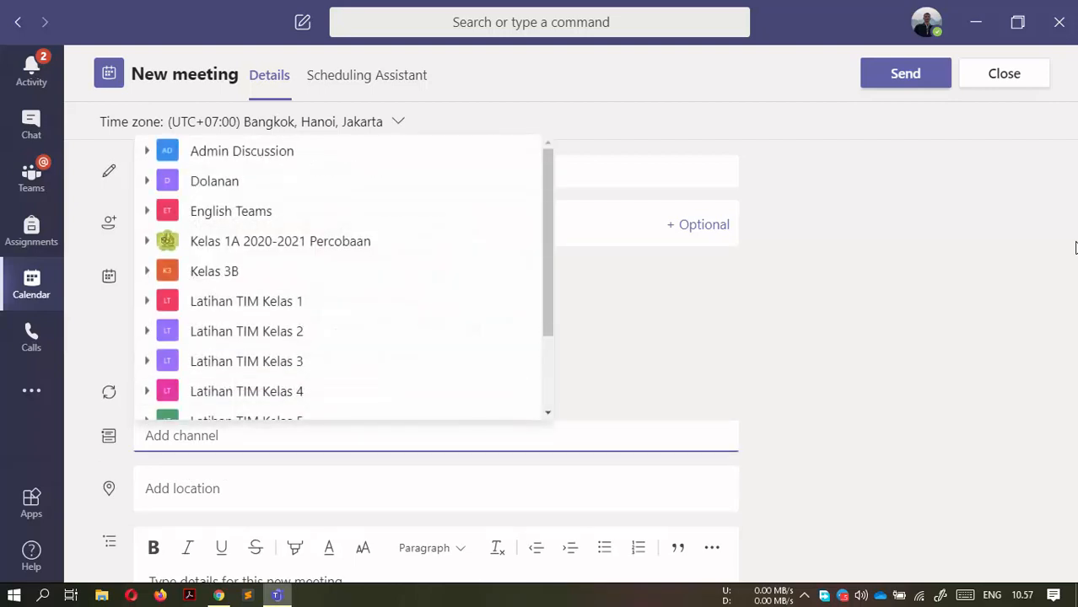
click(827, 291)
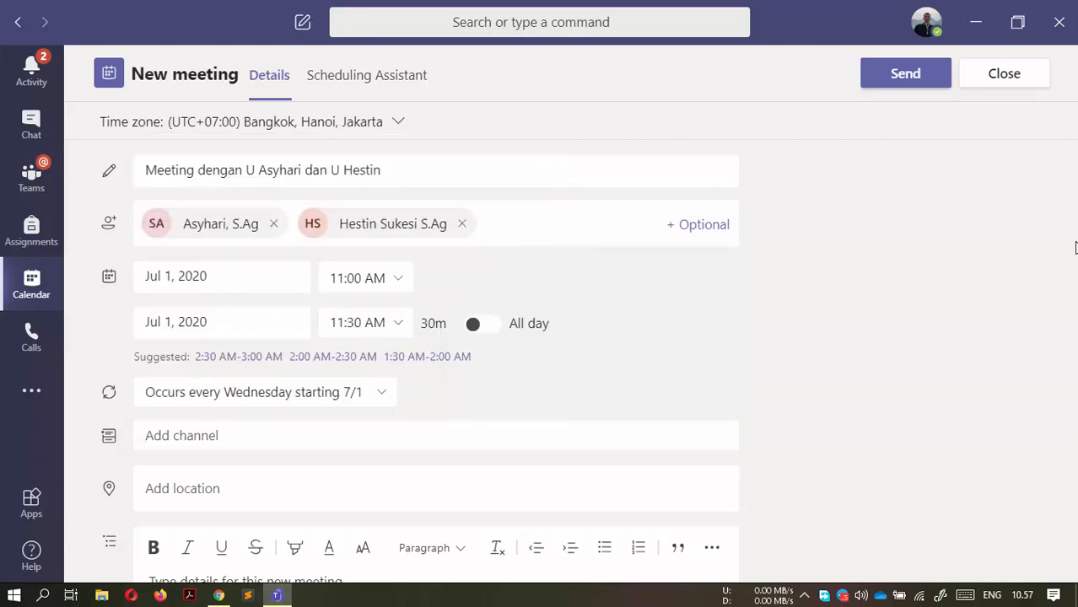
scroll(1075, 247, down, 2)
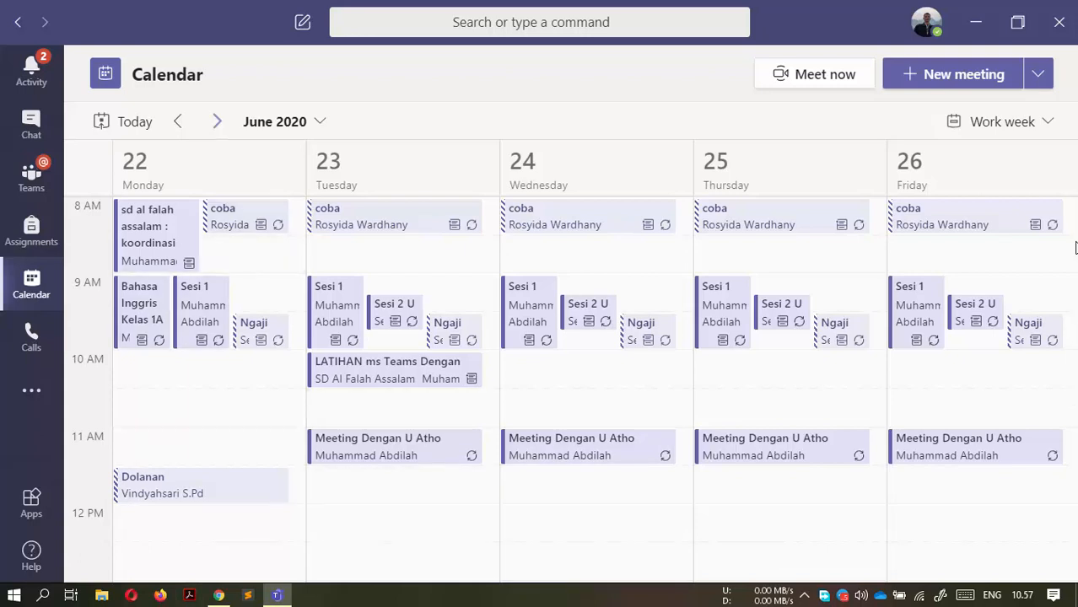
Step: Check the scheduled meetings in the calendar for the work week of June 29 to July 3, 2020
key(ctrl+alt+Right)
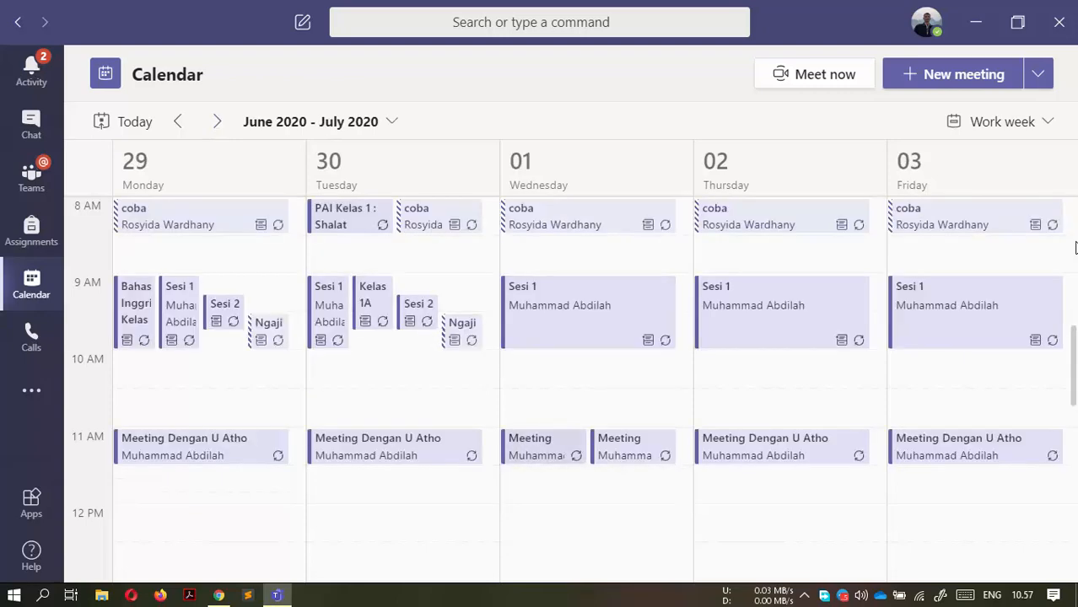
scroll(1076, 246, up, 1)
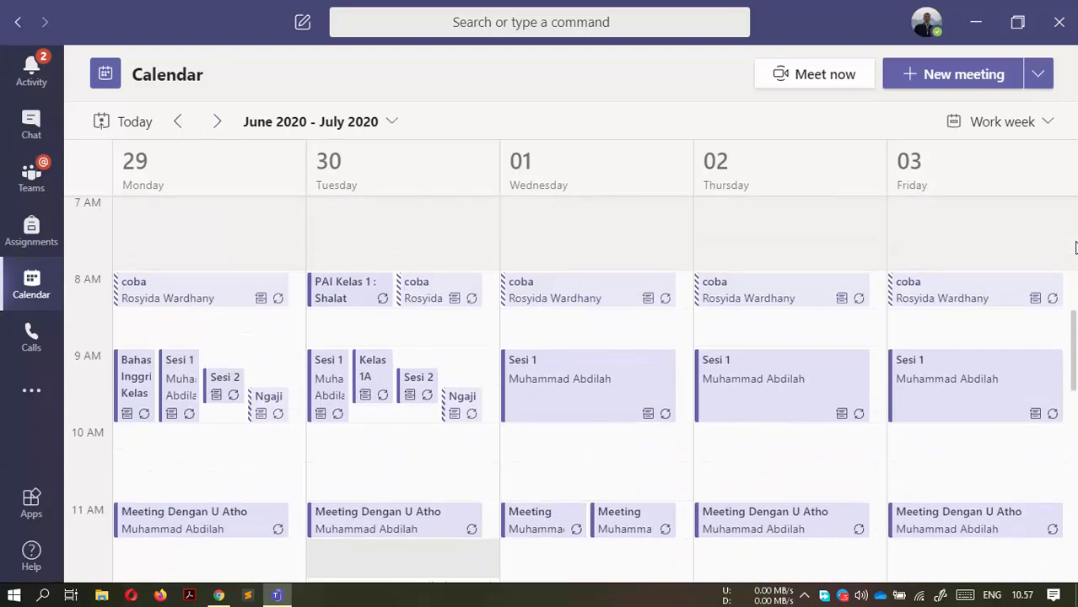
scroll(596, 360, down, 5)
scroll(596, 360, up, 5)
Step: Look over the additional apps and return to the General channel of the Kelas 1A 2020-2021 Percobaan team
click(31, 390)
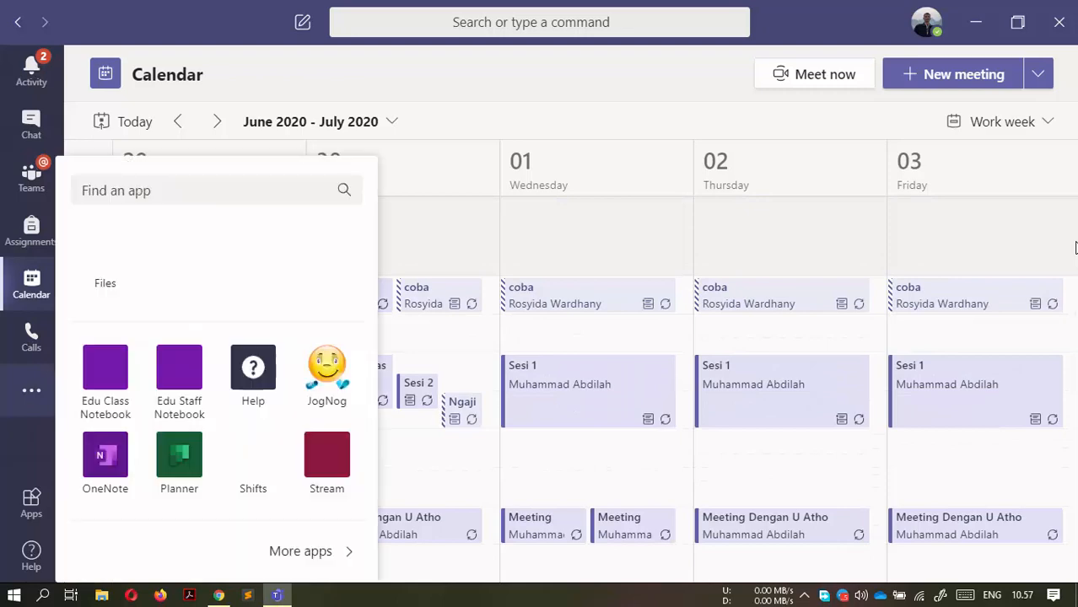
click(32, 390)
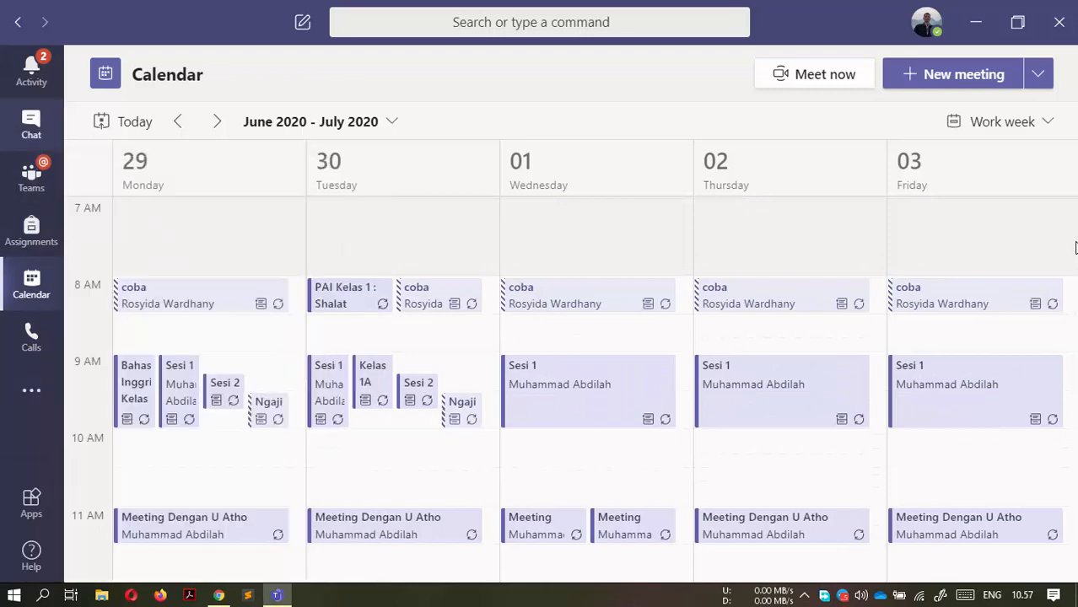
click(31, 125)
click(31, 177)
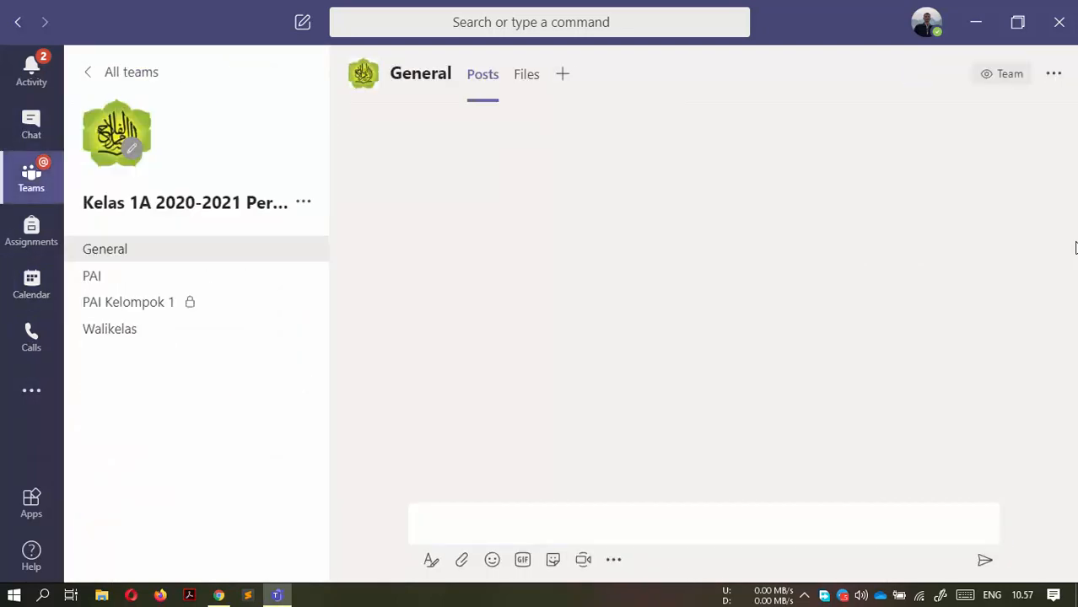